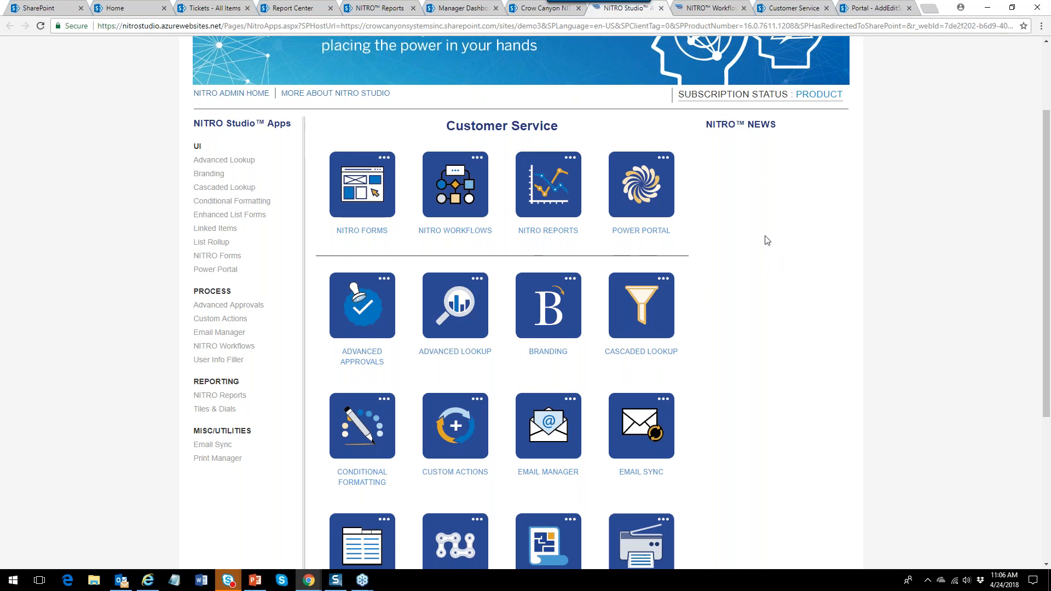
Glance at the Tickets list, then view and close the Branding app's help overview in NITRO Studio.
{"action": "left_click", "coordinate": [222, 11]}
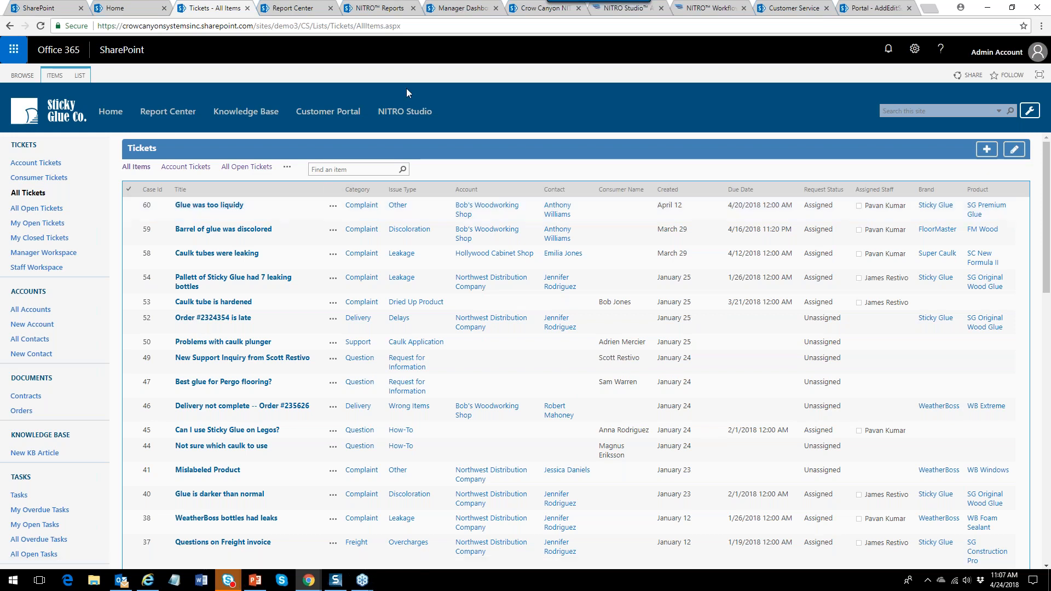
{"action": "left_click", "coordinate": [605, 16]}
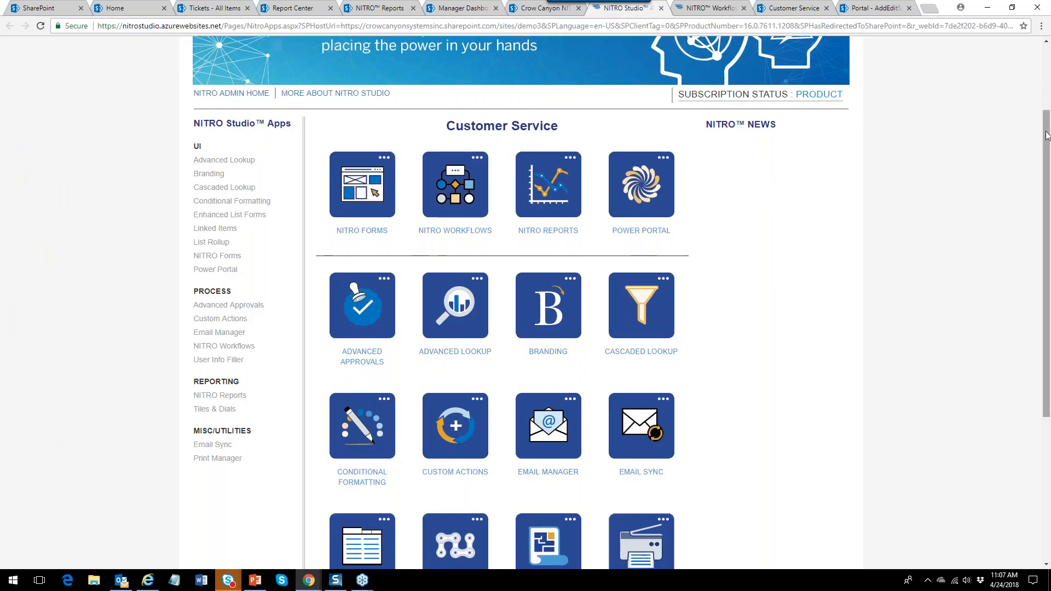
{"action": "scroll", "coordinate": [1043, 136], "scroll_direction": "up", "scroll_amount": 2}
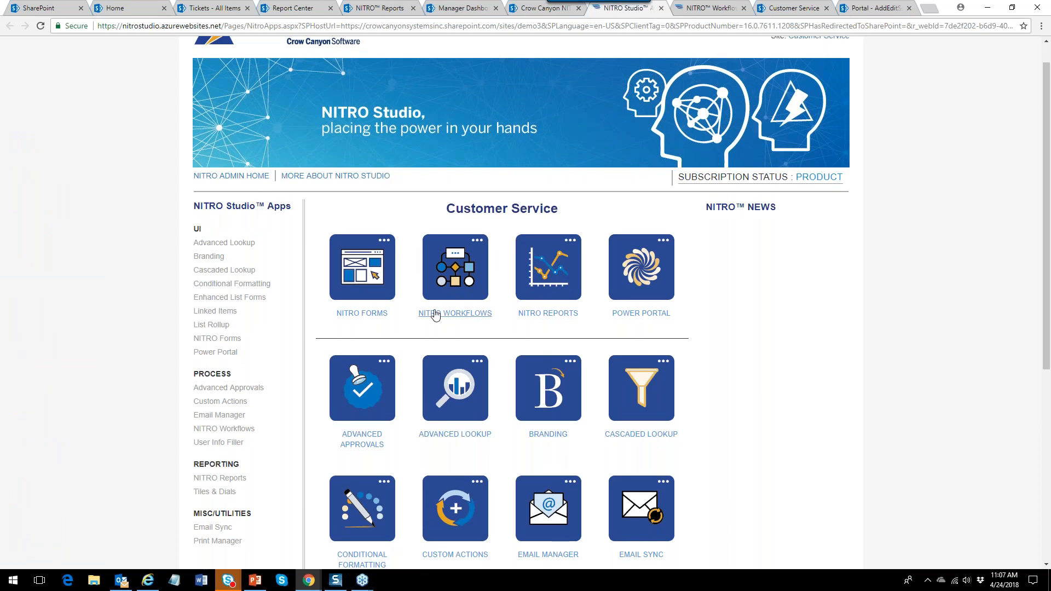
{"action": "left_click", "coordinate": [209, 257]}
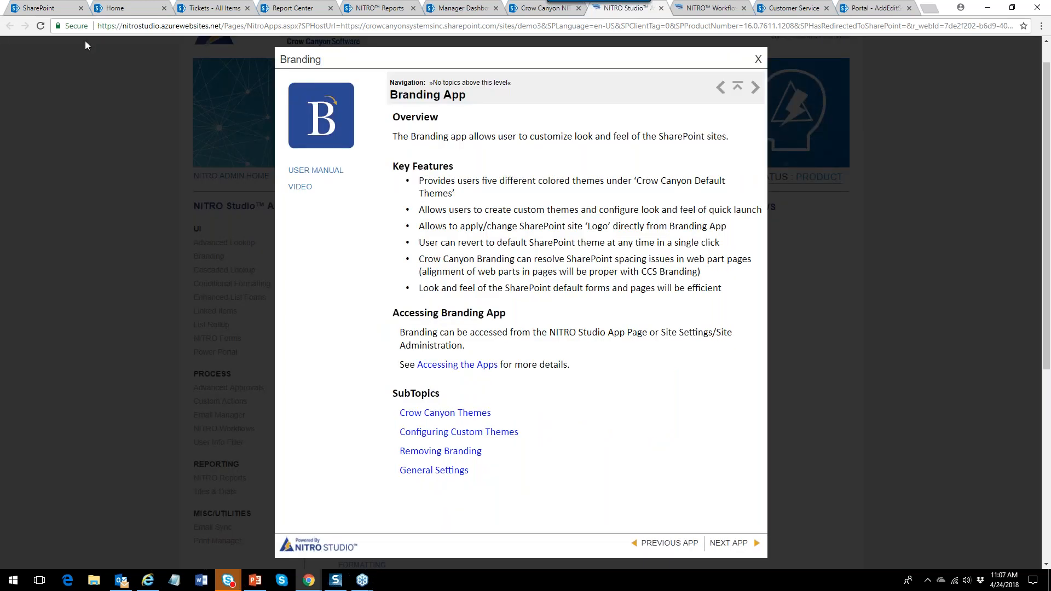
{"action": "left_click", "coordinate": [759, 58]}
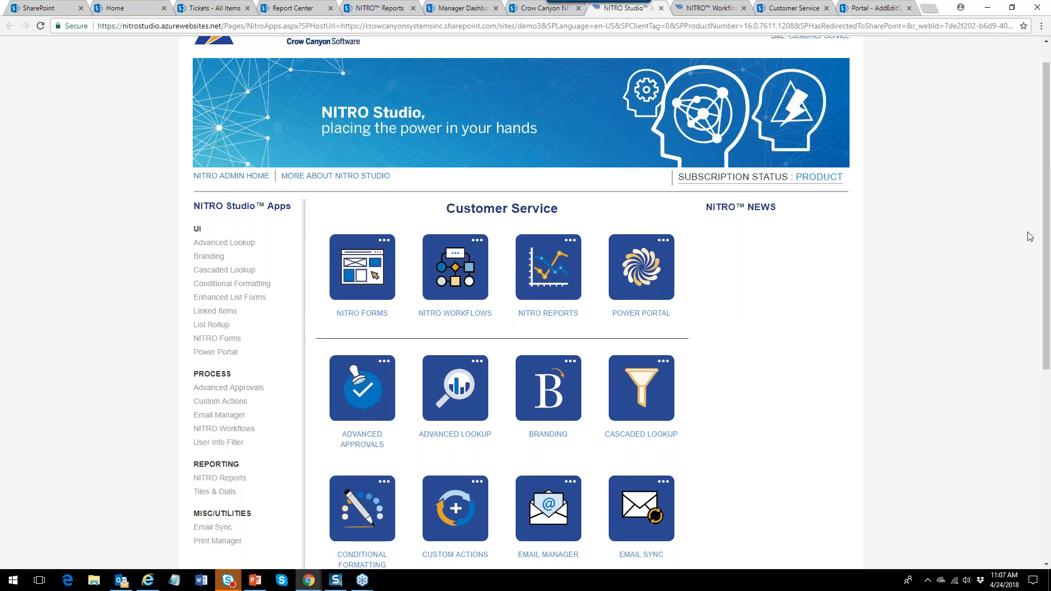
Scroll through the app tiles and return to the Tickets - All Items list.
{"action": "left_click_drag", "start_coordinate": [1046, 231], "coordinate": [1046, 304]}
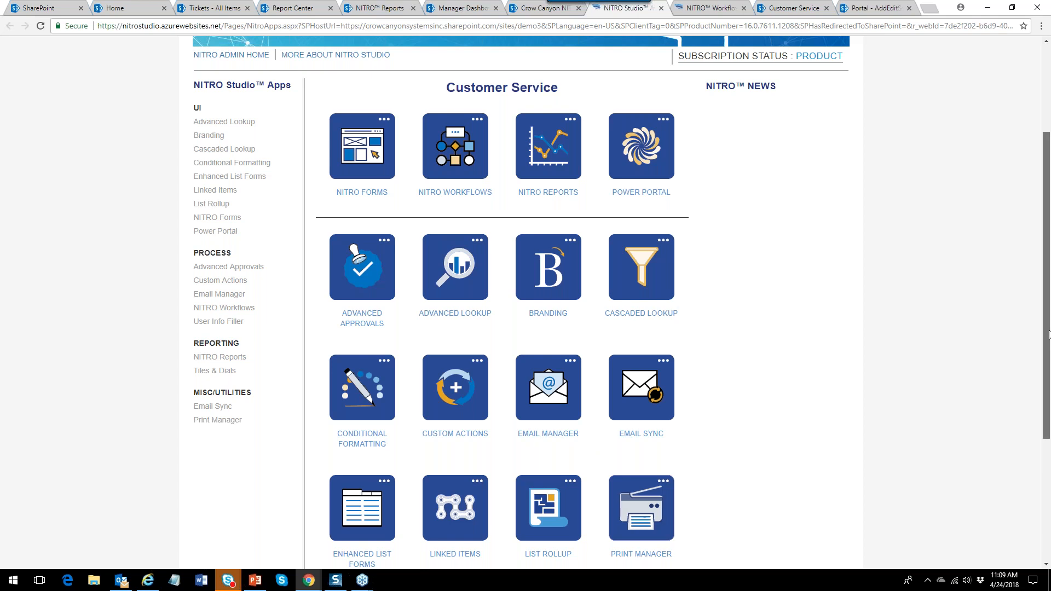
{"action": "scroll", "coordinate": [1048, 336], "scroll_direction": "down", "scroll_amount": 3}
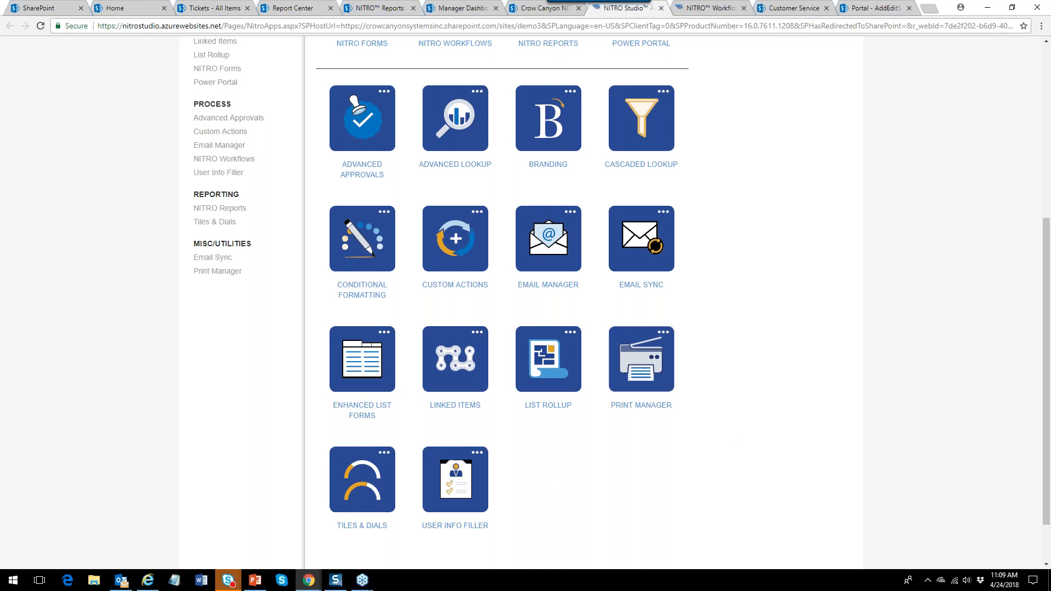
{"action": "left_click_drag", "start_coordinate": [1046, 353], "coordinate": [1046, 181]}
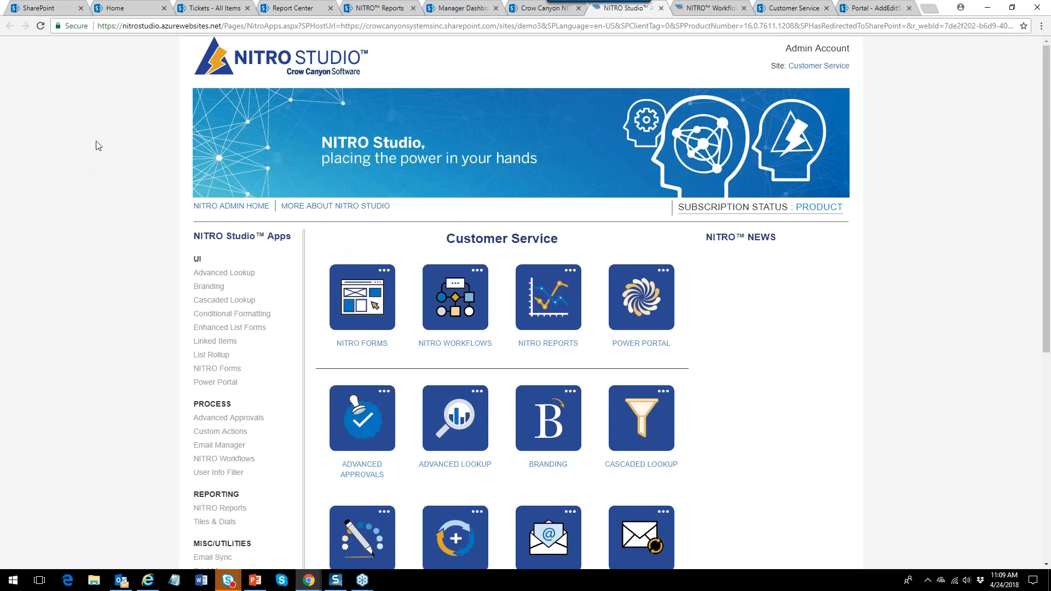
{"action": "left_click", "coordinate": [198, 9]}
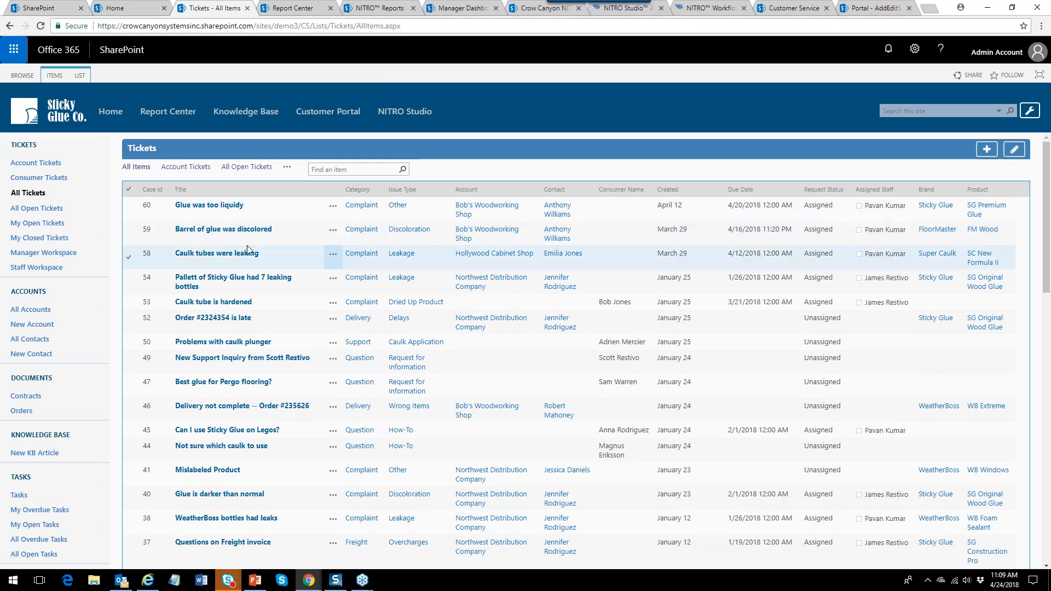
{"action": "left_click", "coordinate": [232, 234]}
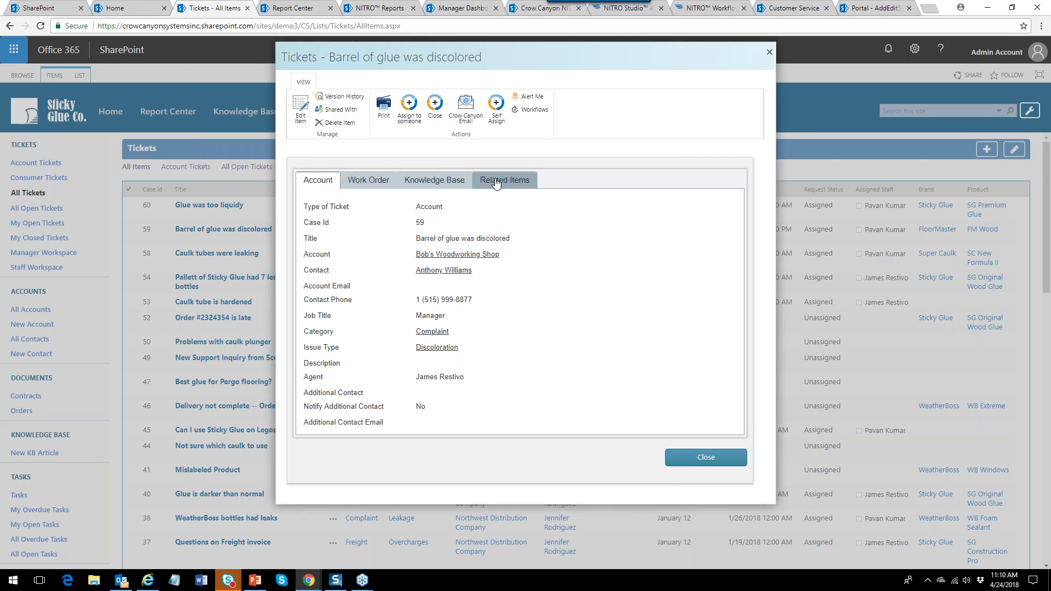
{"action": "left_click", "coordinate": [706, 458]}
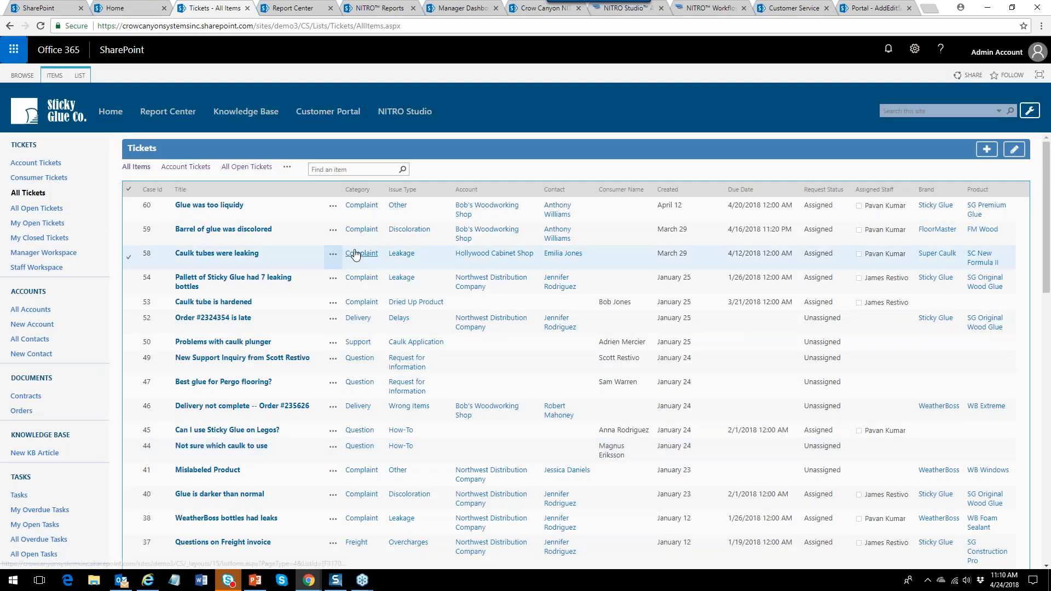
Edit ticket 60 'Glue was too liquidy', toggling Type of Ticket to Consumer and back to Account.
{"action": "left_click", "coordinate": [333, 206]}
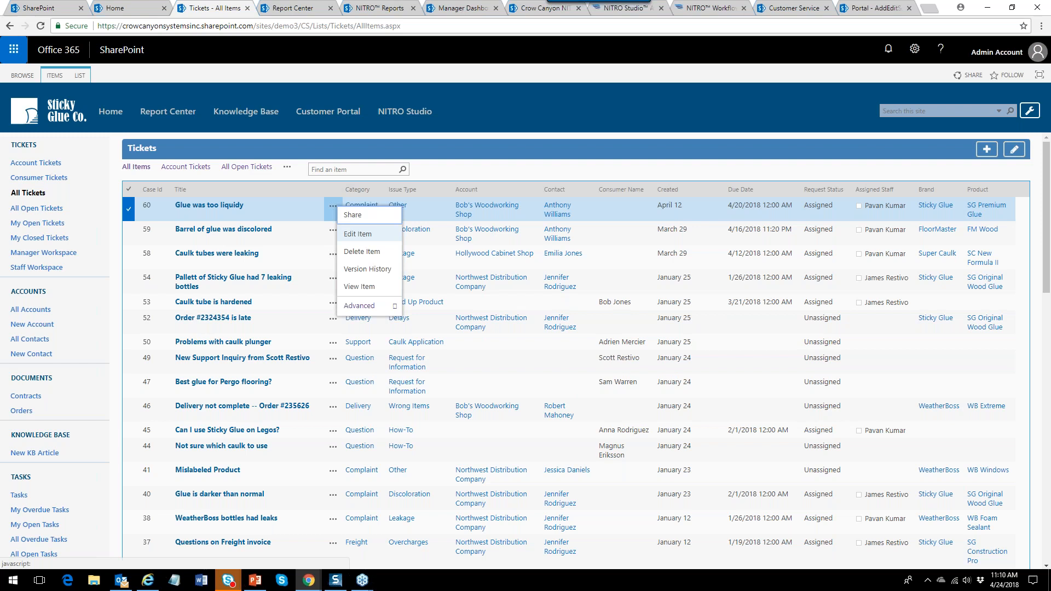
{"action": "left_click", "coordinate": [364, 234]}
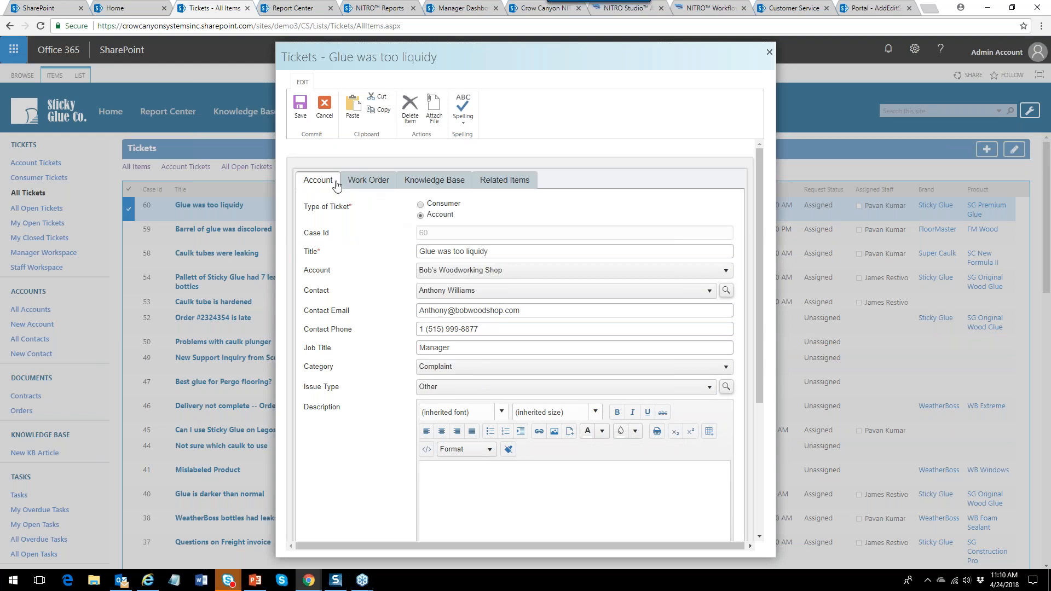
{"action": "left_click", "coordinate": [421, 205]}
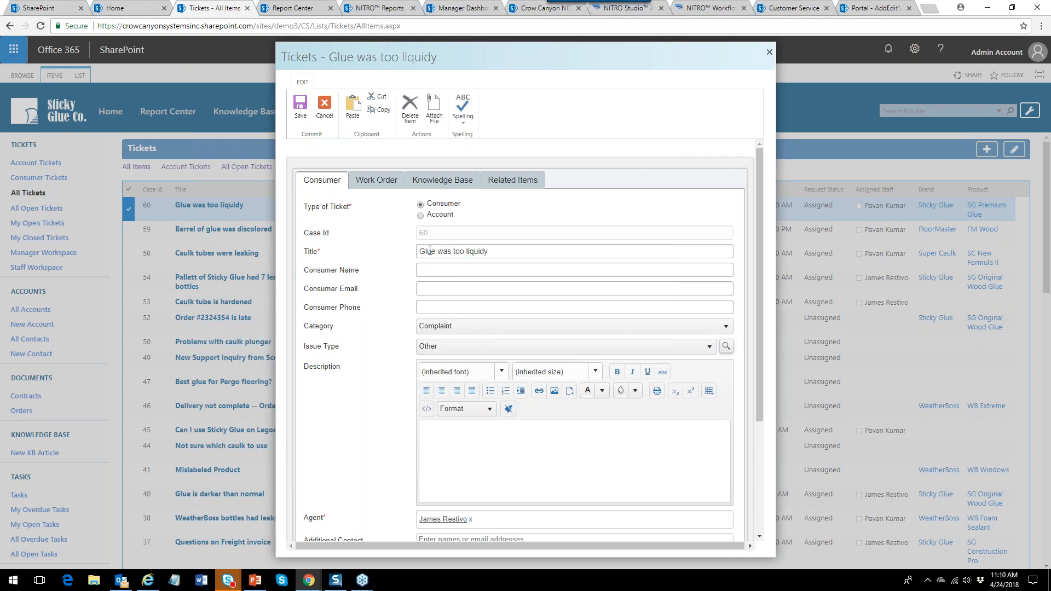
{"action": "left_click", "coordinate": [421, 215]}
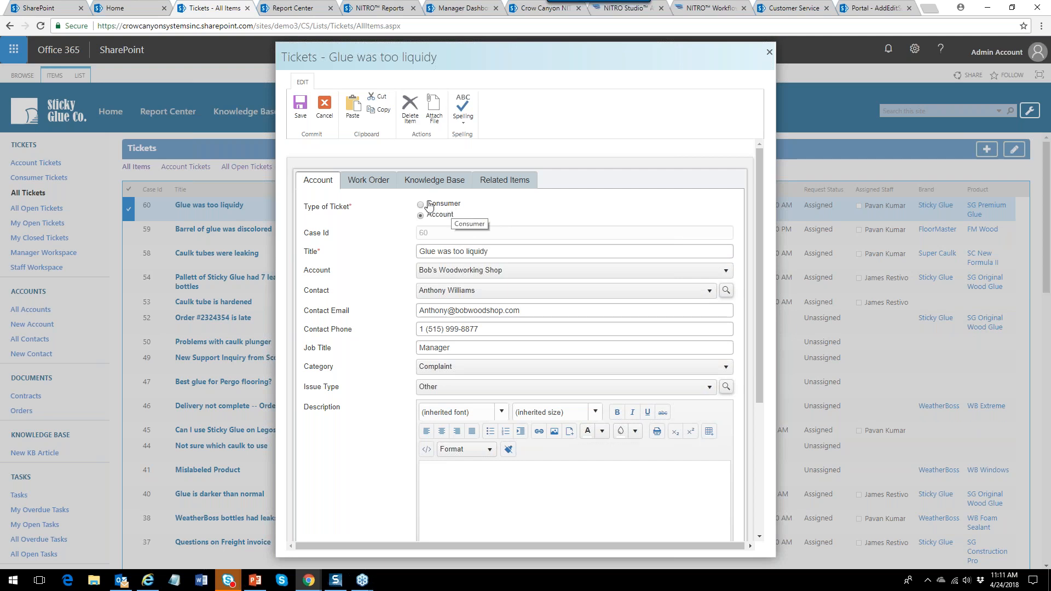
Check the ticket's Work Order fields, close the form unsaved, and return to NITRO Studio.
{"action": "left_click", "coordinate": [381, 186]}
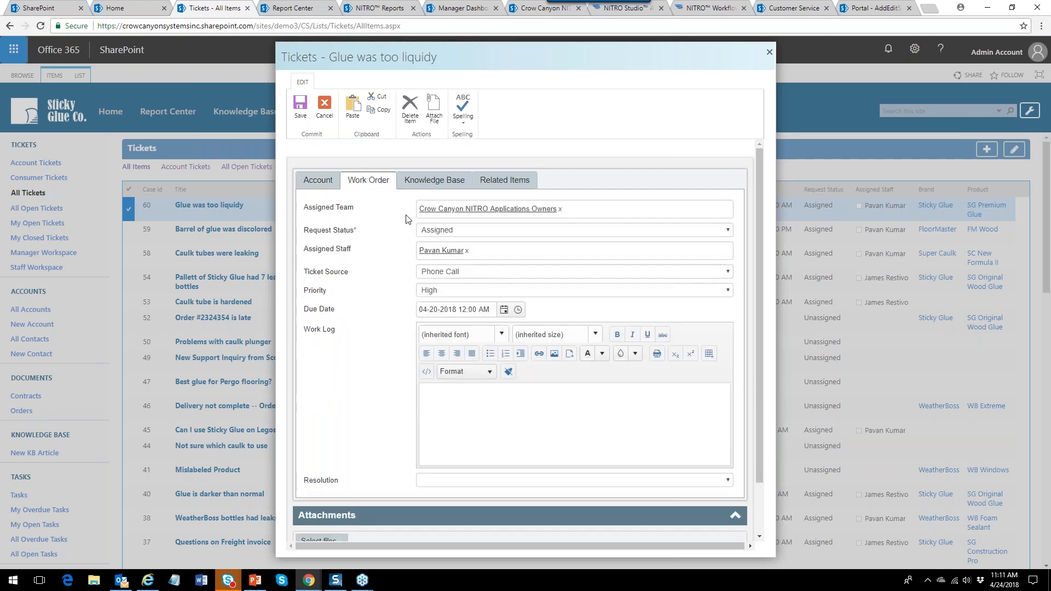
{"action": "left_click", "coordinate": [328, 189]}
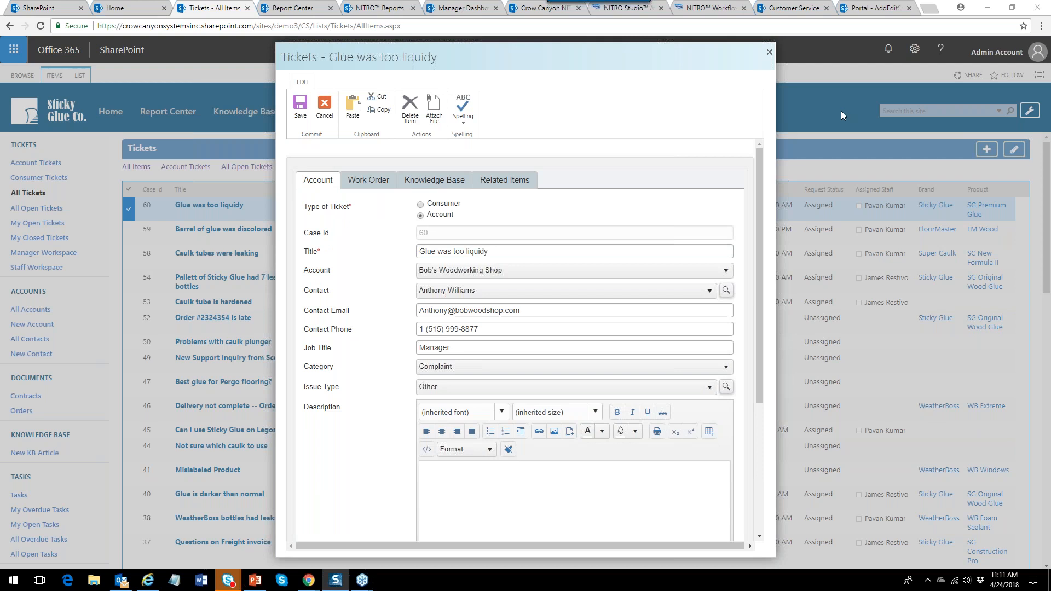
{"action": "left_click", "coordinate": [769, 51]}
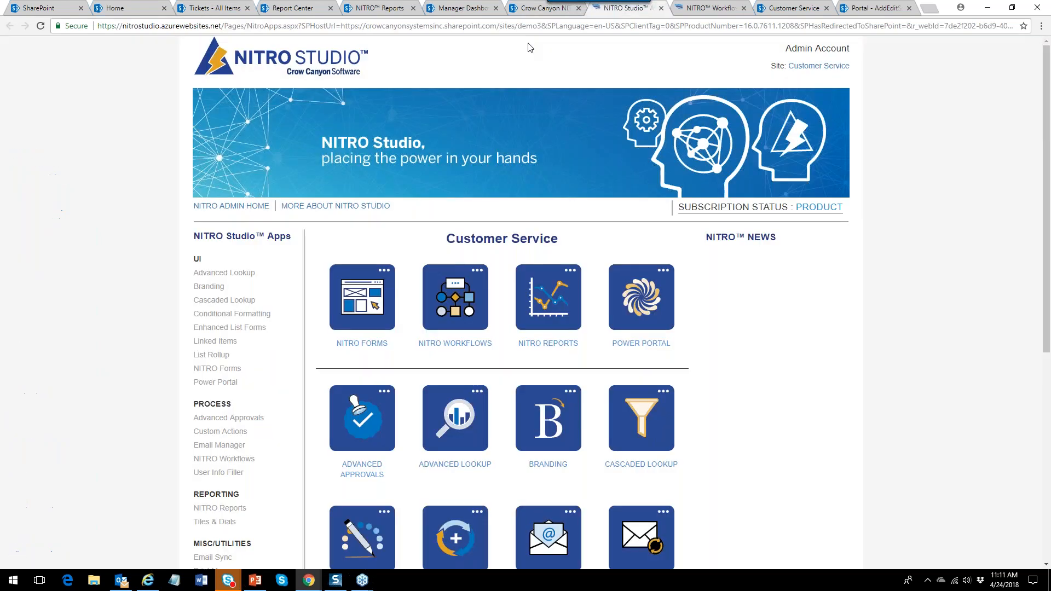
{"action": "left_click", "coordinate": [613, 10]}
Launch NITRO Forms and load the form designer for the Tickets list.
{"action": "left_click", "coordinate": [376, 345]}
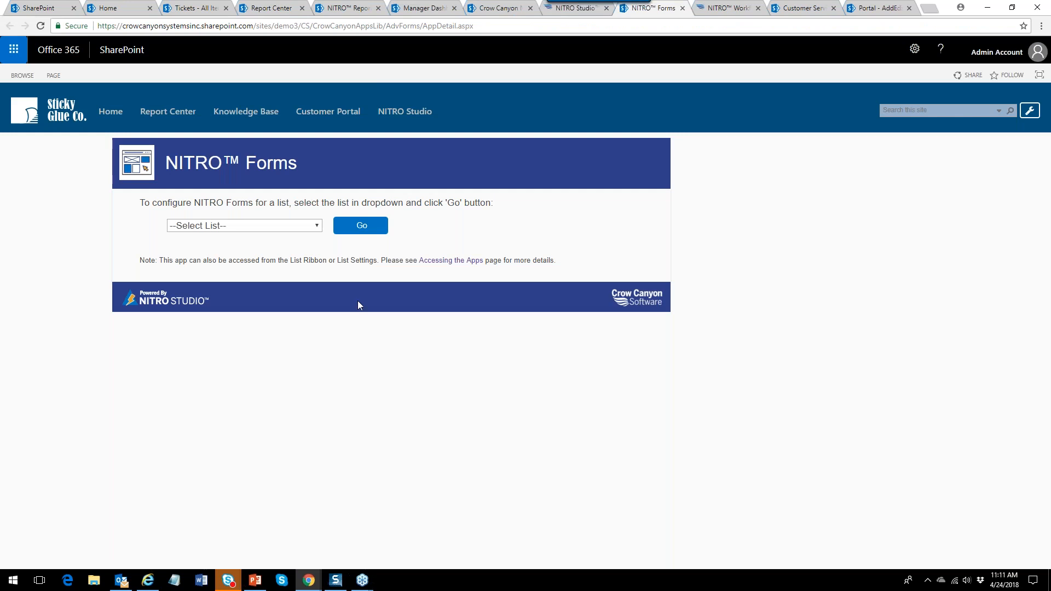
{"action": "left_click", "coordinate": [320, 226]}
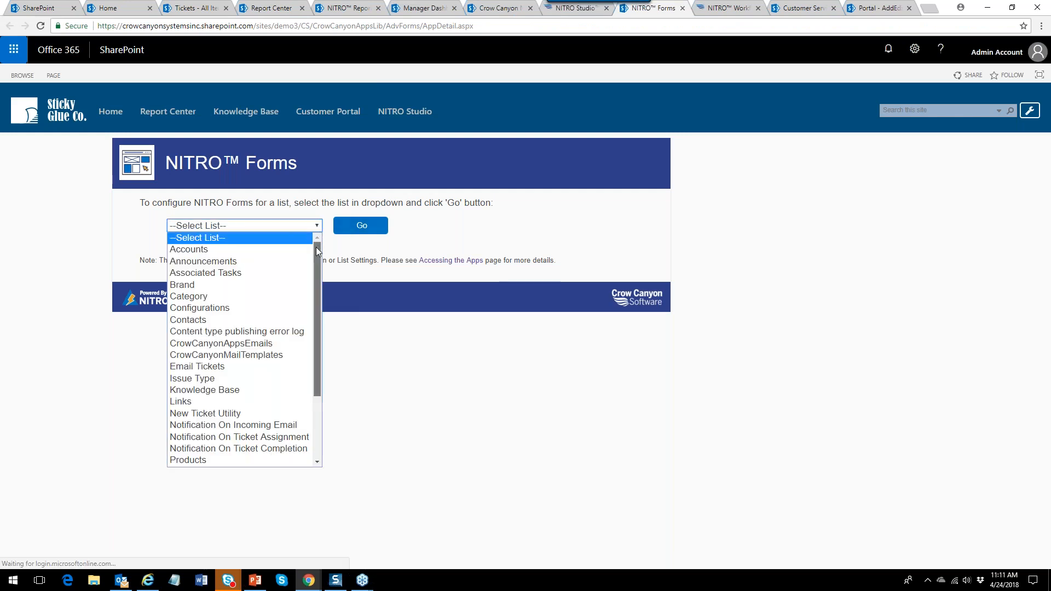
{"action": "left_click_drag", "start_coordinate": [317, 247], "coordinate": [353, 376]}
{"action": "left_click", "coordinate": [228, 436]}
{"action": "left_click", "coordinate": [359, 227]}
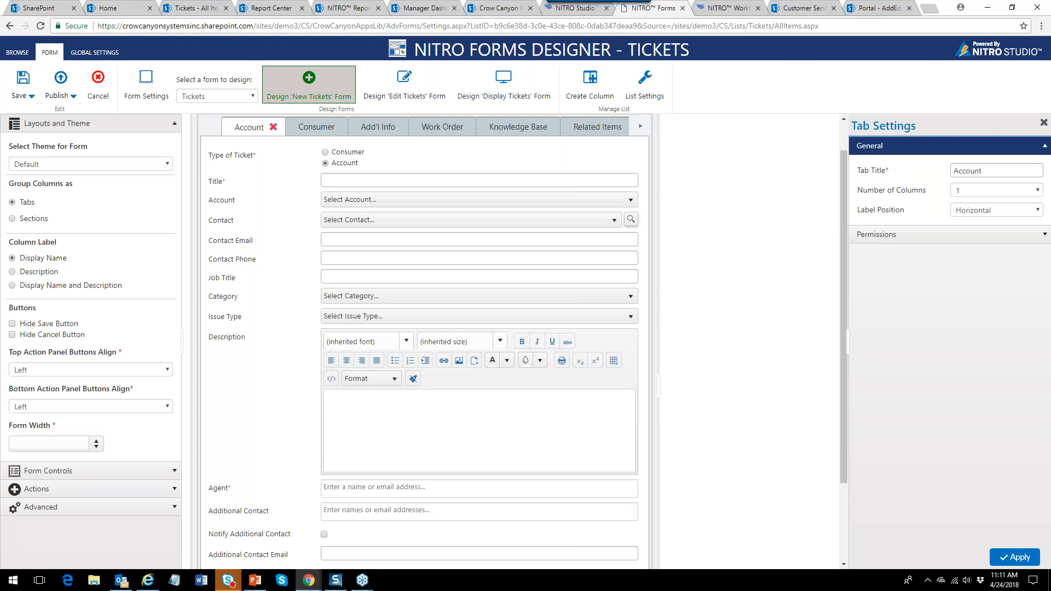
Collapse the Layouts and Theme panel in the Tickets form designer.
{"action": "left_click", "coordinate": [176, 124]}
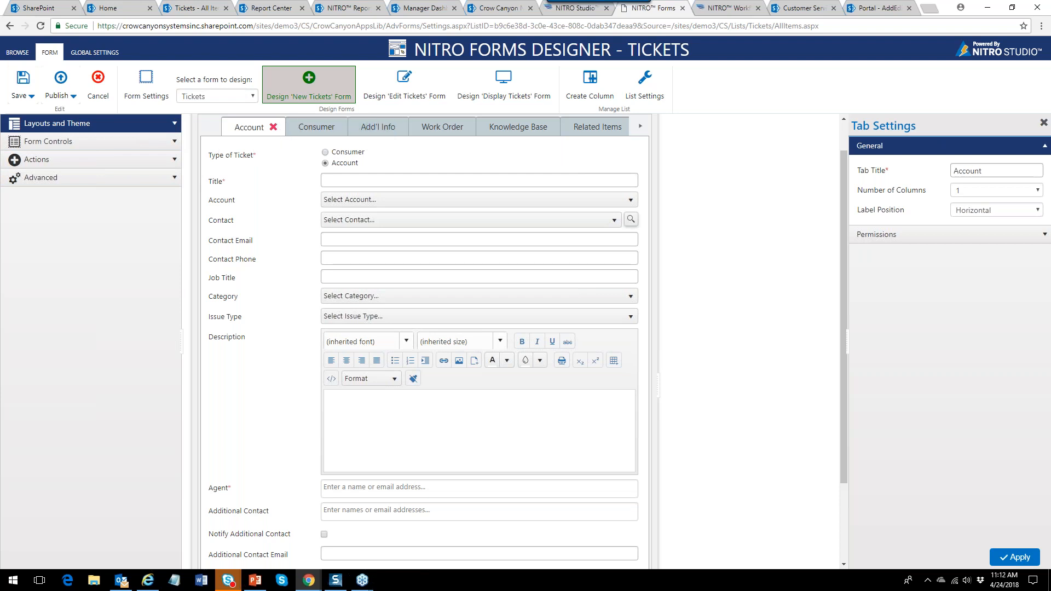
On the Edit Tickets form, add a new tab placed between Consumer and Work Order.
{"action": "left_click", "coordinate": [412, 98]}
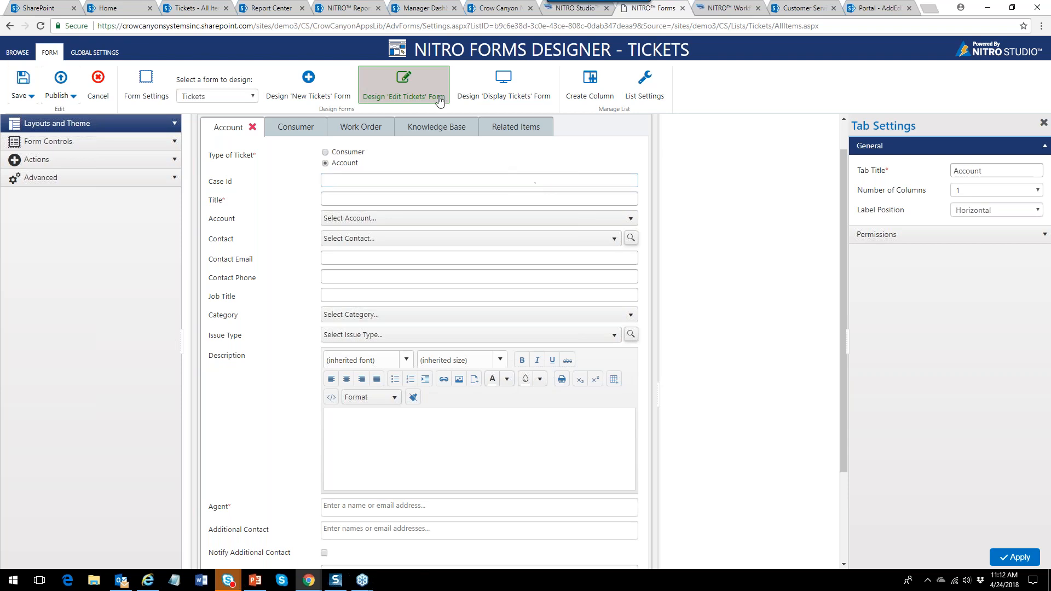
{"action": "left_click", "coordinate": [174, 144]}
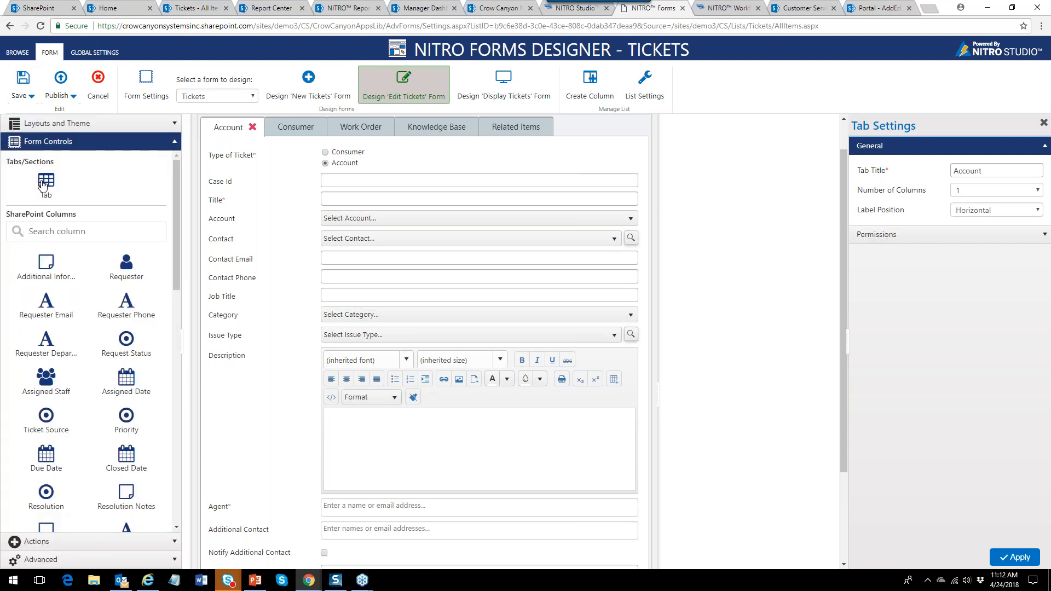
{"action": "left_click_drag", "start_coordinate": [43, 186], "coordinate": [552, 131]}
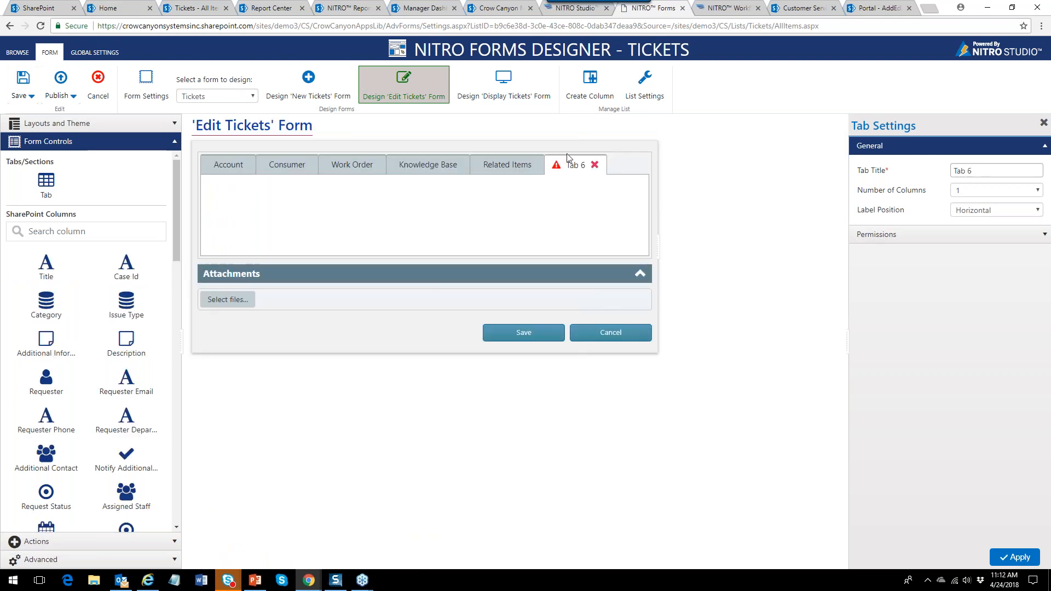
{"action": "left_click_drag", "start_coordinate": [537, 168], "coordinate": [336, 170]}
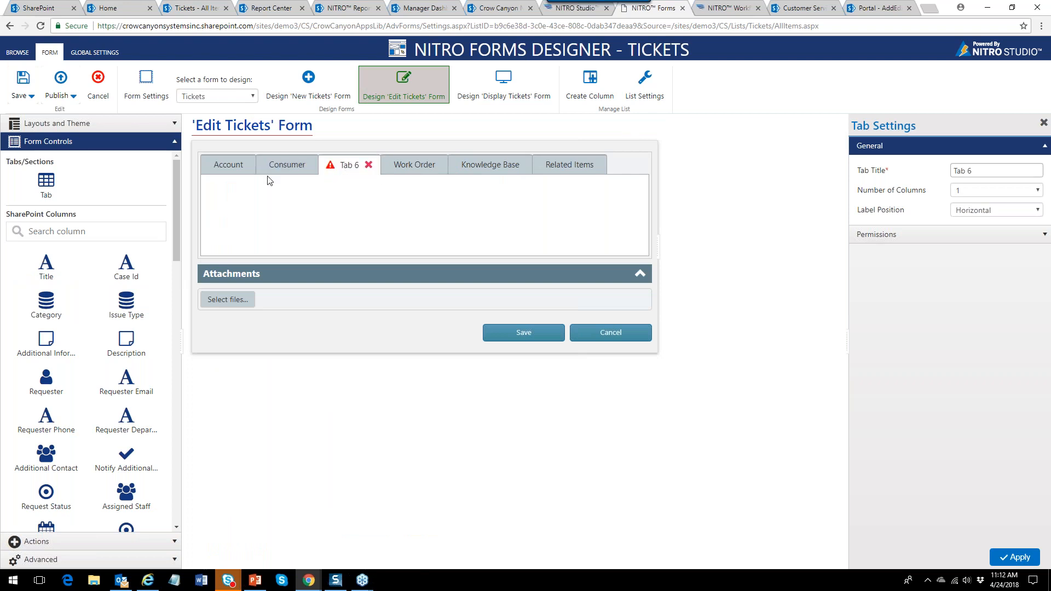
Retitle Tab 6 as Add'l Info and apply the tab settings.
{"action": "left_click", "coordinate": [872, 169]}
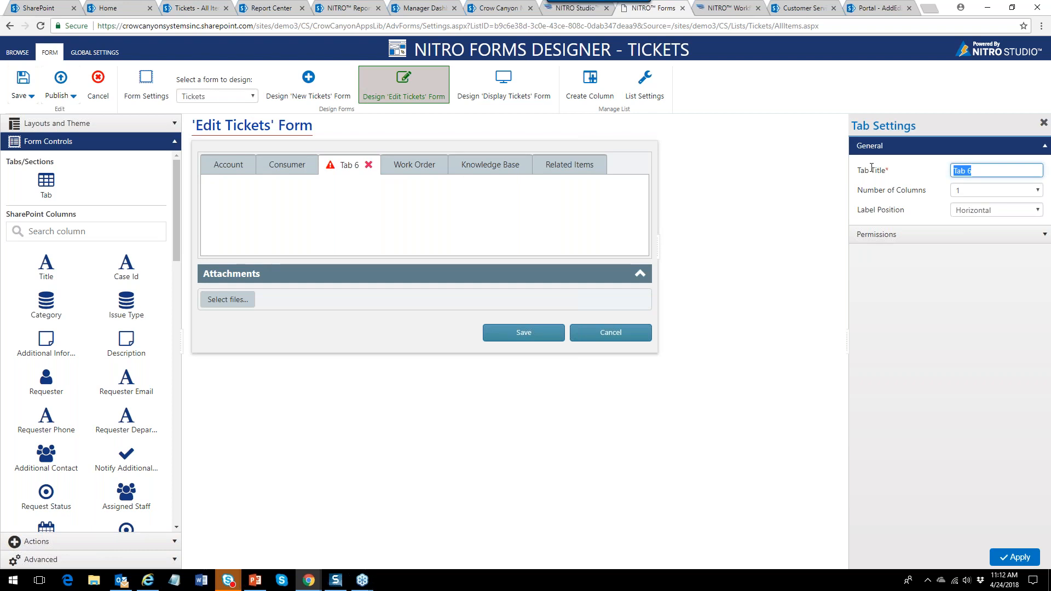
{"action": "type", "text": "AS"}
{"action": "key", "text": "BackSpace"}
{"action": "type", "text": "dd'l Info"}
{"action": "left_click", "coordinate": [1014, 557]}
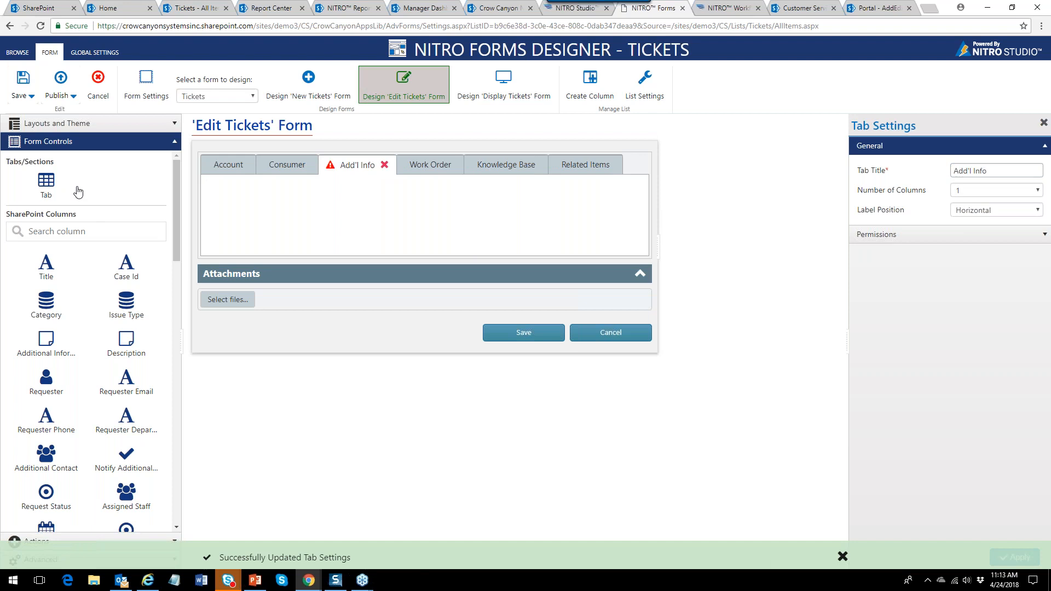
{"action": "left_click", "coordinate": [62, 231]}
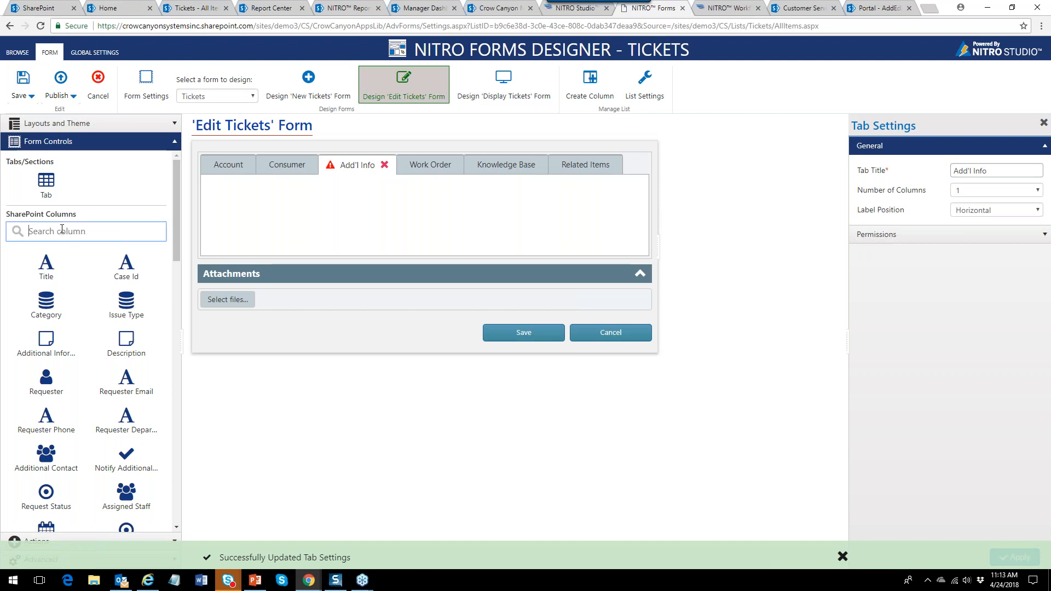
Add the Brand, Product, Lot No. and Order No. columns to the Add'l Info tab.
{"action": "type", "text": "bra"}
{"action": "left_click_drag", "start_coordinate": [134, 264], "coordinate": [209, 189]}
{"action": "type", "text": "prod"}
{"action": "left_click_drag", "start_coordinate": [133, 264], "coordinate": [206, 219]}
{"action": "left_click_drag", "start_coordinate": [61, 231], "coordinate": [27, 231]}
{"action": "type", "text": "lot"}
{"action": "left_click_drag", "start_coordinate": [48, 267], "coordinate": [225, 237]}
{"action": "double_click", "coordinate": [34, 231]}
{"action": "type", "text": "order"}
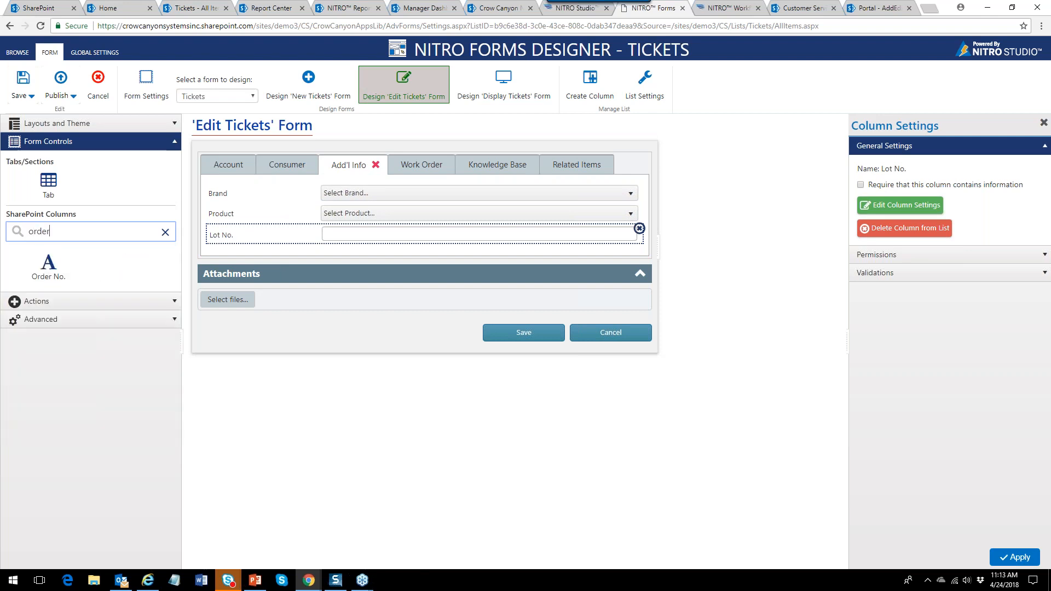
{"action": "left_click_drag", "start_coordinate": [209, 245], "coordinate": [239, 255]}
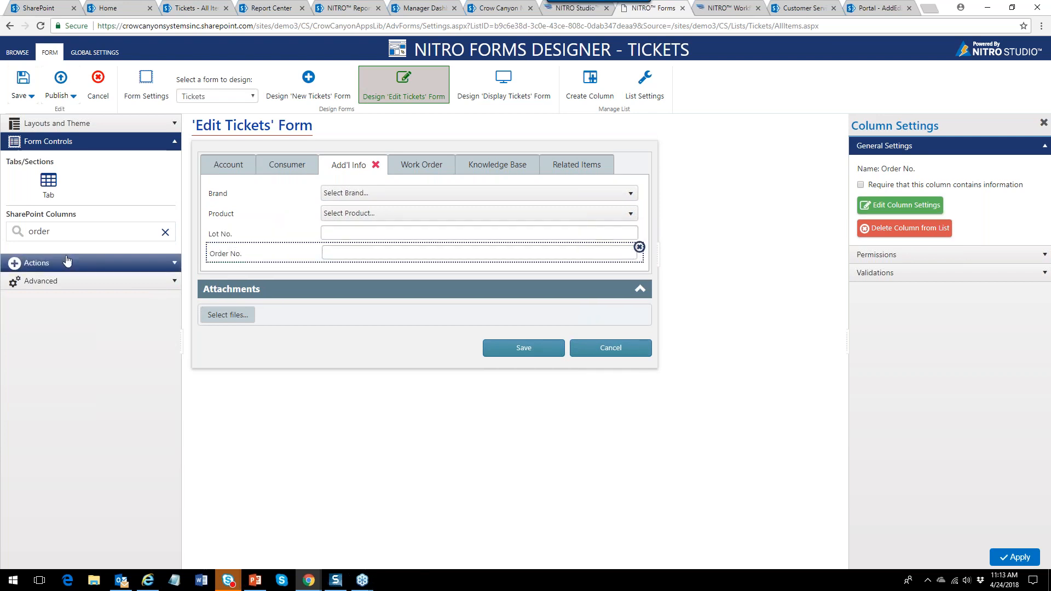
Place Where purchased? and When purchased? below Order No., then clear the column search.
{"action": "double_click", "coordinate": [60, 231]}
{"action": "type", "text": "whe"}
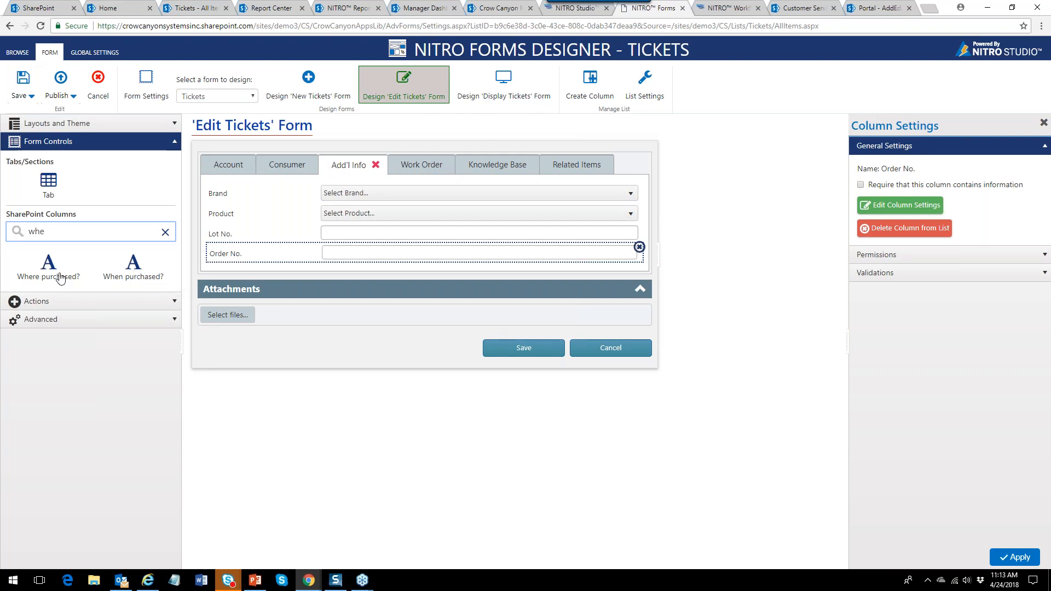
{"action": "left_click_drag", "start_coordinate": [54, 271], "coordinate": [279, 278]}
{"action": "left_click", "coordinate": [279, 277]}
{"action": "left_click_drag", "start_coordinate": [48, 265], "coordinate": [253, 298]}
{"action": "left_click", "coordinate": [253, 298]}
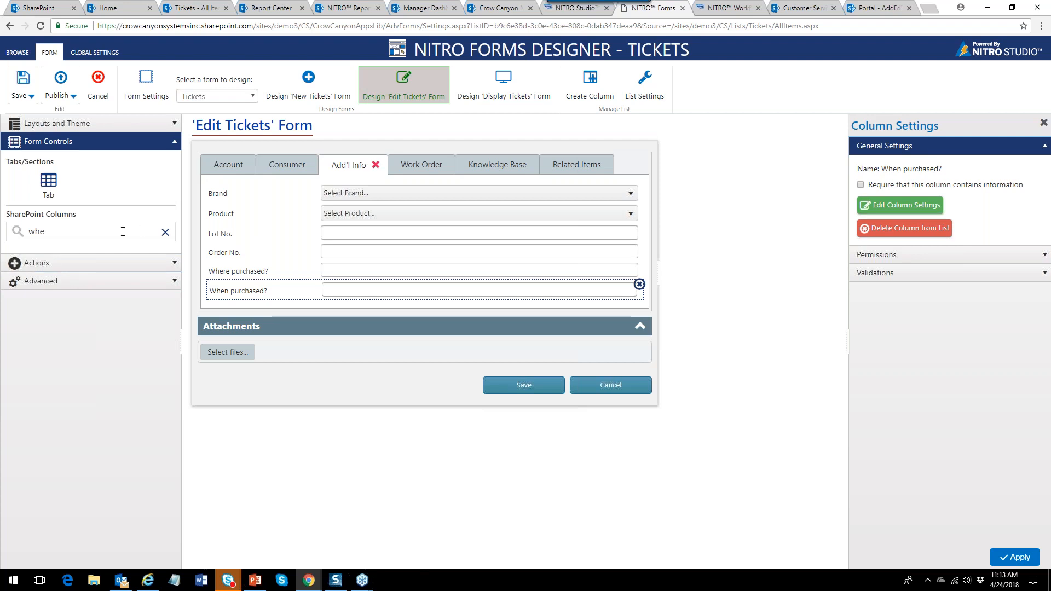
{"action": "left_click", "coordinate": [165, 232]}
{"action": "left_click_drag", "start_coordinate": [176, 235], "coordinate": [172, 180]}
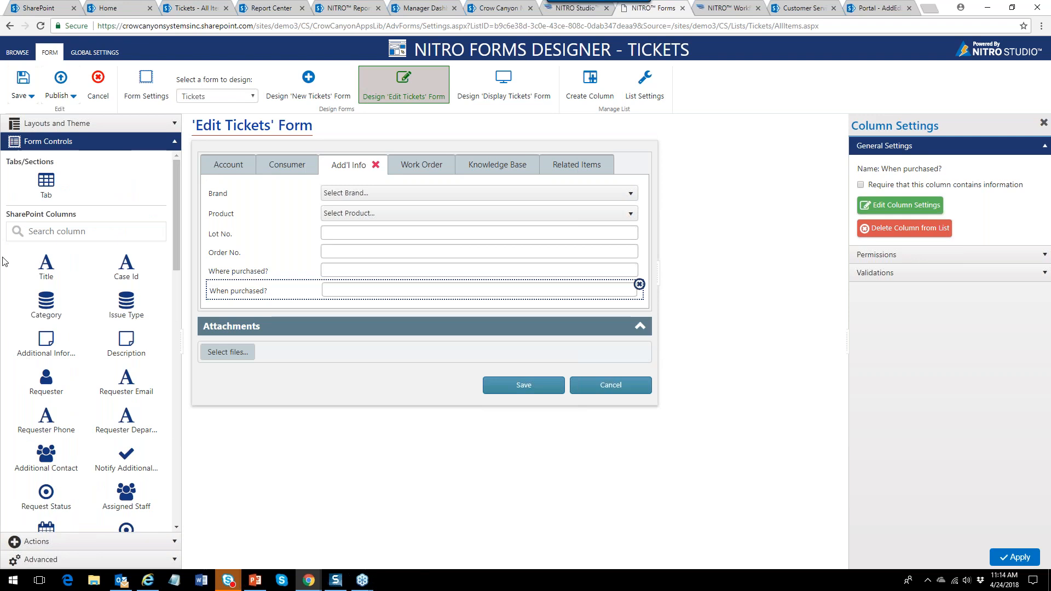
Publish the Edit Tickets form changes and go back to the Tickets - All Items list.
{"action": "left_click", "coordinate": [173, 147]}
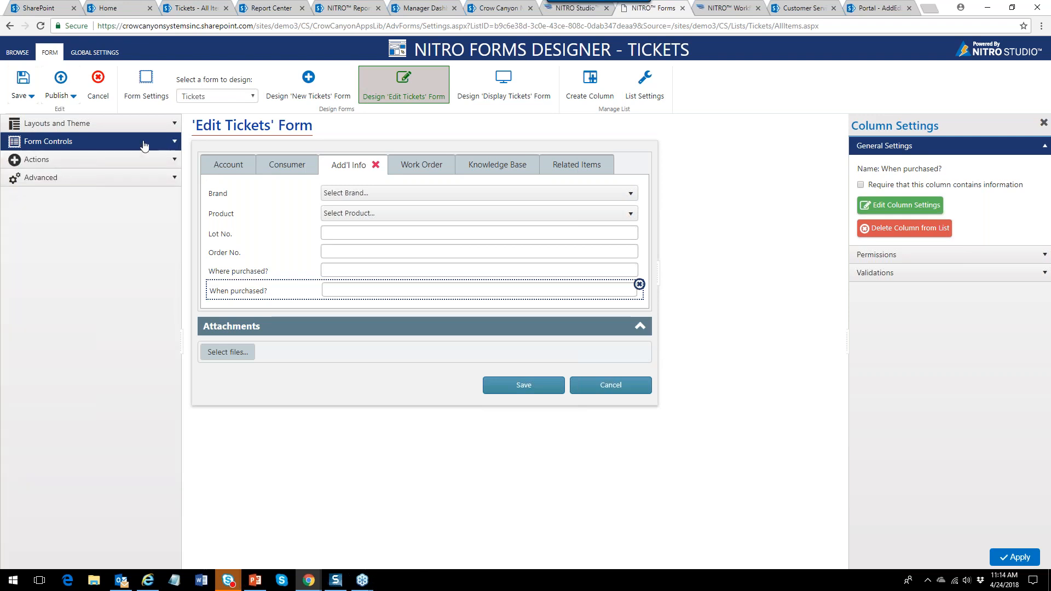
{"action": "left_click", "coordinate": [53, 97]}
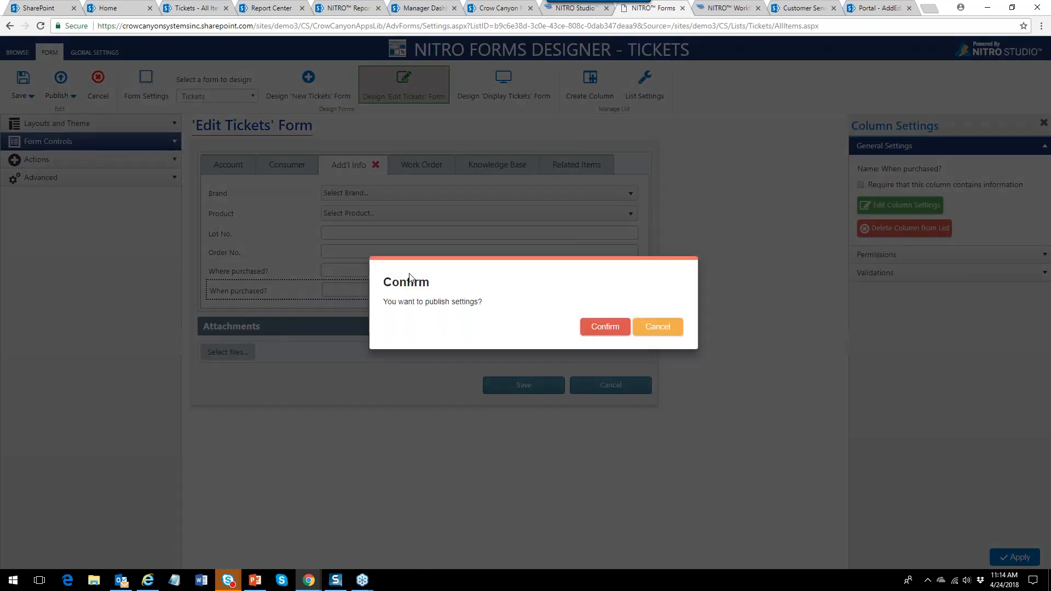
{"action": "left_click", "coordinate": [601, 327]}
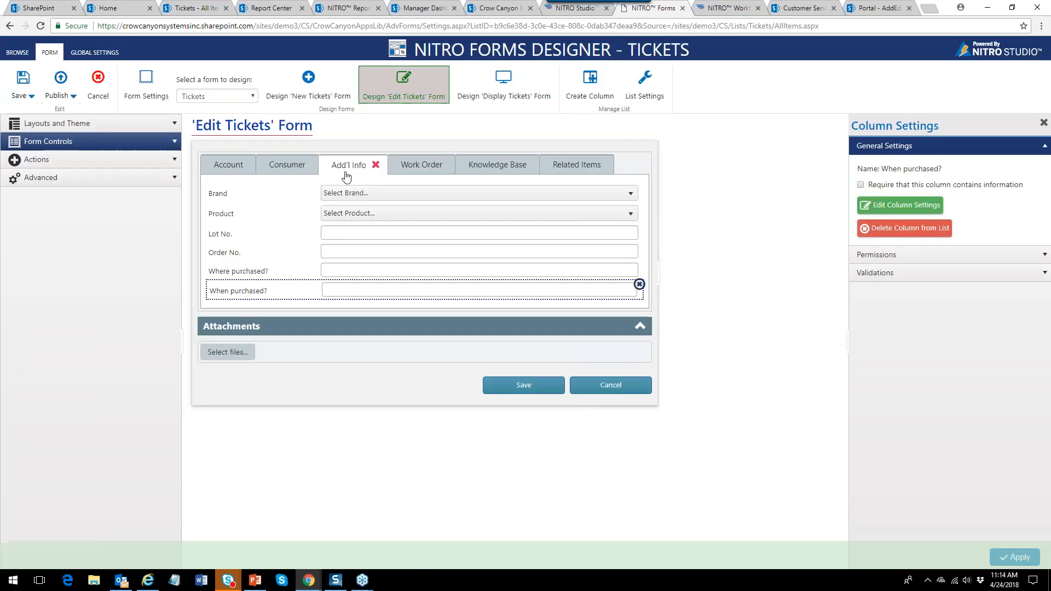
{"action": "left_click", "coordinate": [195, 8]}
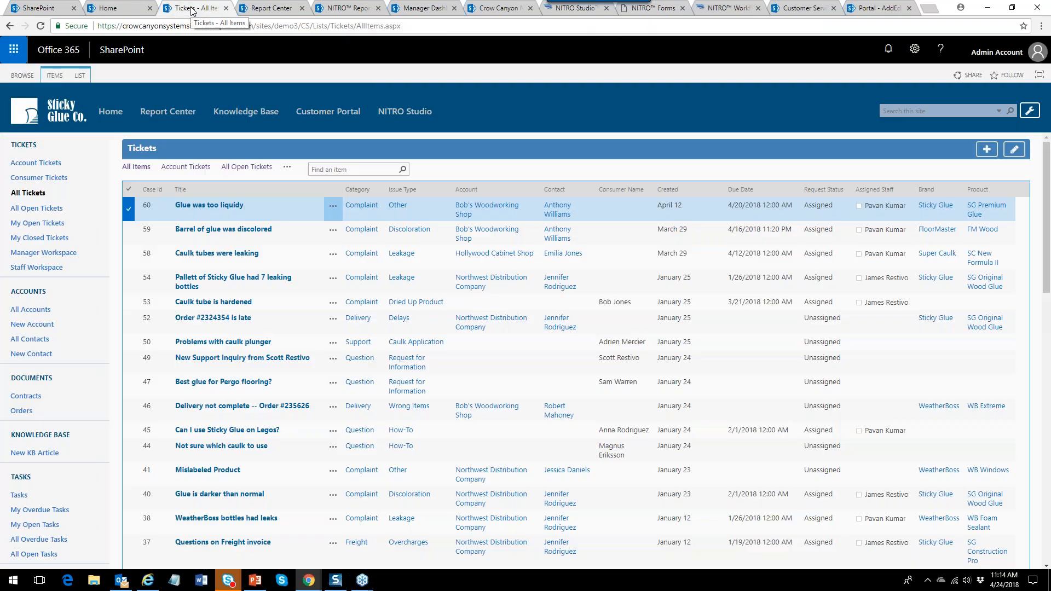
{"action": "left_click", "coordinate": [335, 207]}
{"action": "left_click", "coordinate": [355, 235]}
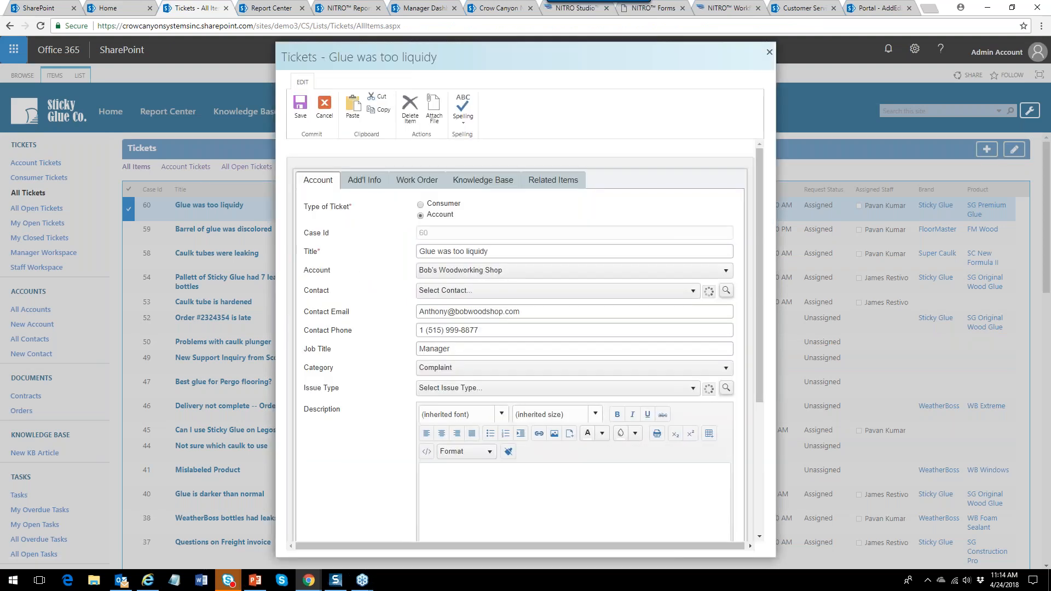
{"action": "left_click", "coordinate": [361, 185]}
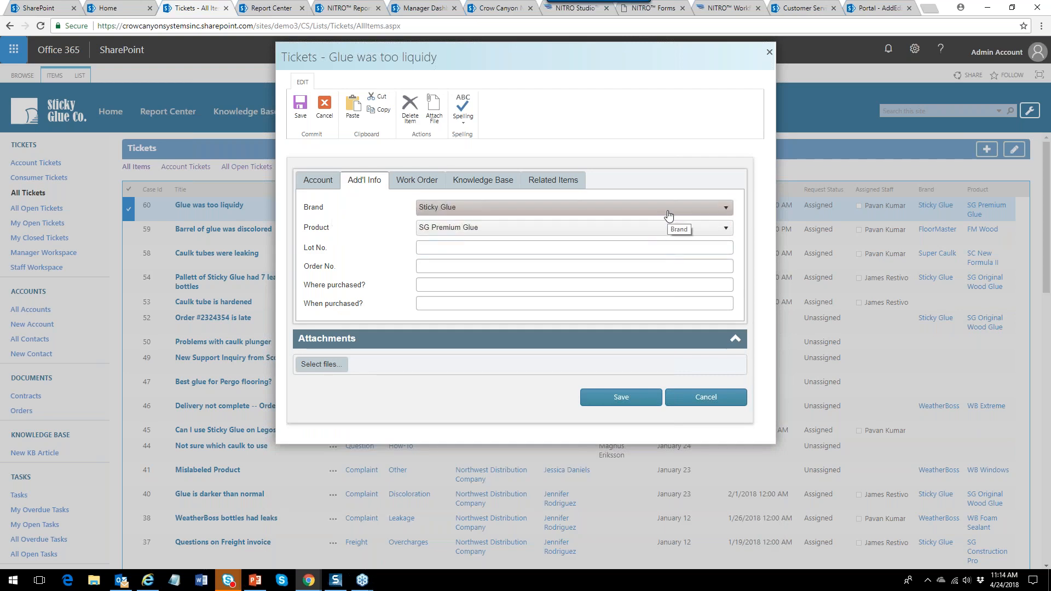
{"action": "left_click", "coordinate": [727, 209]}
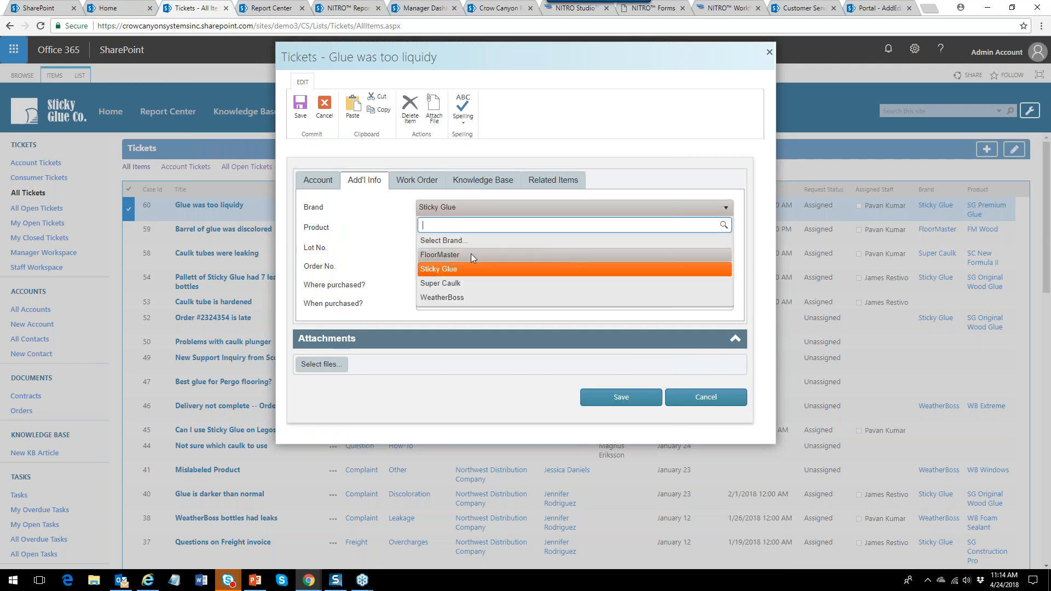
{"action": "left_click", "coordinate": [454, 283]}
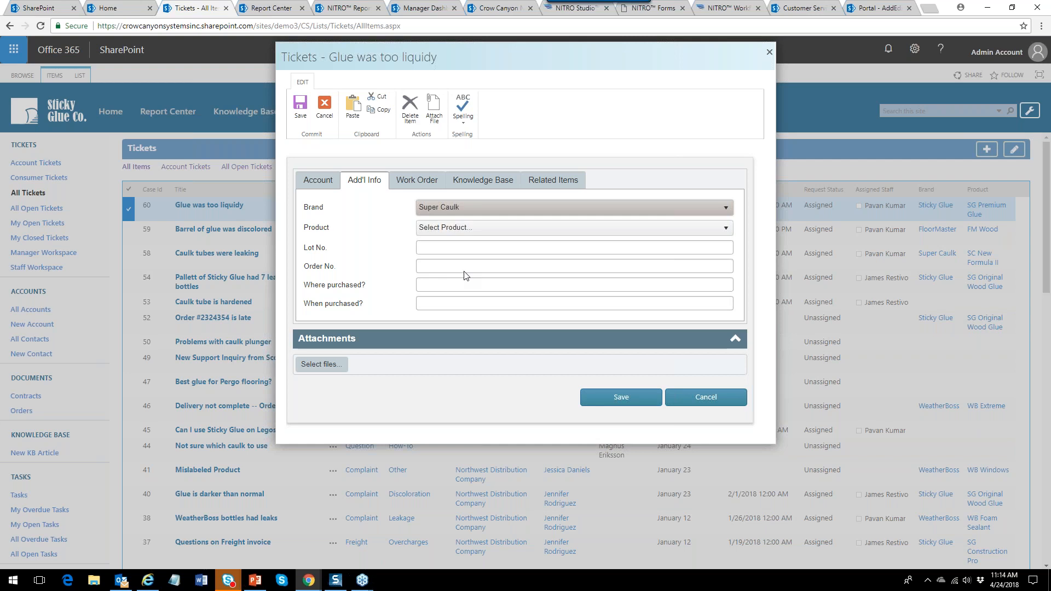
{"action": "left_click", "coordinate": [726, 228]}
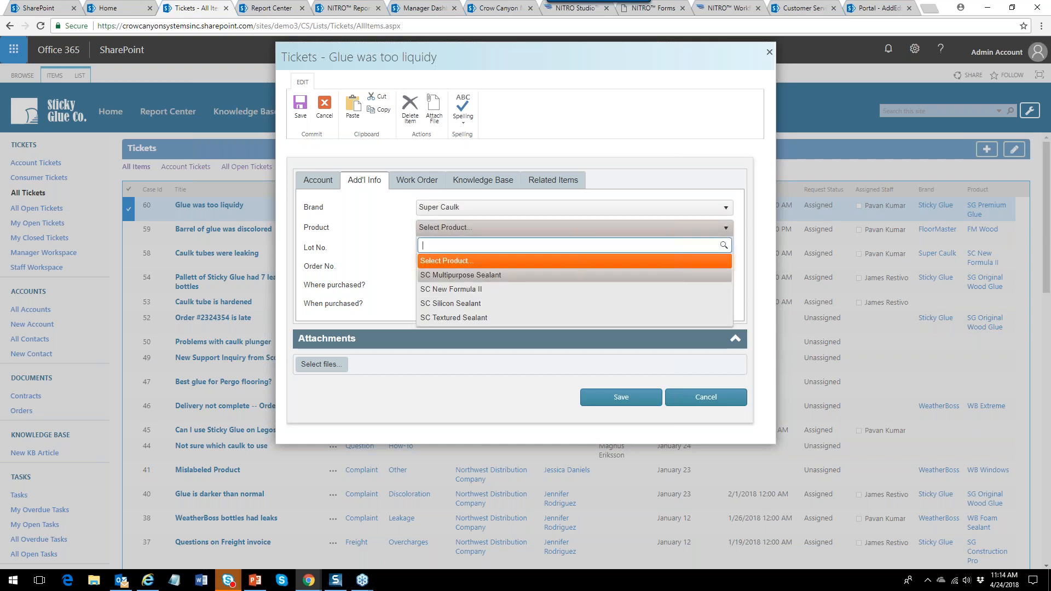
{"action": "left_click", "coordinate": [576, 289]}
{"action": "left_click", "coordinate": [726, 209]}
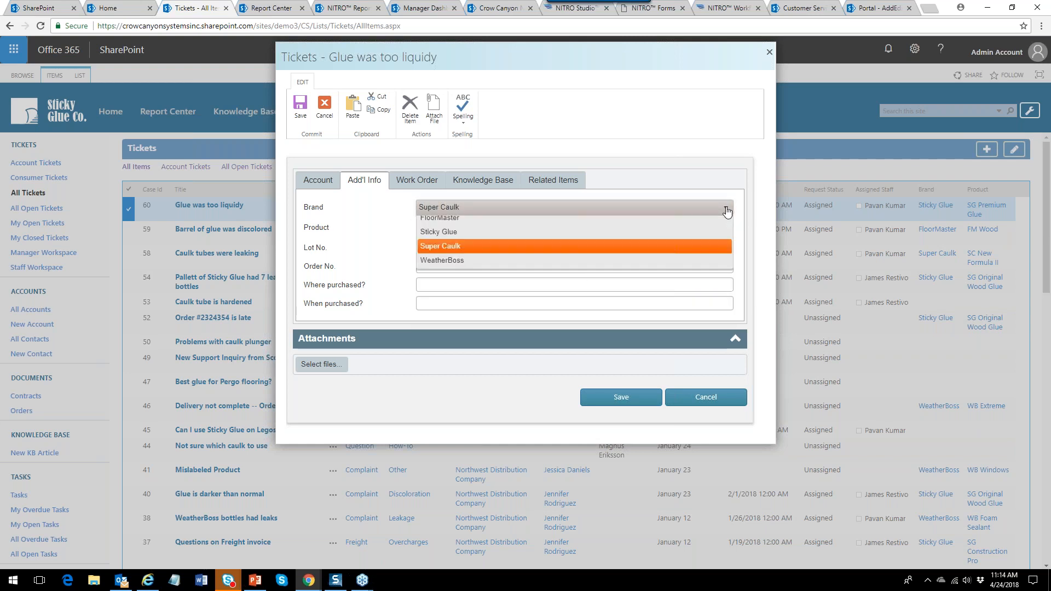
{"action": "left_click", "coordinate": [573, 253]}
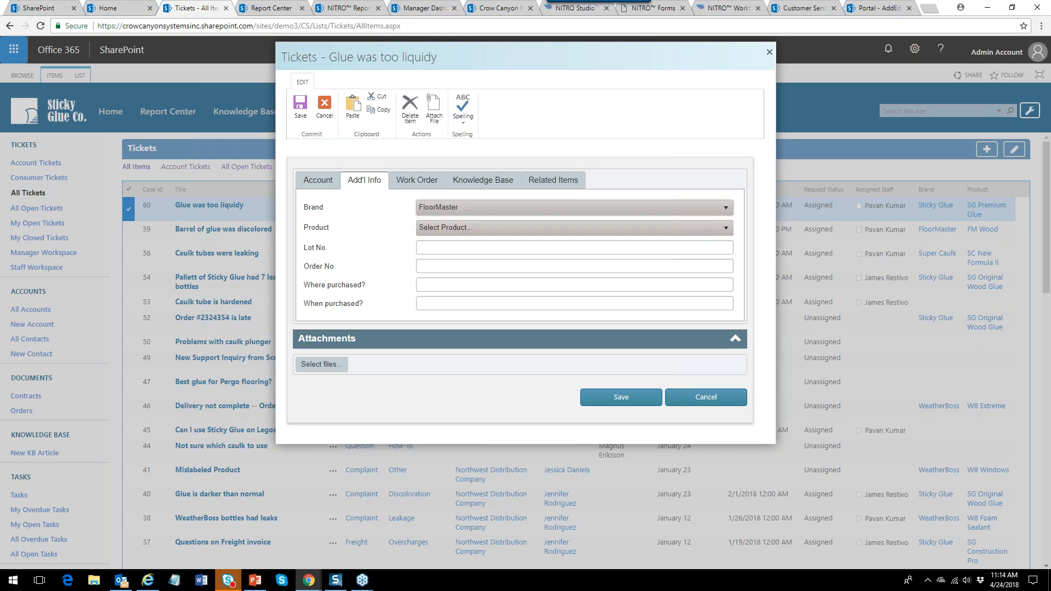
{"action": "left_click", "coordinate": [726, 229]}
{"action": "left_click", "coordinate": [642, 275]}
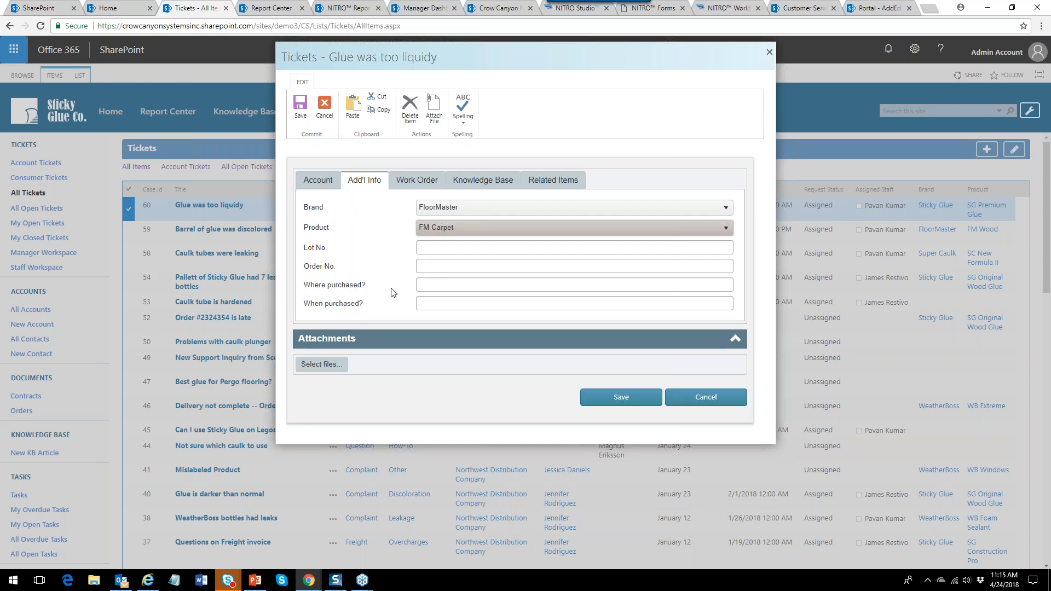
{"action": "left_click", "coordinate": [322, 185]}
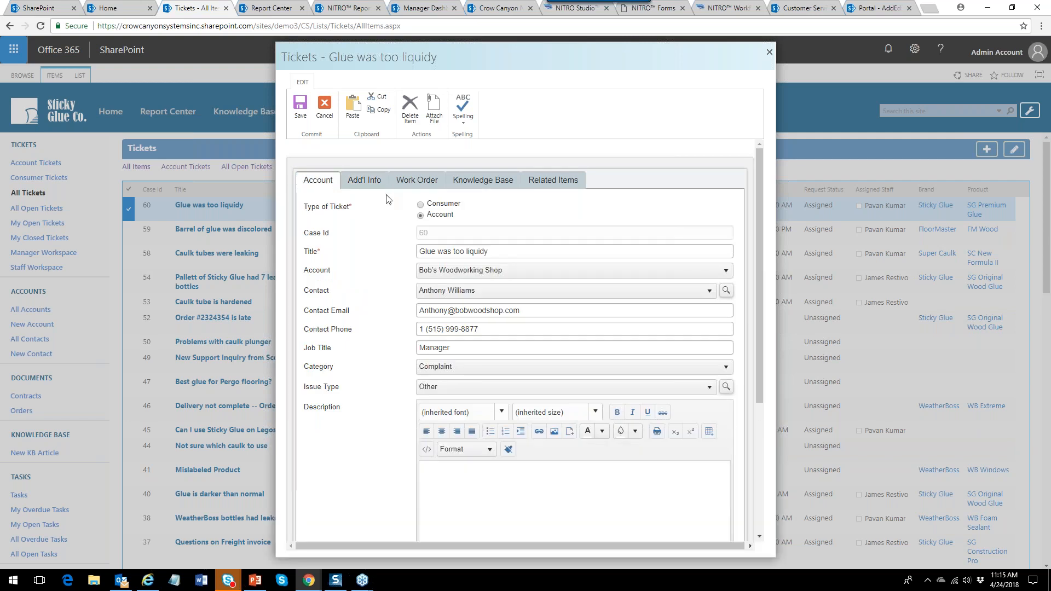
{"action": "left_click", "coordinate": [326, 116]}
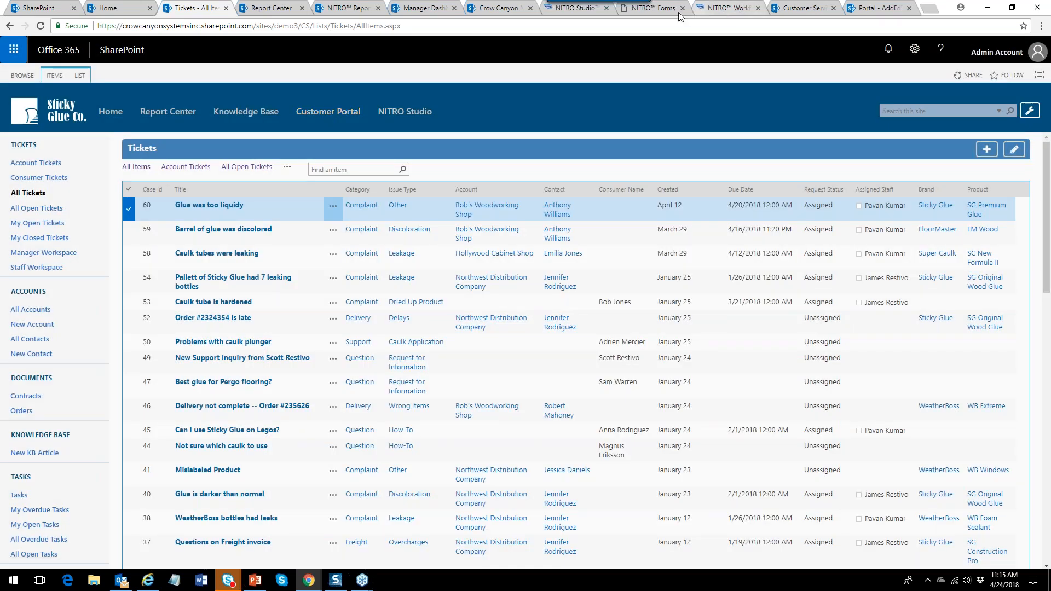
Preview Sections grouping with Line and Normal display on Edit Tickets, then revert to Tabs.
{"action": "left_click", "coordinate": [655, 8]}
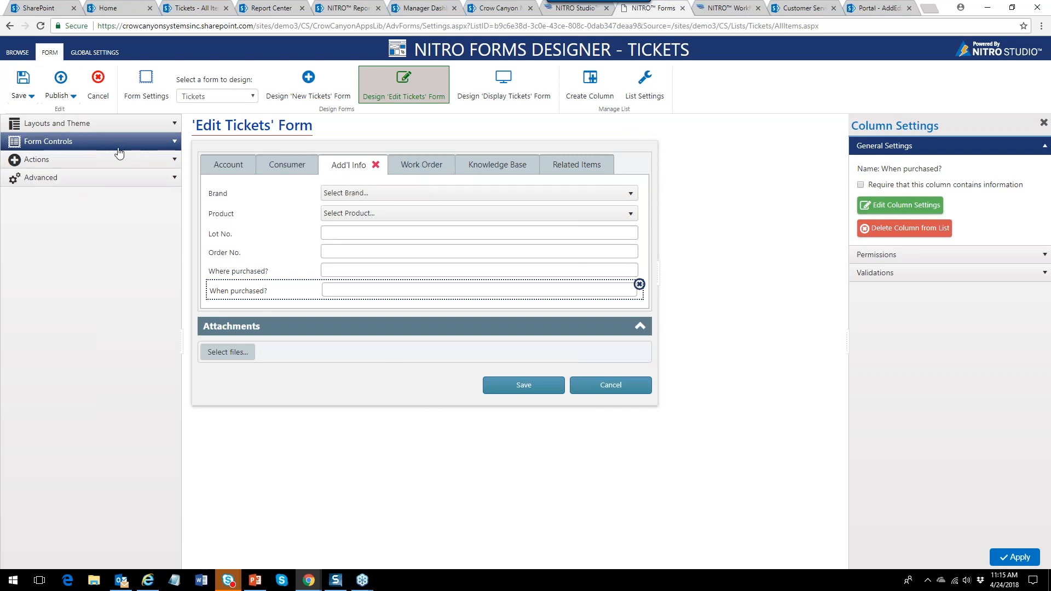
{"action": "left_click", "coordinate": [171, 135]}
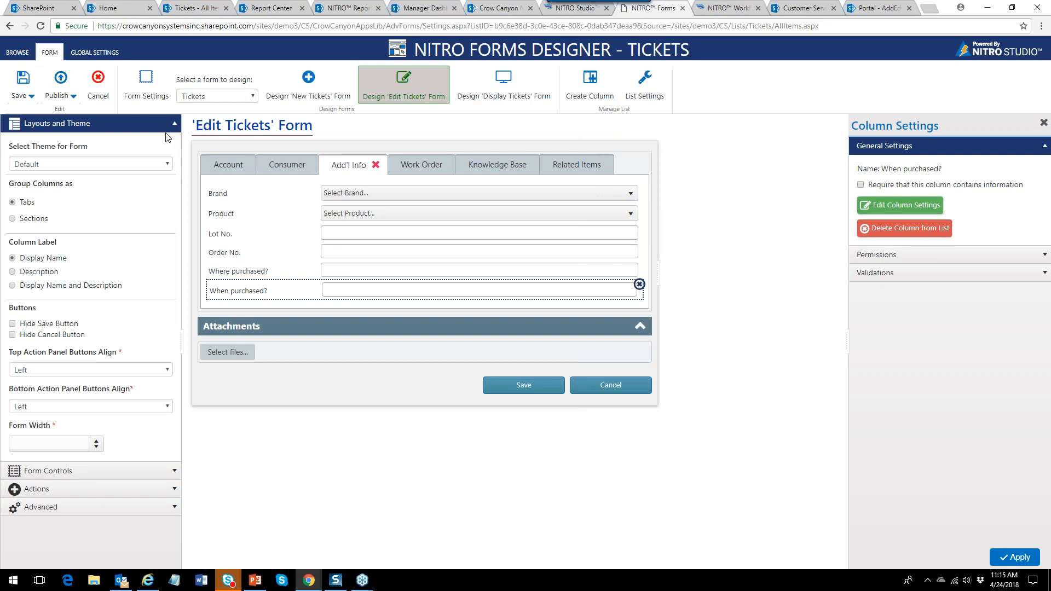
{"action": "left_click", "coordinate": [12, 219]}
{"action": "left_click", "coordinate": [639, 168]}
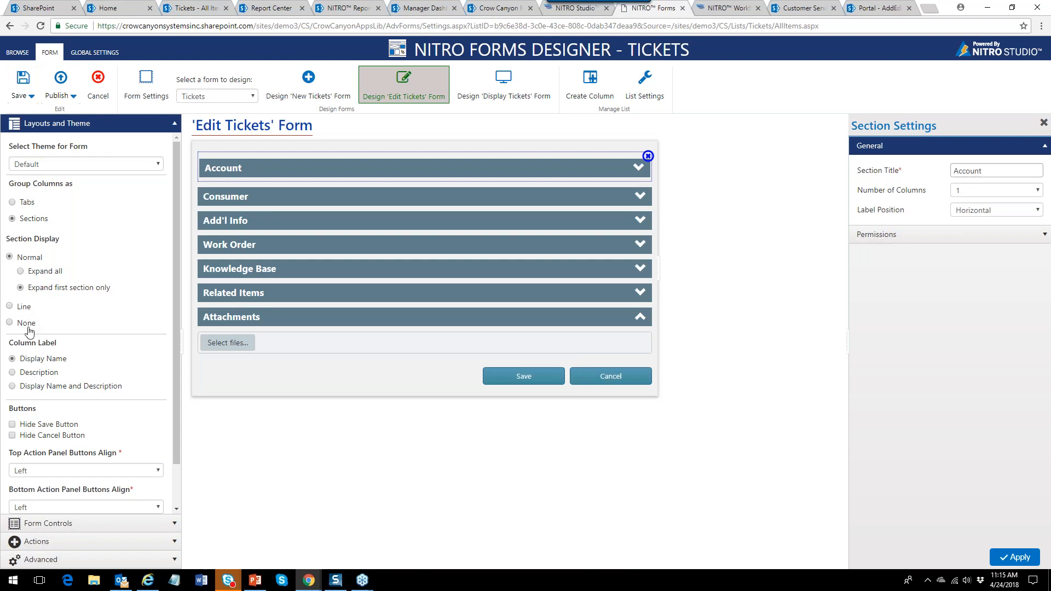
{"action": "left_click", "coordinate": [21, 308]}
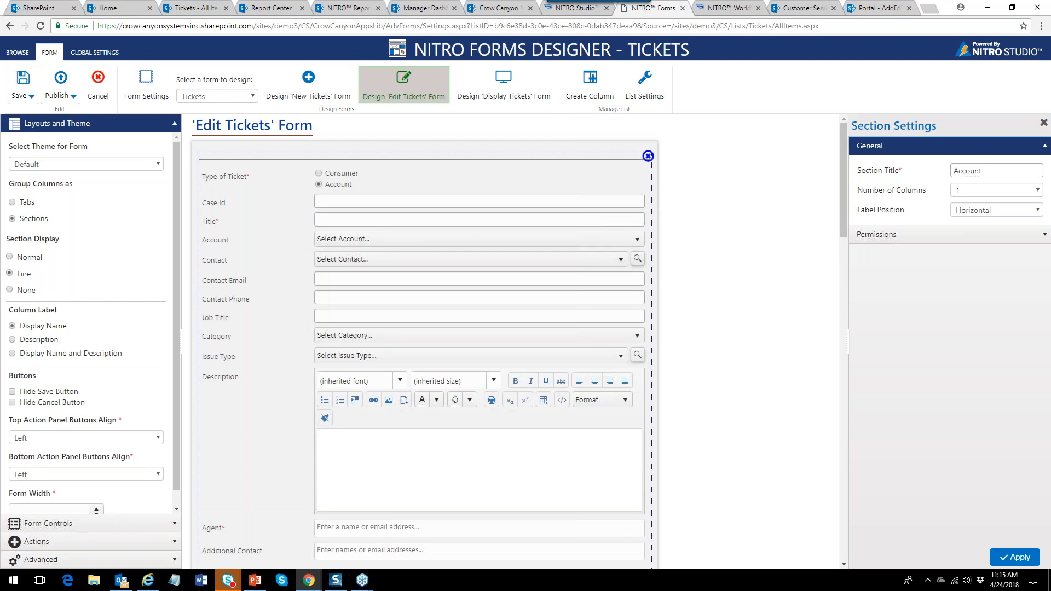
{"action": "left_click", "coordinate": [9, 257]}
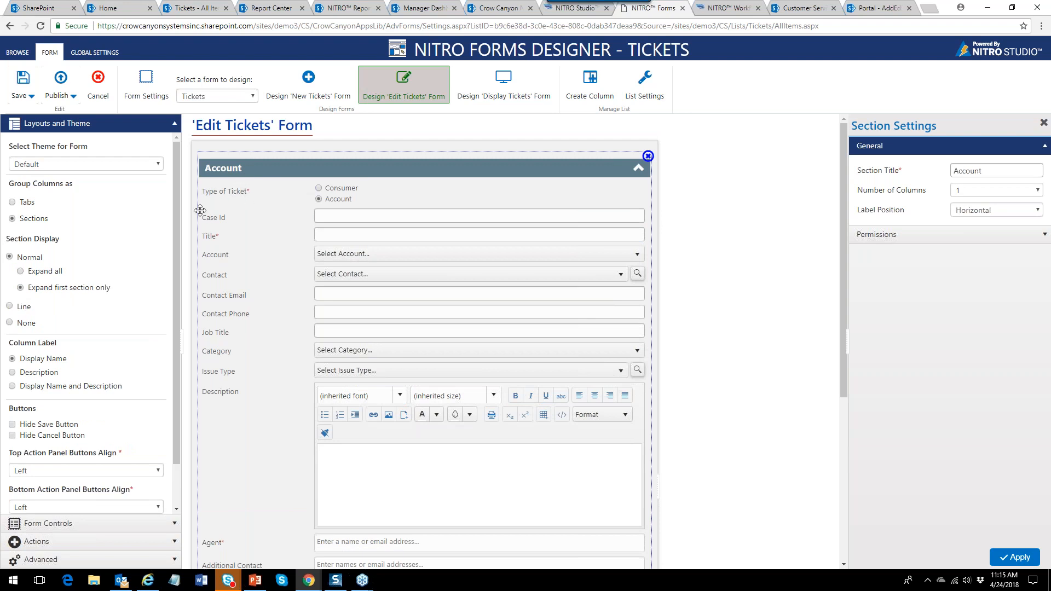
{"action": "left_click", "coordinate": [12, 203]}
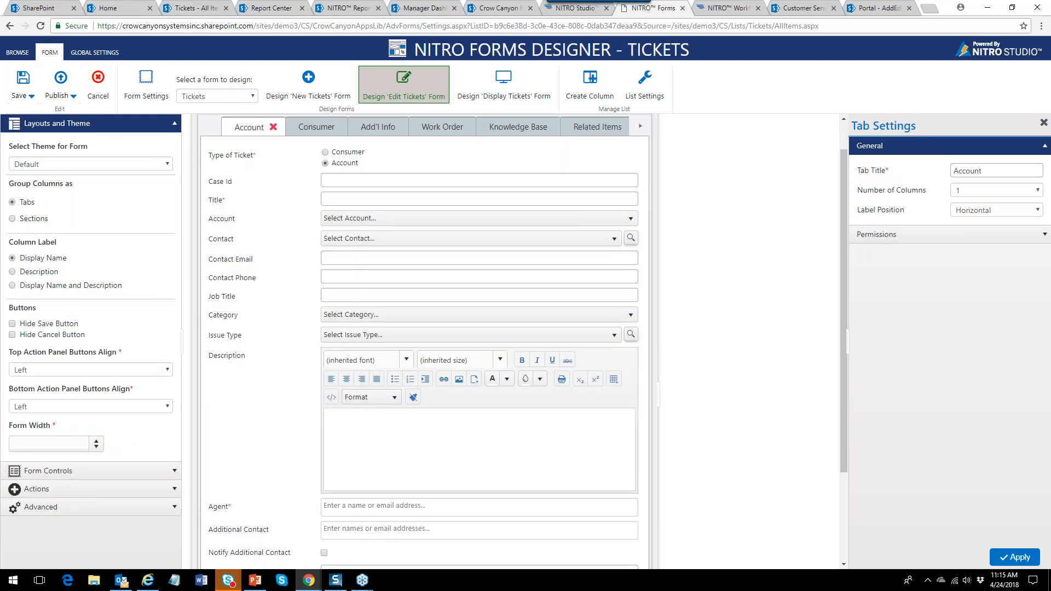
{"action": "left_click", "coordinate": [119, 131]}
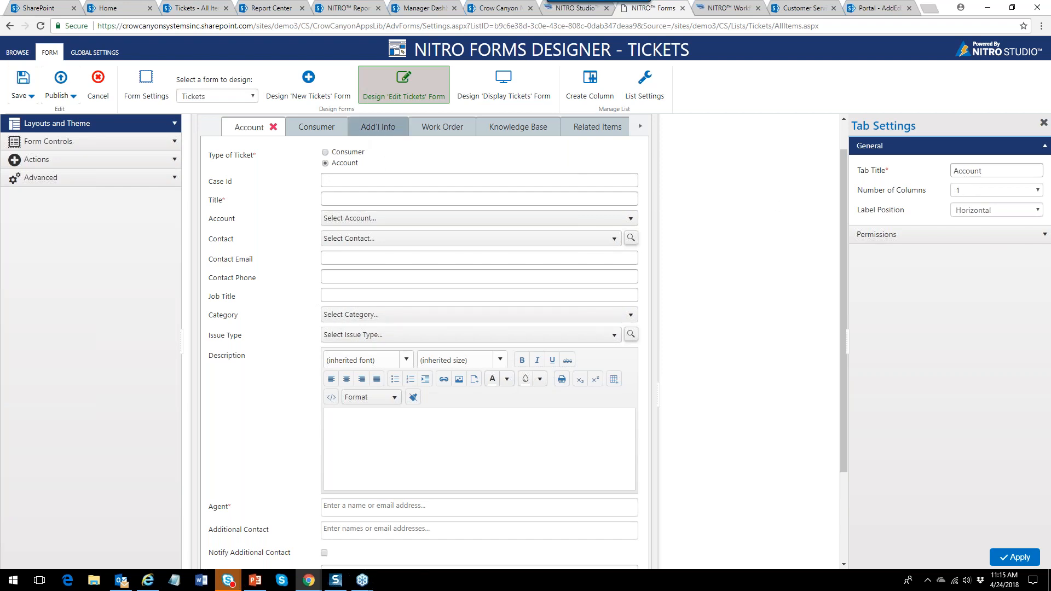
Set the Add'l Info tab to a two-column layout.
{"action": "left_click", "coordinate": [382, 134]}
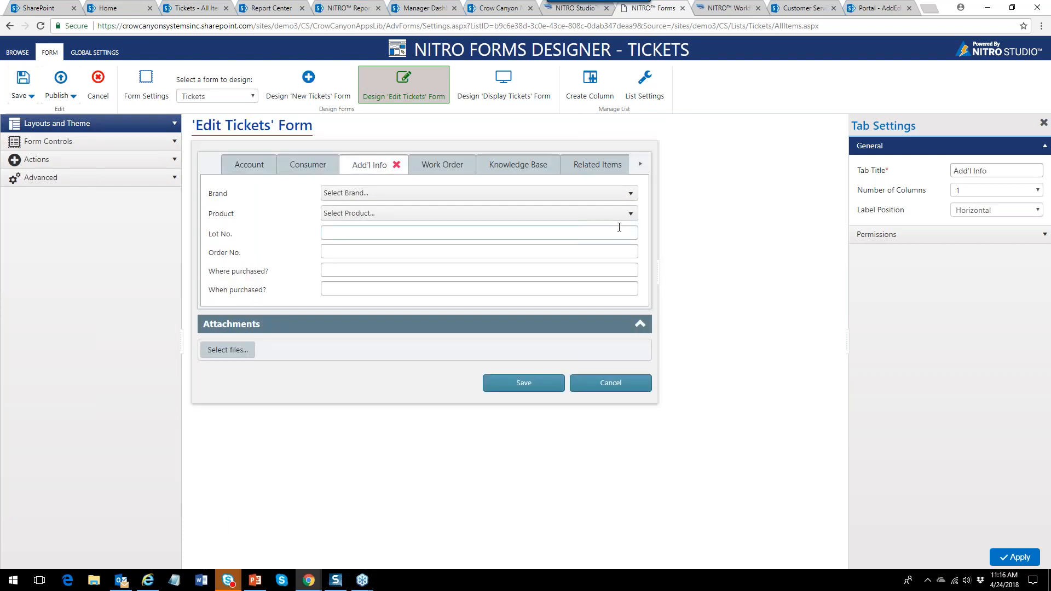
{"action": "left_click", "coordinate": [1037, 191]}
{"action": "left_click", "coordinate": [1004, 215]}
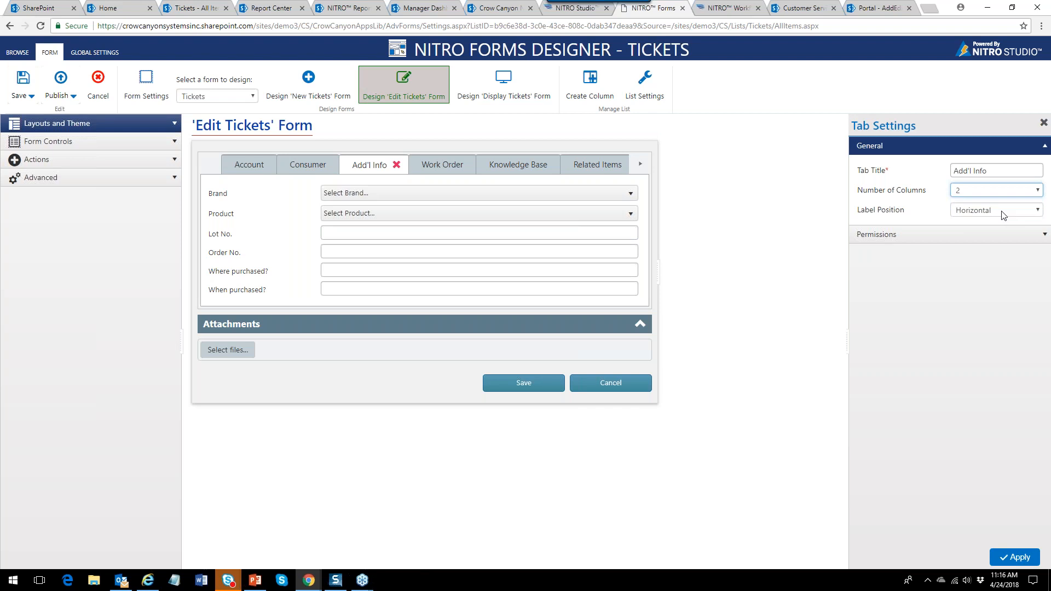
{"action": "left_click", "coordinate": [1015, 556]}
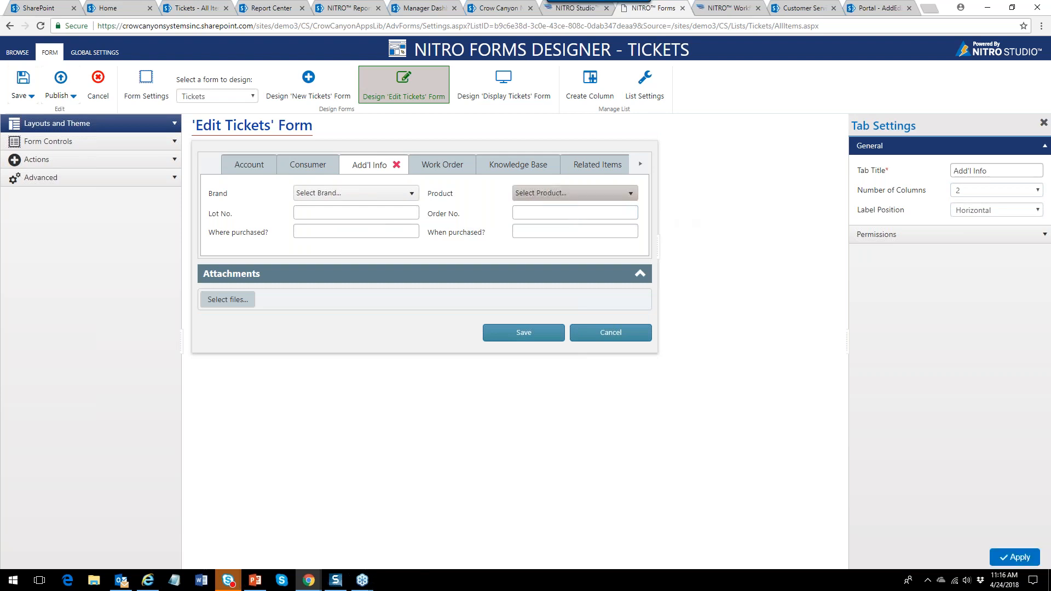
Set the Related Items tab's label position to Vertical.
{"action": "left_click", "coordinate": [597, 171]}
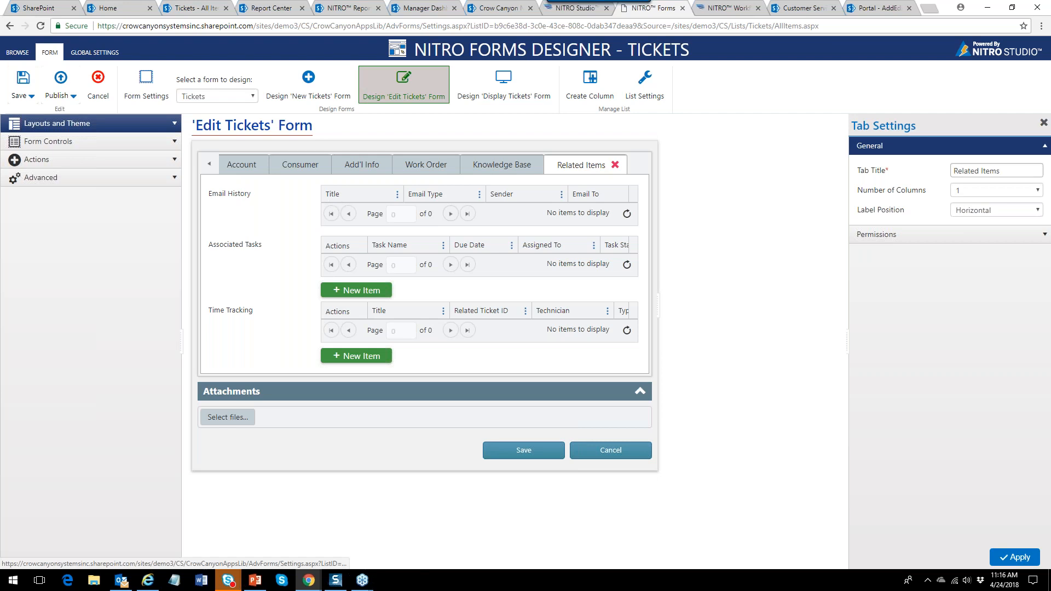
{"action": "left_click", "coordinate": [1038, 211]}
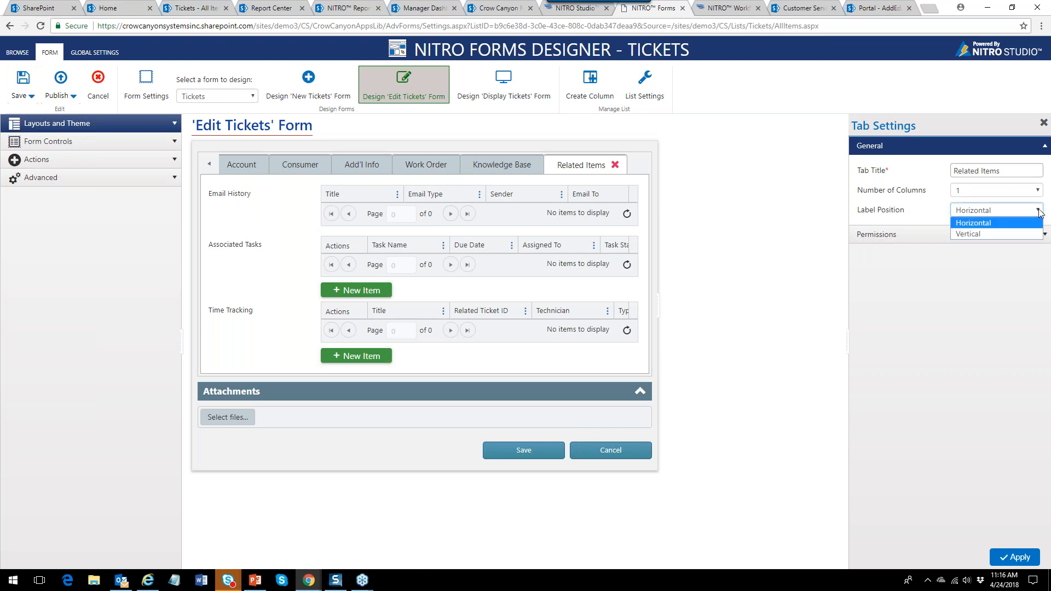
{"action": "left_click", "coordinate": [993, 232]}
{"action": "left_click", "coordinate": [1020, 557]}
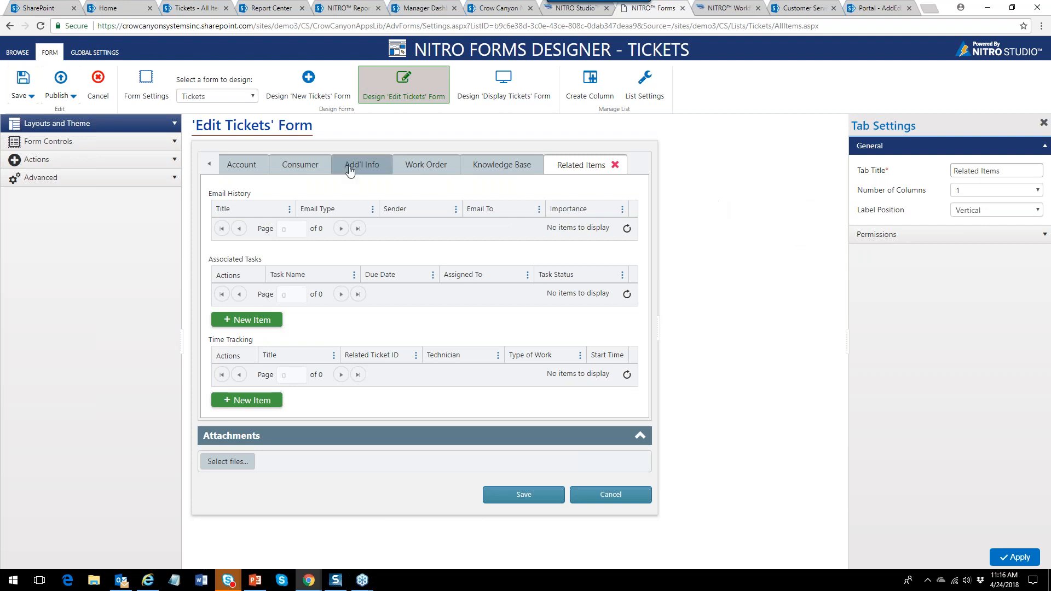
Publish the updated Edit Tickets form and return to the Tickets list.
{"action": "left_click", "coordinate": [61, 82]}
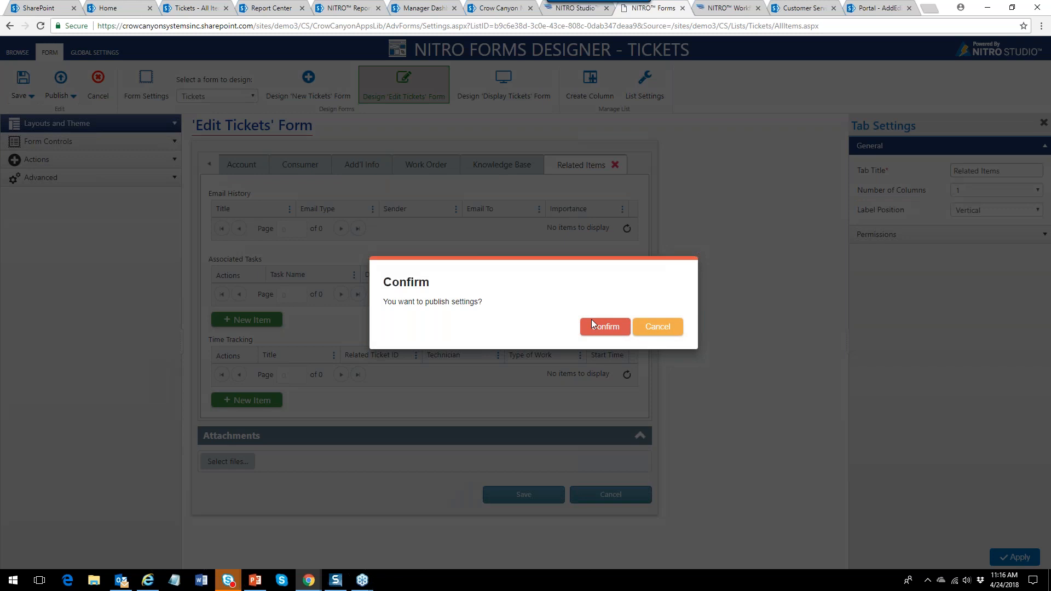
{"action": "left_click", "coordinate": [593, 324]}
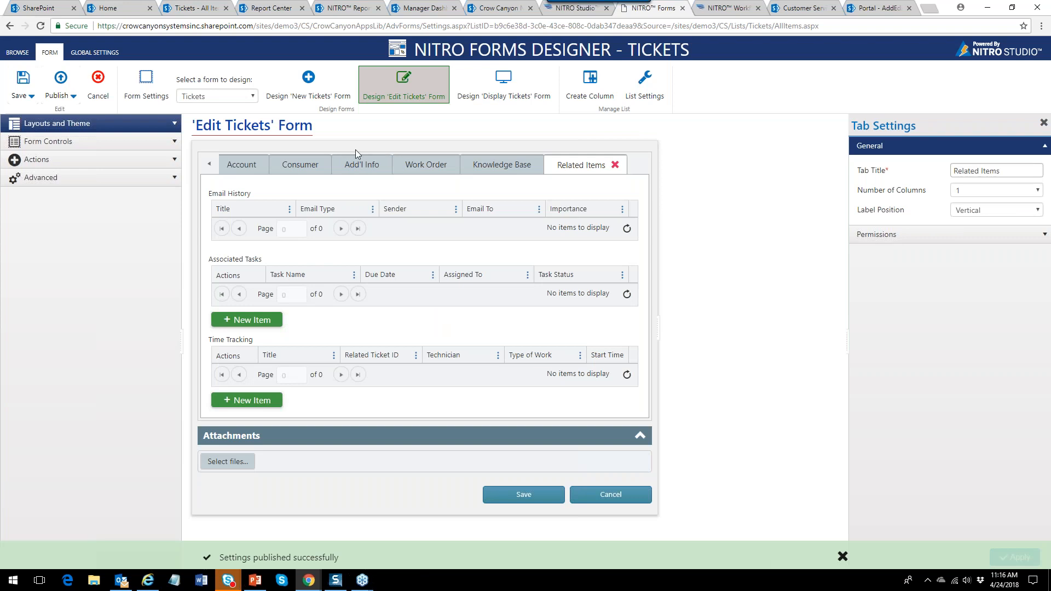
{"action": "left_click", "coordinate": [194, 7]}
{"action": "left_click", "coordinate": [333, 205]}
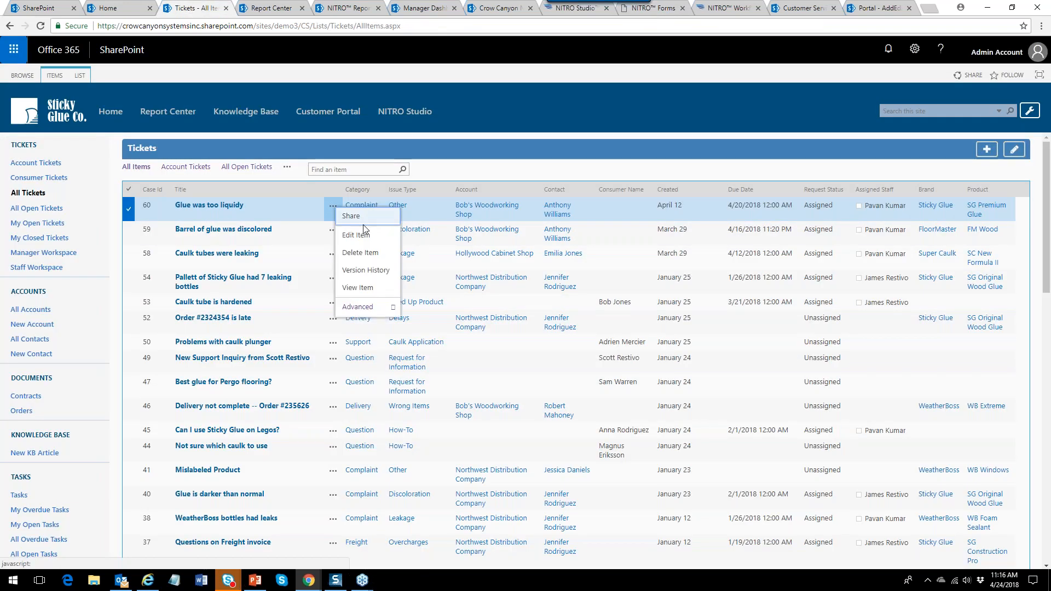
Review ticket 60's two-column Add'l Info and Related Items tabs, cancel, and return to the Forms designer.
{"action": "left_click", "coordinate": [358, 234]}
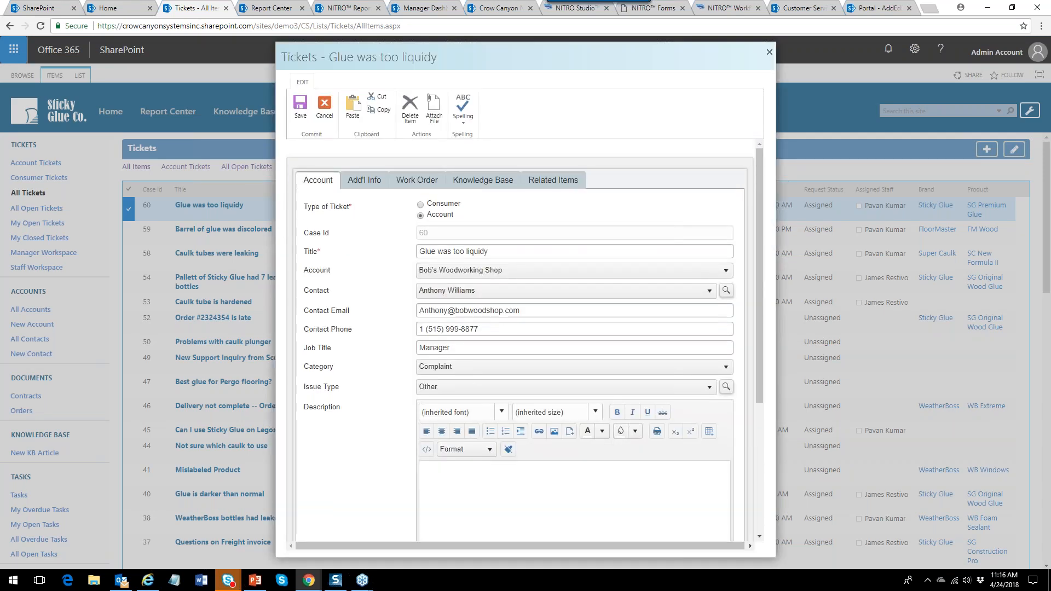
{"action": "left_click", "coordinate": [365, 180]}
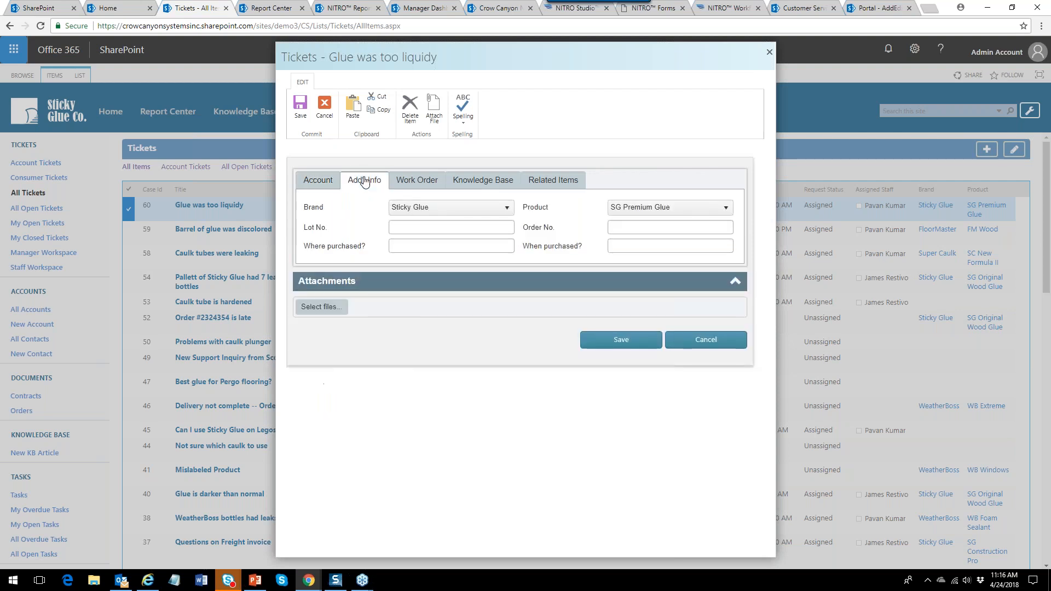
{"action": "left_click", "coordinate": [554, 181]}
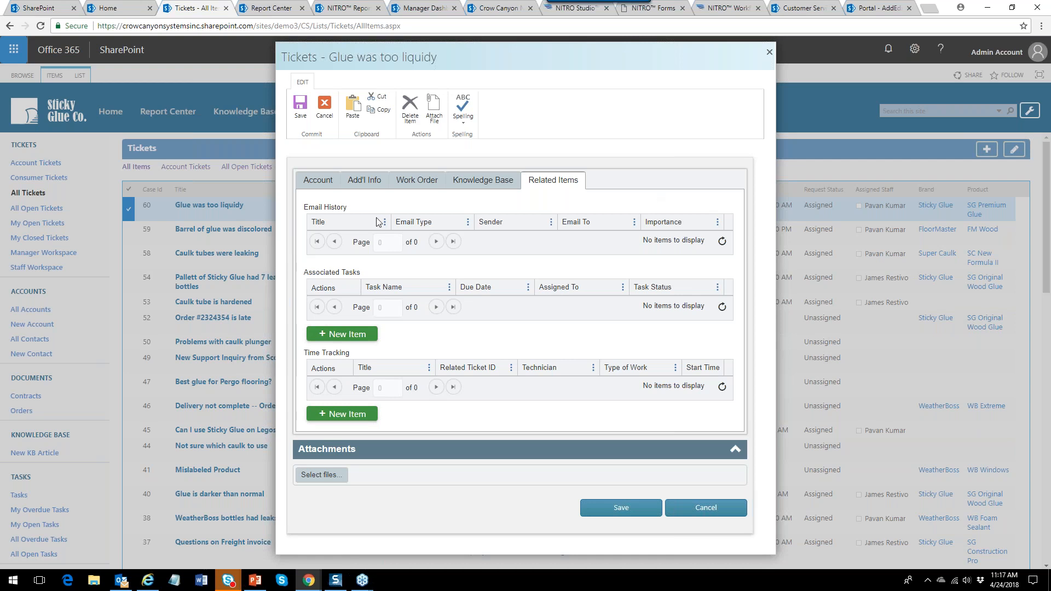
{"action": "left_click", "coordinate": [366, 185]}
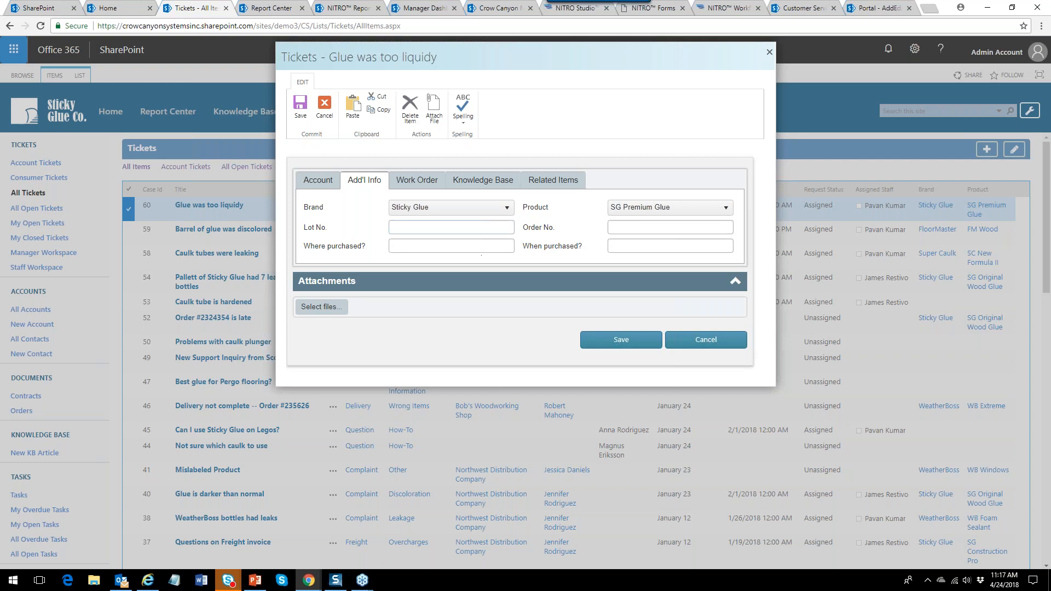
{"action": "left_click", "coordinate": [700, 340]}
{"action": "left_click", "coordinate": [657, 9]}
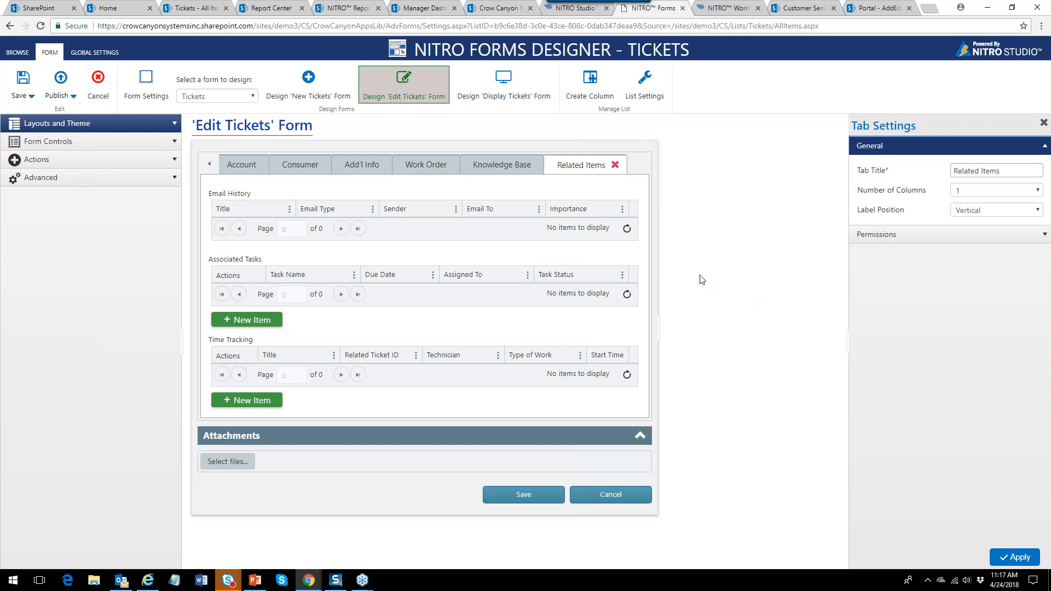
Preview the Amber, Blue Gray, Deep Purple and Light Green themes on the form.
{"action": "left_click", "coordinate": [176, 128]}
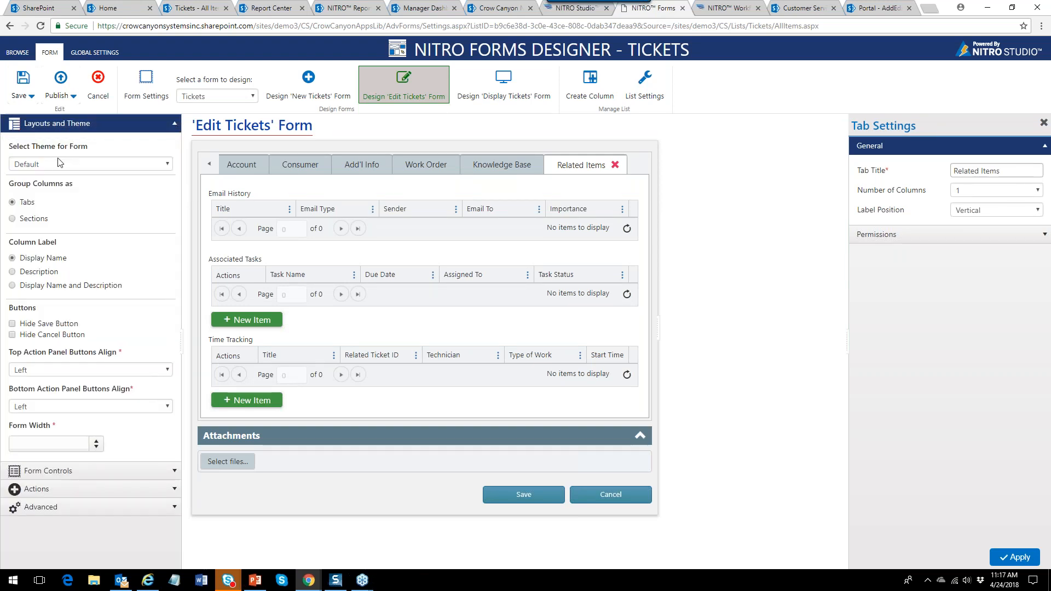
{"action": "left_click", "coordinate": [168, 165]}
{"action": "left_click", "coordinate": [90, 188]}
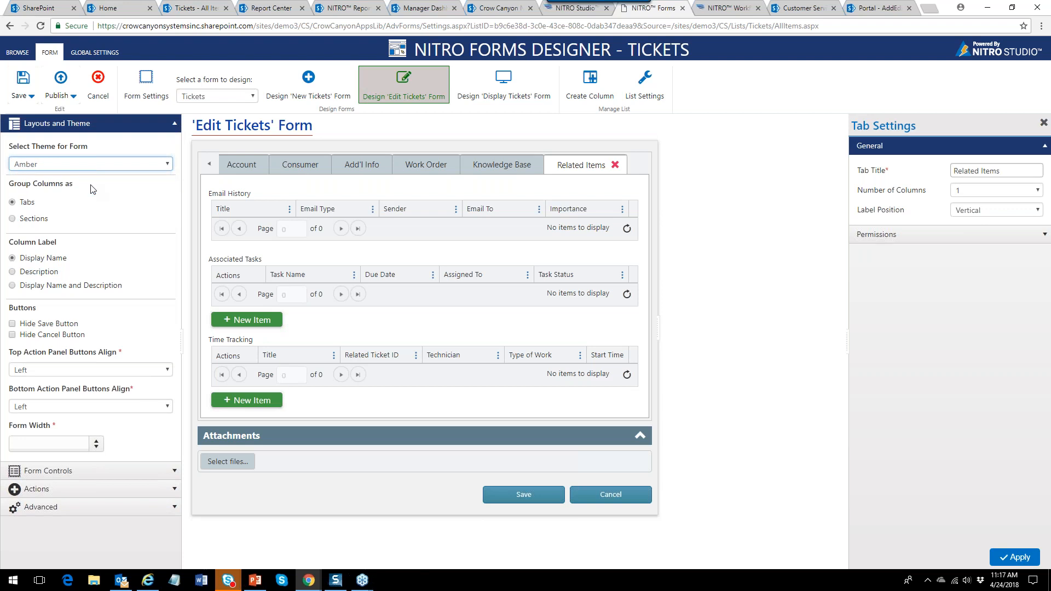
{"action": "left_click", "coordinate": [168, 165]}
{"action": "left_click", "coordinate": [76, 213]}
{"action": "left_click", "coordinate": [168, 165]}
{"action": "left_click", "coordinate": [70, 235]}
{"action": "left_click", "coordinate": [167, 165]}
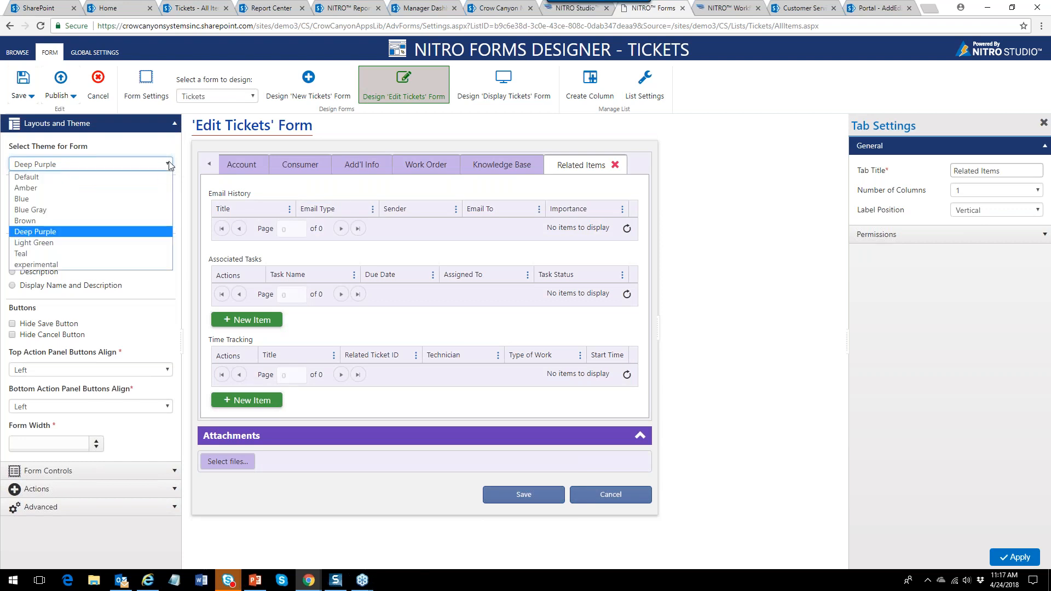
{"action": "left_click", "coordinate": [53, 243]}
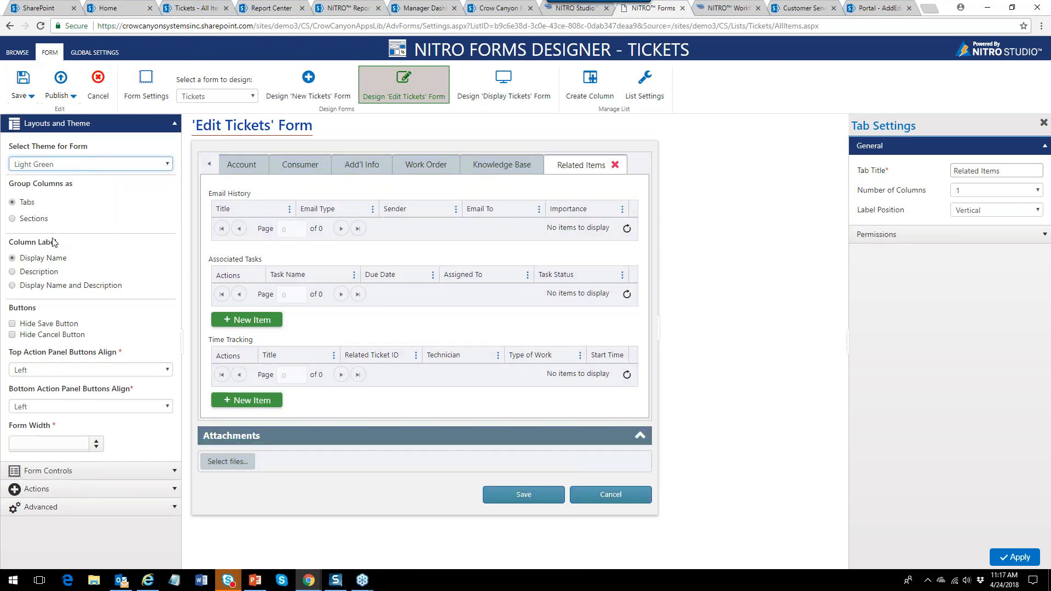
Retry Deep Purple and Amber, then settle on the Brown theme.
{"action": "left_click", "coordinate": [166, 165]}
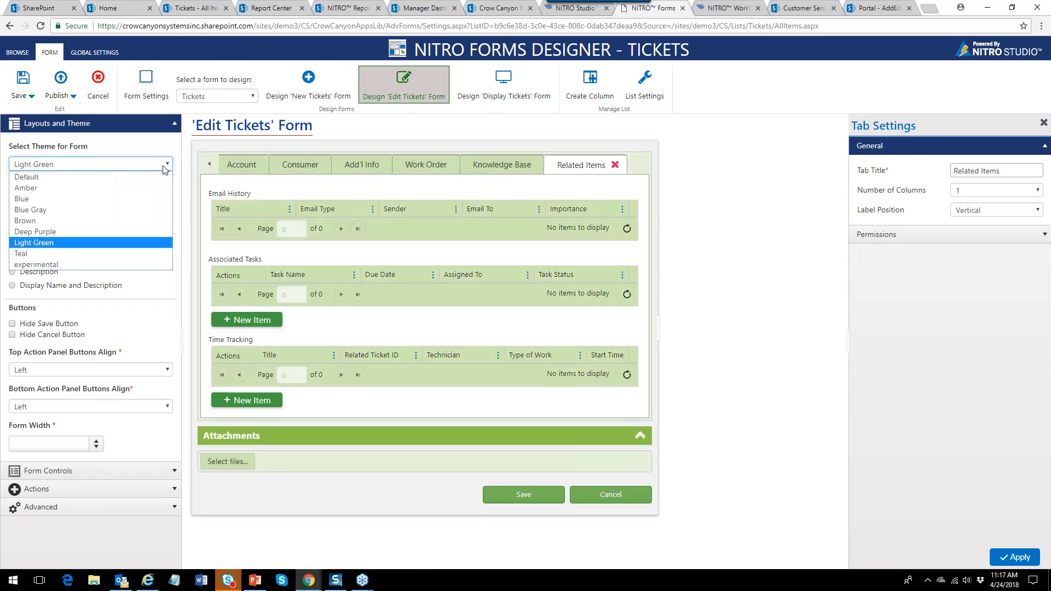
{"action": "left_click", "coordinate": [73, 231]}
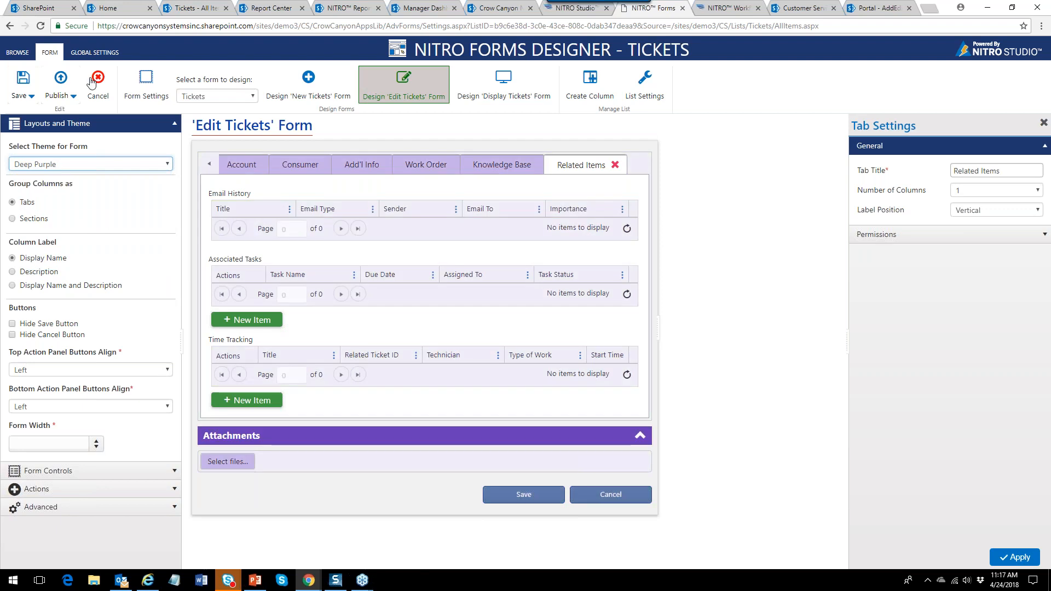
{"action": "left_click", "coordinate": [166, 166]}
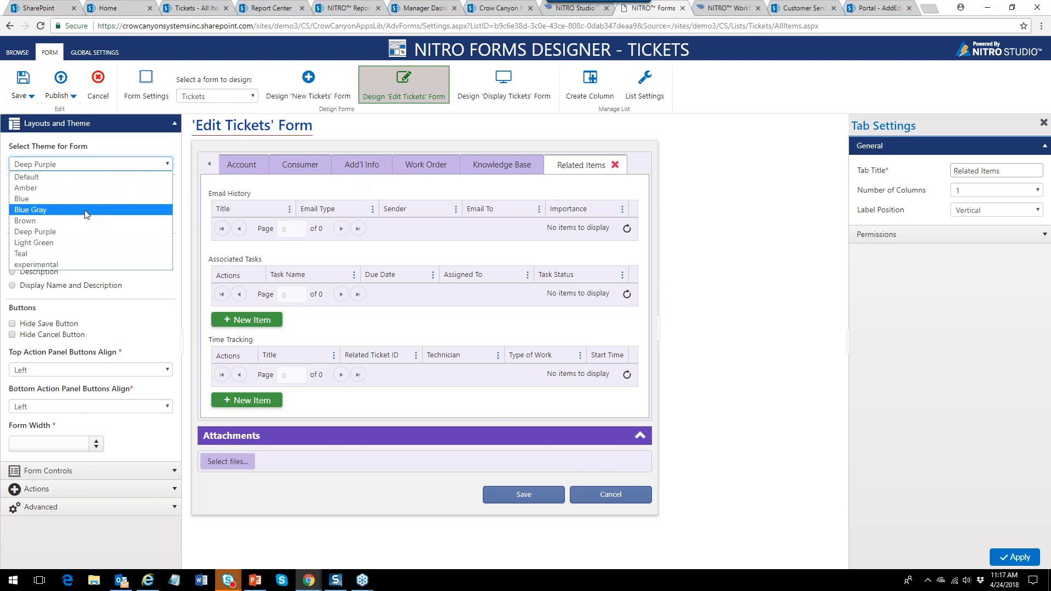
{"action": "left_click", "coordinate": [87, 189]}
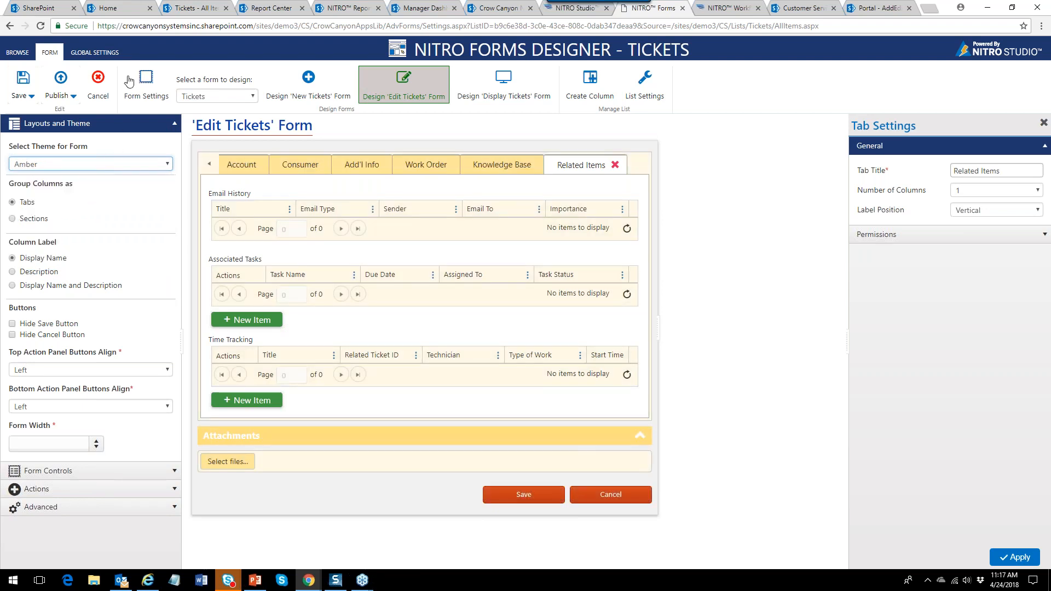
{"action": "left_click", "coordinate": [169, 165]}
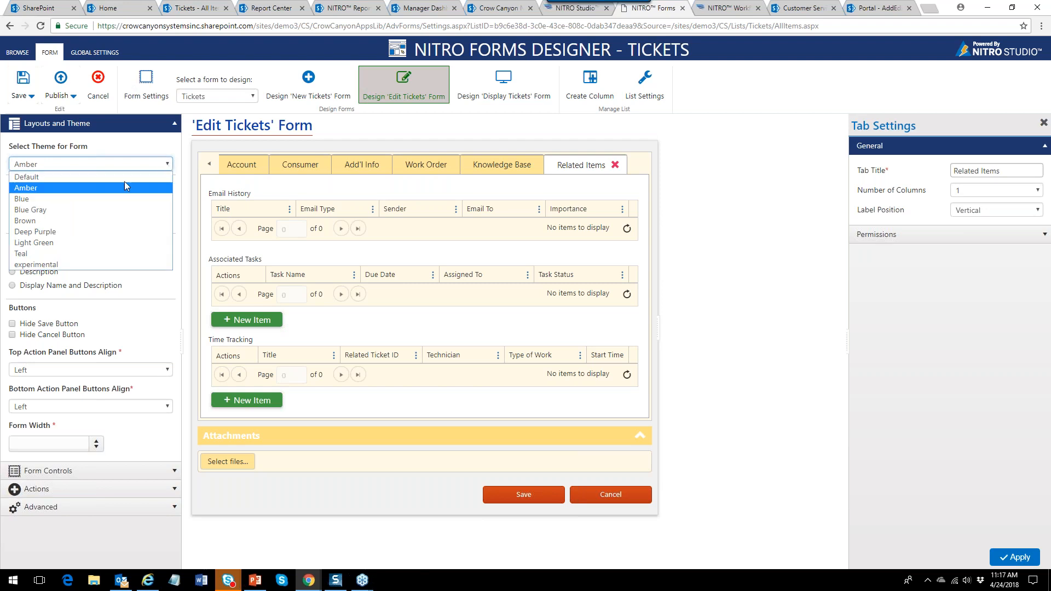
{"action": "left_click", "coordinate": [70, 221]}
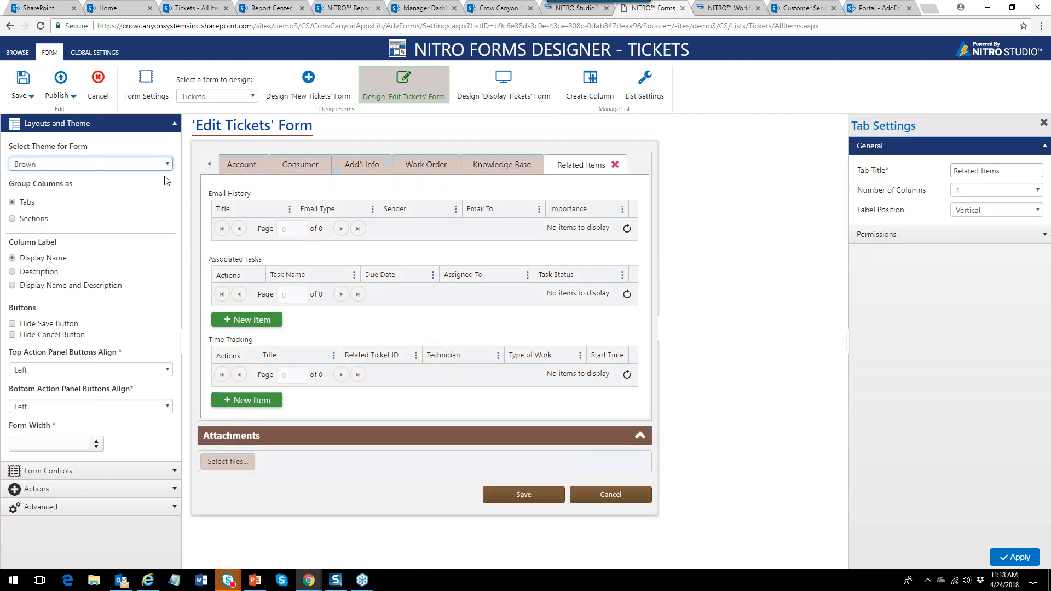
Look over the global theme list under GLOBAL SETTINGS without choosing one.
{"action": "left_click", "coordinate": [108, 57]}
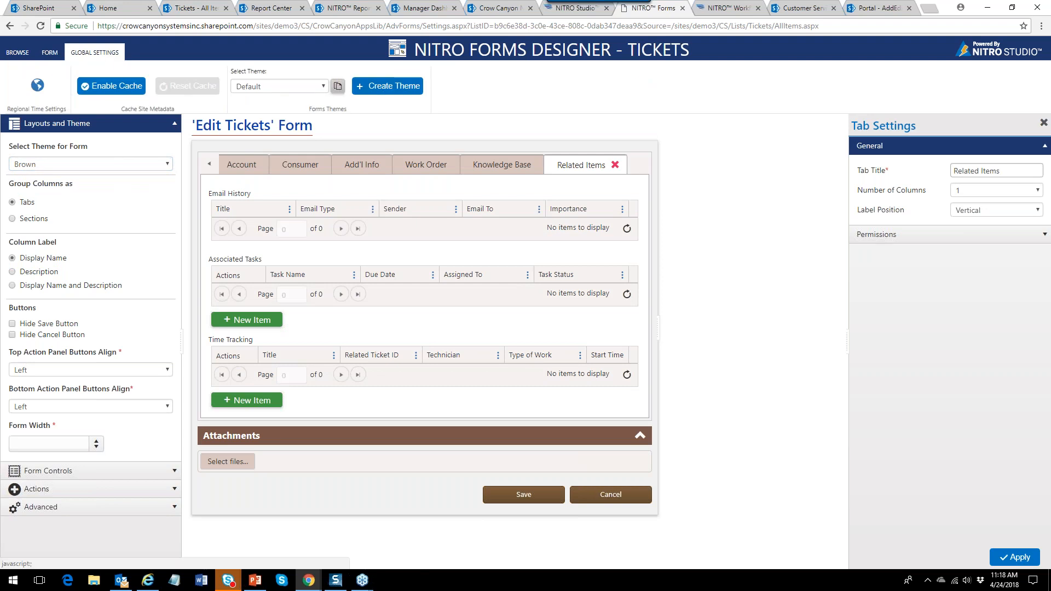
{"action": "left_click", "coordinate": [325, 88]}
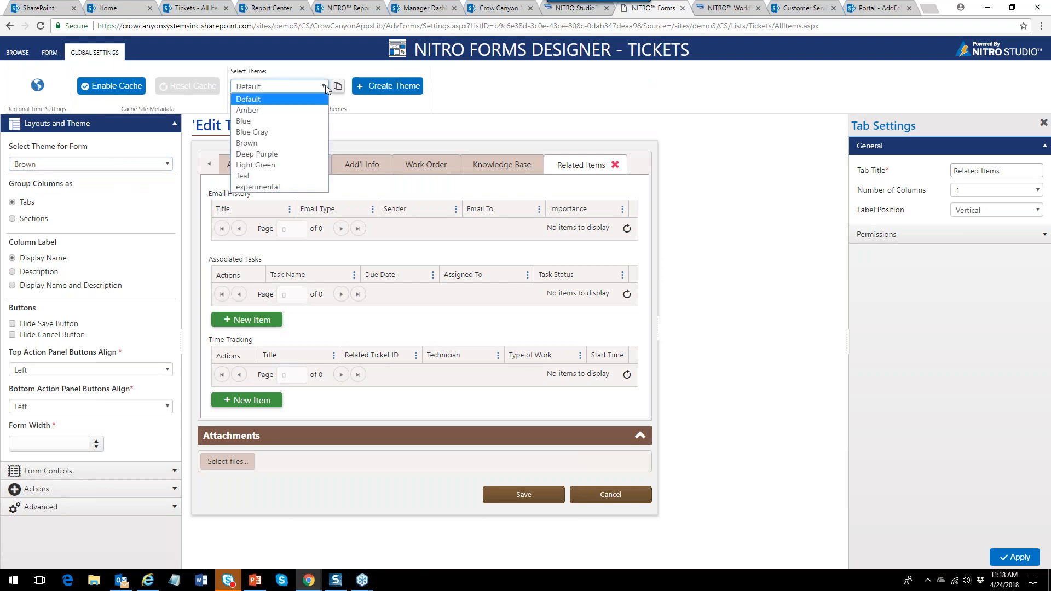
{"action": "left_click", "coordinate": [370, 104]}
Start a custom theme, browse its General, Tab/Section, Controls and Search Dialog tabs, then cancel.
{"action": "left_click", "coordinate": [383, 87]}
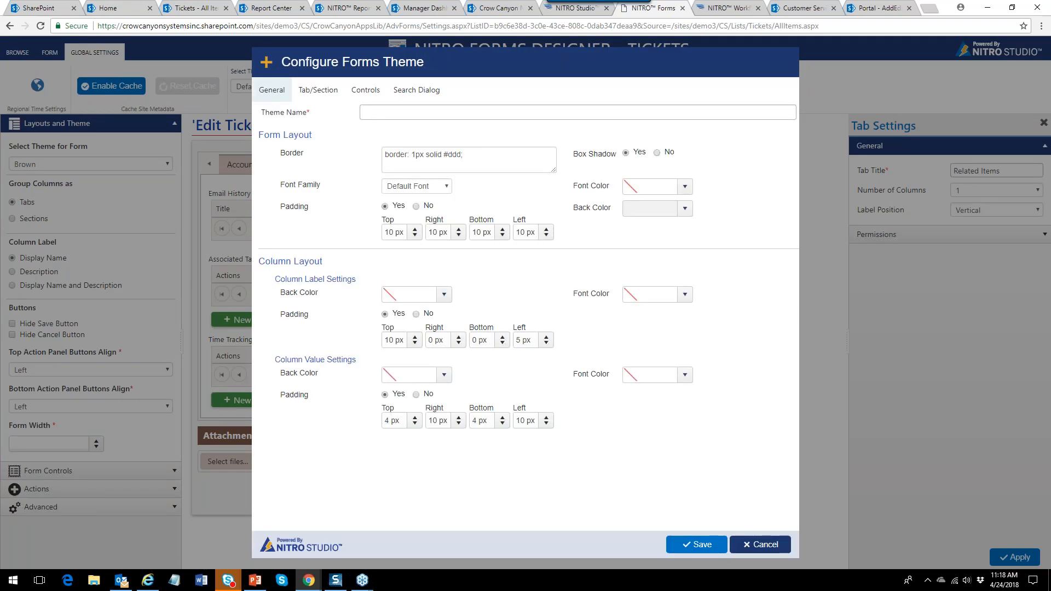
{"action": "left_click", "coordinate": [317, 90]}
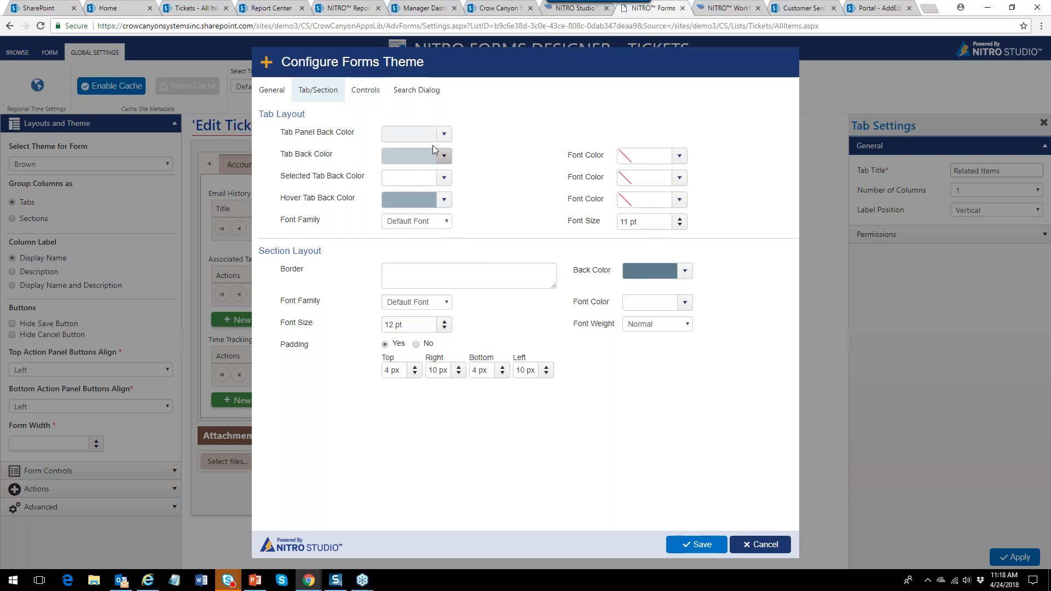
{"action": "left_click", "coordinate": [367, 94]}
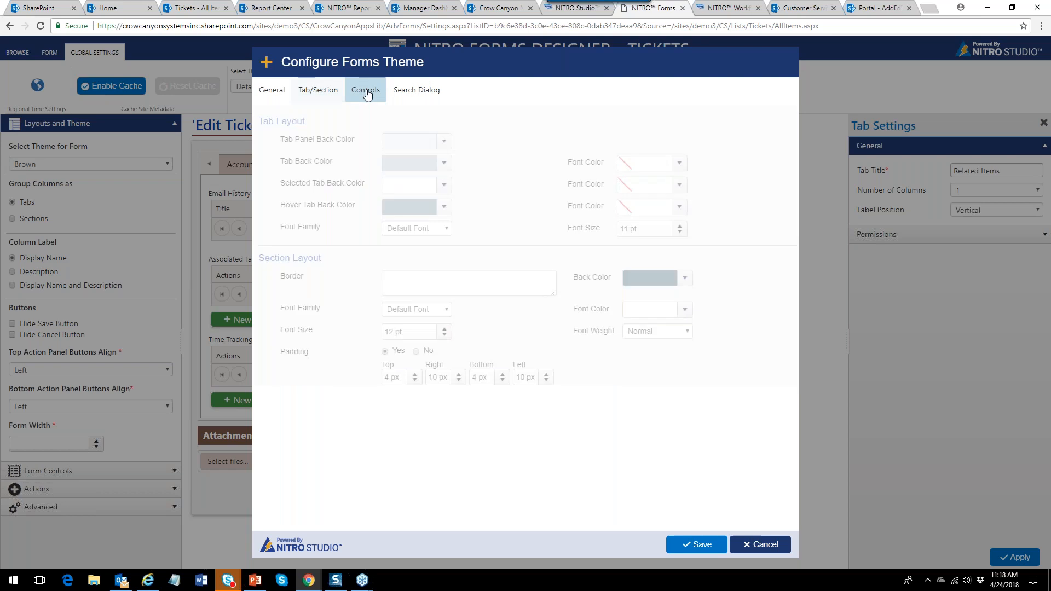
{"action": "left_click", "coordinate": [413, 91]}
{"action": "left_click", "coordinate": [272, 90]}
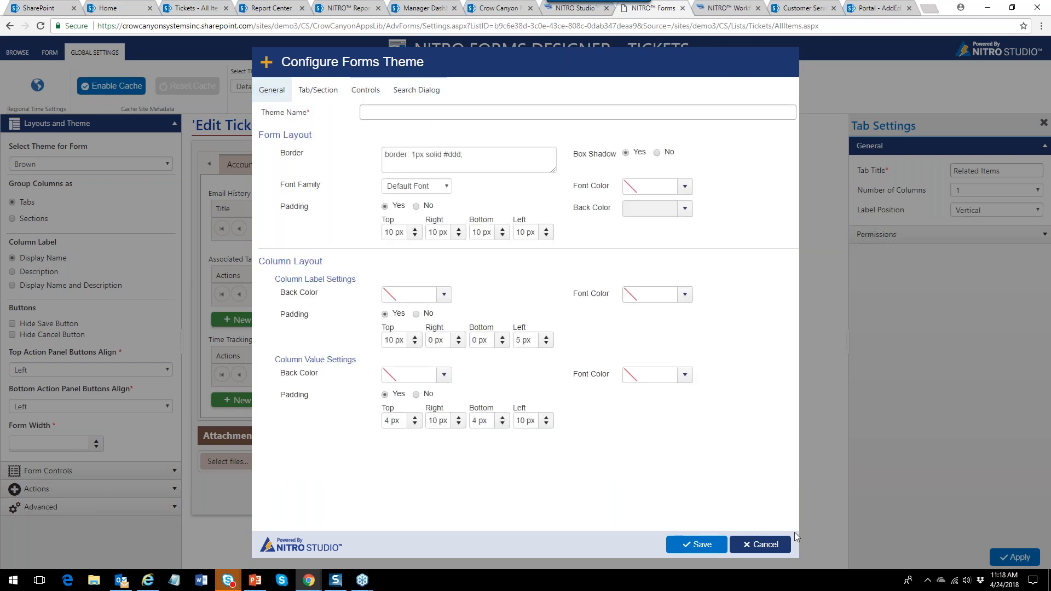
{"action": "left_click", "coordinate": [776, 550]}
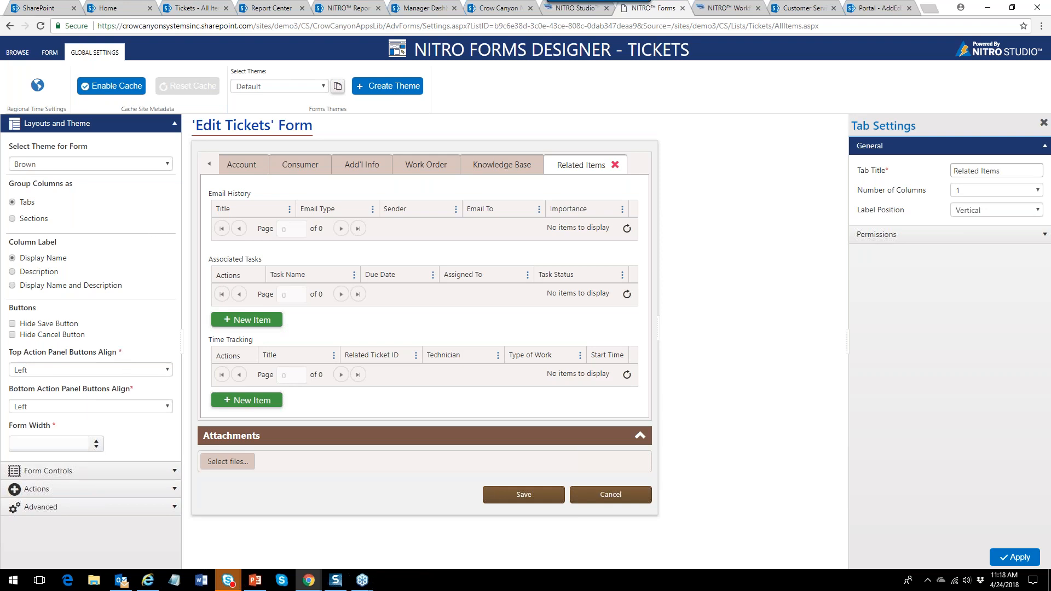
Apply the Blue Gray theme to Edit Tickets, then publish and confirm the form settings.
{"action": "left_click", "coordinate": [168, 168]}
{"action": "left_click", "coordinate": [96, 211]}
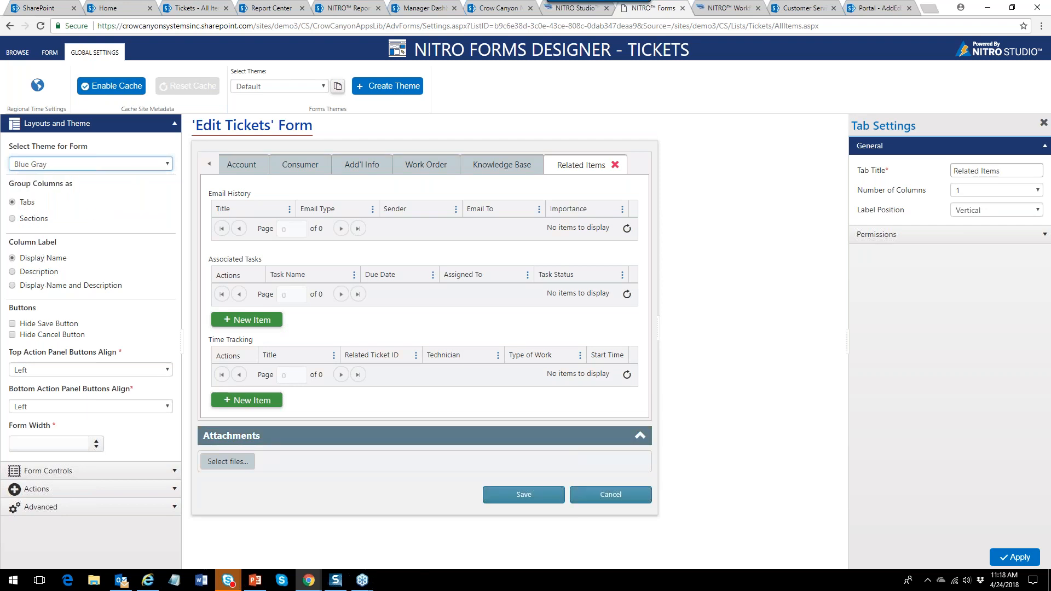
{"action": "left_click", "coordinate": [174, 125]}
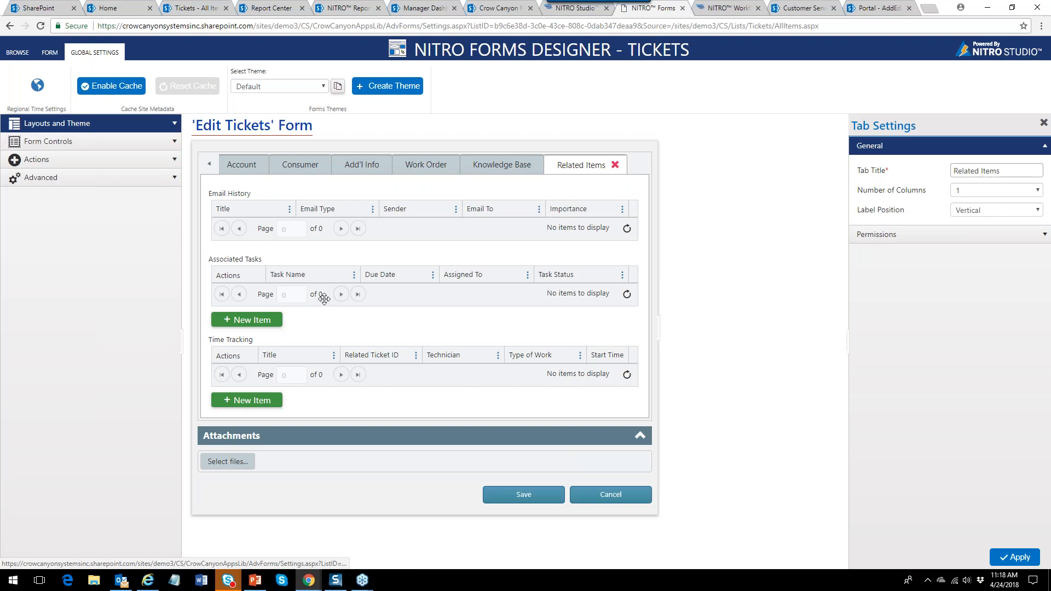
{"action": "left_click", "coordinate": [49, 53]}
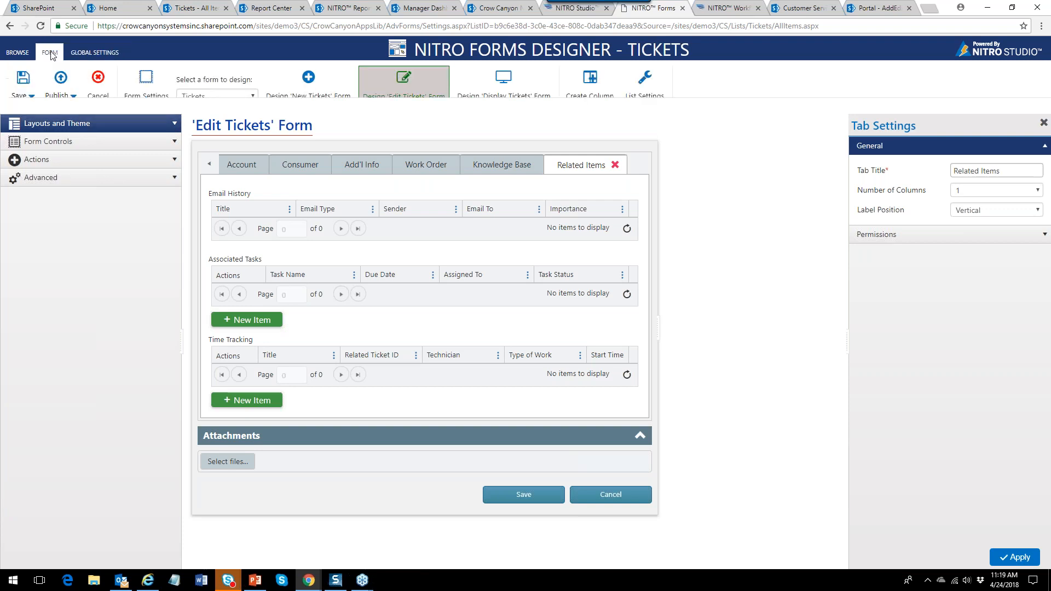
{"action": "left_click", "coordinate": [76, 94]}
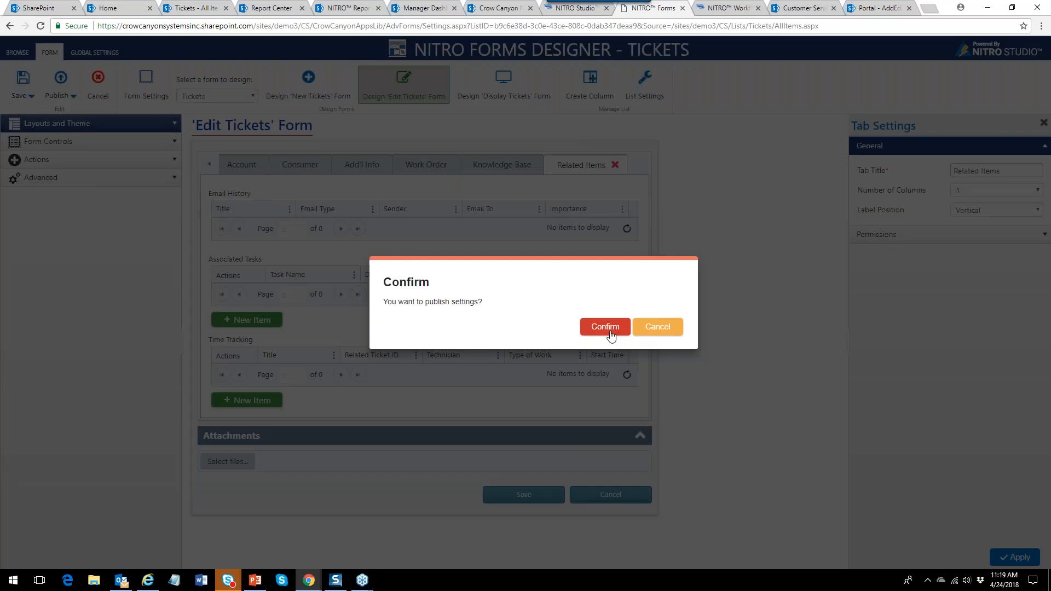
{"action": "left_click", "coordinate": [607, 327]}
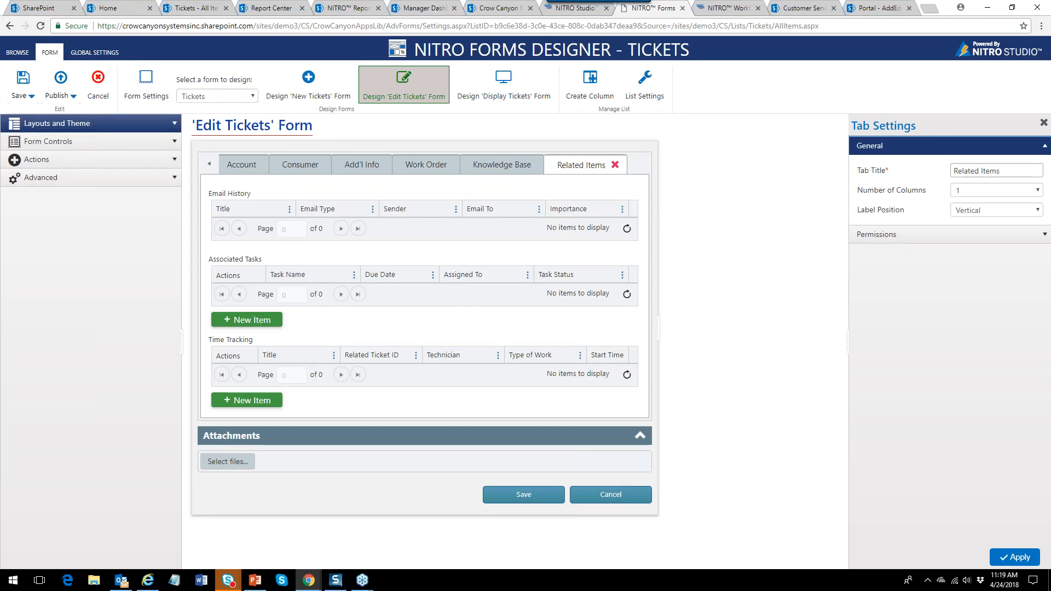
Expand the Actions and Advanced sections and show the Add'l Info tab in the preview.
{"action": "left_click", "coordinate": [159, 159]}
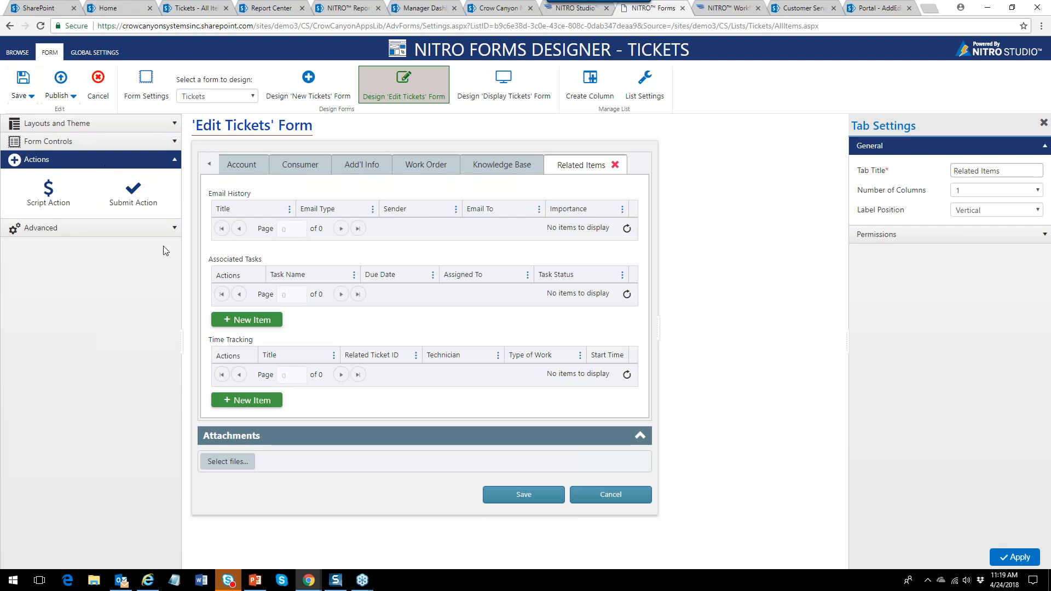
{"action": "left_click", "coordinate": [173, 233]}
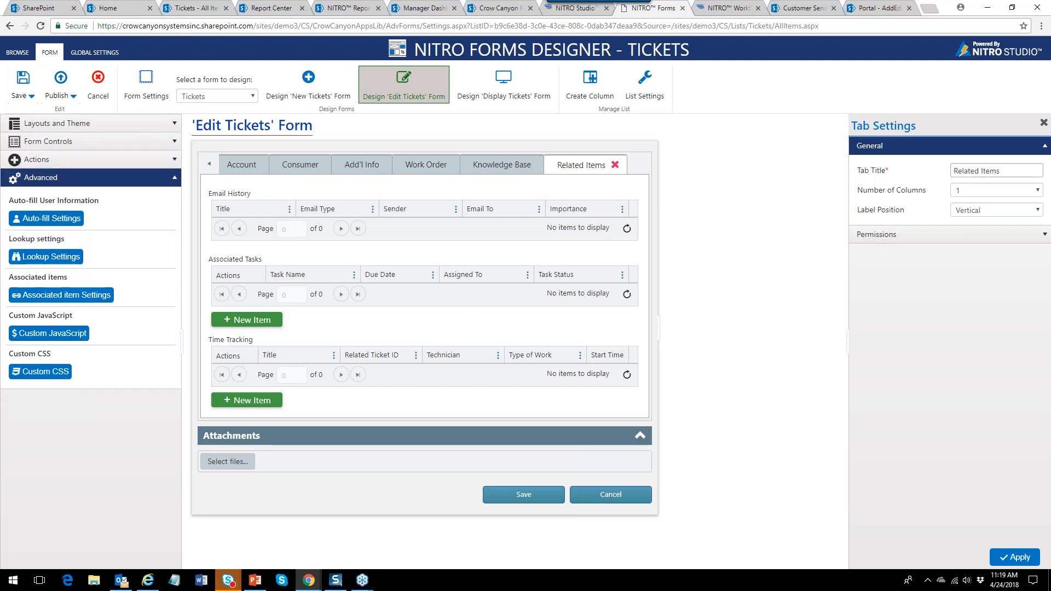
{"action": "left_click", "coordinate": [351, 171]}
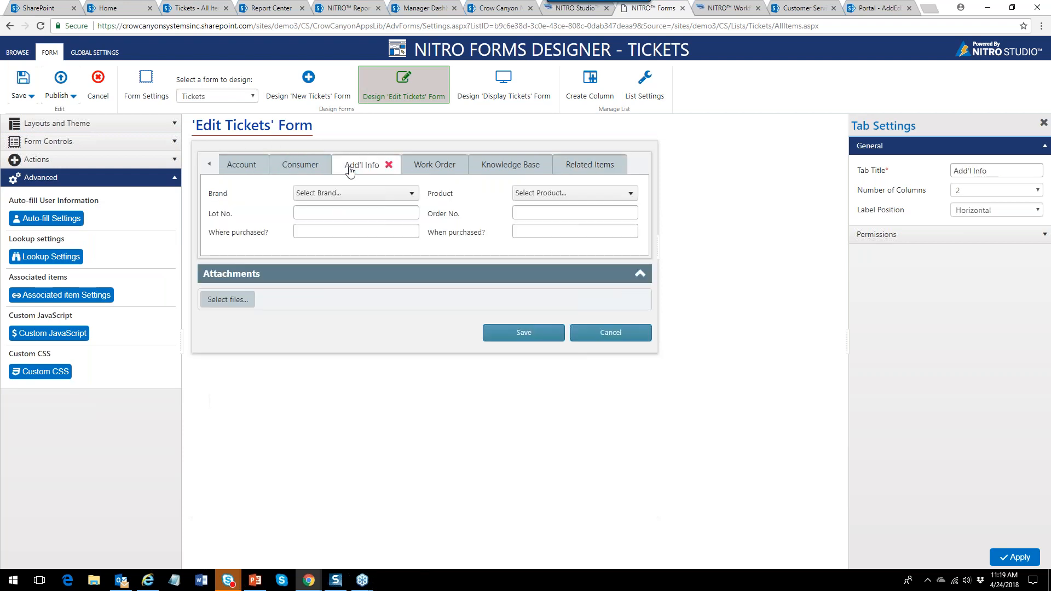
Inspect the Agent auto-fill setting's Agent Department mapping, then cancel both dialogs unchanged.
{"action": "left_click", "coordinate": [64, 222]}
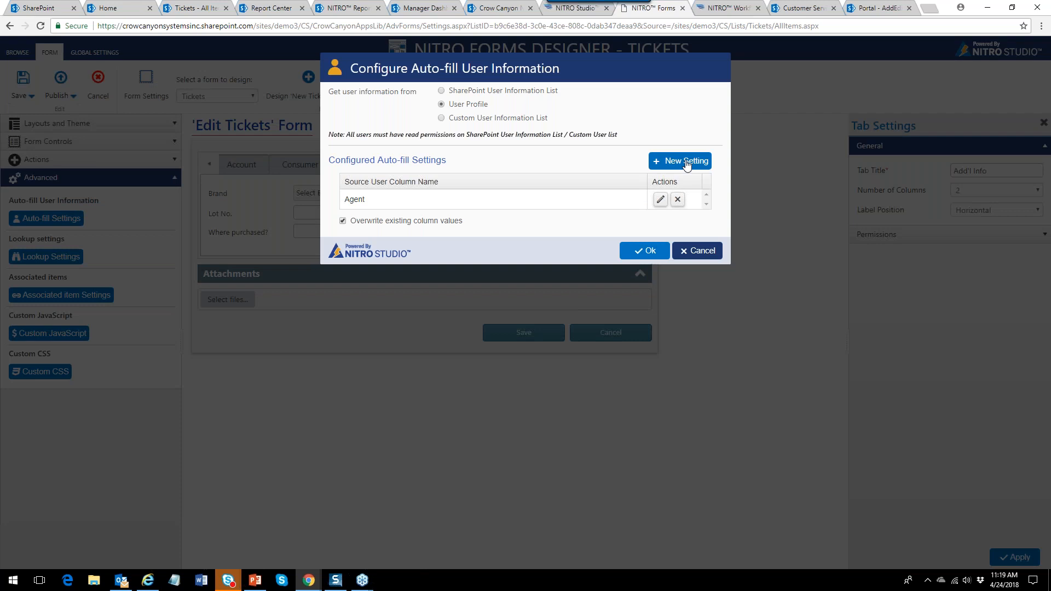
{"action": "left_click", "coordinate": [660, 199]}
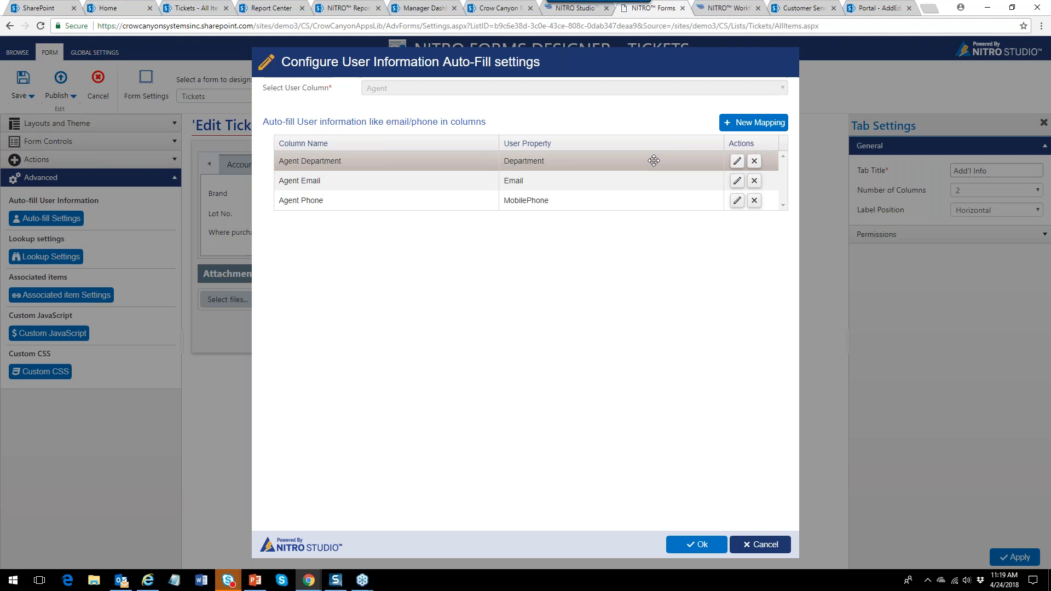
{"action": "left_click", "coordinate": [737, 161]}
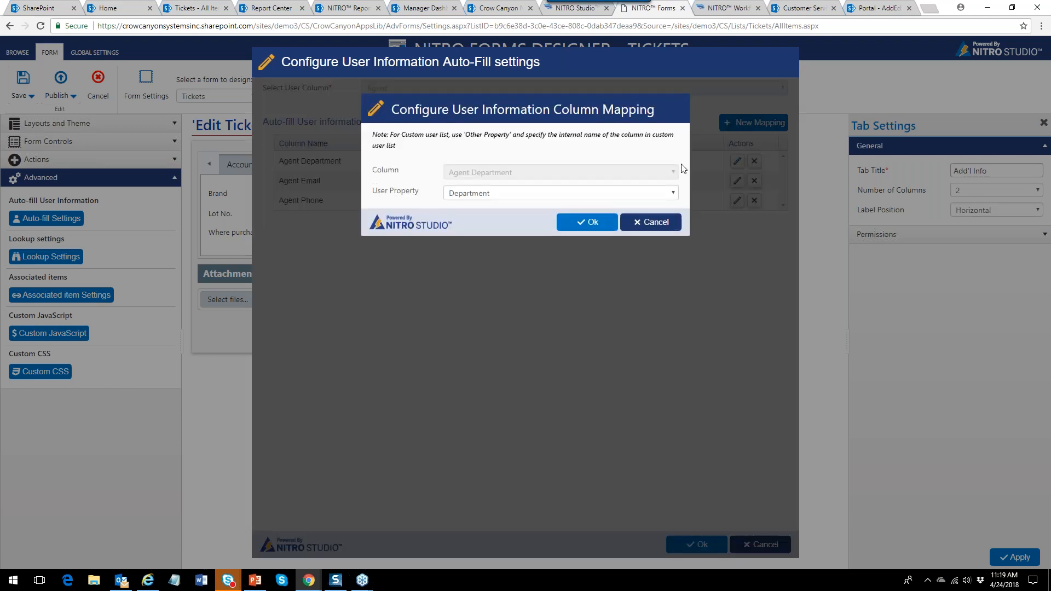
{"action": "left_click", "coordinate": [660, 221]}
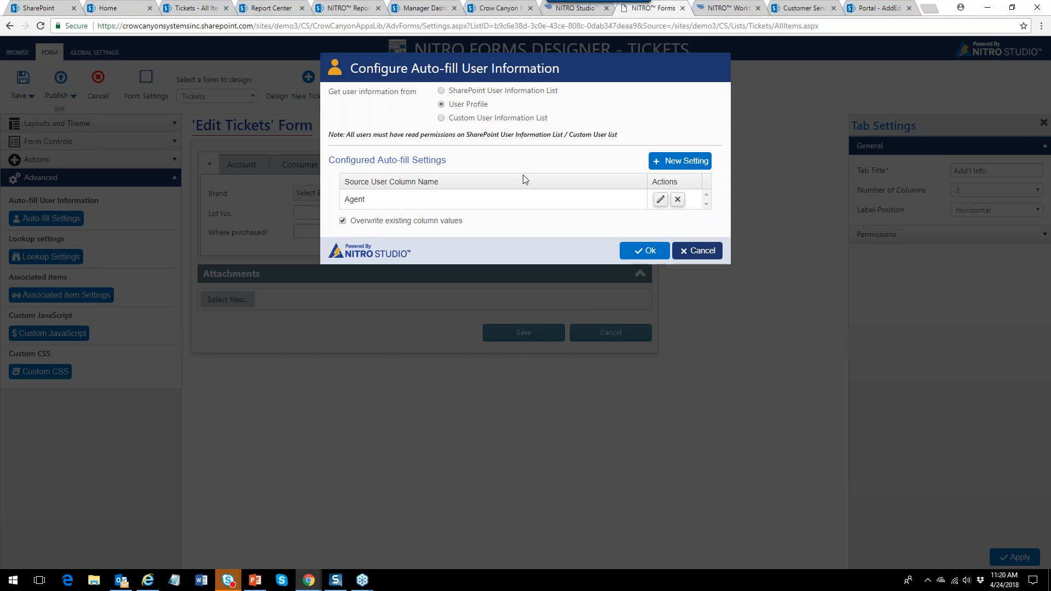
{"action": "left_click", "coordinate": [690, 255]}
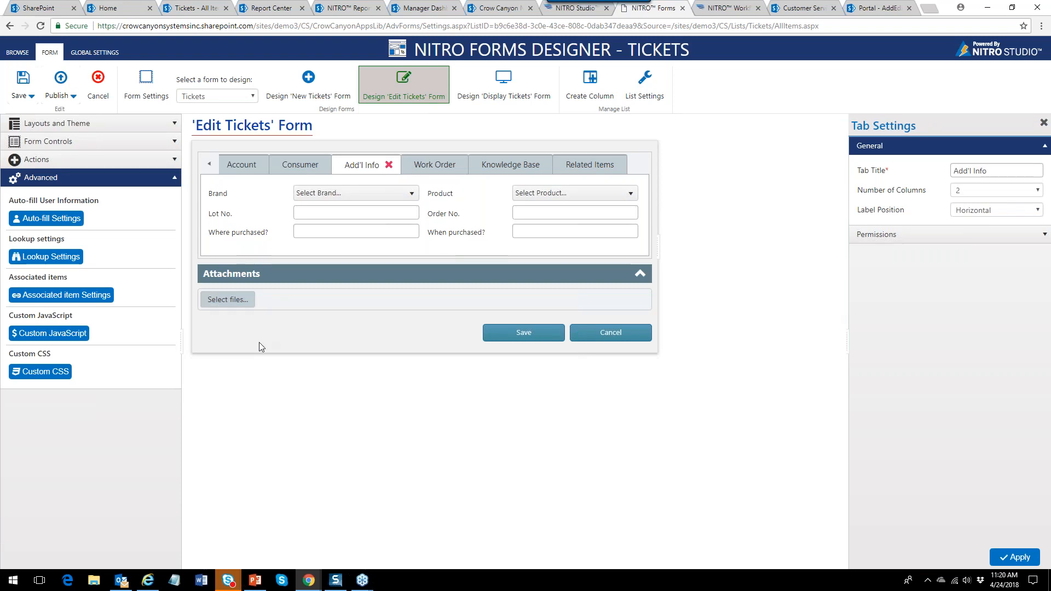
Review and cancel Lookup and Associated item Settings, then show Related Items and collapse Advanced.
{"action": "left_click", "coordinate": [57, 258]}
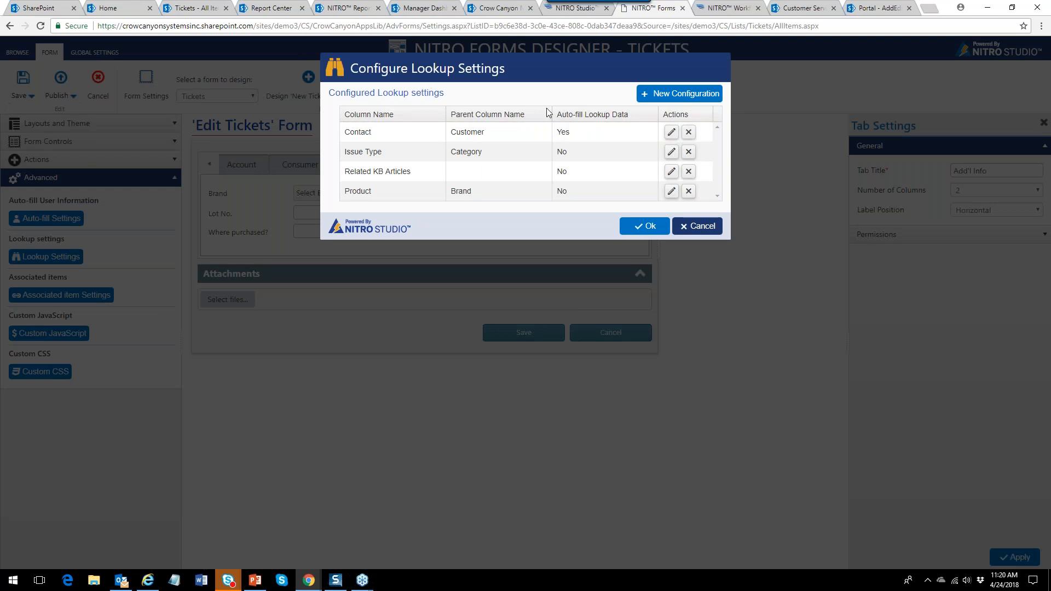
{"action": "left_click", "coordinate": [700, 226]}
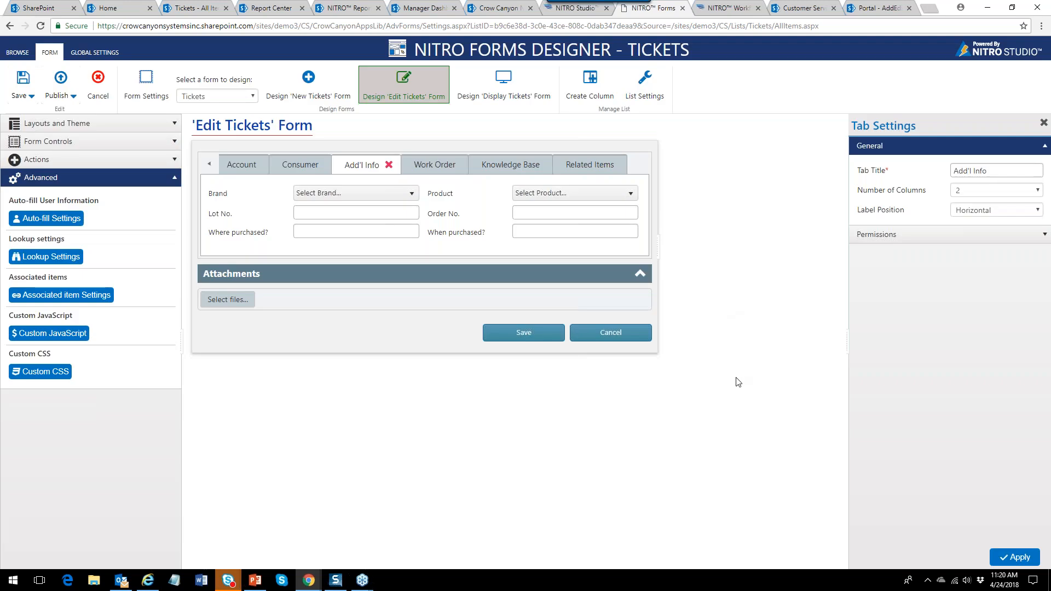
{"action": "left_click", "coordinate": [96, 298]}
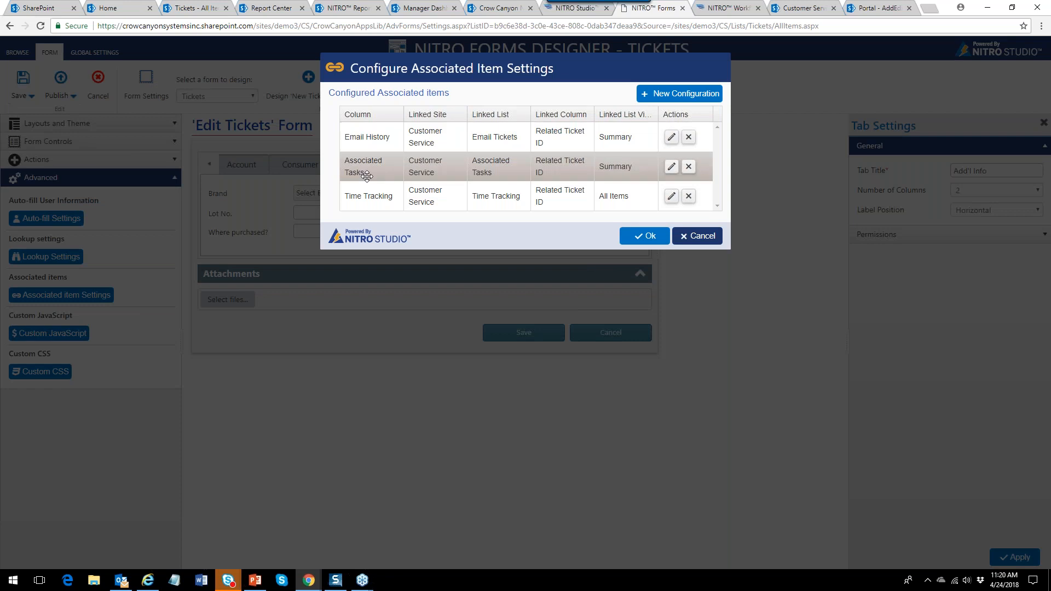
{"action": "left_click", "coordinate": [700, 236]}
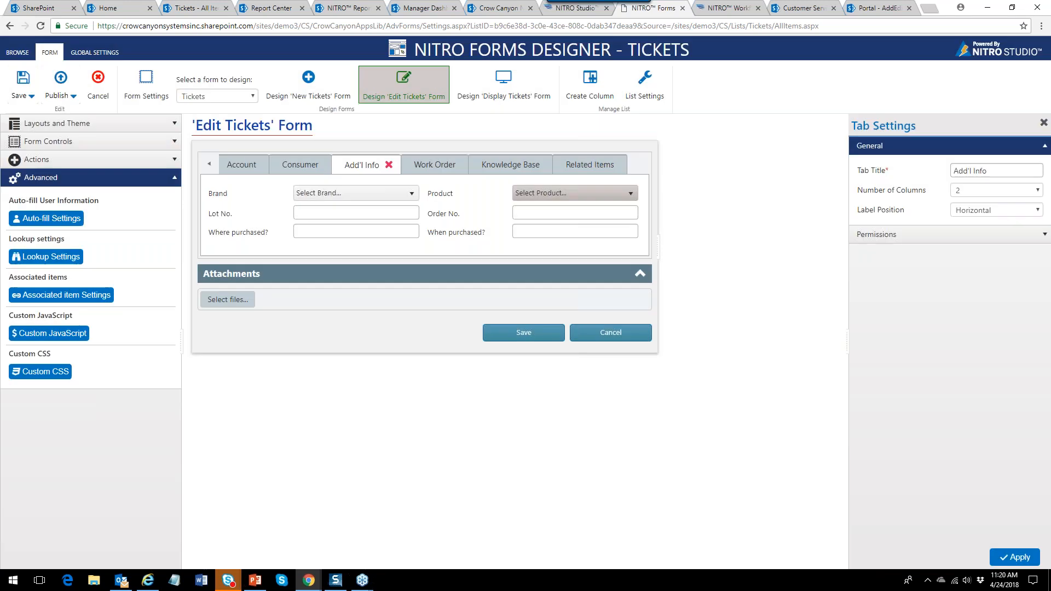
{"action": "left_click", "coordinate": [598, 170]}
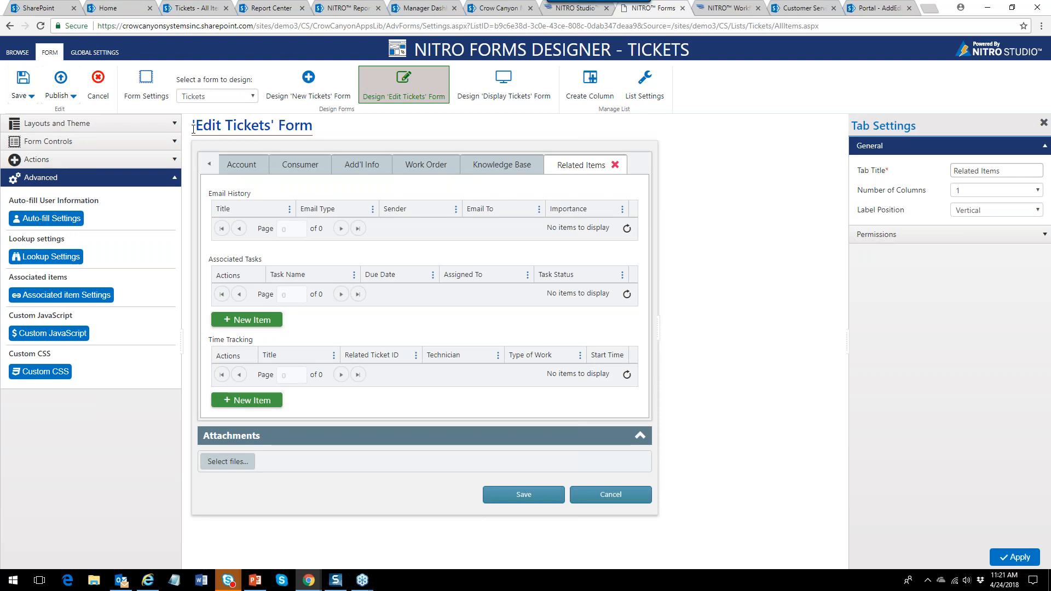
{"action": "left_click", "coordinate": [174, 177]}
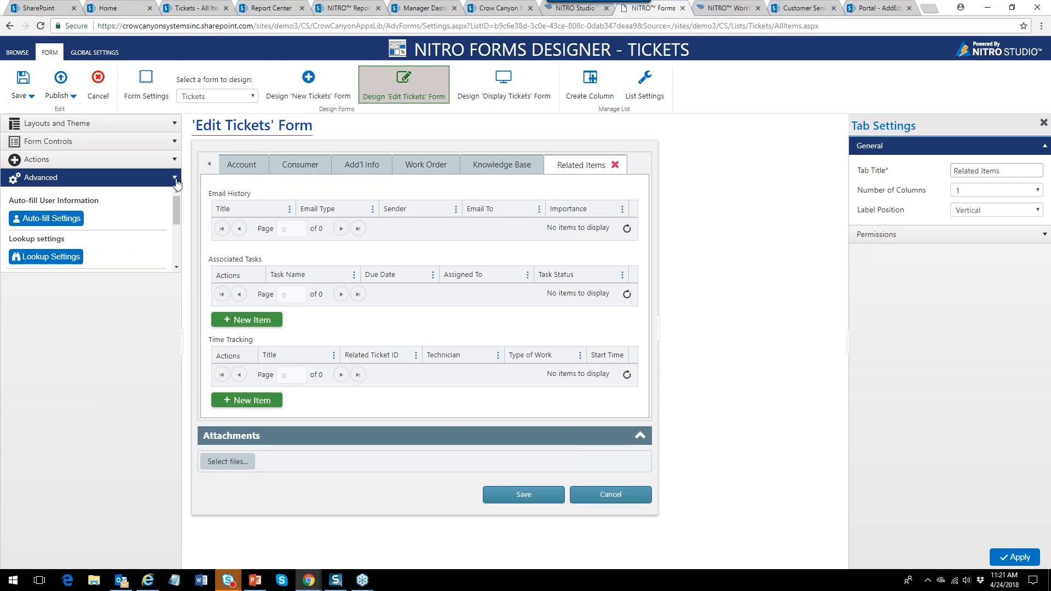
Open the 'Glue was too liquidy' ticket's edit form in the SharePoint Tickets list.
{"action": "left_click", "coordinate": [197, 12]}
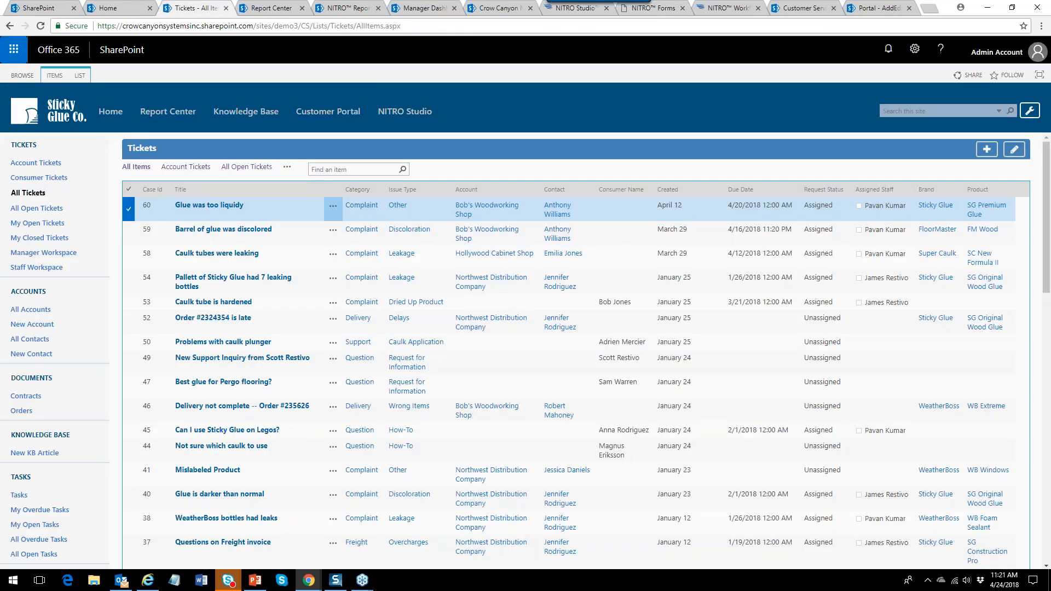
{"action": "left_click", "coordinate": [333, 205]}
{"action": "left_click", "coordinate": [342, 232]}
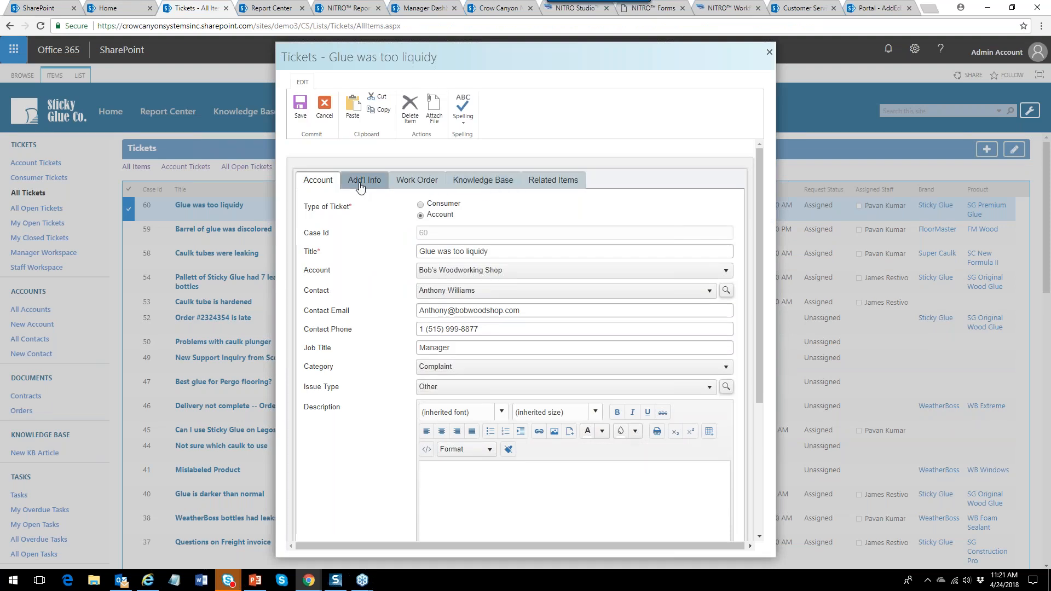
View the Add'l Info, Work Order, Knowledge Base and Related Items tabs, then cancel without saving.
{"action": "left_click", "coordinate": [364, 179]}
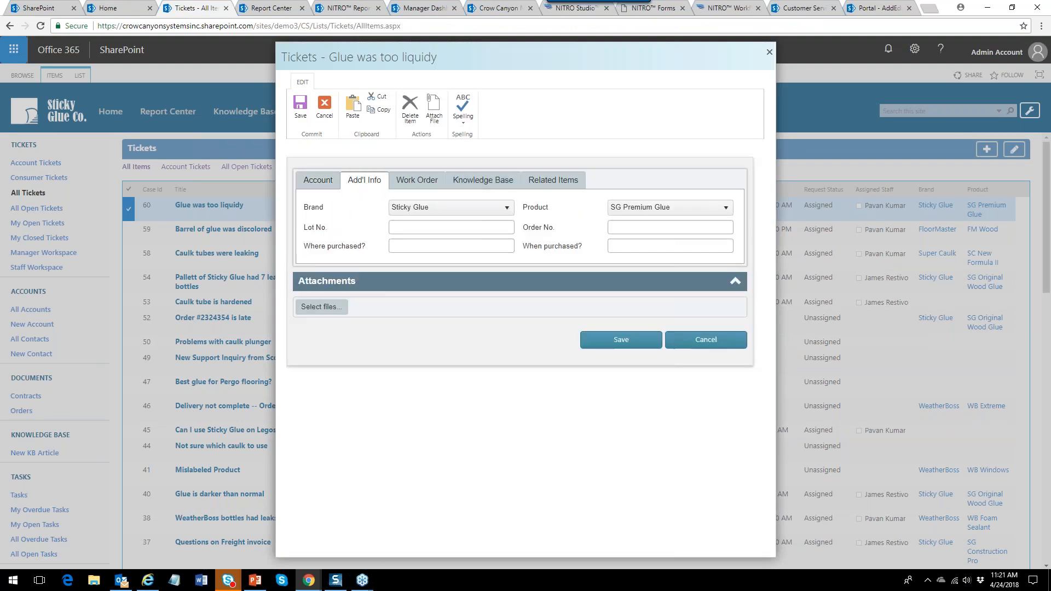
{"action": "left_click", "coordinate": [423, 178]}
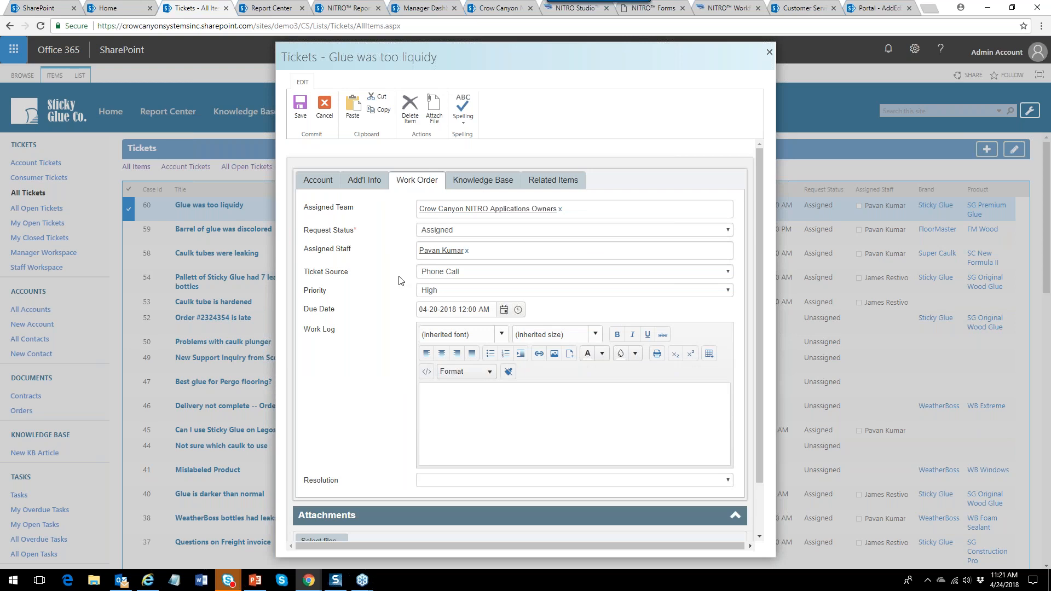
{"action": "left_click", "coordinate": [501, 182]}
{"action": "left_click", "coordinate": [534, 187]}
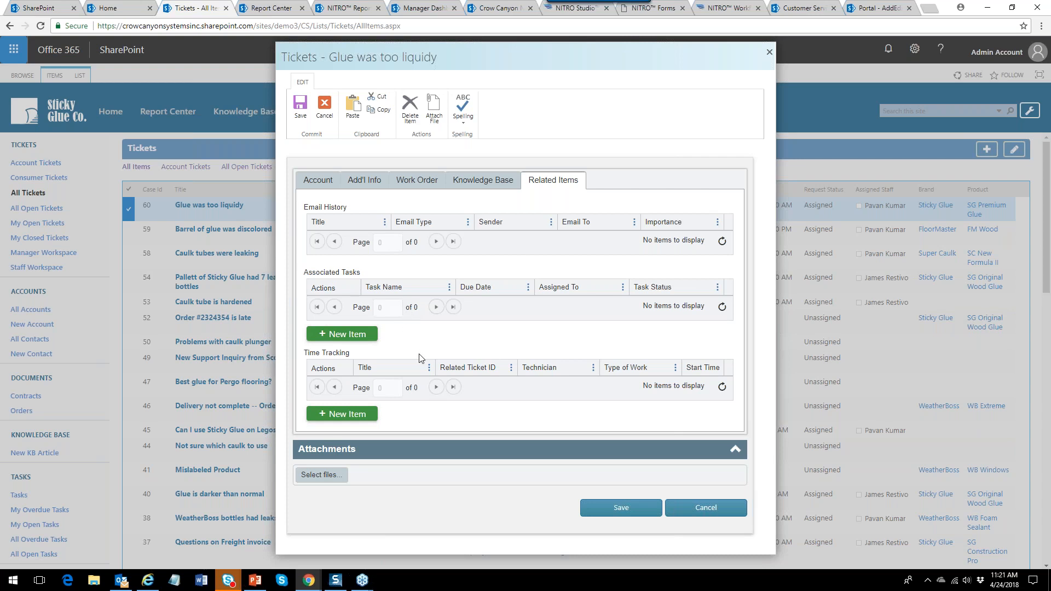
{"action": "left_click", "coordinate": [724, 507]}
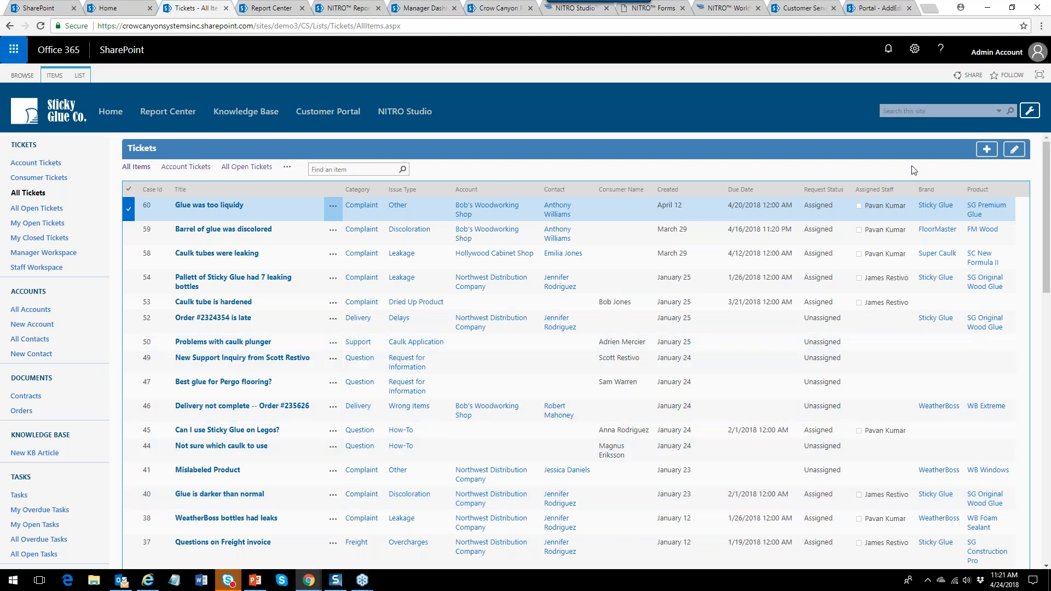
{"action": "left_click", "coordinate": [663, 11]}
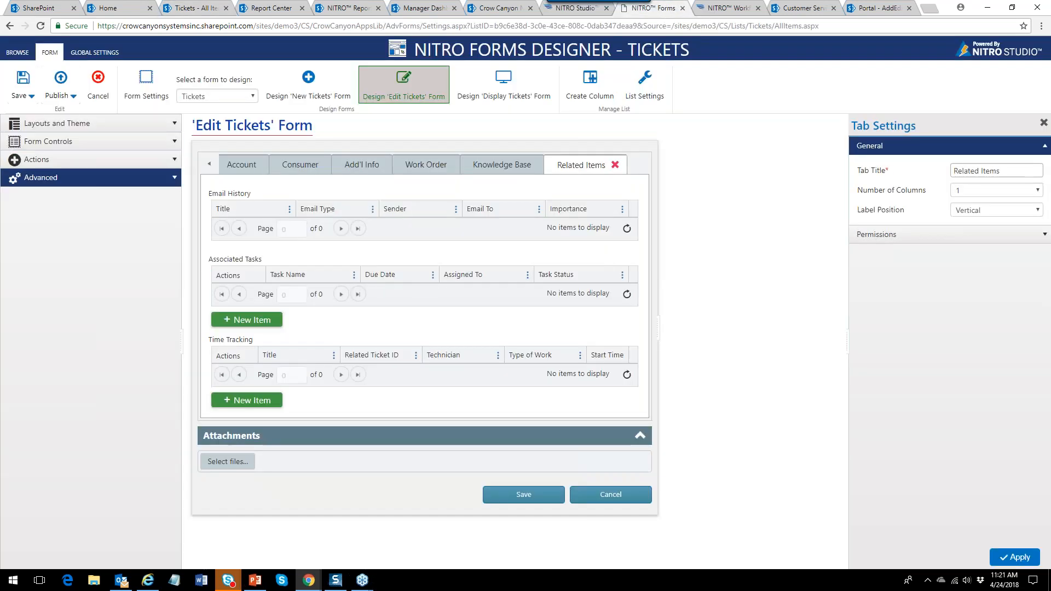
Show the Consumer tab and toggle Hide Save/Cancel Button on and back off, keeping both buttons.
{"action": "left_click", "coordinate": [156, 161]}
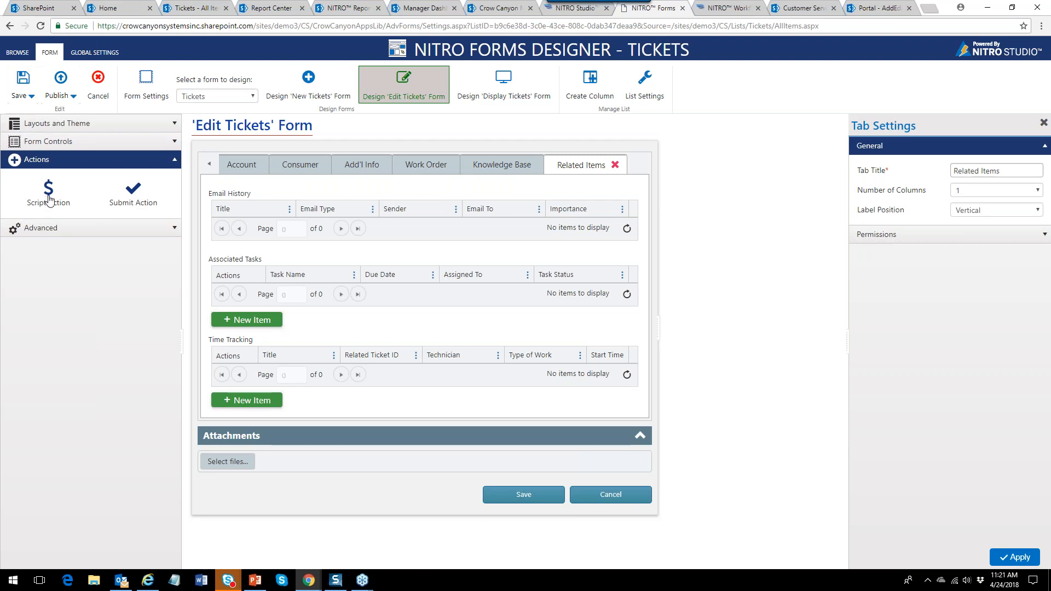
{"action": "left_click", "coordinate": [308, 170]}
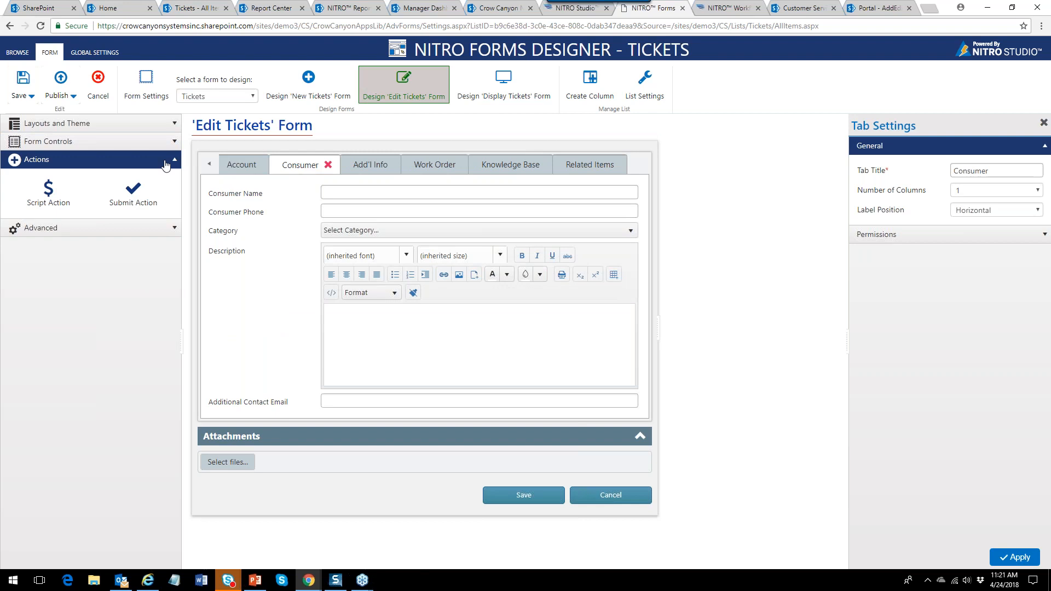
{"action": "left_click", "coordinate": [173, 127]}
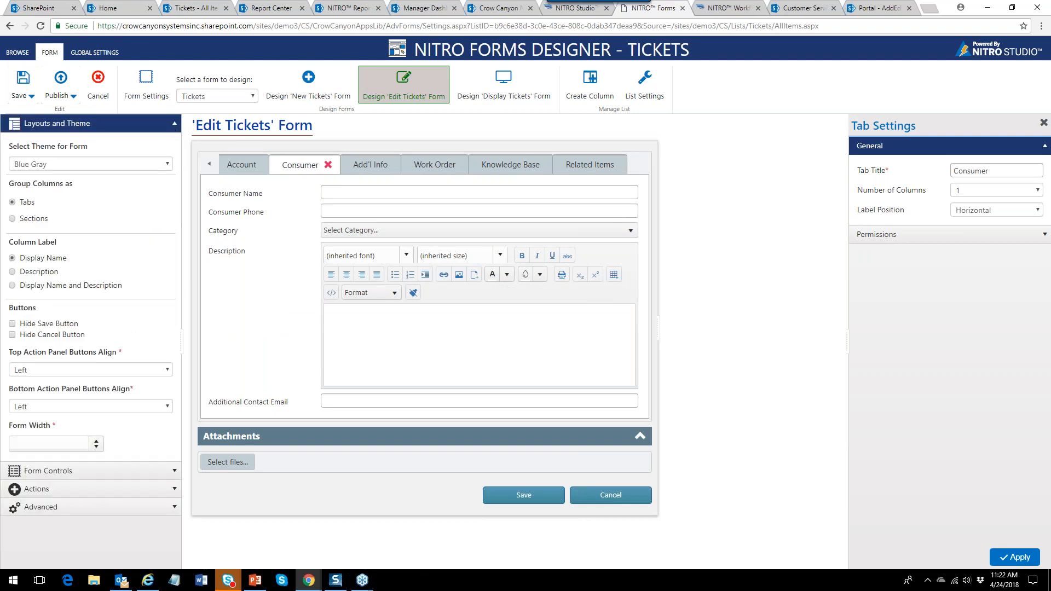
{"action": "left_click", "coordinate": [12, 324]}
{"action": "left_click", "coordinate": [13, 335]}
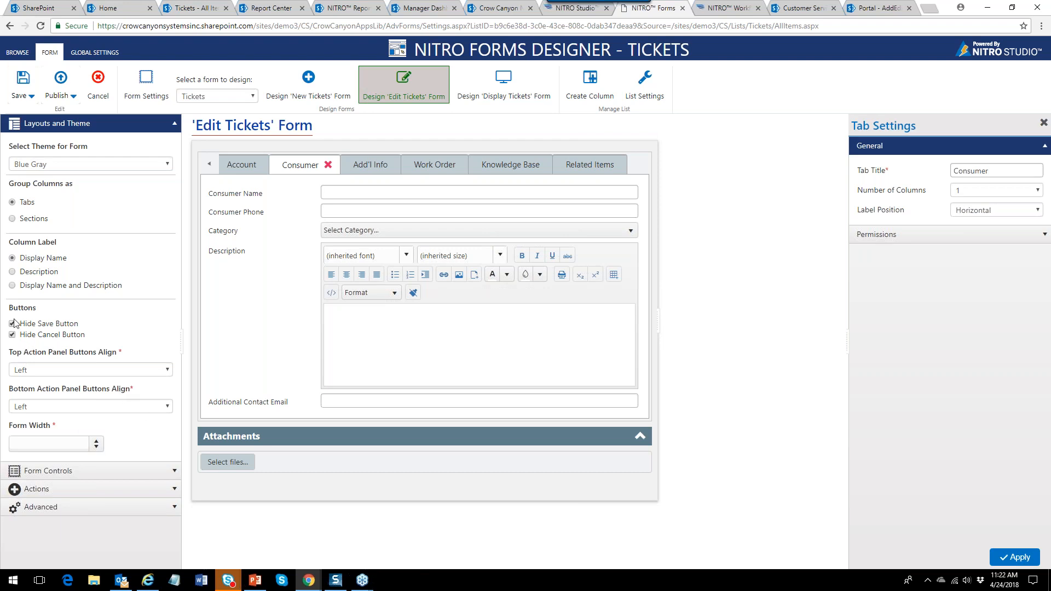
{"action": "left_click", "coordinate": [12, 323]}
{"action": "left_click", "coordinate": [12, 334]}
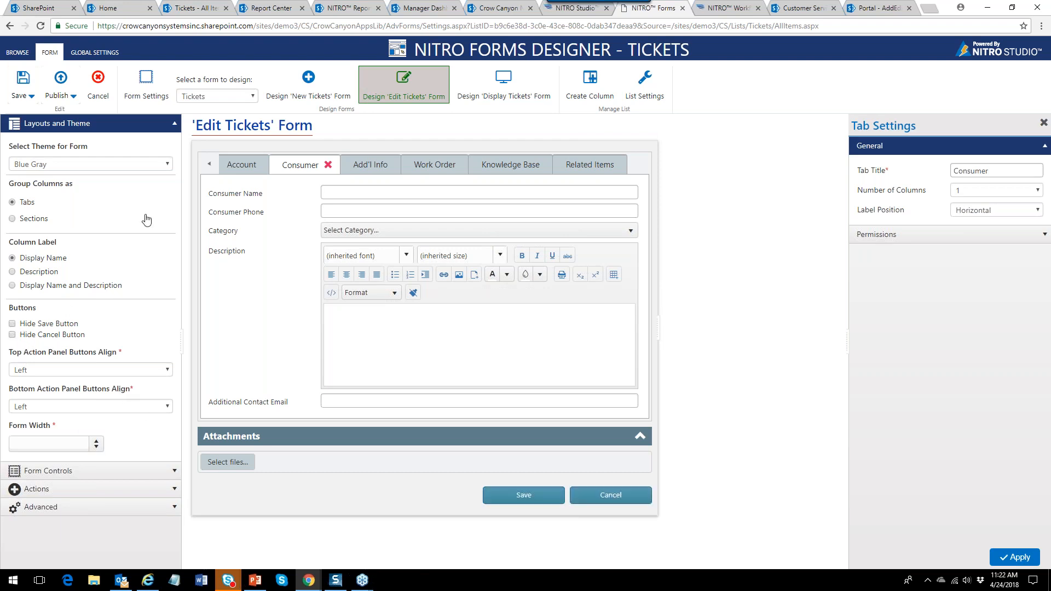
{"action": "left_click", "coordinate": [174, 124]}
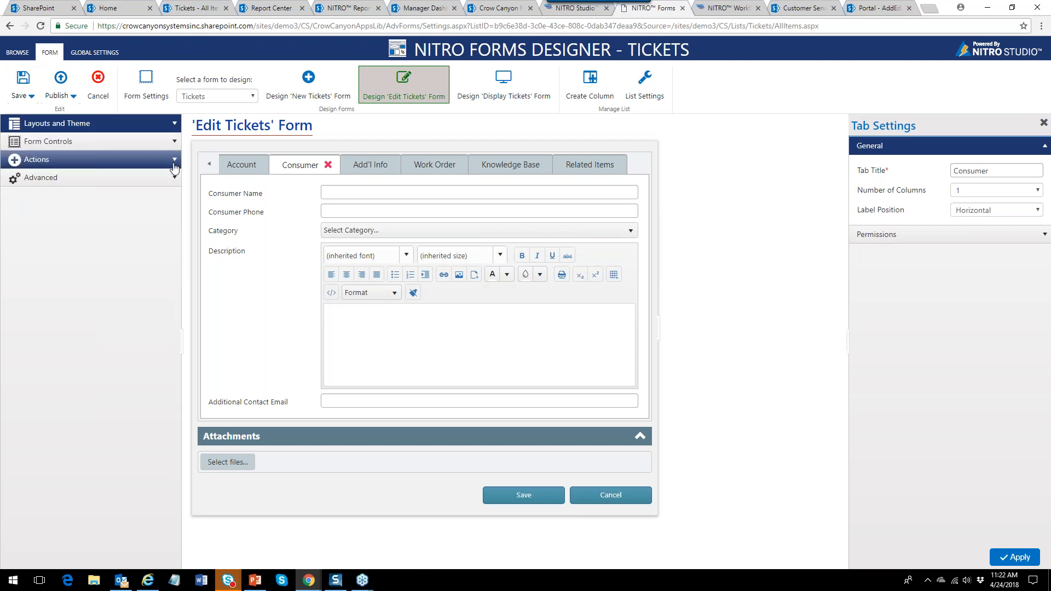
{"action": "left_click", "coordinate": [160, 160]}
Add a Submit Action button, right-align the bottom buttons and hide the Save button.
{"action": "left_click_drag", "start_coordinate": [123, 205], "coordinate": [424, 532]}
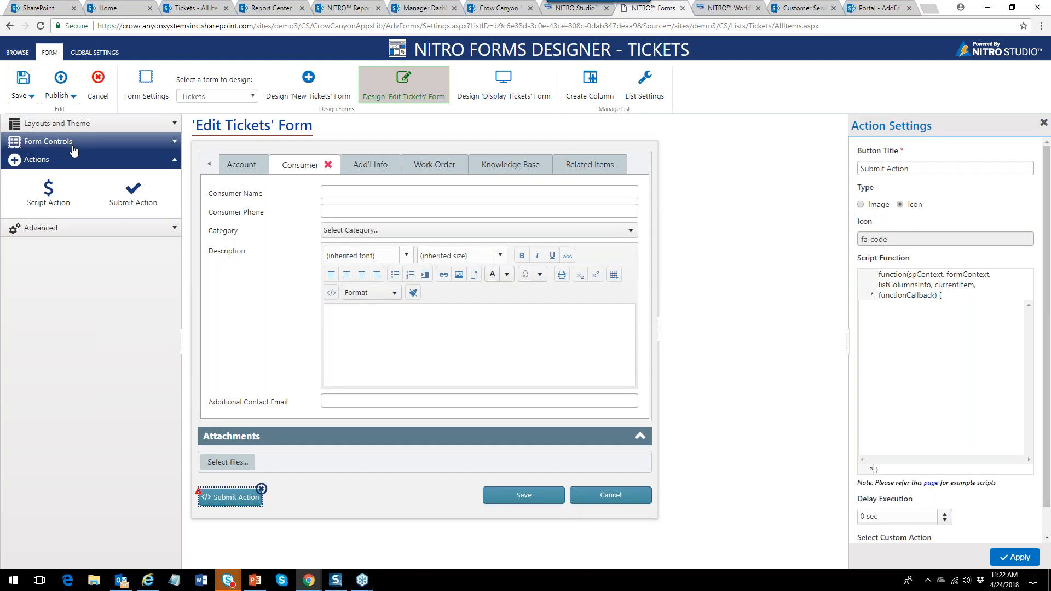
{"action": "left_click", "coordinate": [174, 125]}
{"action": "left_click", "coordinate": [167, 408]}
{"action": "left_click", "coordinate": [24, 441]}
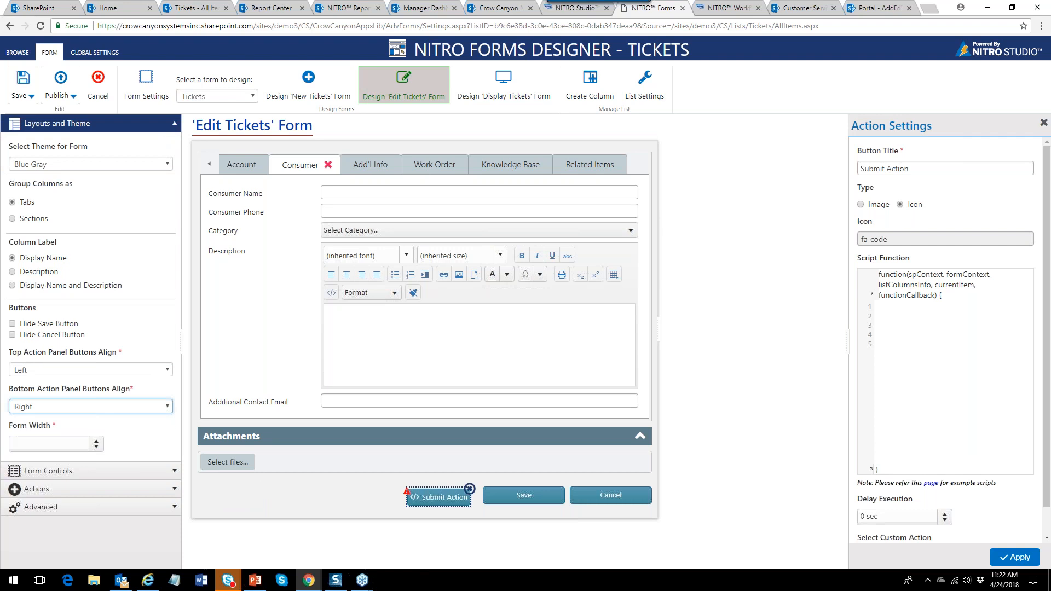
{"action": "left_click", "coordinate": [12, 324]}
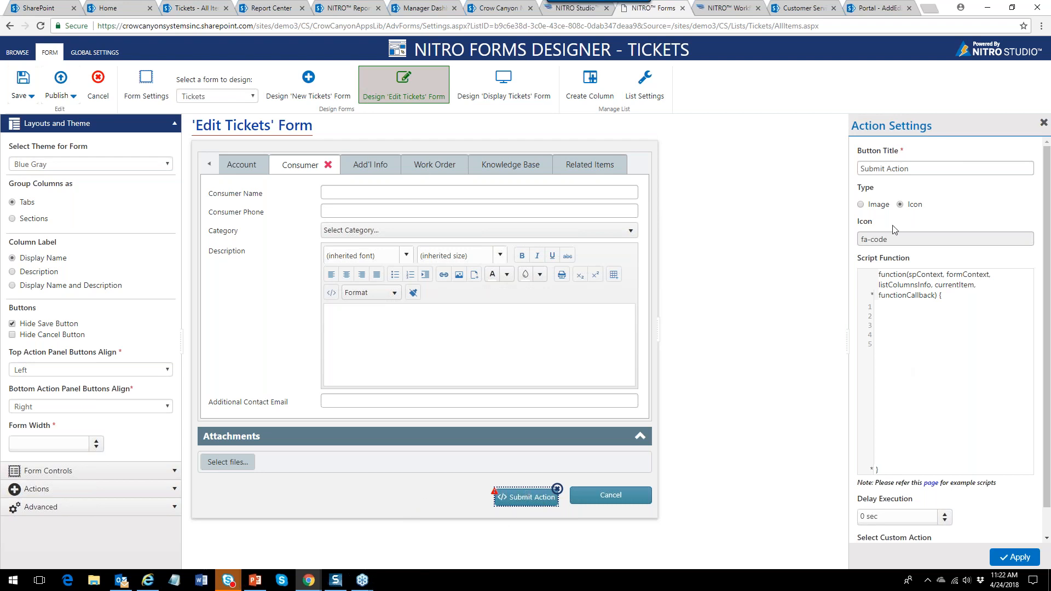
Shorten the button title to Submit, review its icon choices and edit the script function body.
{"action": "double_click", "coordinate": [898, 168]}
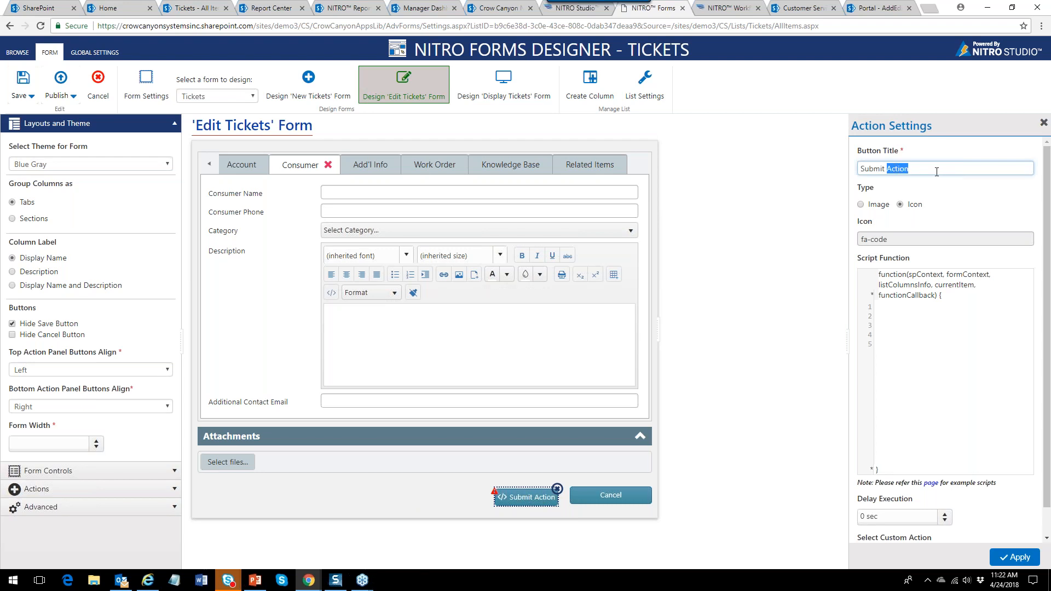
{"action": "key", "text": "BackSpace"}
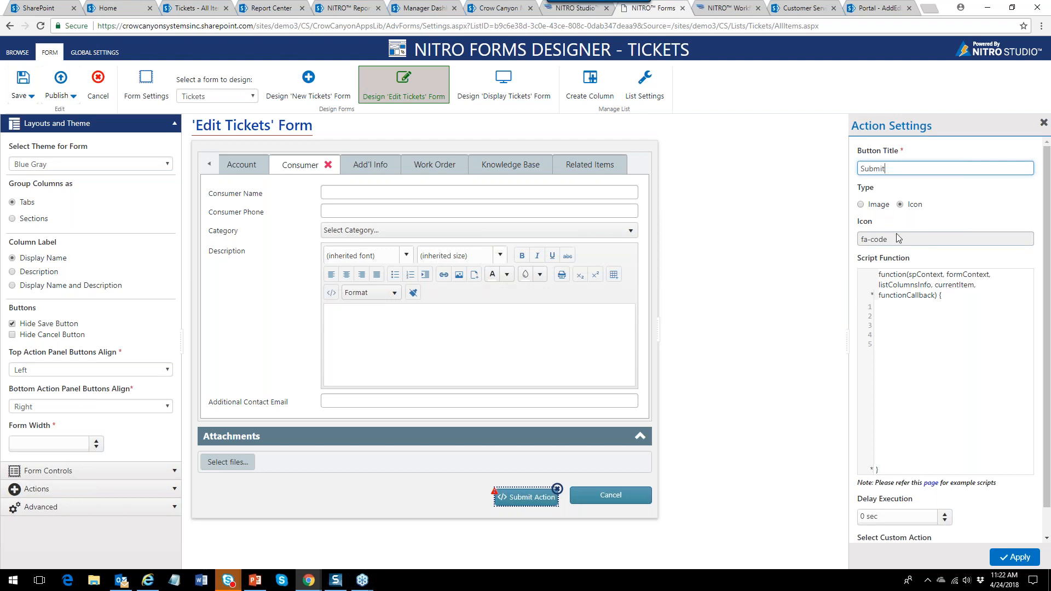
{"action": "left_click", "coordinate": [956, 243]}
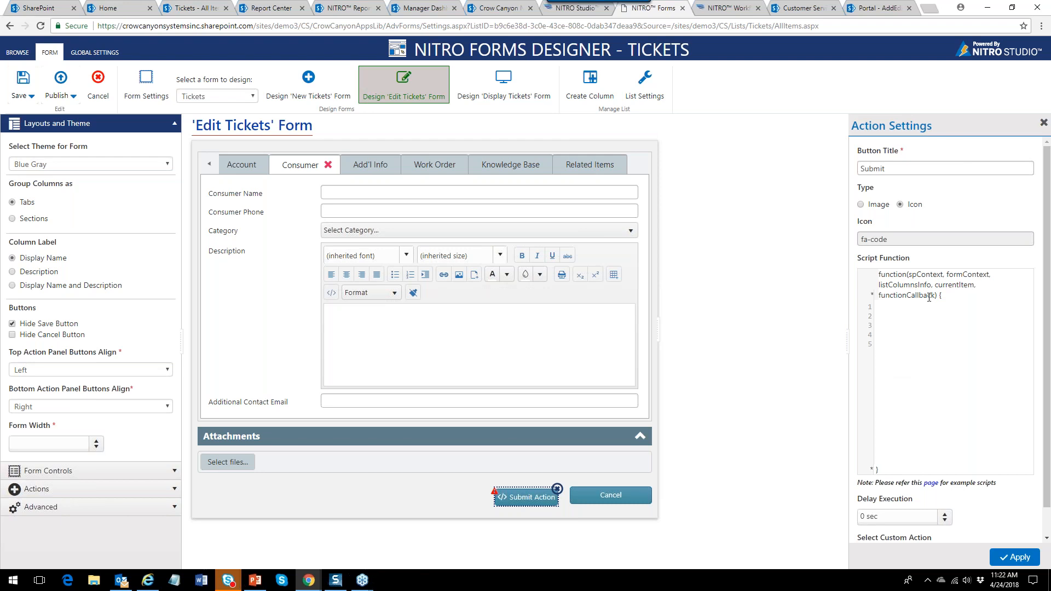
{"action": "left_click_drag", "start_coordinate": [937, 295], "coordinate": [916, 274]}
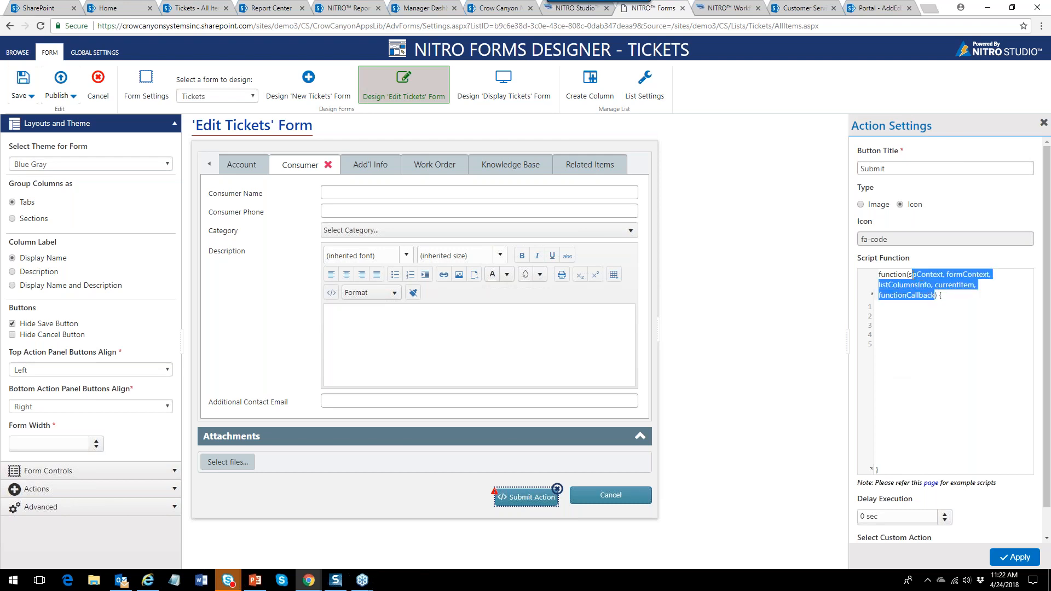
{"action": "left_click", "coordinate": [935, 361]}
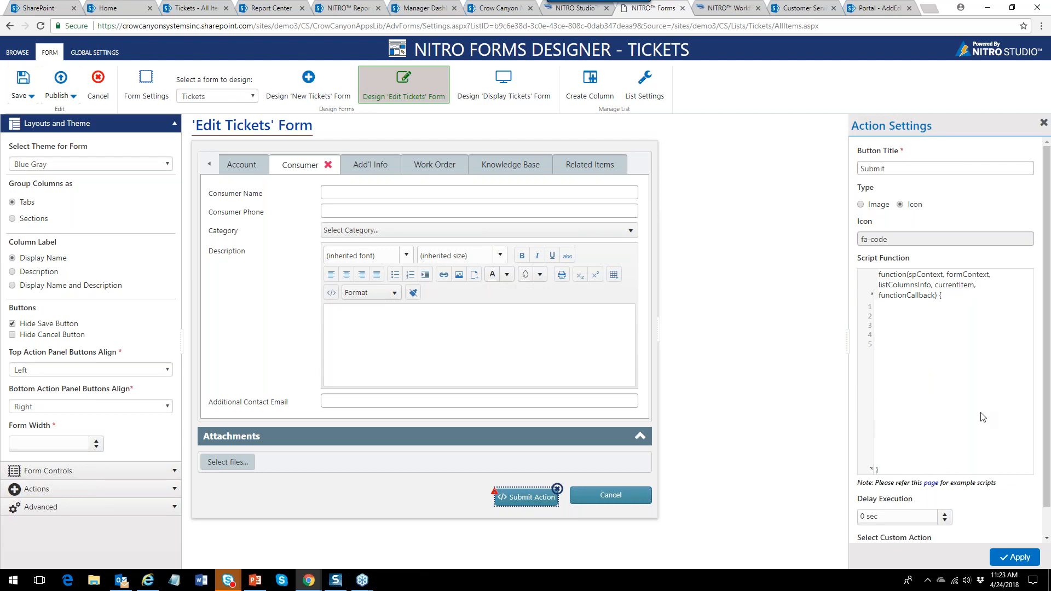
{"action": "scroll", "coordinate": [945, 356], "scroll_direction": "down", "scroll_amount": 1}
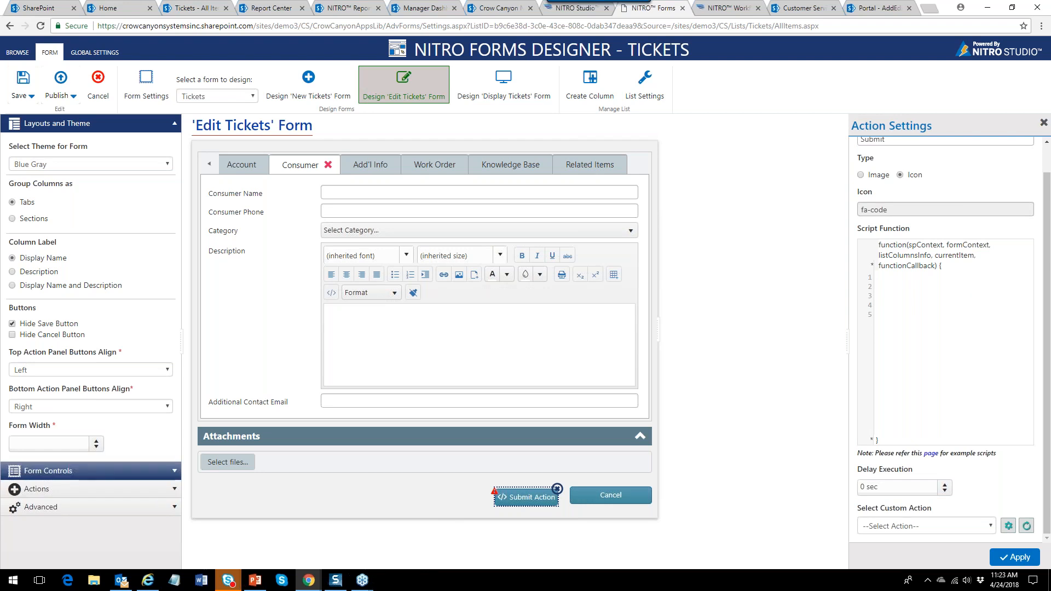
{"action": "left_click", "coordinate": [173, 493]}
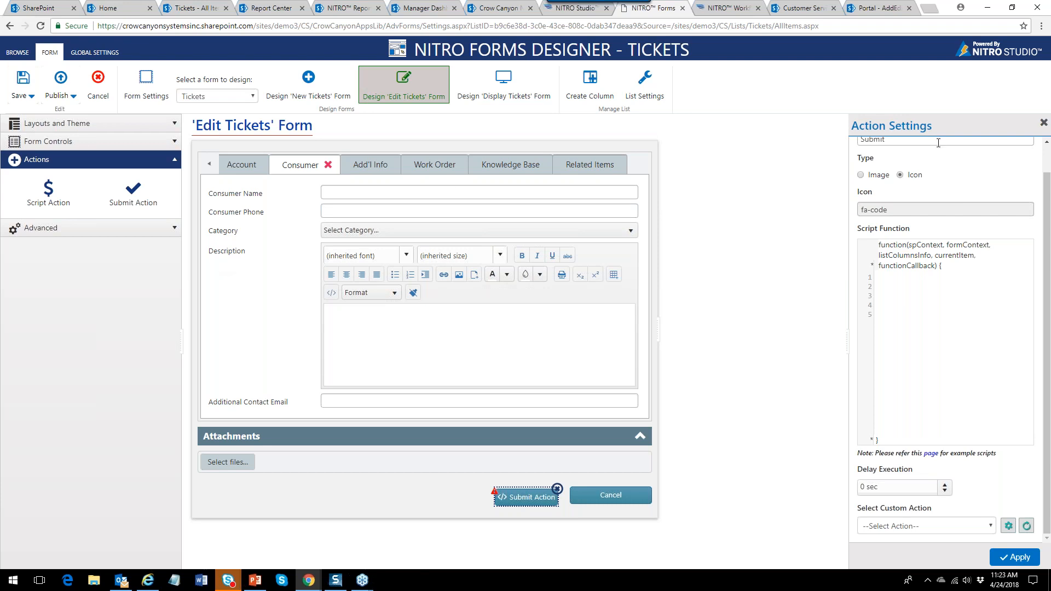
Drop a trial Script Action under Category, then delete it and collapse the Actions list.
{"action": "mouse_move", "coordinate": [1046, 191]}
{"action": "left_mouse_down"}
{"action": "mouse_move", "coordinate": [1046, 134]}
{"action": "mouse_move", "coordinate": [1047, 190]}
{"action": "left_mouse_up"}
{"action": "left_click_drag", "start_coordinate": [51, 202], "coordinate": [307, 269]}
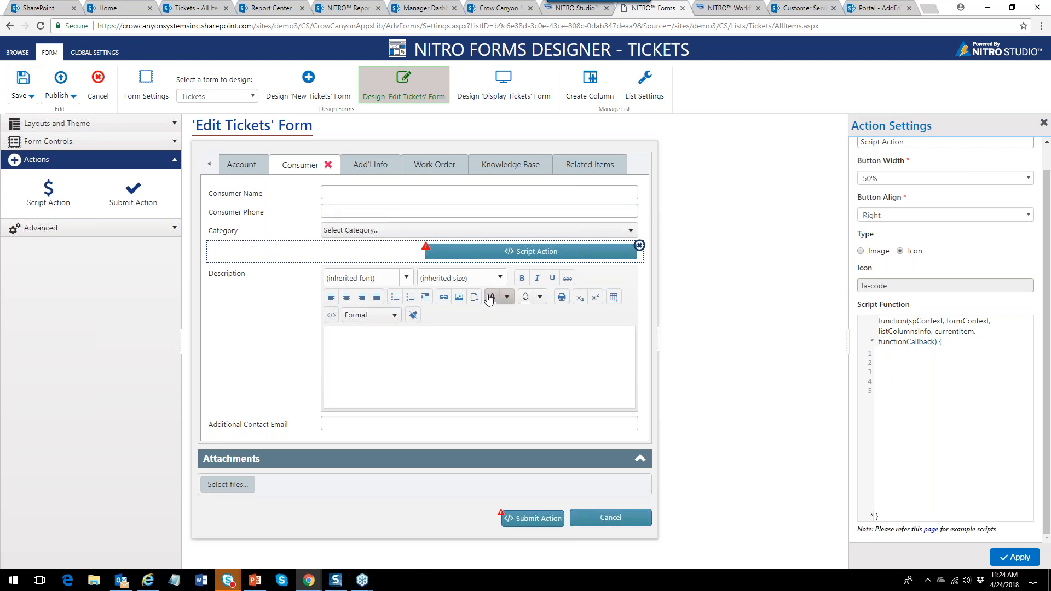
{"action": "left_click", "coordinate": [639, 245]}
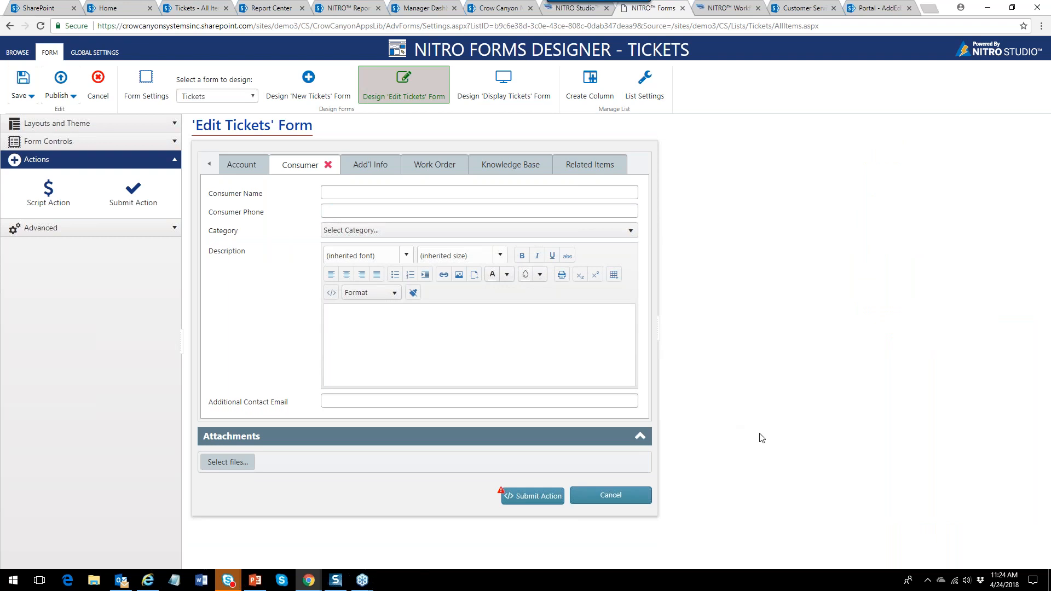
{"action": "left_click", "coordinate": [174, 160]}
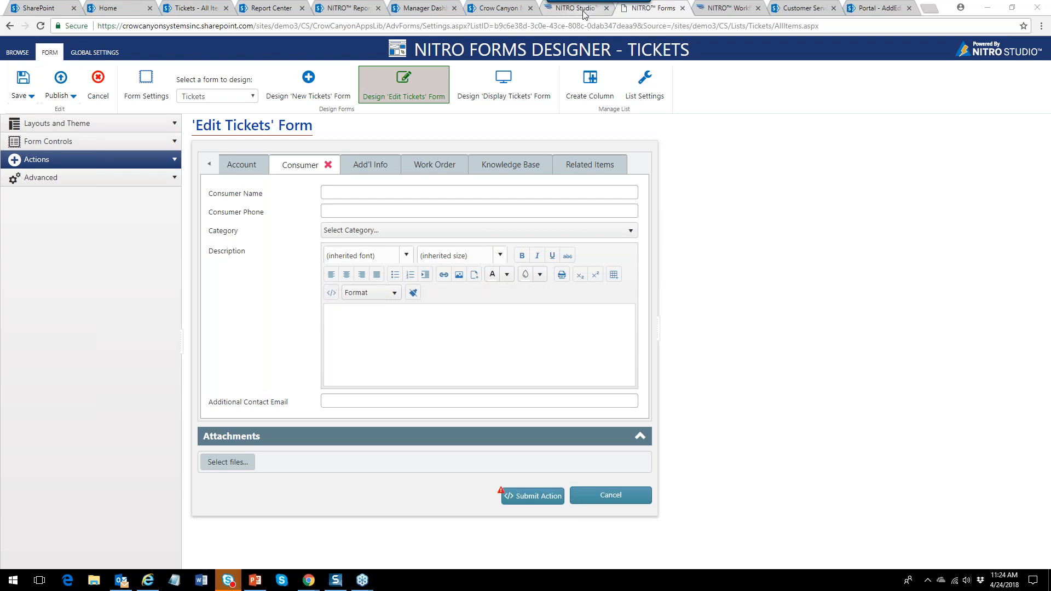
Go back to NITRO Studio's Customer Service apps page and launch the NITRO Workflows app.
{"action": "left_click", "coordinate": [585, 13]}
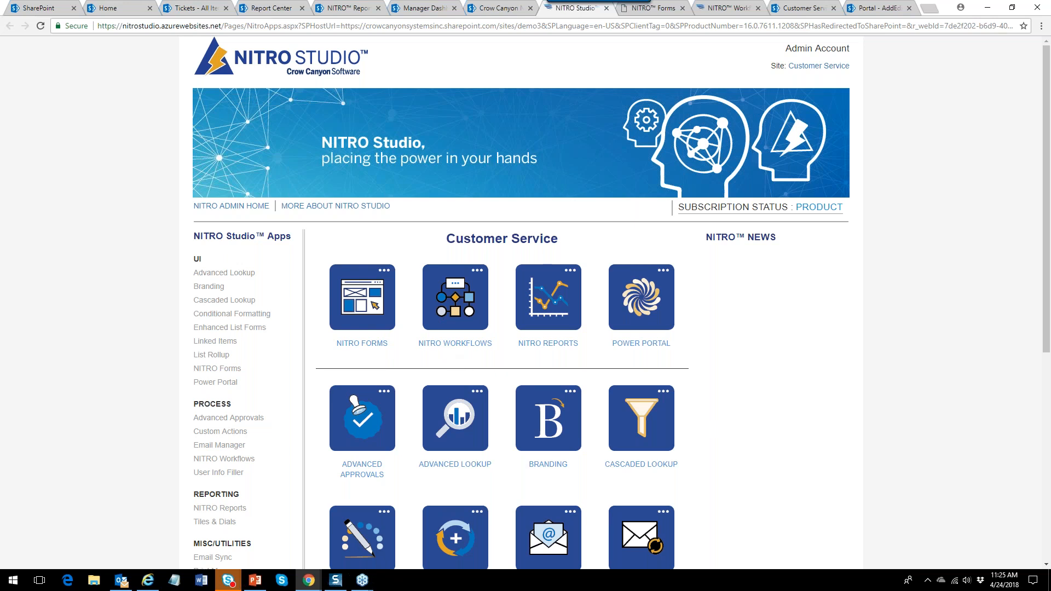
{"action": "left_click", "coordinate": [462, 348]}
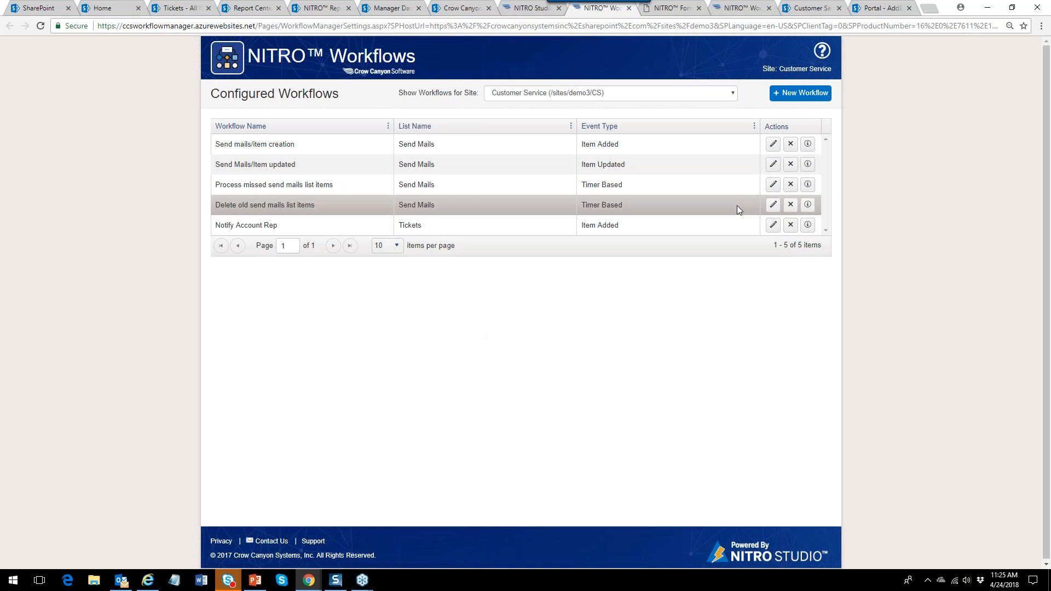
Create a new workflow named 'Emcalation Workflow' on the Tickets list.
{"action": "left_click", "coordinate": [821, 97]}
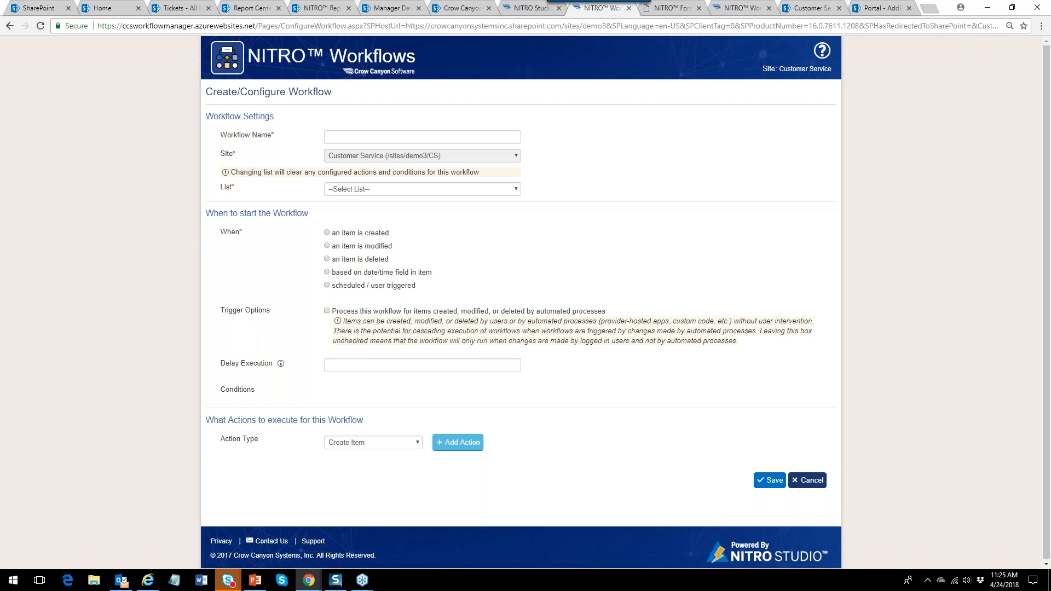
{"action": "left_click", "coordinate": [338, 133]}
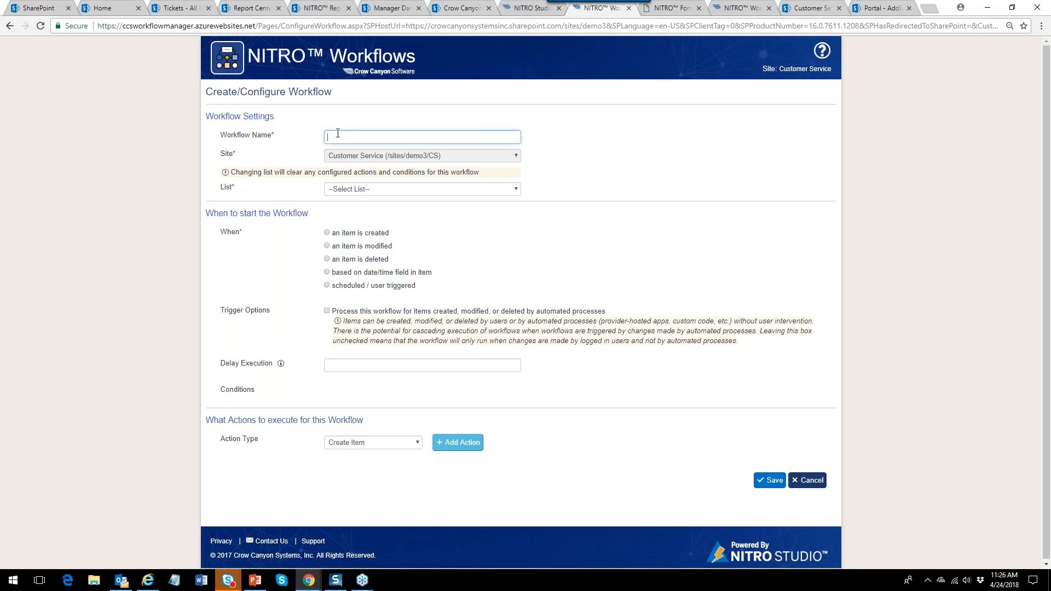
{"action": "type", "text": "Em"}
{"action": "type", "text": "calati"}
{"action": "type", "text": "on Workflow"}
{"action": "left_click", "coordinate": [517, 189]}
{"action": "scroll", "coordinate": [514, 252], "scroll_direction": "down", "scroll_amount": 5}
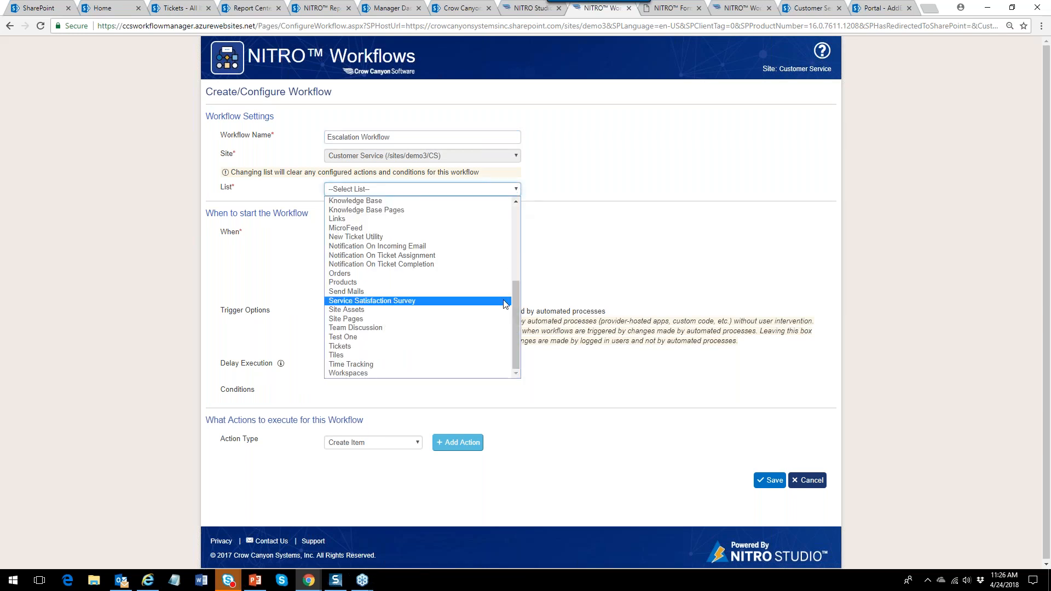
{"action": "left_click", "coordinate": [430, 347]}
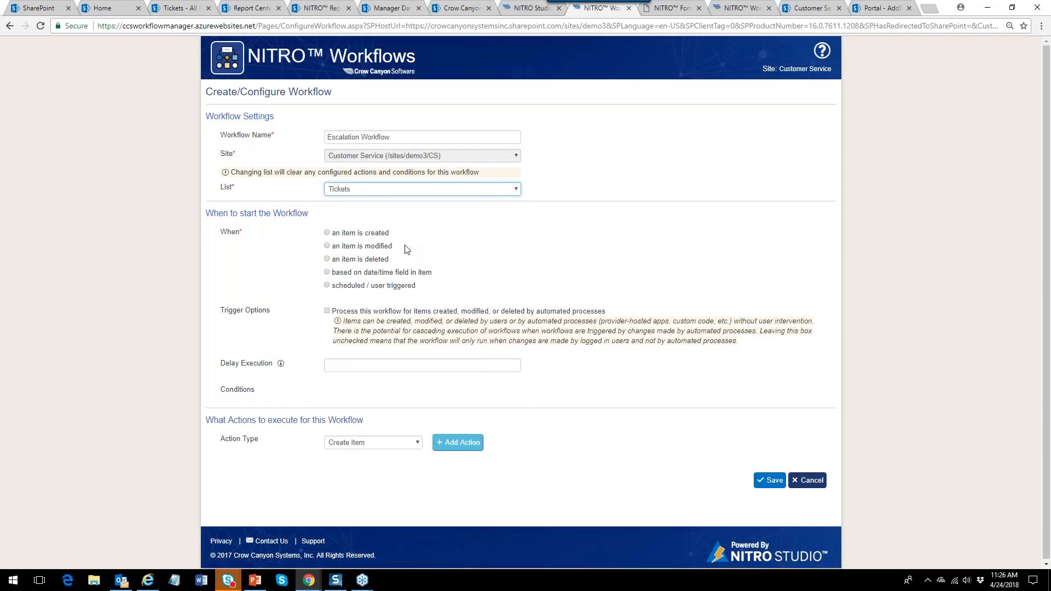
Trigger the workflow from the Due Date field, 2 Hours After.
{"action": "left_click", "coordinate": [329, 273]}
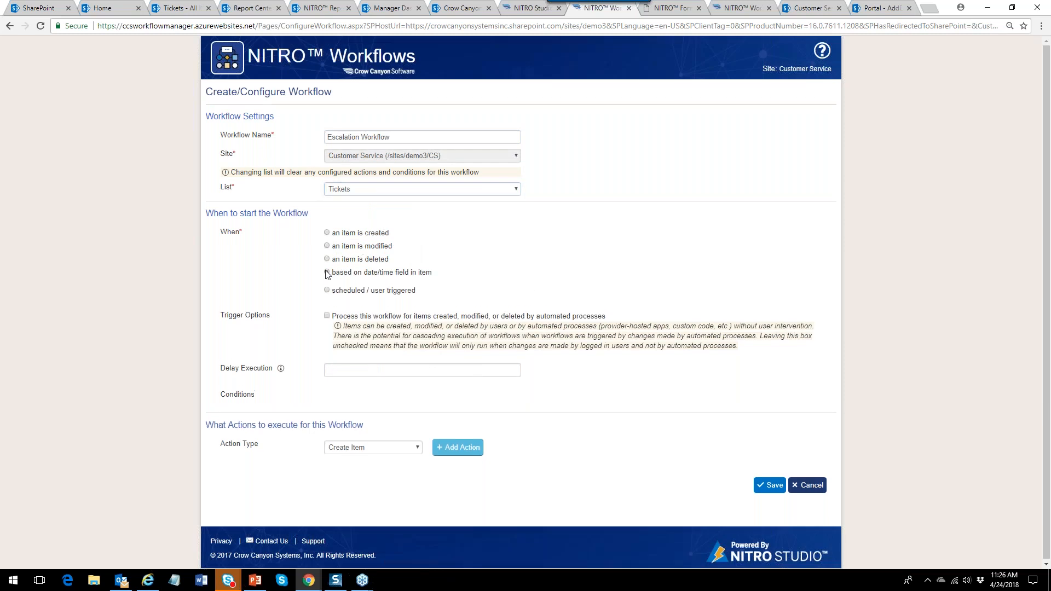
{"action": "left_click", "coordinate": [459, 289]}
{"action": "left_click", "coordinate": [418, 332]}
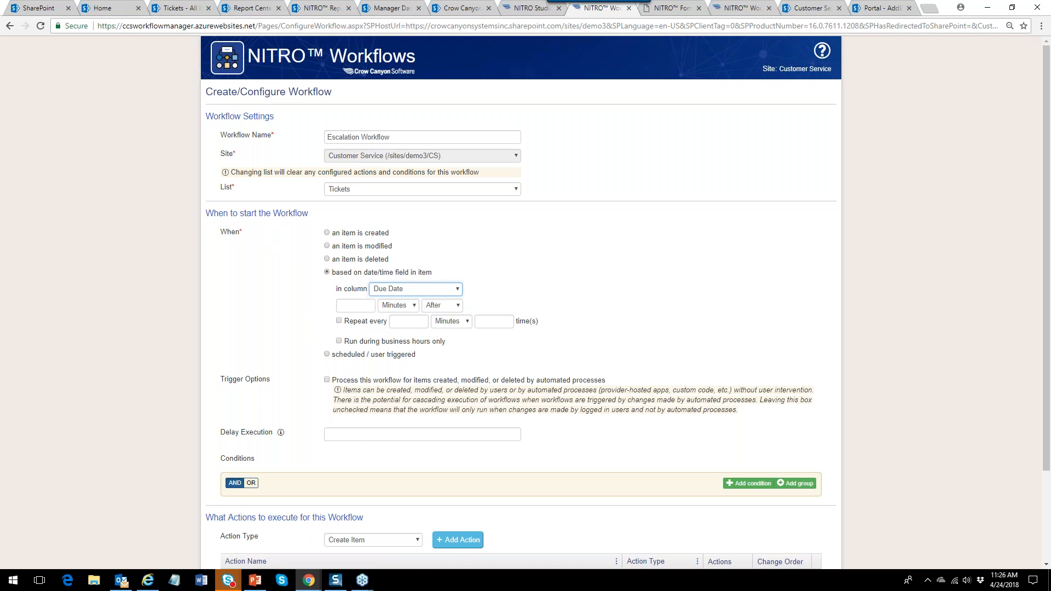
{"action": "left_click", "coordinate": [414, 307]}
{"action": "left_click", "coordinate": [392, 327]}
{"action": "left_click", "coordinate": [359, 304]}
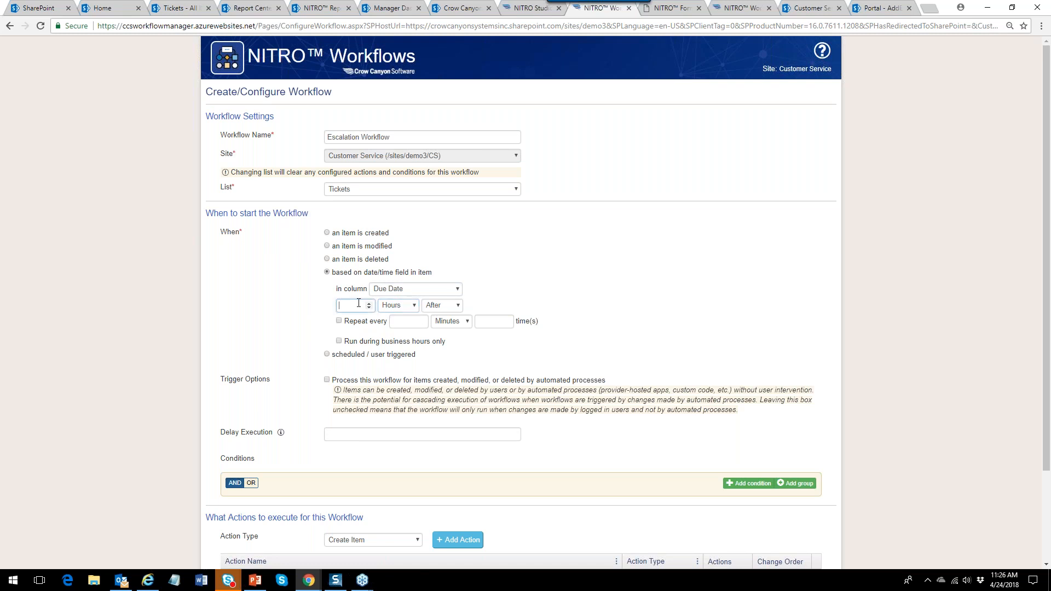
{"action": "type", "text": "2"}
{"action": "left_click", "coordinate": [411, 306]}
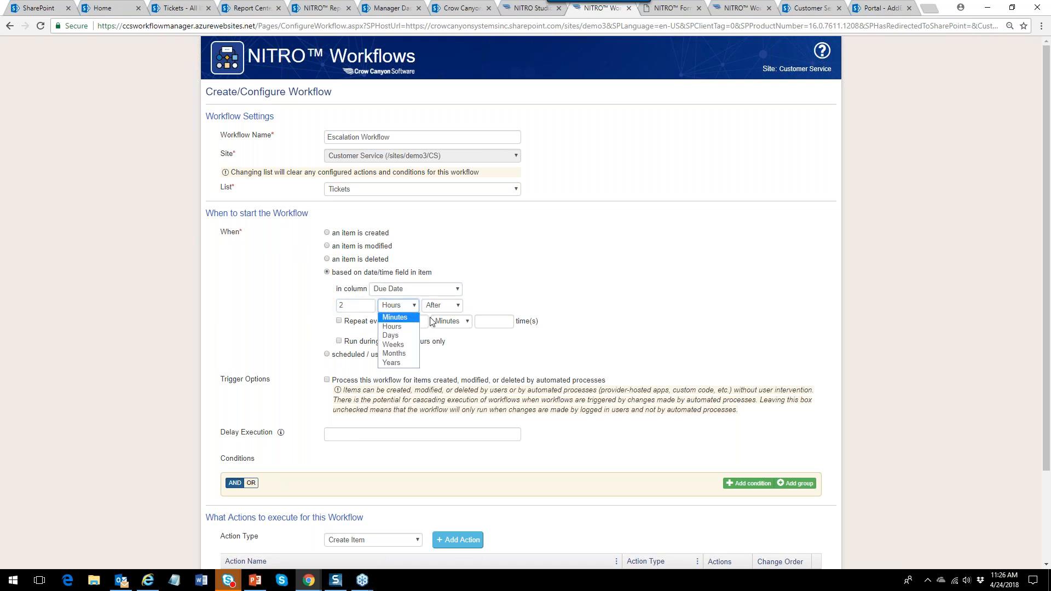
{"action": "left_click", "coordinate": [536, 303]}
{"action": "left_click", "coordinate": [458, 310]}
{"action": "left_click", "coordinate": [481, 312]}
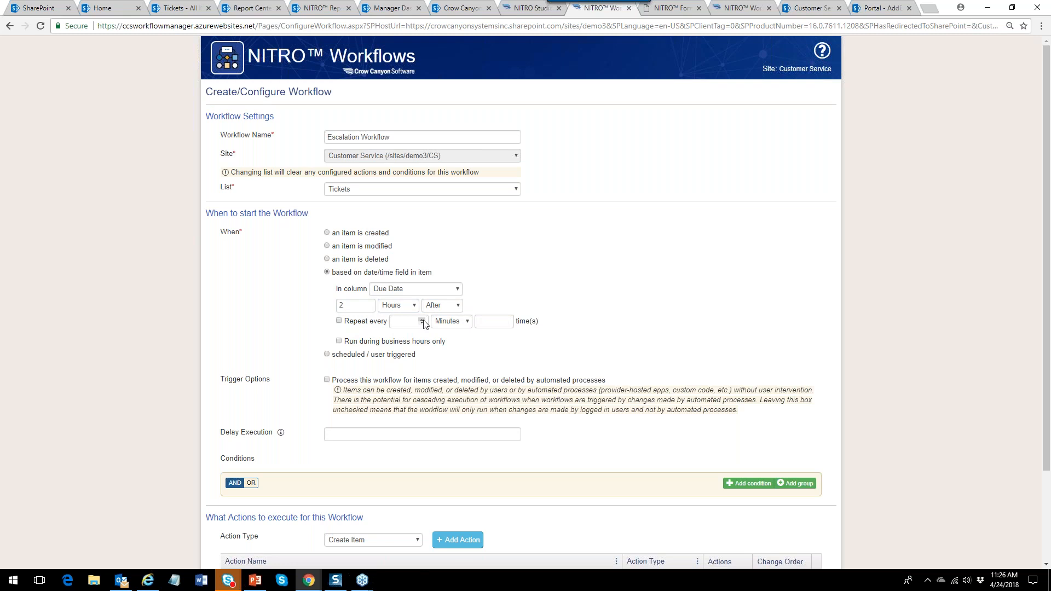
{"action": "left_click", "coordinate": [462, 325]}
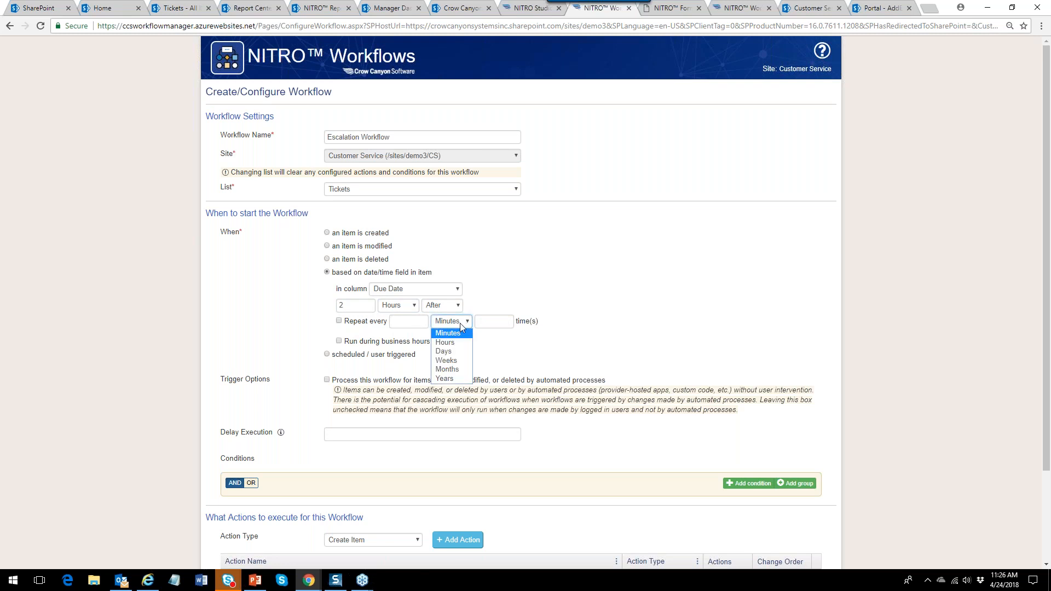
{"action": "left_click", "coordinate": [569, 316]}
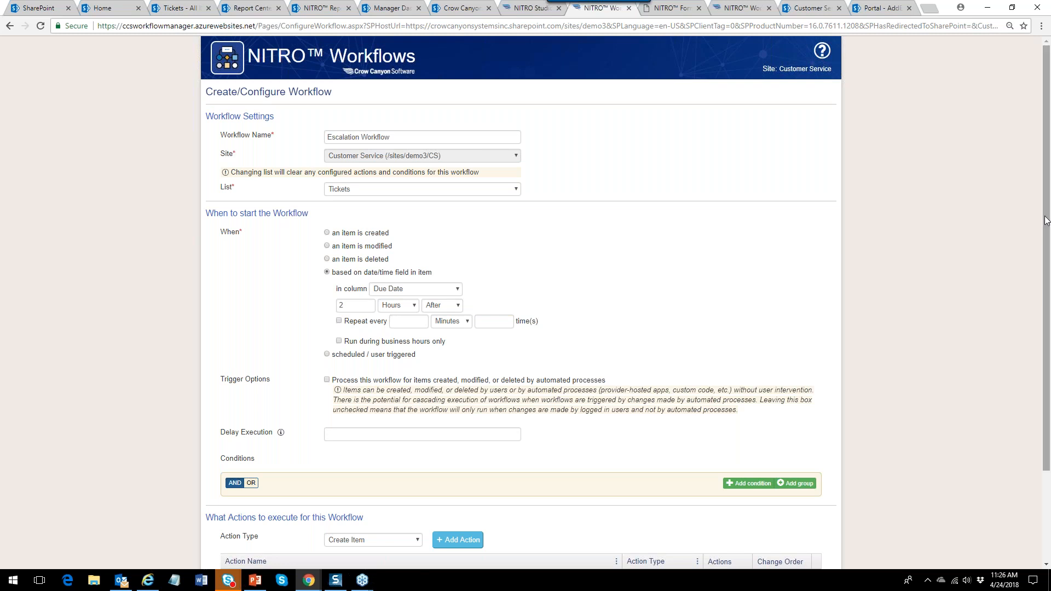
Add a condition that Request Status is not equal to Closed.
{"action": "left_click_drag", "start_coordinate": [1046, 222], "coordinate": [1045, 336]}
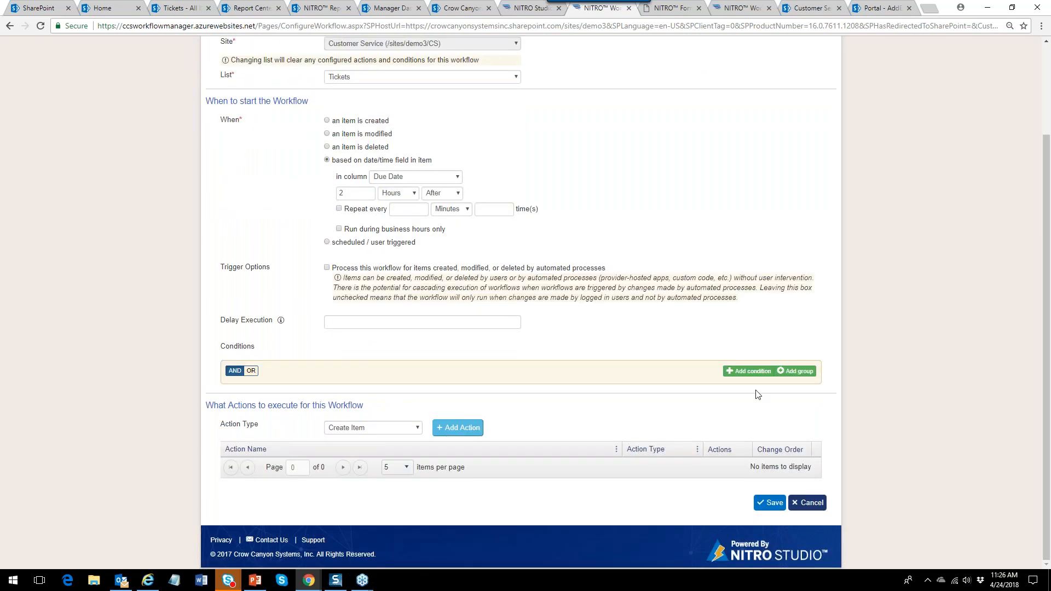
{"action": "left_click", "coordinate": [749, 371]}
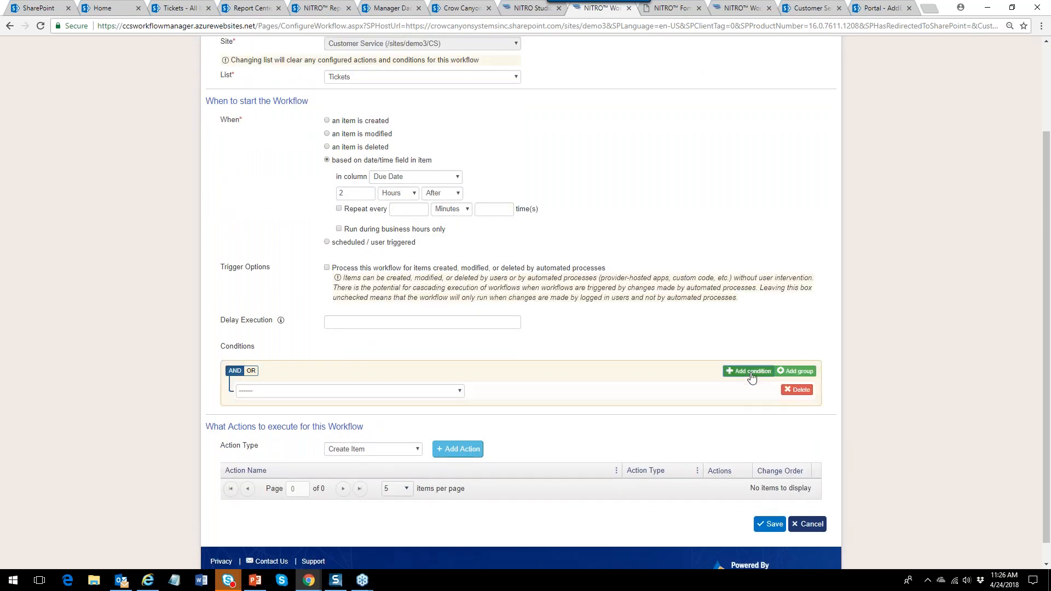
{"action": "left_click", "coordinate": [377, 392]}
{"action": "type", "text": "req"}
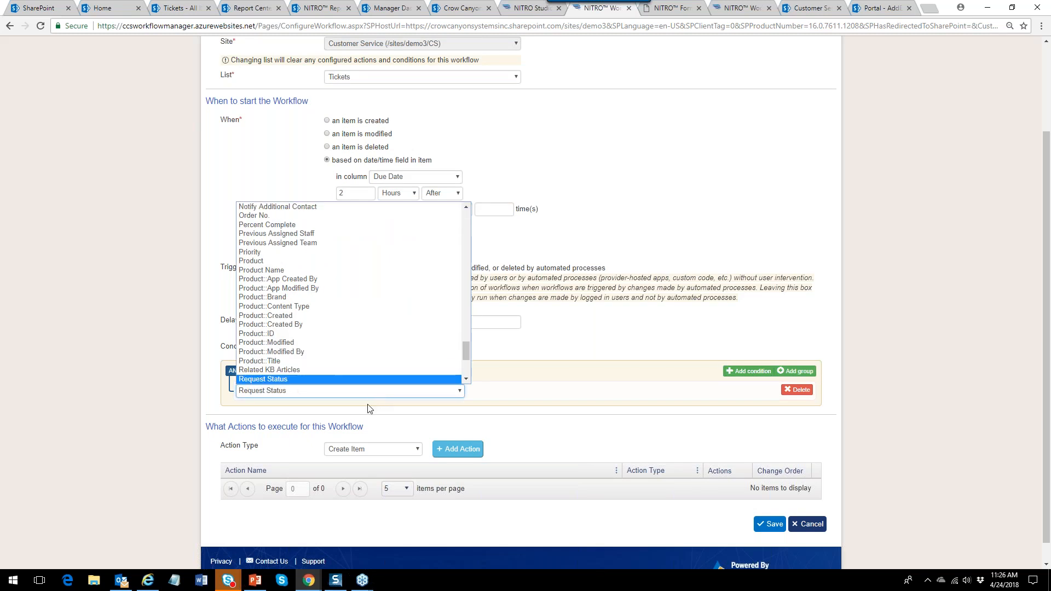
{"action": "left_click", "coordinate": [271, 380]}
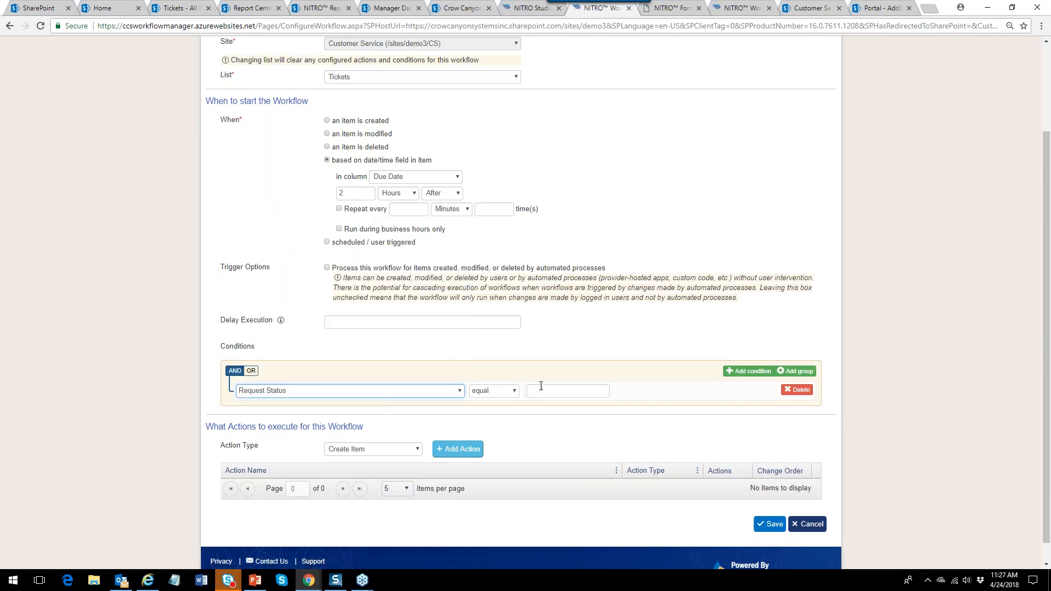
{"action": "left_click", "coordinate": [550, 391]}
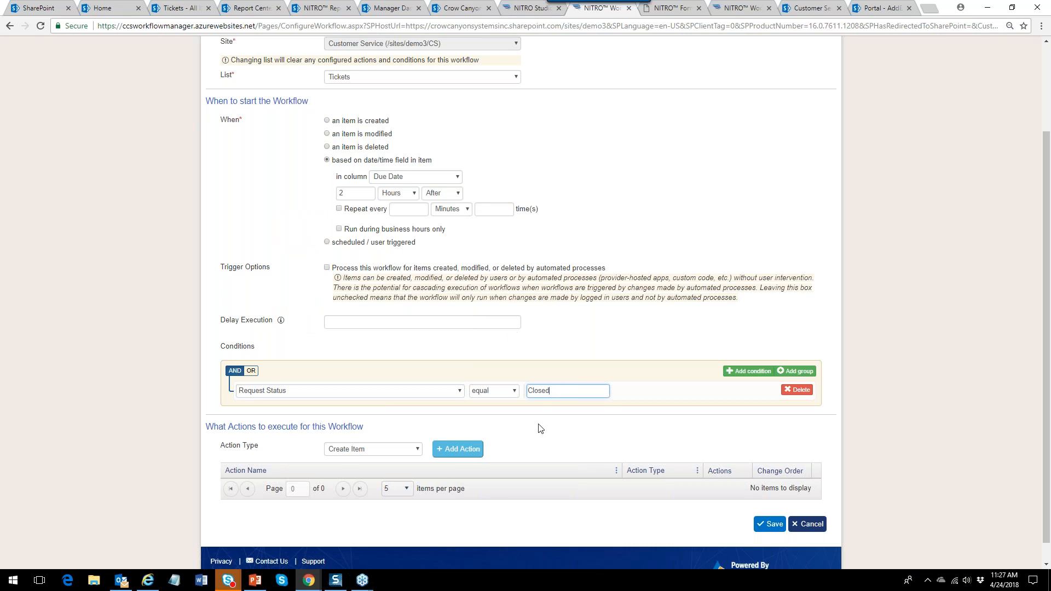
{"action": "left_click", "coordinate": [518, 396]}
{"action": "left_click", "coordinate": [509, 412]}
{"action": "scroll", "coordinate": [1046, 265], "scroll_direction": "down", "scroll_amount": 1}
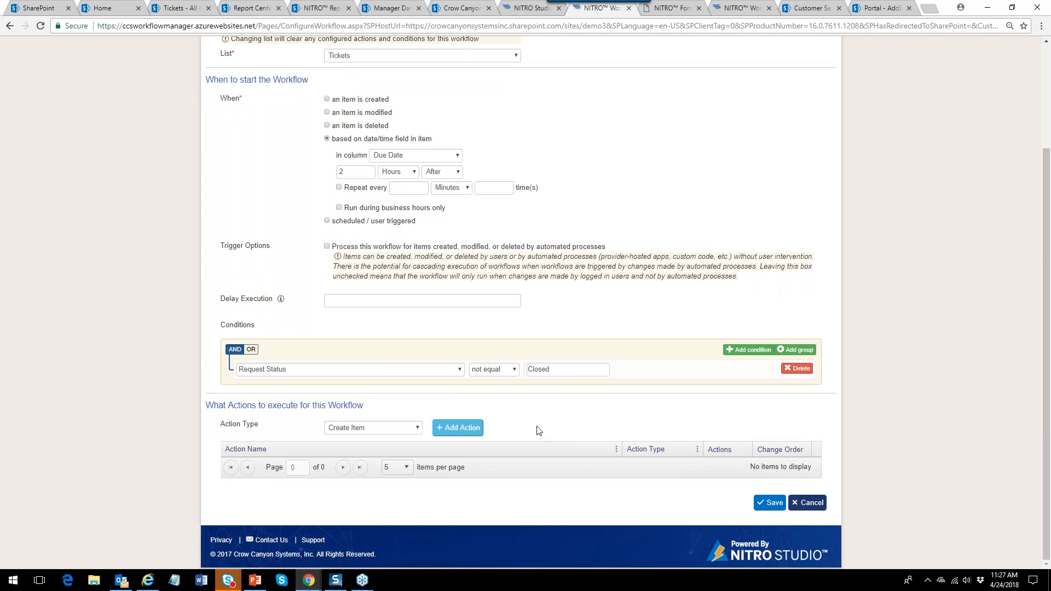
{"action": "left_click", "coordinate": [418, 428]}
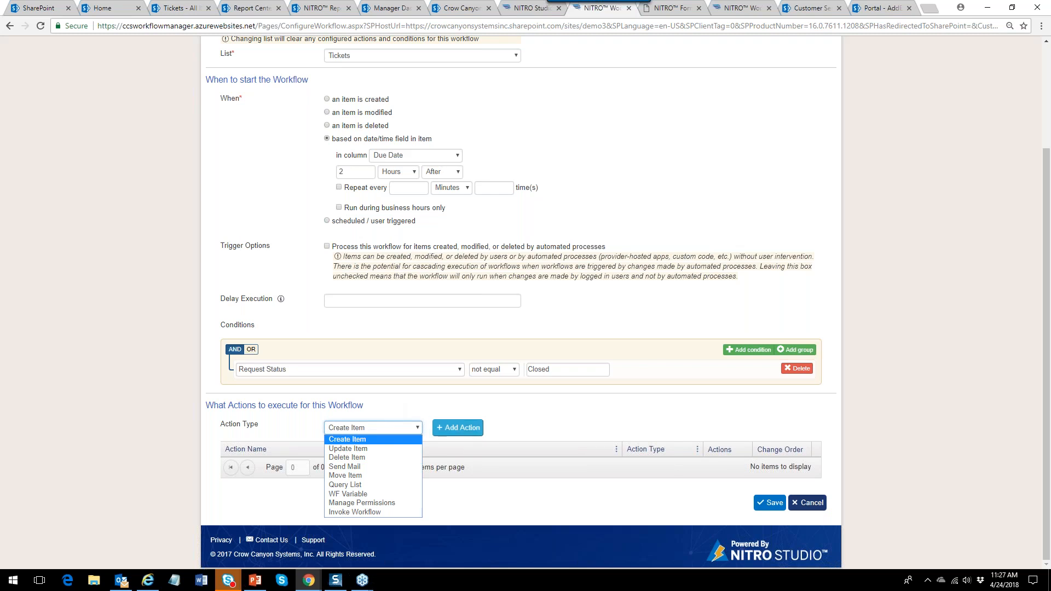
{"action": "left_click", "coordinate": [400, 449]}
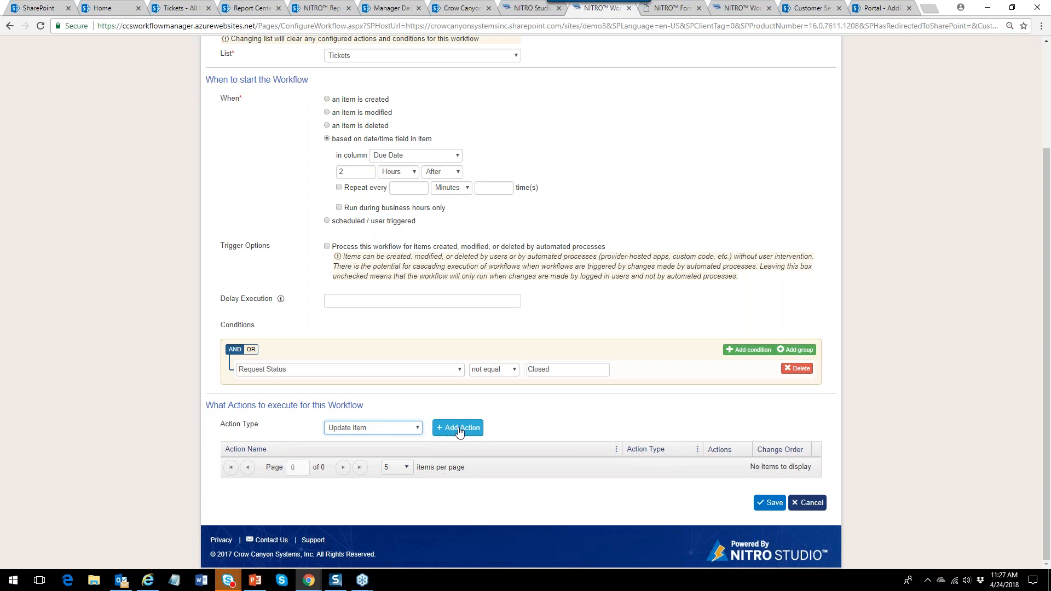
{"action": "left_click", "coordinate": [459, 428]}
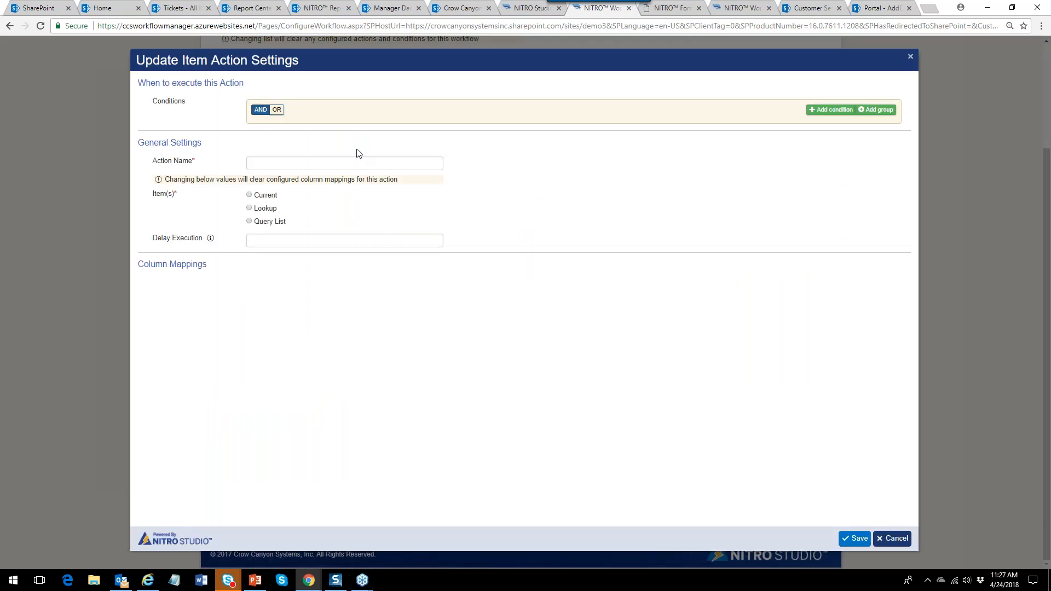
{"action": "left_click", "coordinate": [299, 167]}
{"action": "type", "text": "Set Priority to High"}
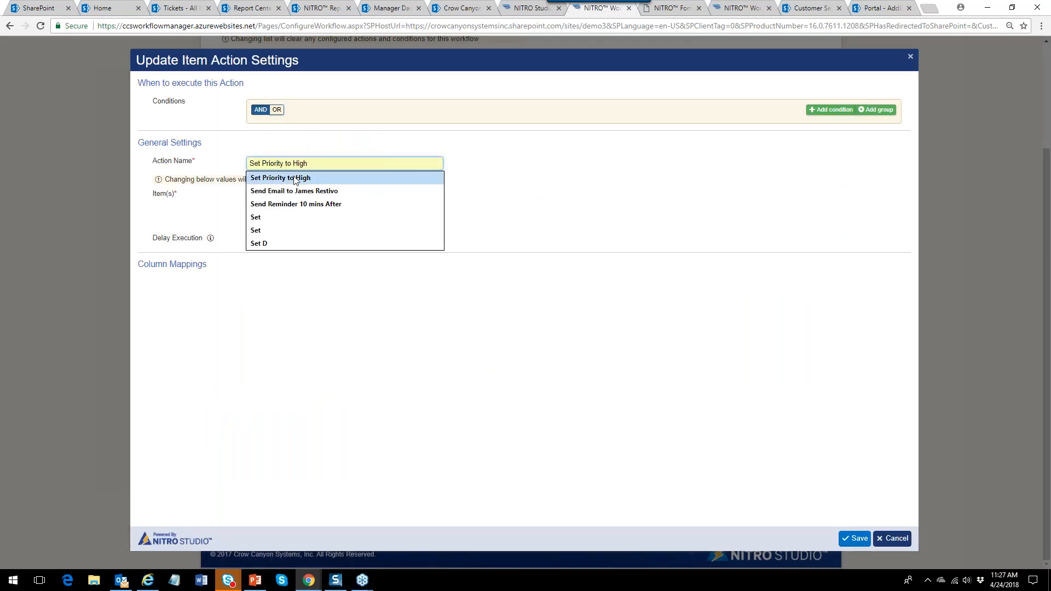
{"action": "left_click", "coordinate": [301, 178]}
{"action": "left_click", "coordinate": [260, 199]}
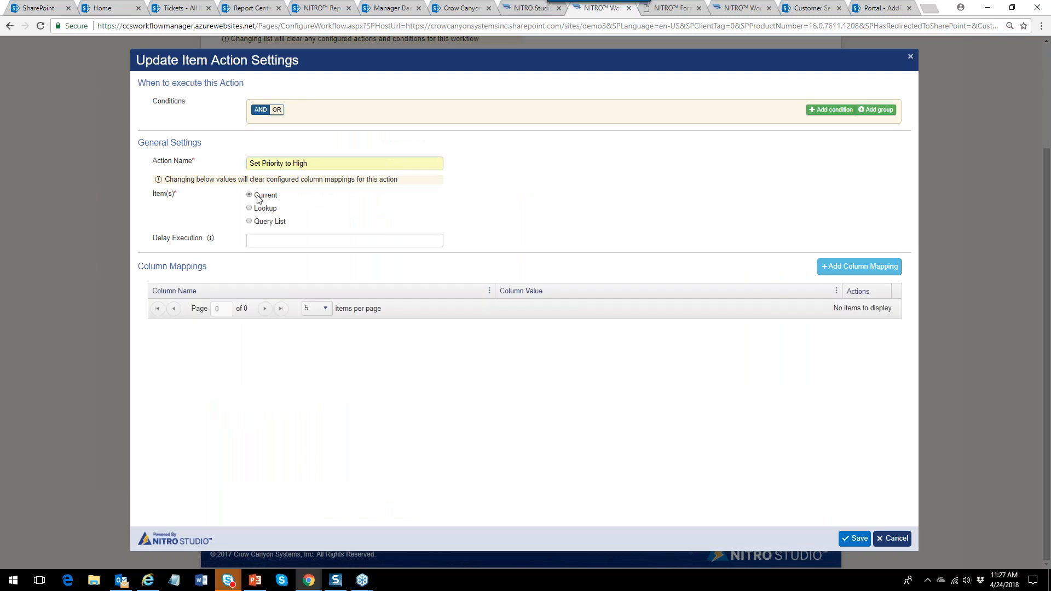
{"action": "left_click", "coordinate": [856, 268]}
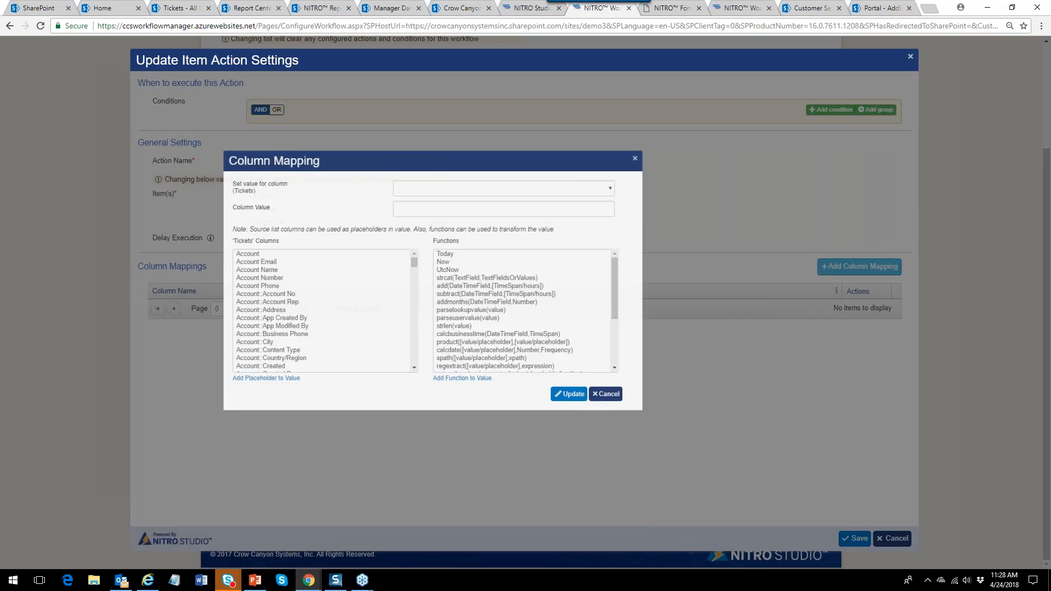
{"action": "left_click", "coordinate": [465, 178]}
{"action": "type", "text": "pri"}
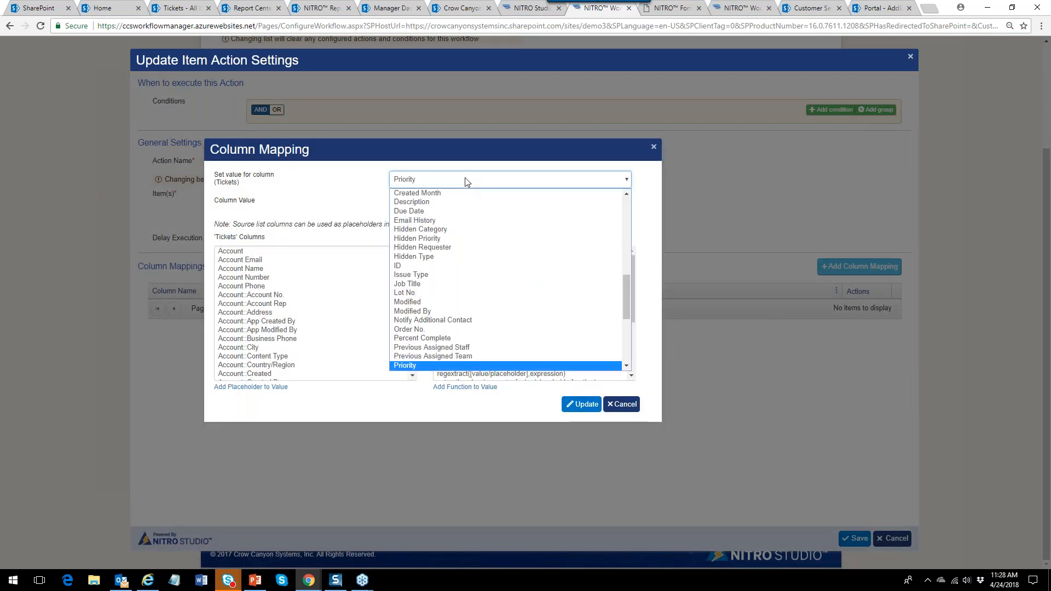
{"action": "left_click", "coordinate": [424, 365]}
{"action": "left_click", "coordinate": [415, 201]}
{"action": "type", "text": "High"}
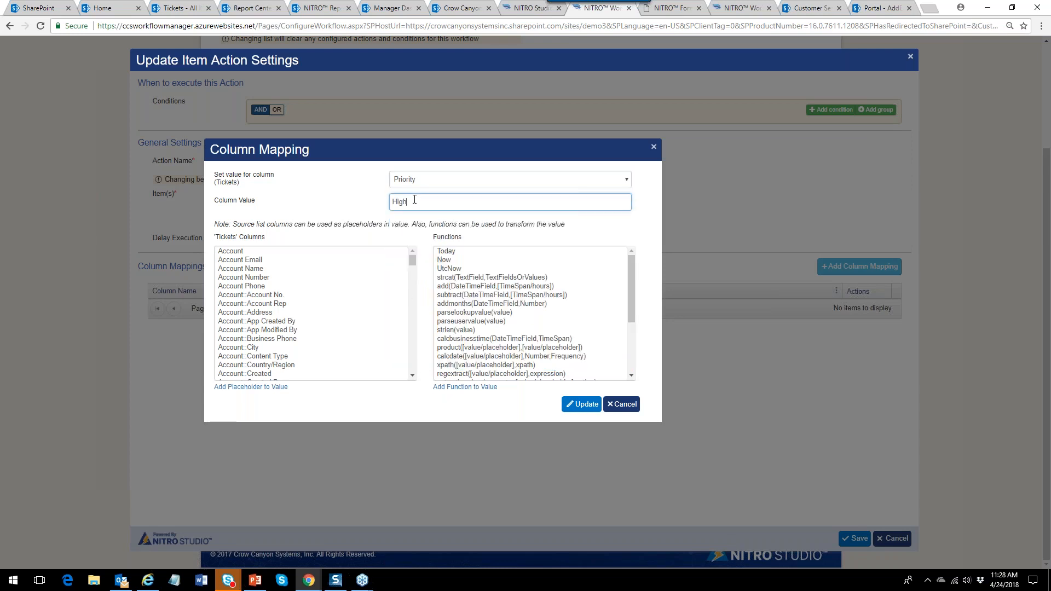
{"action": "left_click", "coordinate": [582, 405]}
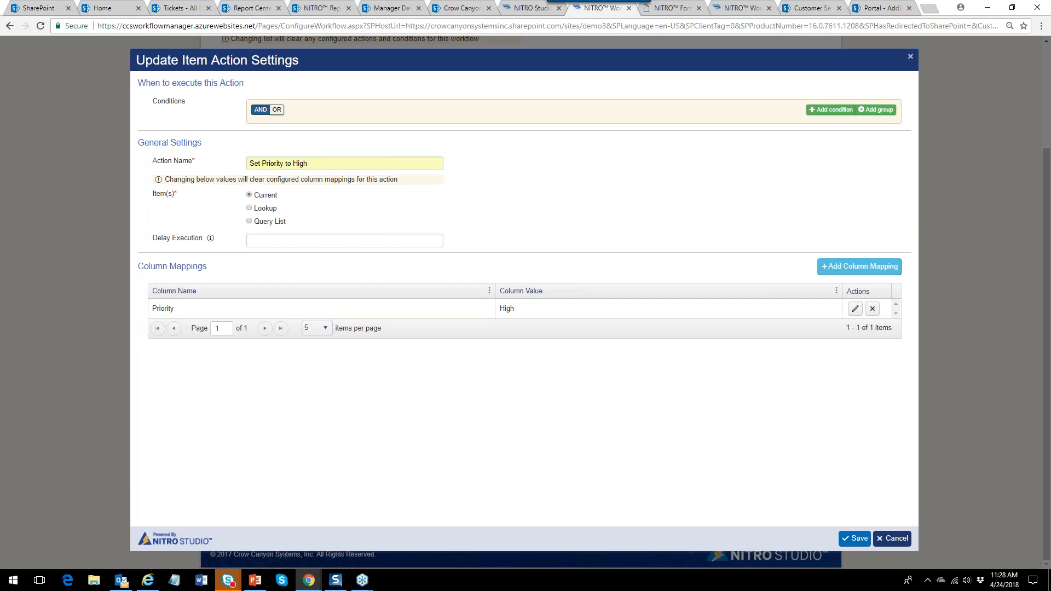
{"action": "left_click", "coordinate": [855, 539]}
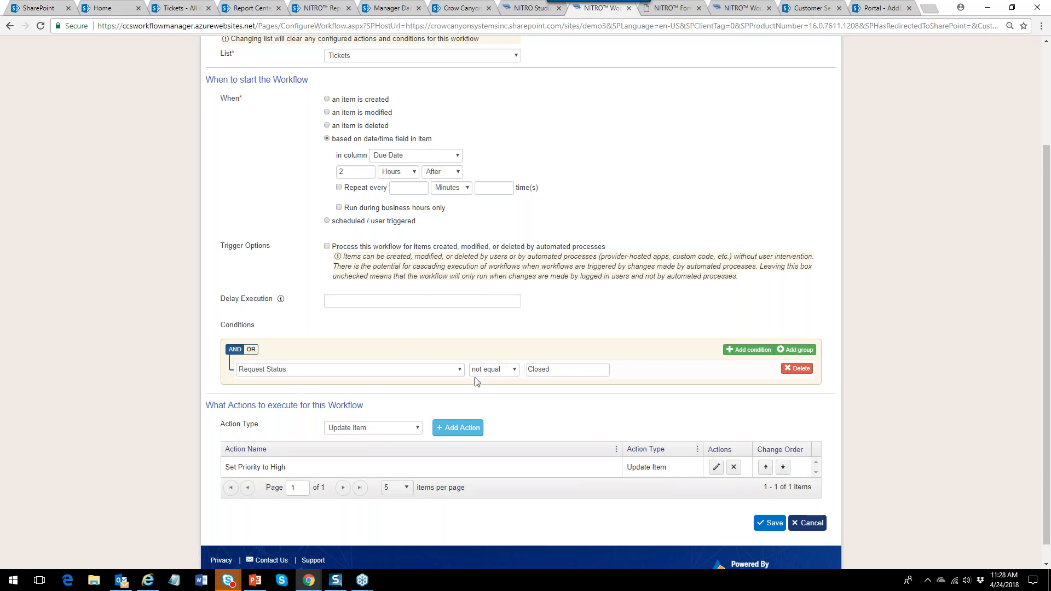
Start a new Update Item action, name it, and apply it to the Current item.
{"action": "left_click", "coordinate": [459, 428]}
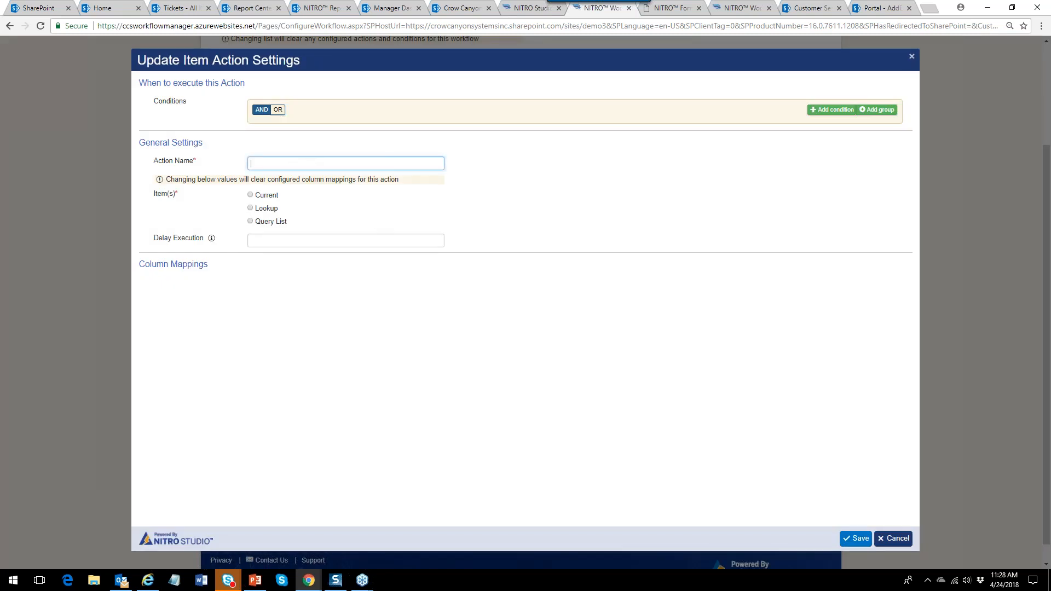
{"action": "type", "text": "Set"}
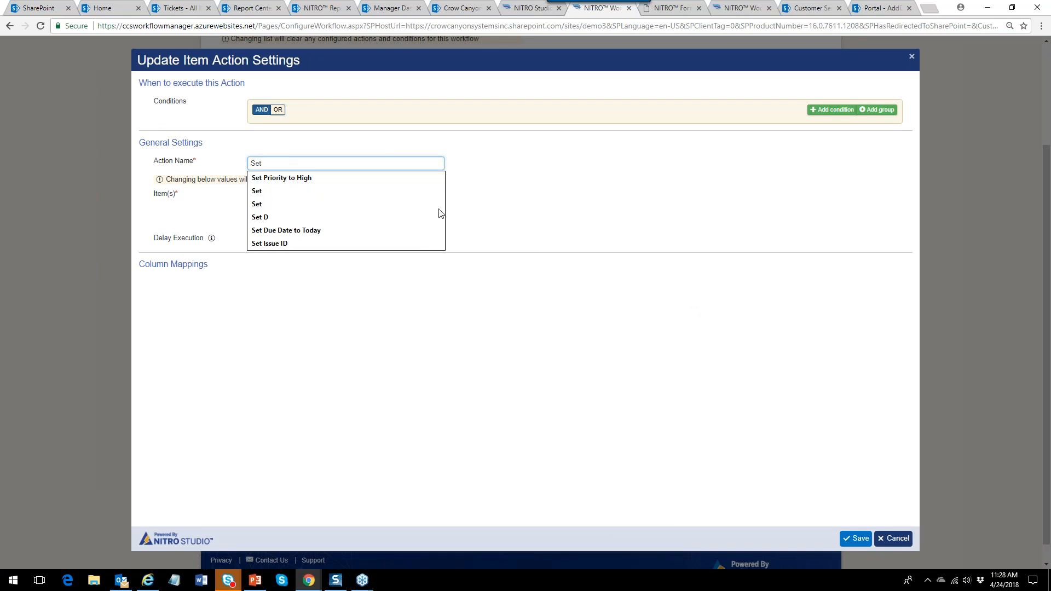
{"action": "key", "text": "ctrl+a"}
{"action": "type", "text": "R"}
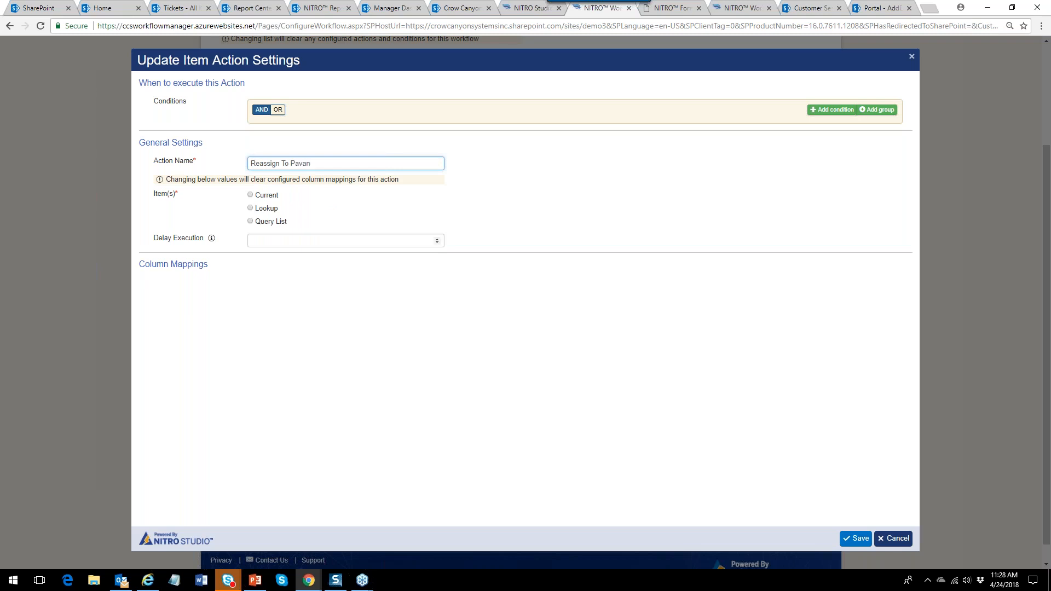
{"action": "left_click", "coordinate": [260, 196]}
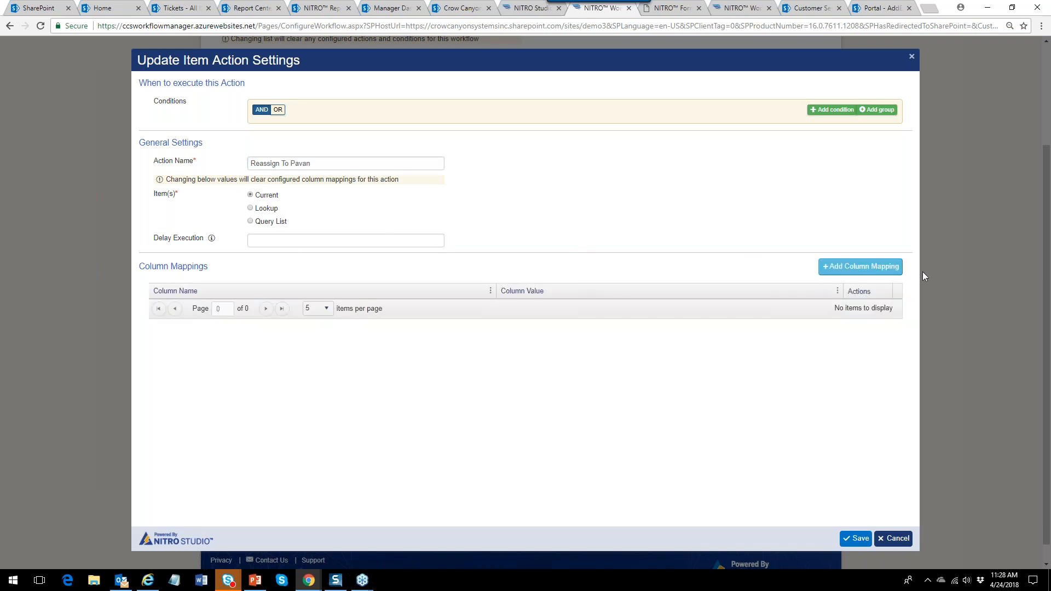
Map Assigned Staff to a specific staff member and save the action.
{"action": "left_click", "coordinate": [861, 266]}
{"action": "left_click", "coordinate": [461, 180]}
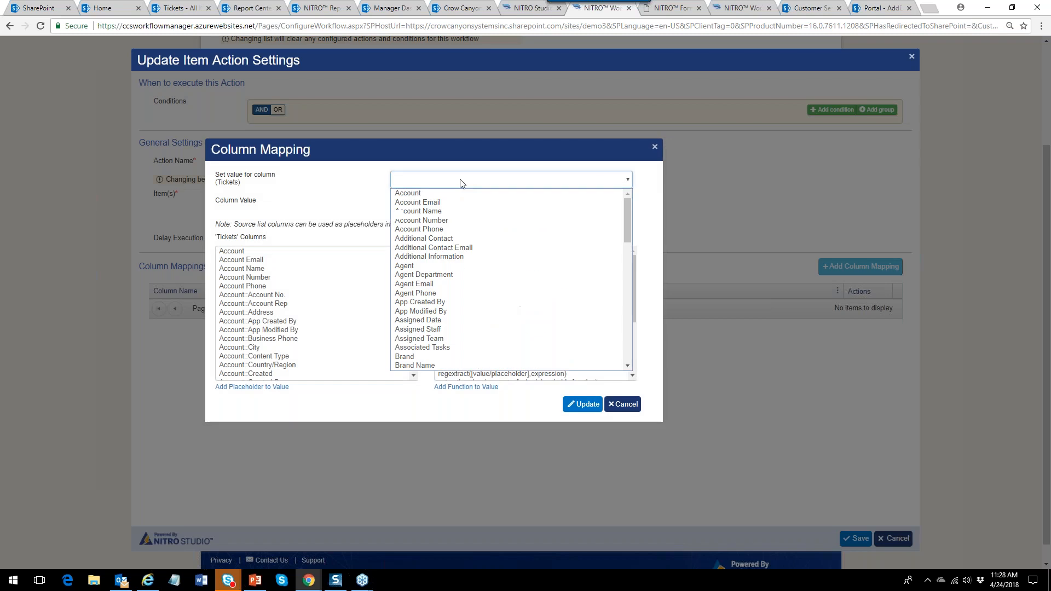
{"action": "type", "text": "as"}
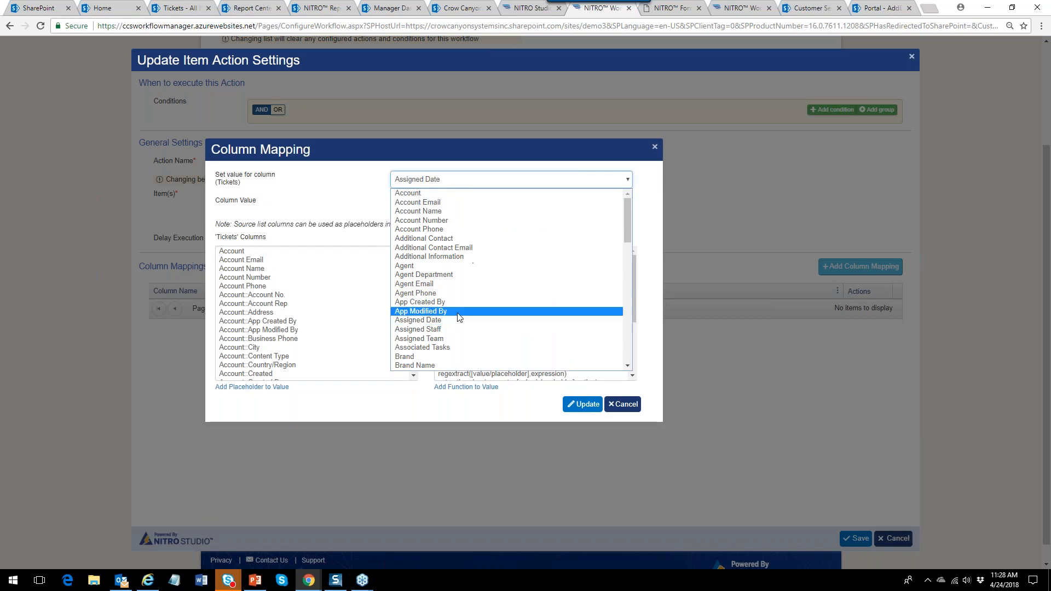
{"action": "left_click", "coordinate": [443, 330]}
{"action": "left_click", "coordinate": [420, 201]}
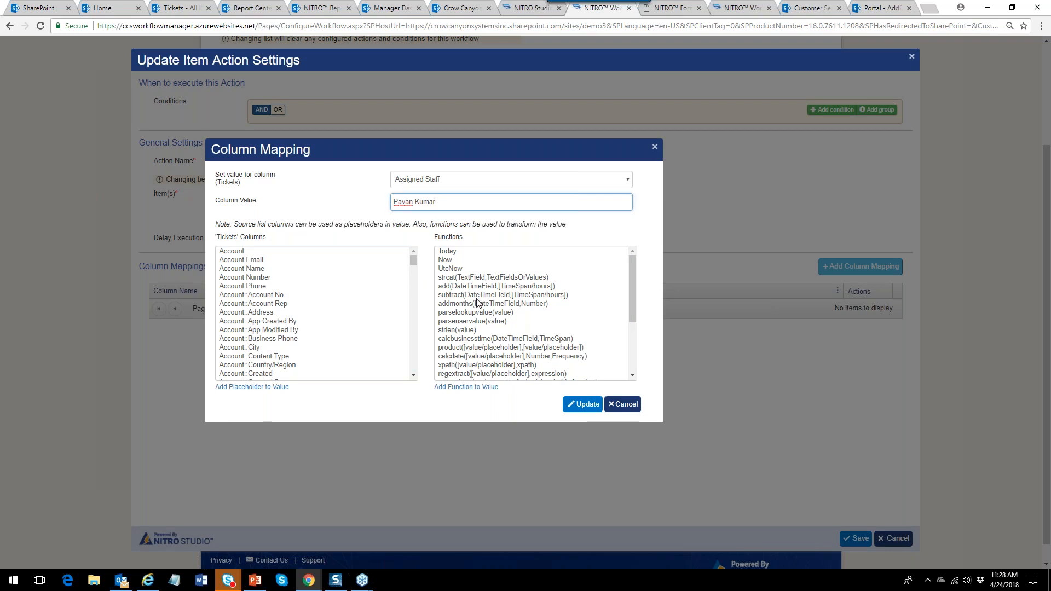
{"action": "left_click", "coordinate": [583, 406]}
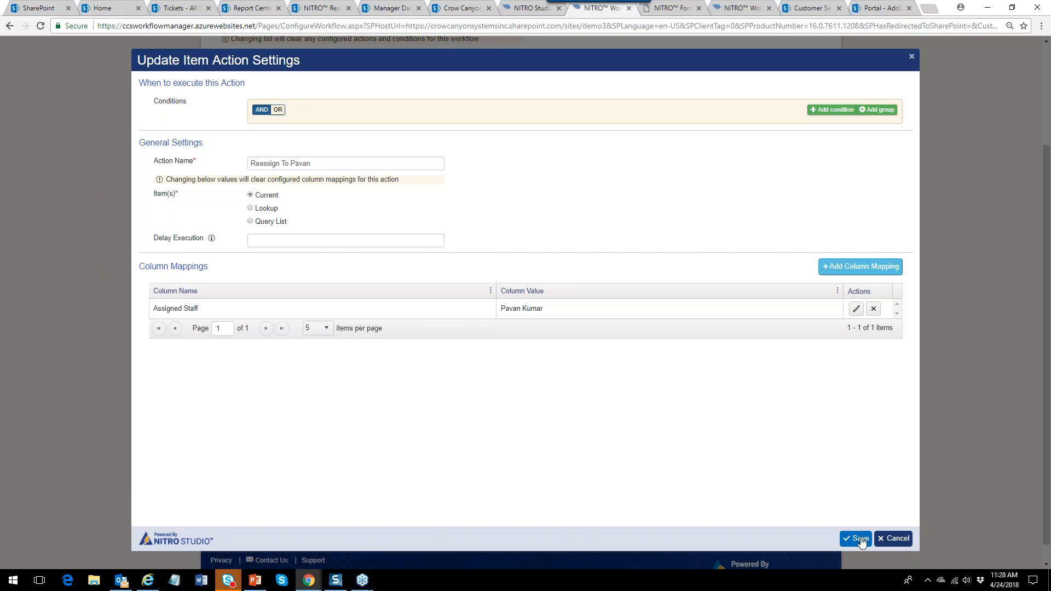
{"action": "left_click", "coordinate": [858, 539]}
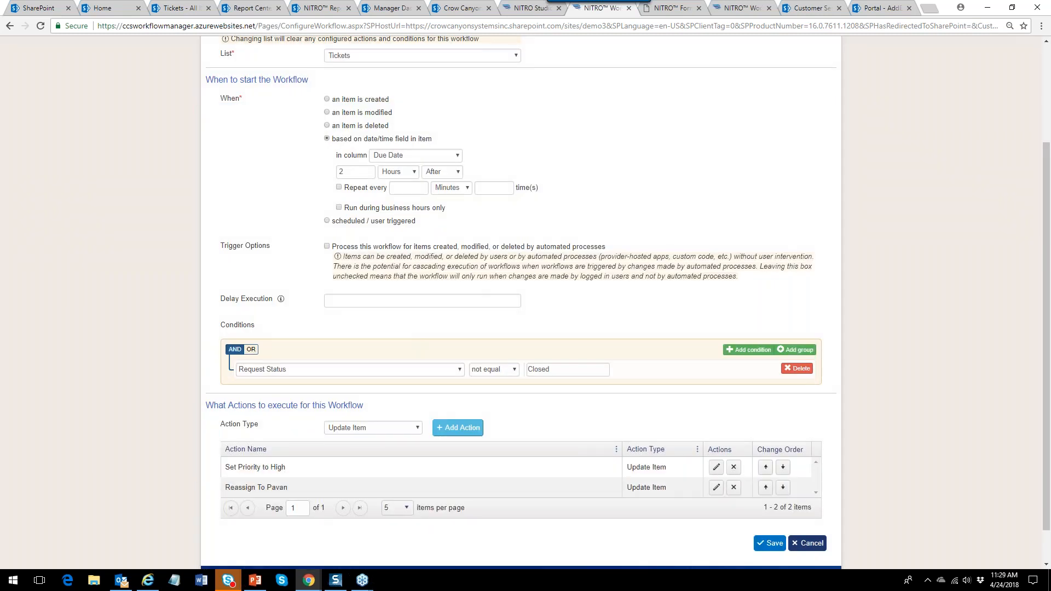
{"action": "left_click", "coordinate": [417, 429]}
Add a Send Mail action with a suggested name and the Escalation Email template.
{"action": "left_click", "coordinate": [350, 466]}
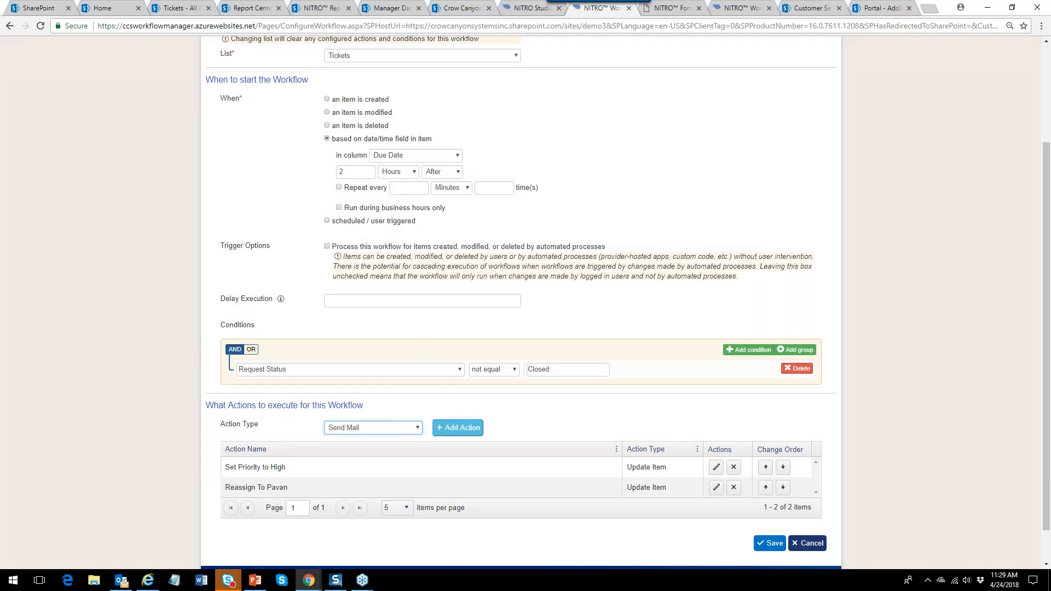
{"action": "left_click", "coordinate": [464, 429]}
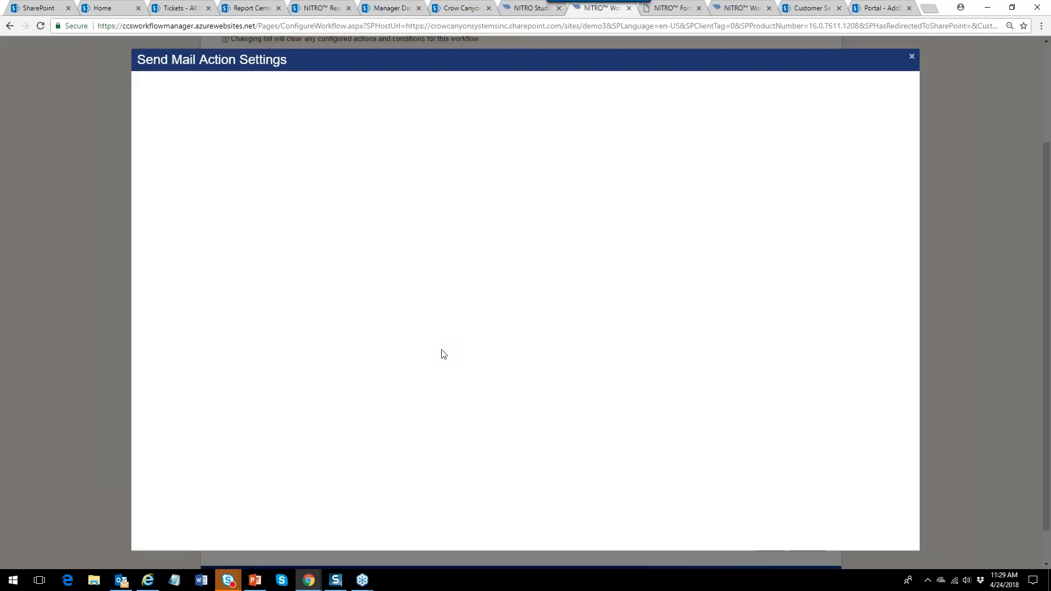
{"action": "left_click", "coordinate": [310, 162]}
{"action": "type", "text": "Send"}
{"action": "key", "text": "Down"}
{"action": "left_click", "coordinate": [329, 178]}
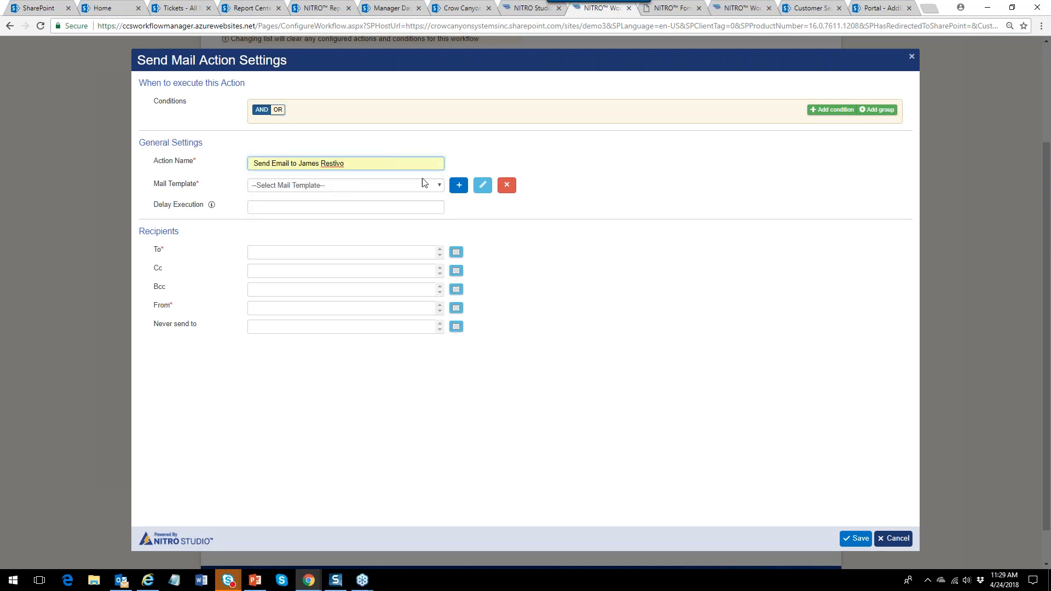
{"action": "left_click", "coordinate": [437, 186]}
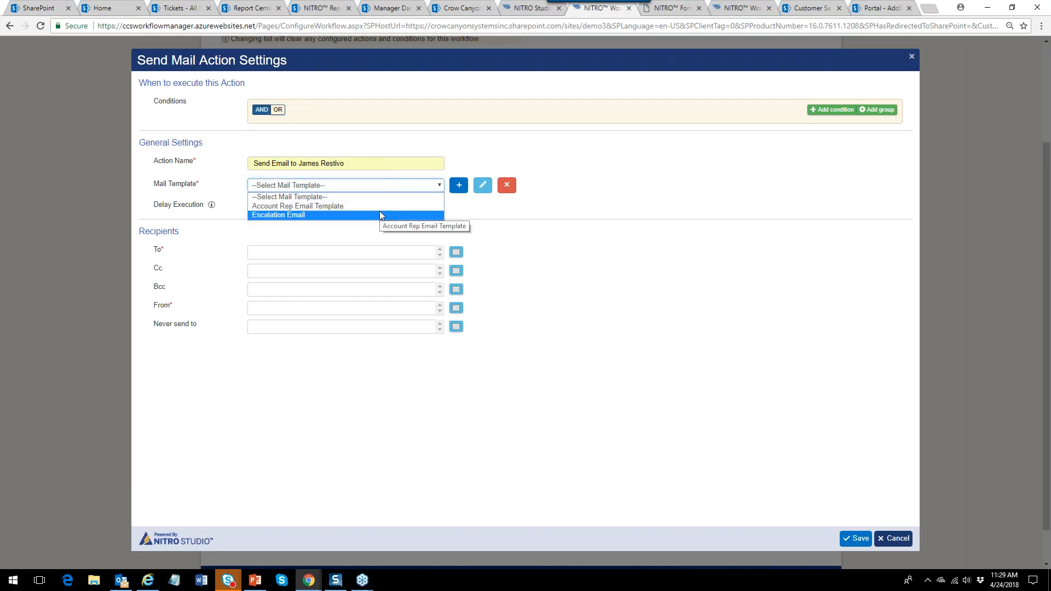
{"action": "left_click", "coordinate": [376, 215]}
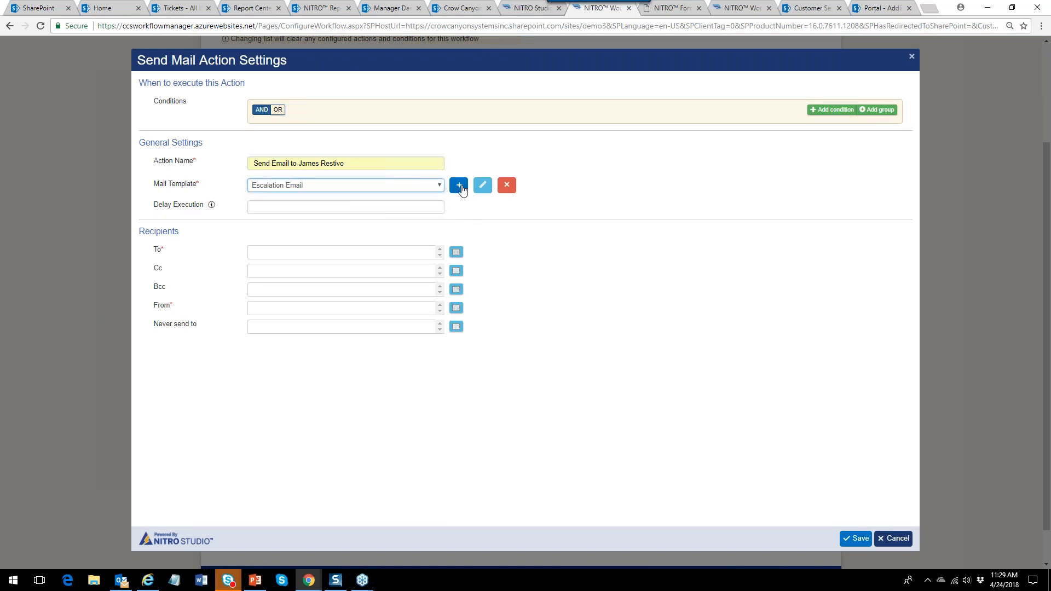
Make 'Title' bold in the Escalation Email template body and save the template.
{"action": "left_click", "coordinate": [482, 185]}
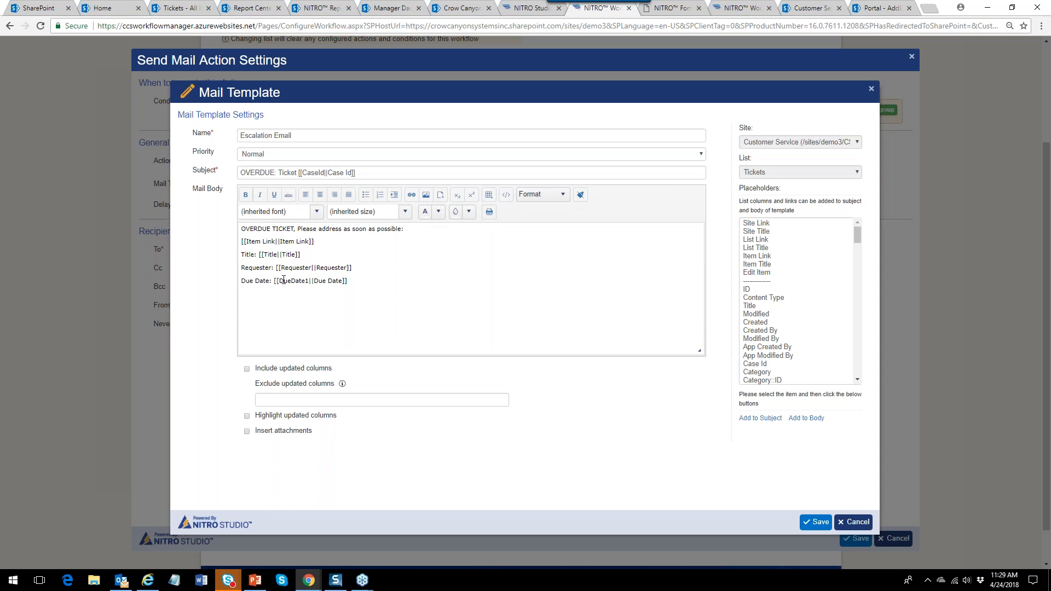
{"action": "mouse_move", "coordinate": [256, 255]}
{"action": "left_mouse_down"}
{"action": "mouse_move", "coordinate": [219, 259]}
{"action": "mouse_move", "coordinate": [241, 256]}
{"action": "left_mouse_up"}
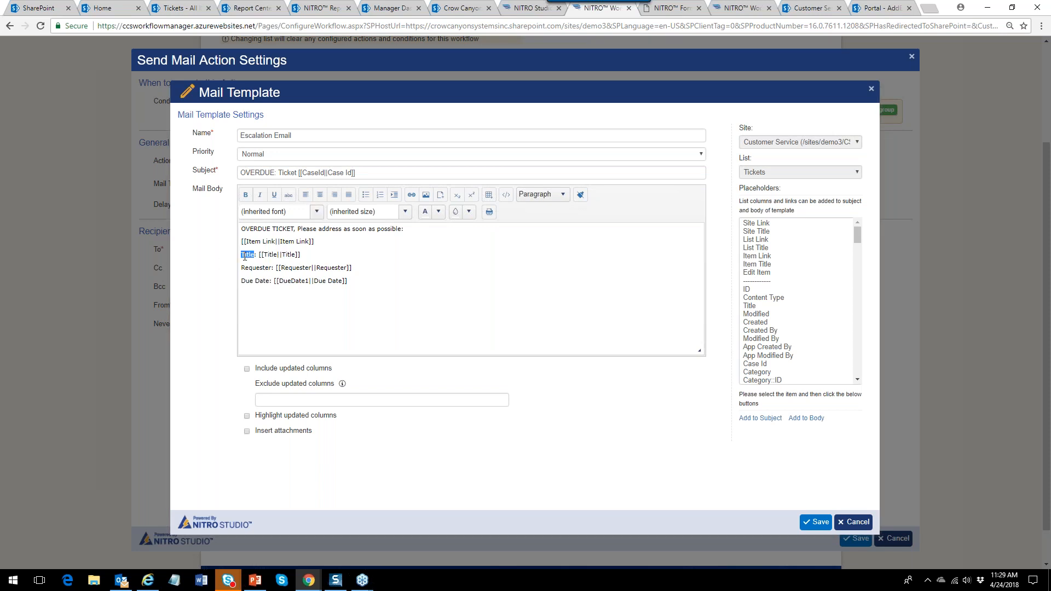
{"action": "left_click", "coordinate": [267, 320]}
{"action": "double_click", "coordinate": [250, 255]}
{"action": "left_click", "coordinate": [246, 194]}
{"action": "left_click", "coordinate": [425, 288]}
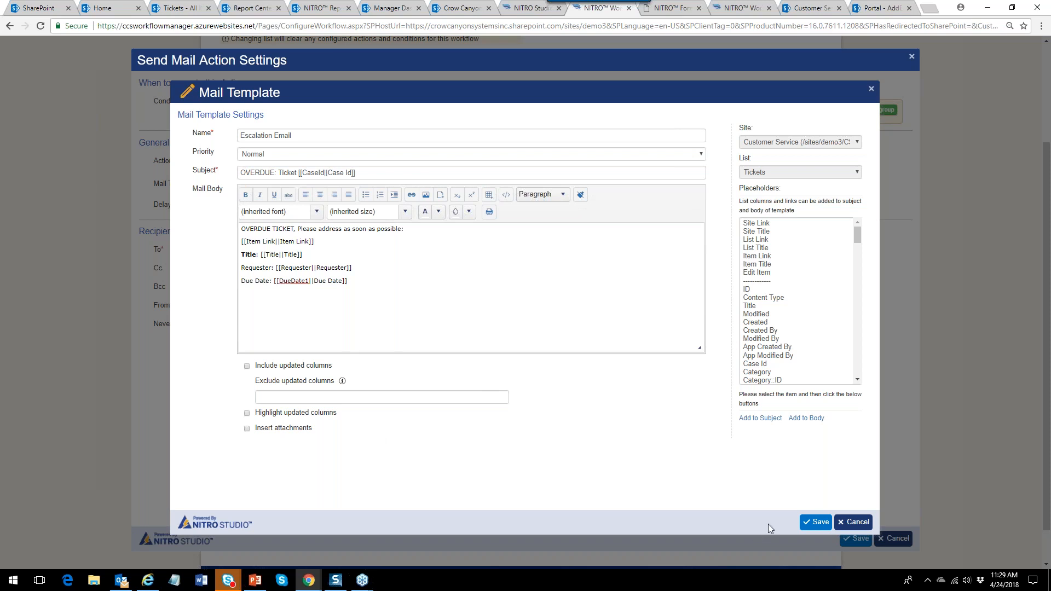
{"action": "left_click", "coordinate": [817, 522]}
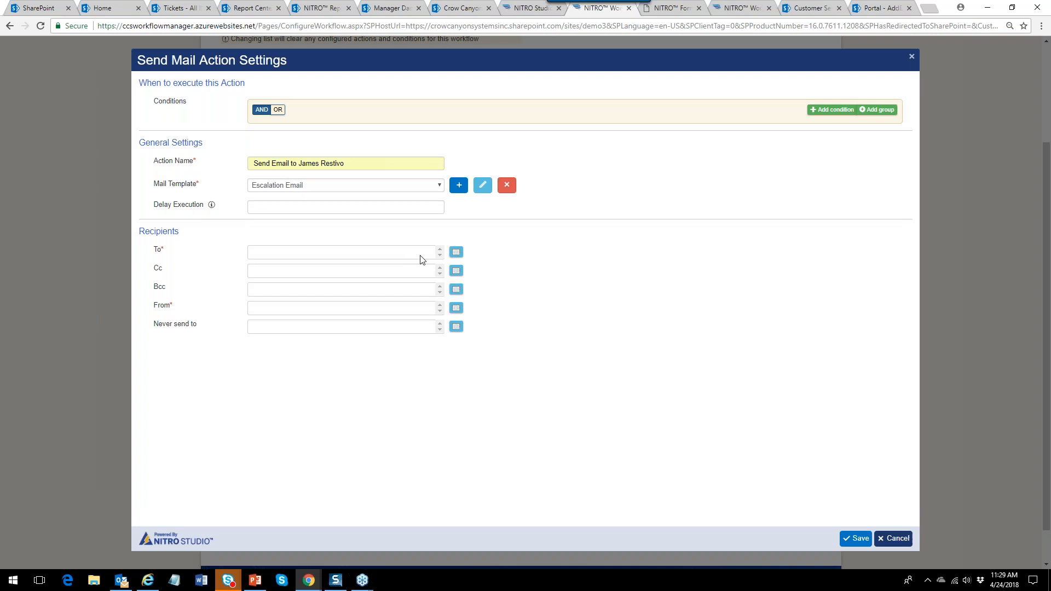
Set the To recipient to a specific user from Users and Groups.
{"action": "left_click", "coordinate": [456, 252]}
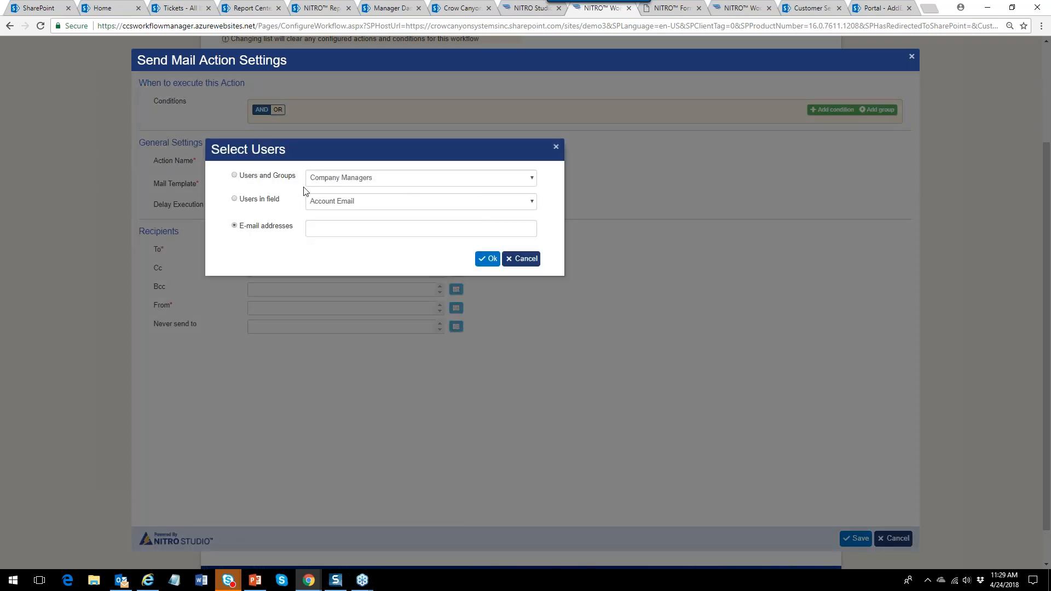
{"action": "left_click", "coordinate": [493, 183]}
{"action": "left_click", "coordinate": [271, 181]}
{"action": "left_click", "coordinate": [534, 178]}
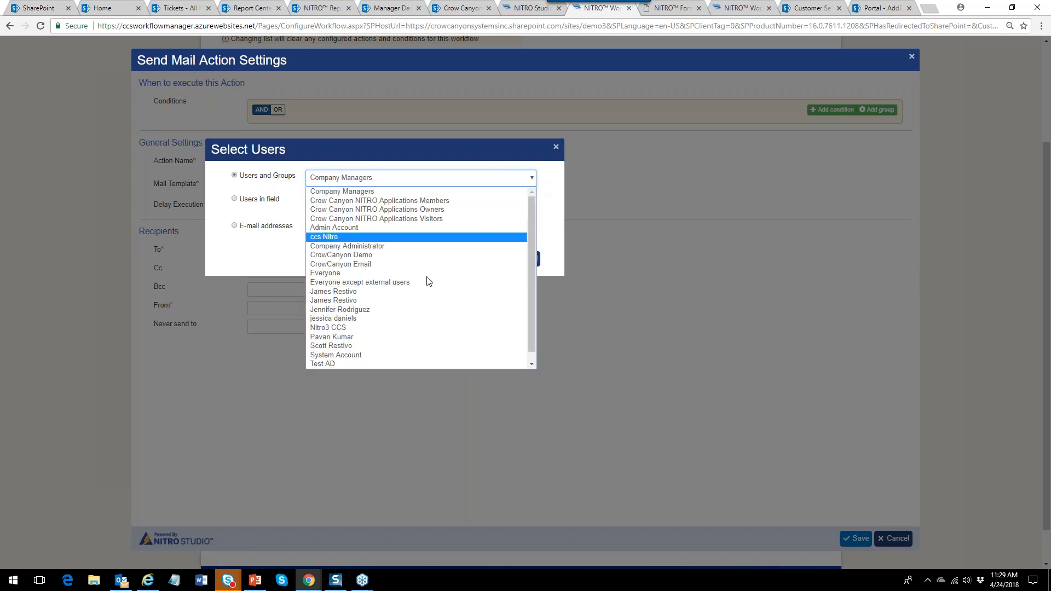
{"action": "left_click", "coordinate": [414, 294]}
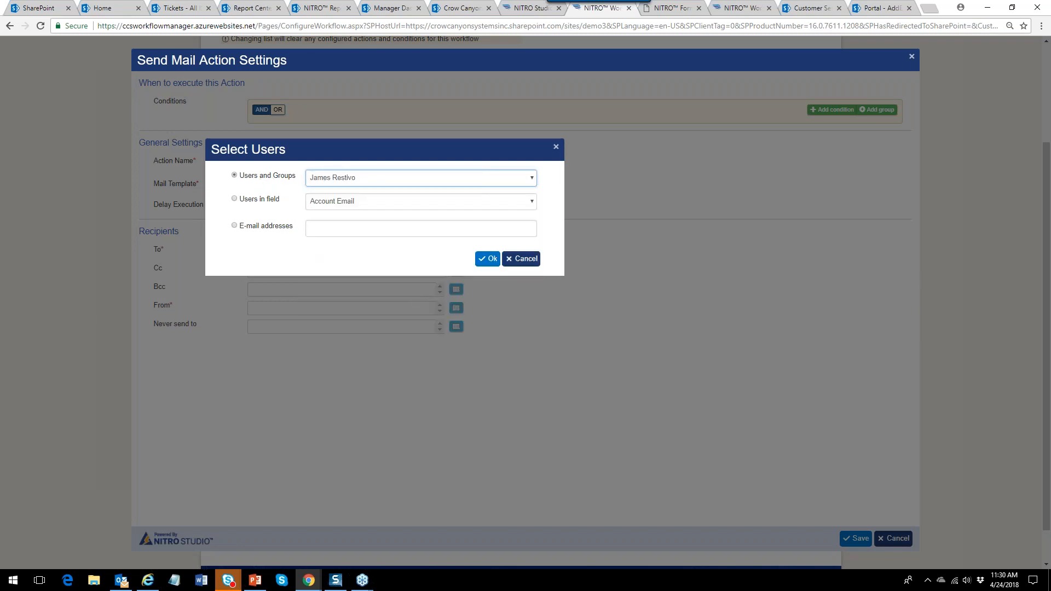
{"action": "left_click", "coordinate": [489, 261]}
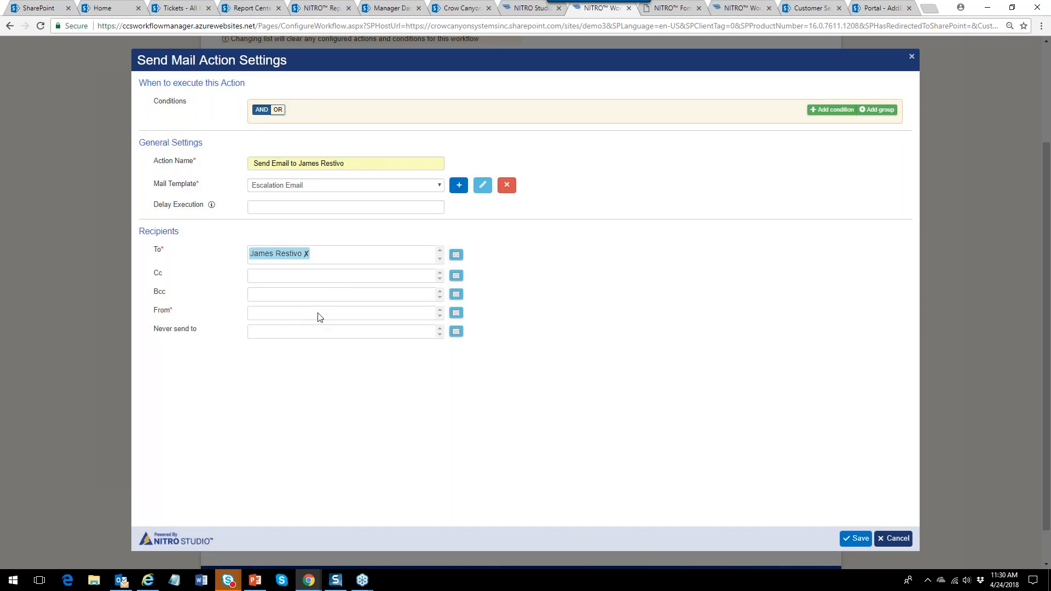
Set the From sender to System Account.
{"action": "left_click", "coordinate": [457, 313]}
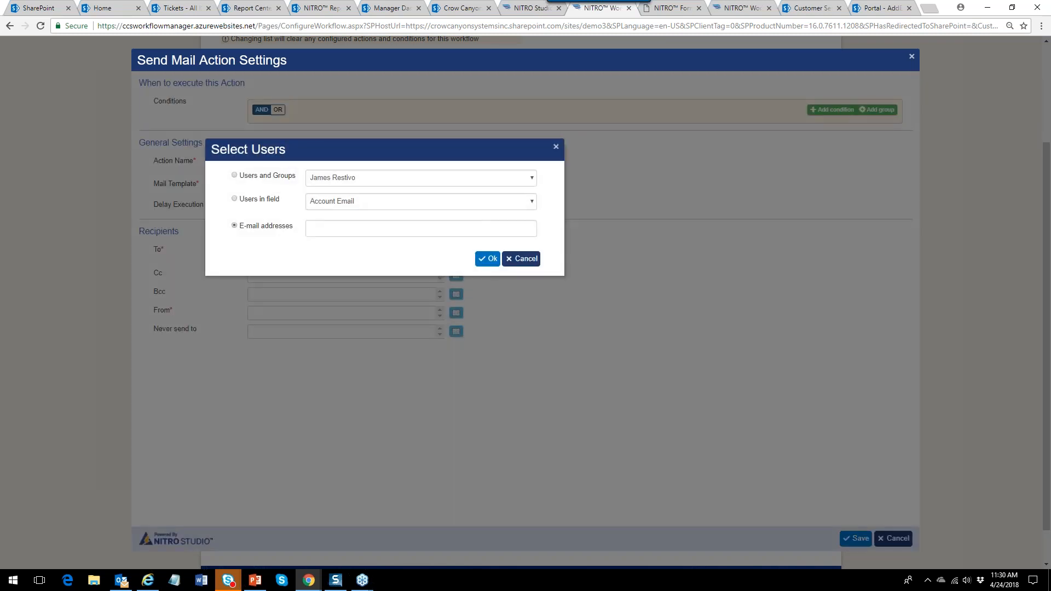
{"action": "left_click", "coordinate": [269, 181]}
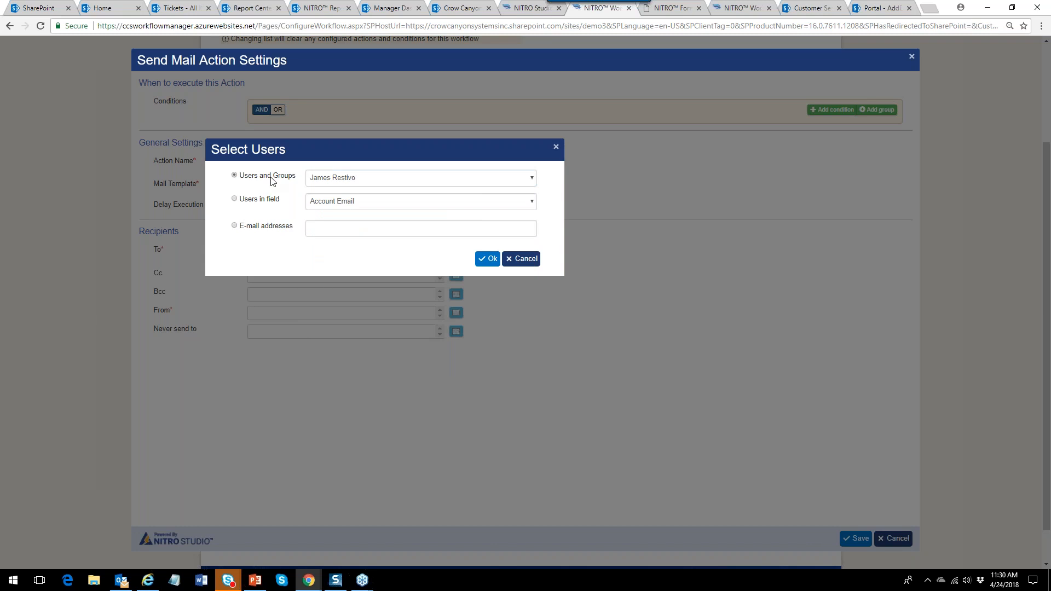
{"action": "left_click", "coordinate": [531, 178]}
{"action": "left_click_drag", "start_coordinate": [534, 217], "coordinate": [533, 275]}
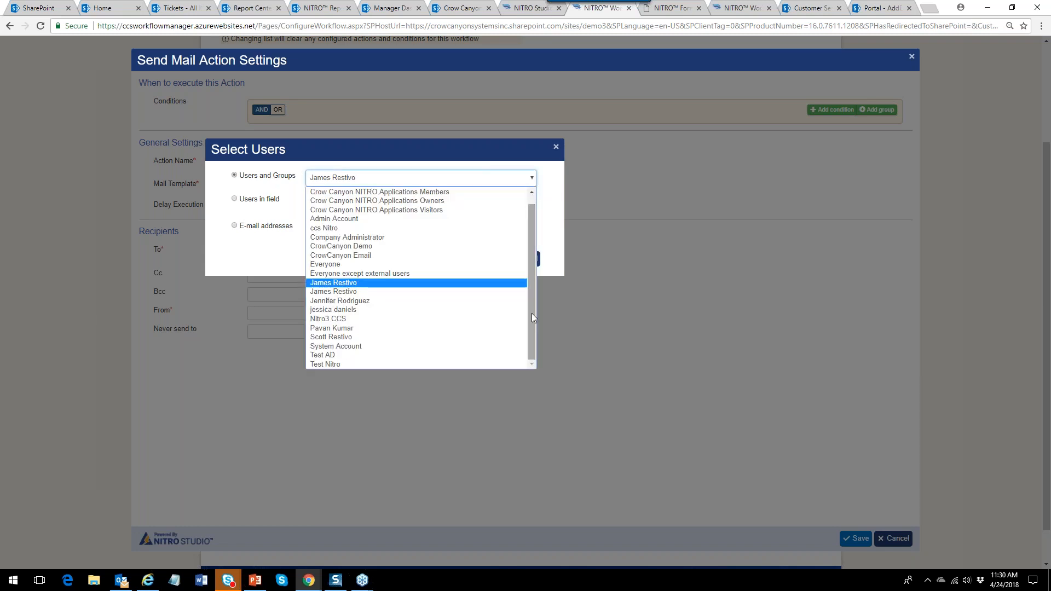
{"action": "left_click", "coordinate": [502, 347]}
{"action": "left_click", "coordinate": [488, 259]}
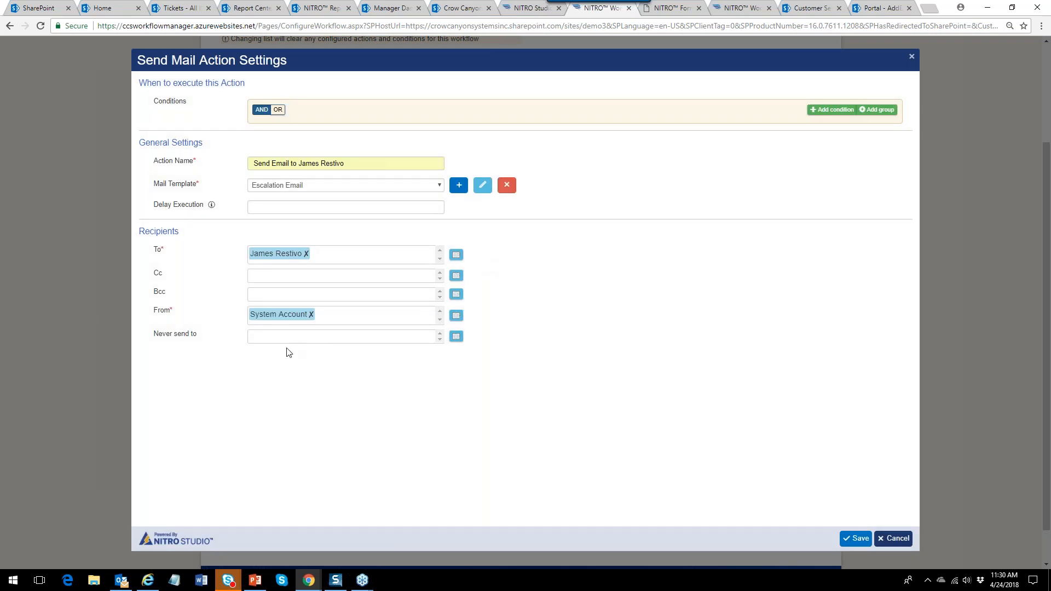
Save the Send Mail action, then save the whole Escalation Workflow.
{"action": "left_click", "coordinate": [857, 539]}
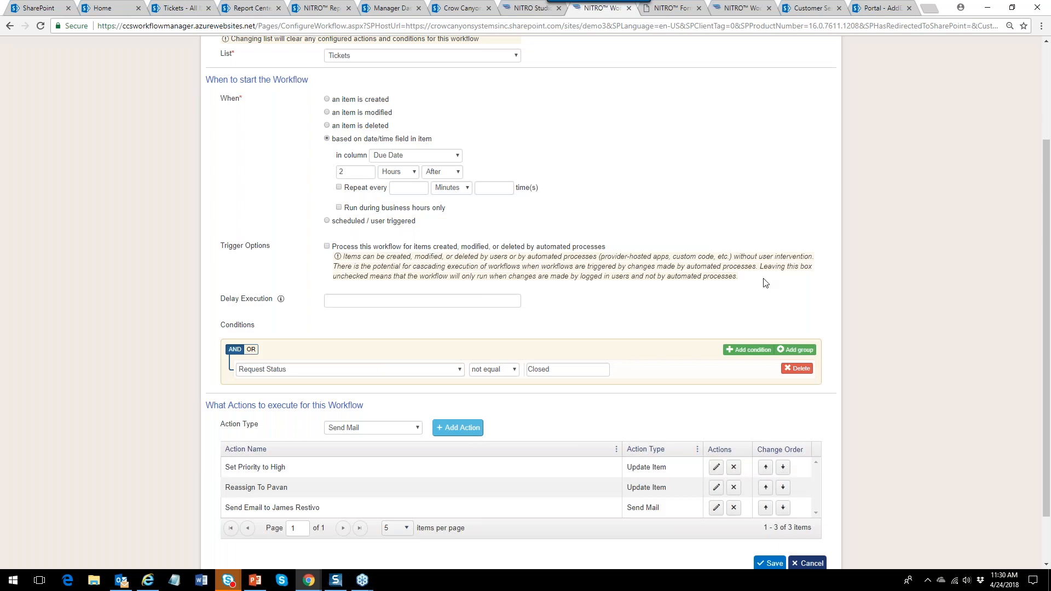
{"action": "left_click_drag", "start_coordinate": [1039, 288], "coordinate": [1020, 222]}
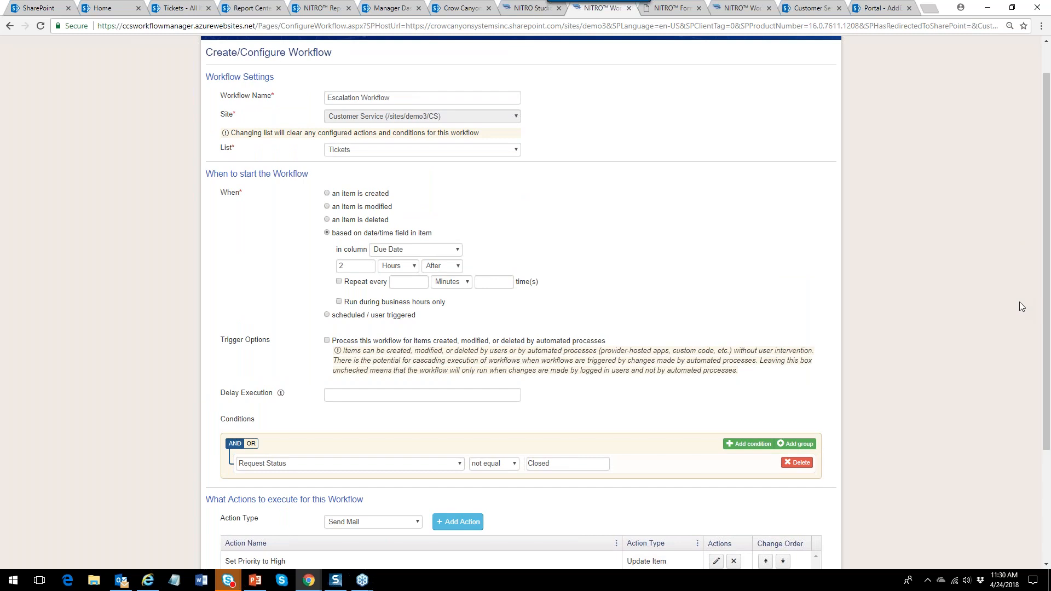
{"action": "left_click_drag", "start_coordinate": [1045, 259], "coordinate": [1045, 373]}
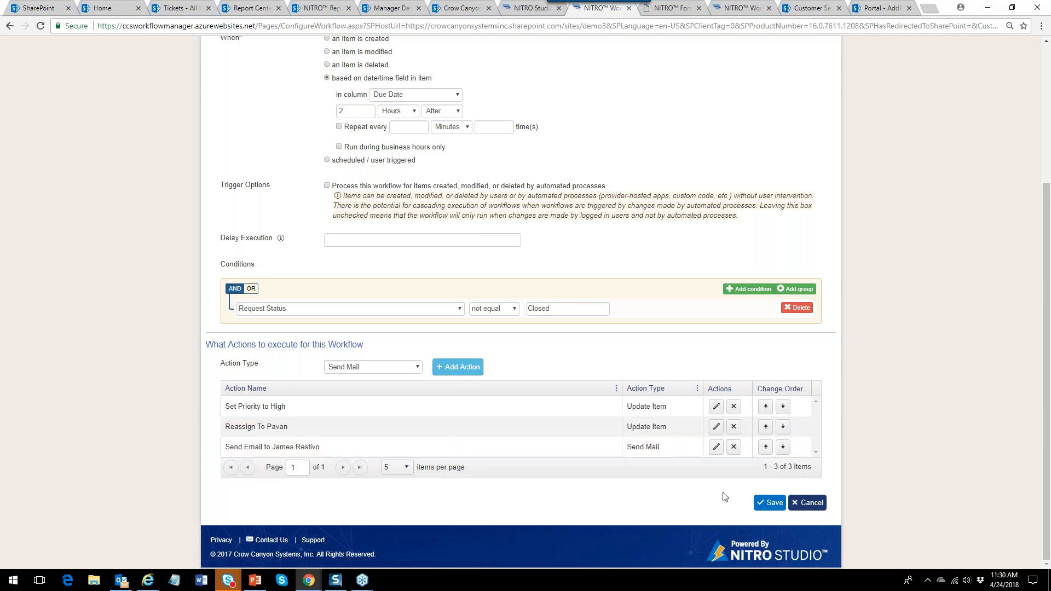
{"action": "left_click", "coordinate": [768, 503]}
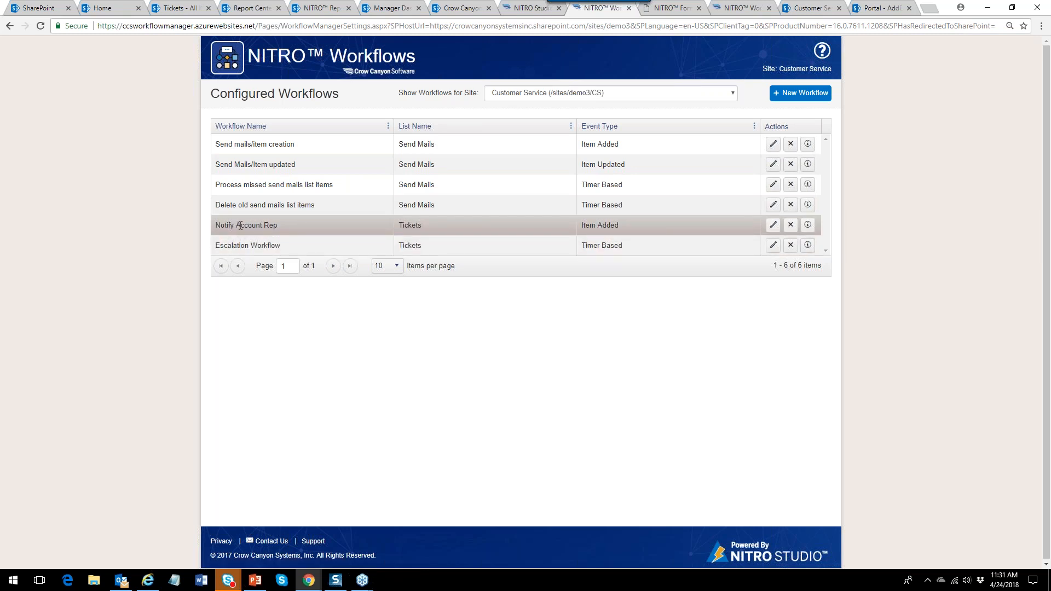
Open Notify Account Rep and its Send Email to Account Rep action, then cancel out unchanged.
{"action": "left_click", "coordinate": [773, 225]}
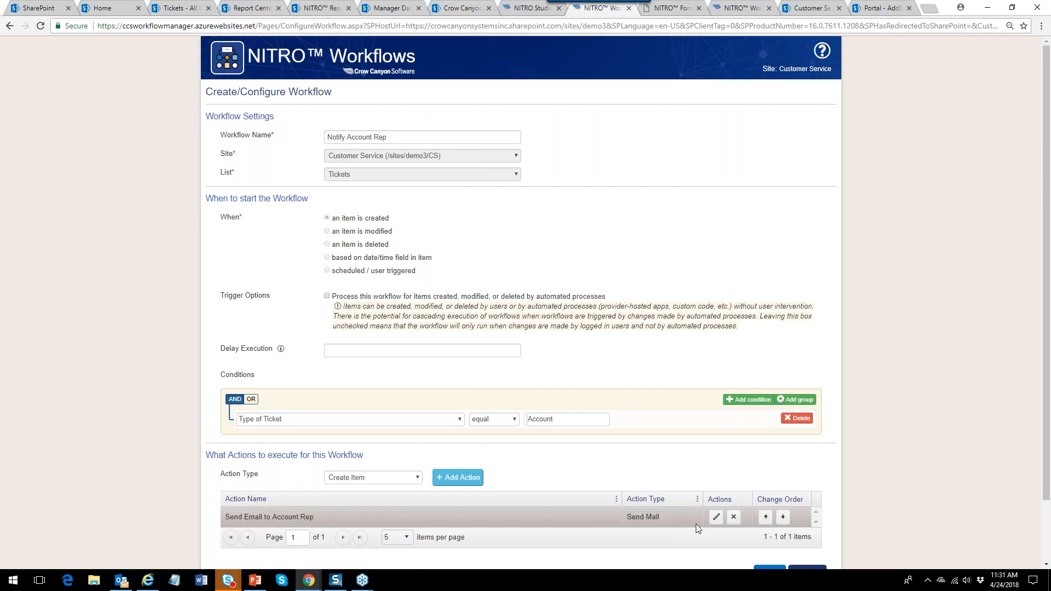
{"action": "left_click", "coordinate": [717, 517]}
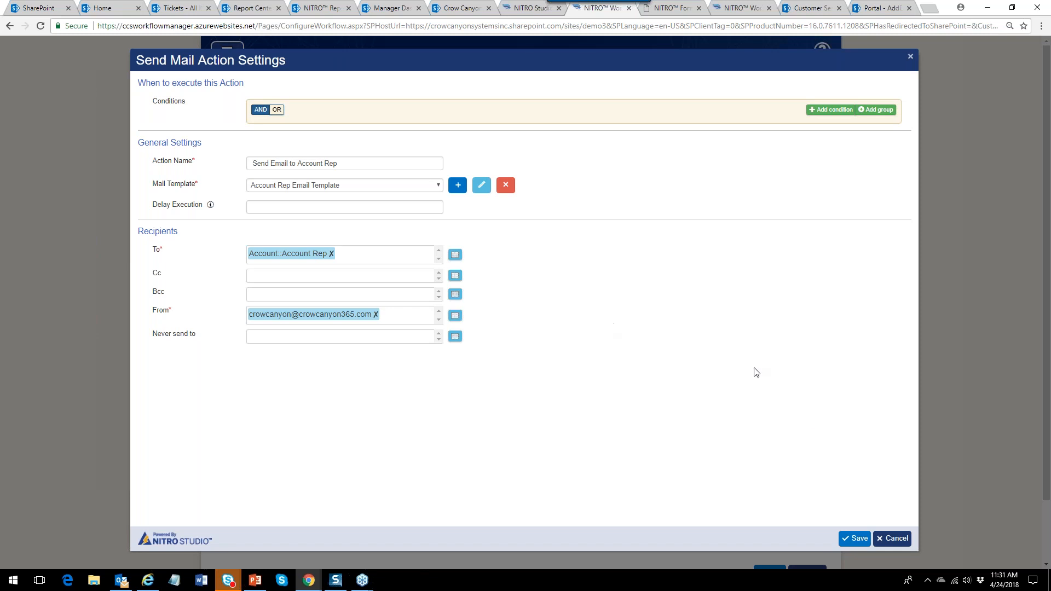
{"action": "left_click", "coordinate": [897, 540]}
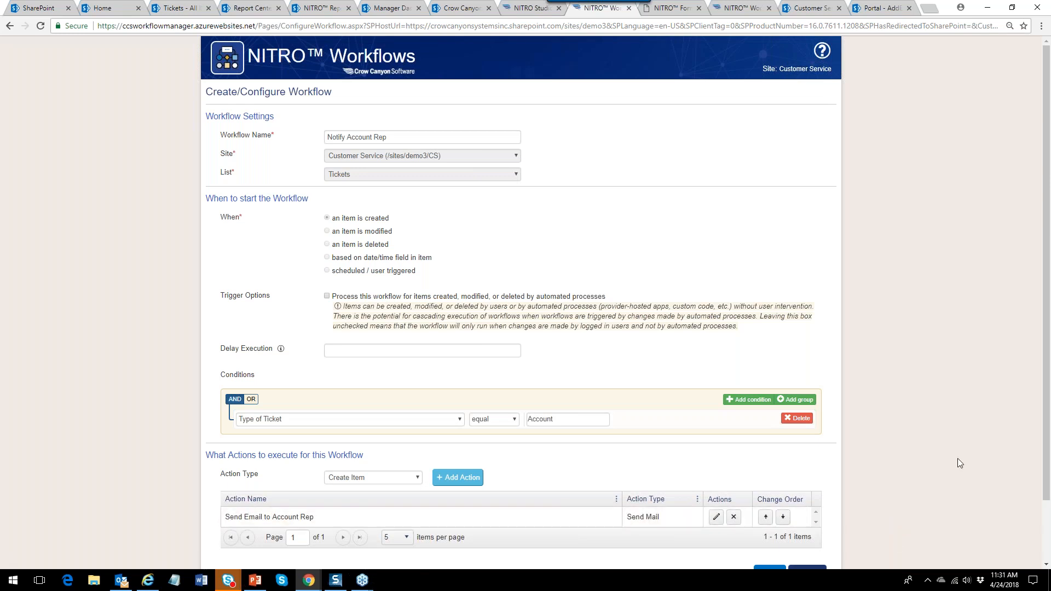
{"action": "left_click_drag", "start_coordinate": [1044, 451], "coordinate": [1048, 510]}
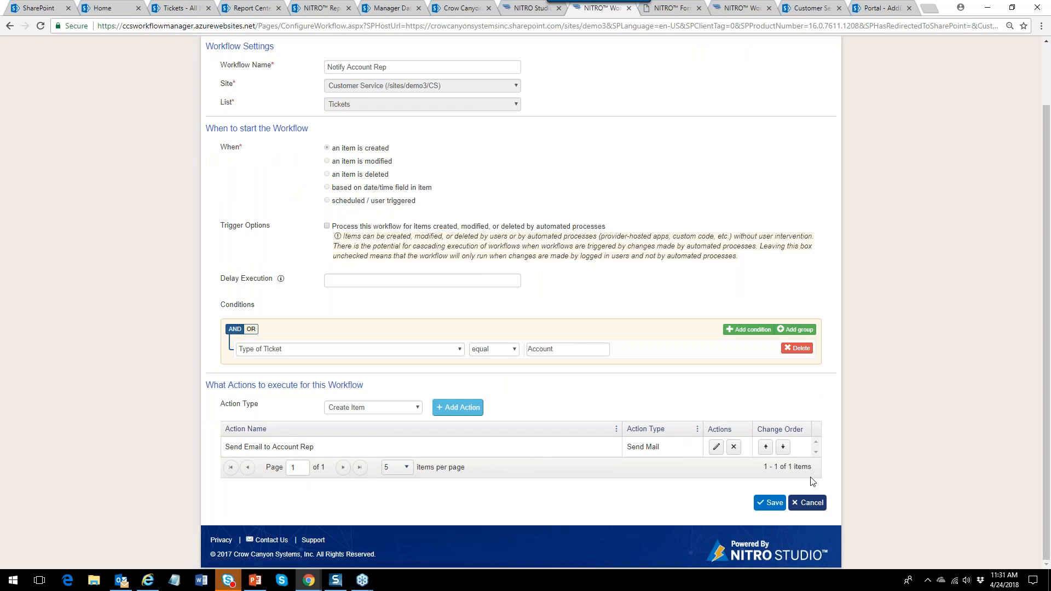
{"action": "left_click", "coordinate": [813, 504]}
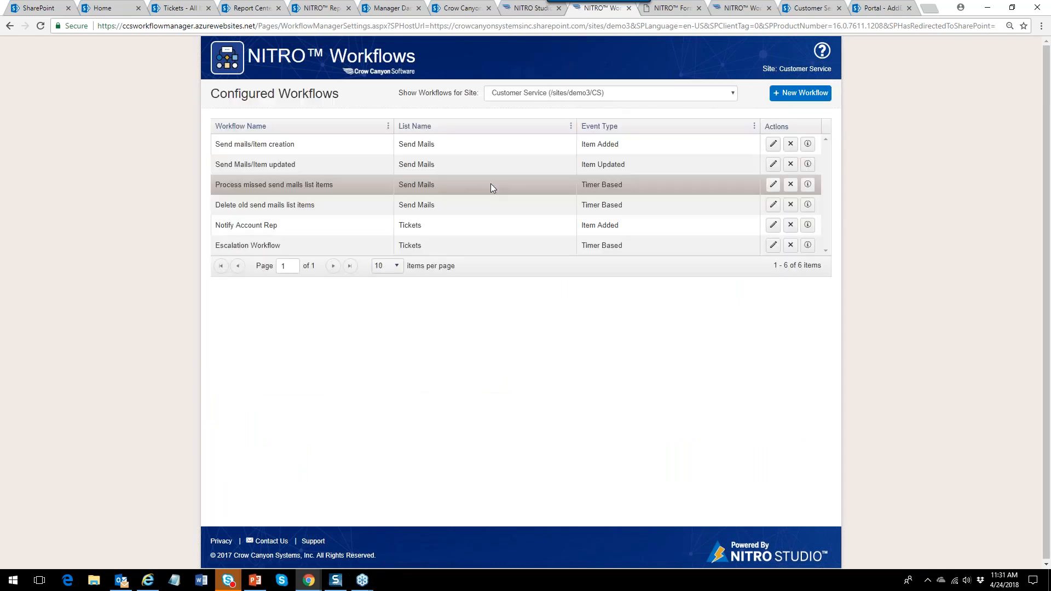
Create 'Item Creation Workflow' on Tickets, triggered when an item is created.
{"action": "left_click", "coordinate": [802, 95]}
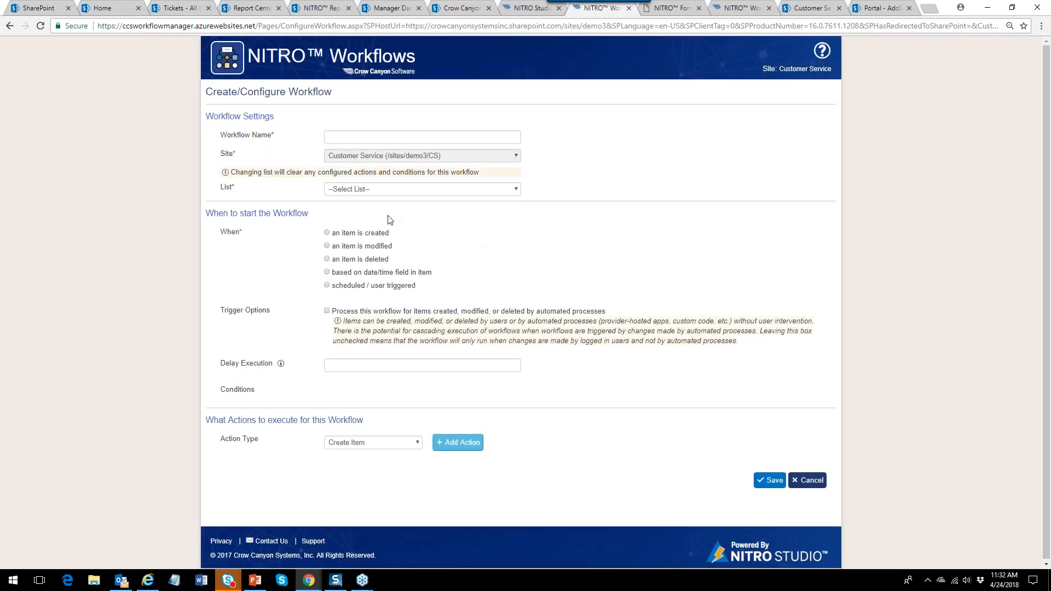
{"action": "left_click", "coordinate": [335, 142]}
{"action": "type", "text": "Item Creation Workflow"}
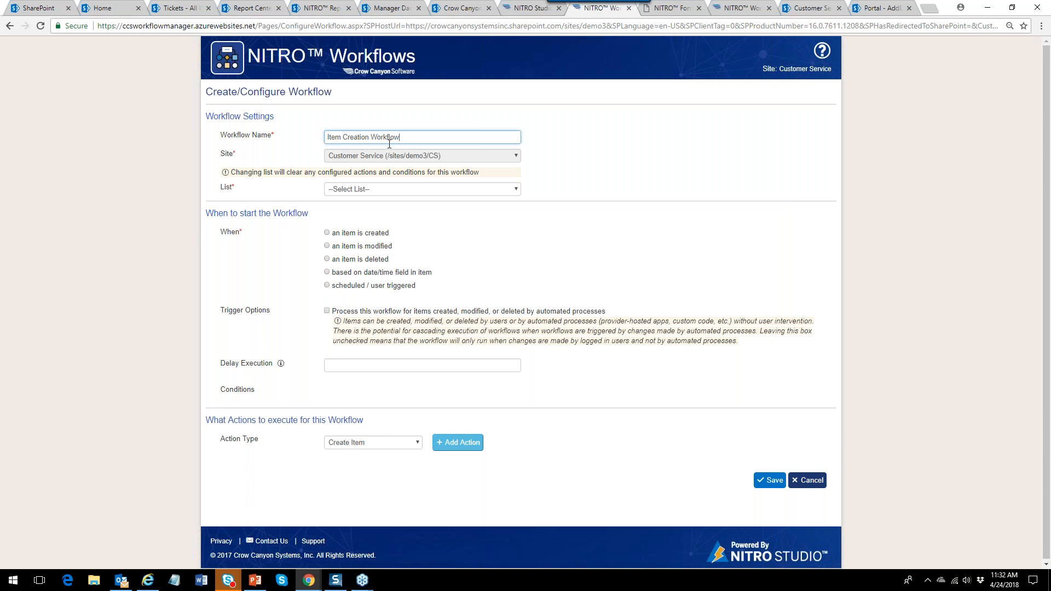
{"action": "left_click", "coordinate": [516, 190]}
{"action": "left_click_drag", "start_coordinate": [518, 220], "coordinate": [512, 288]}
{"action": "left_click", "coordinate": [458, 350]}
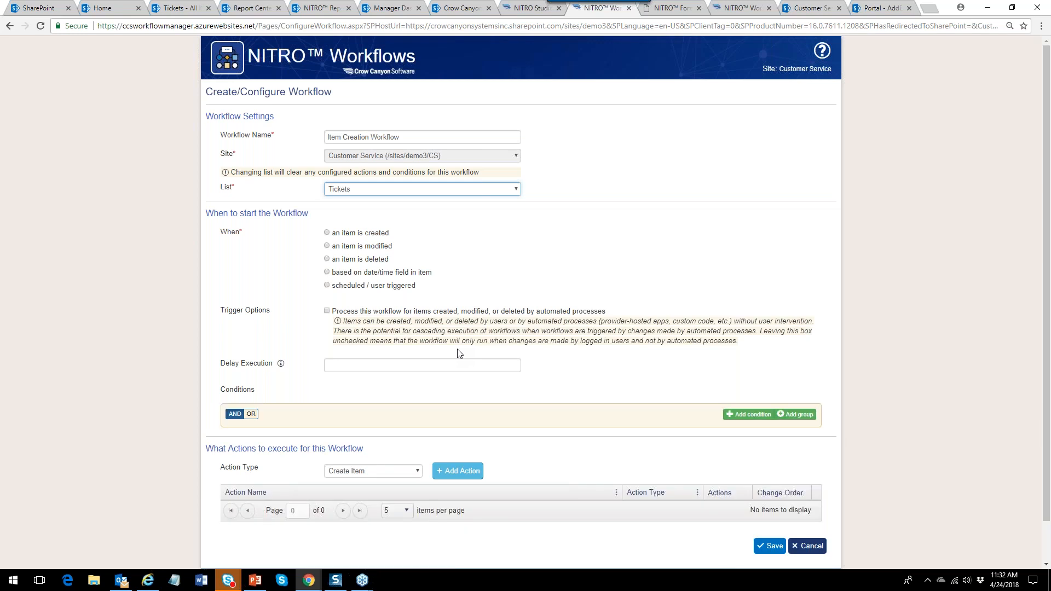
{"action": "left_click", "coordinate": [367, 233]}
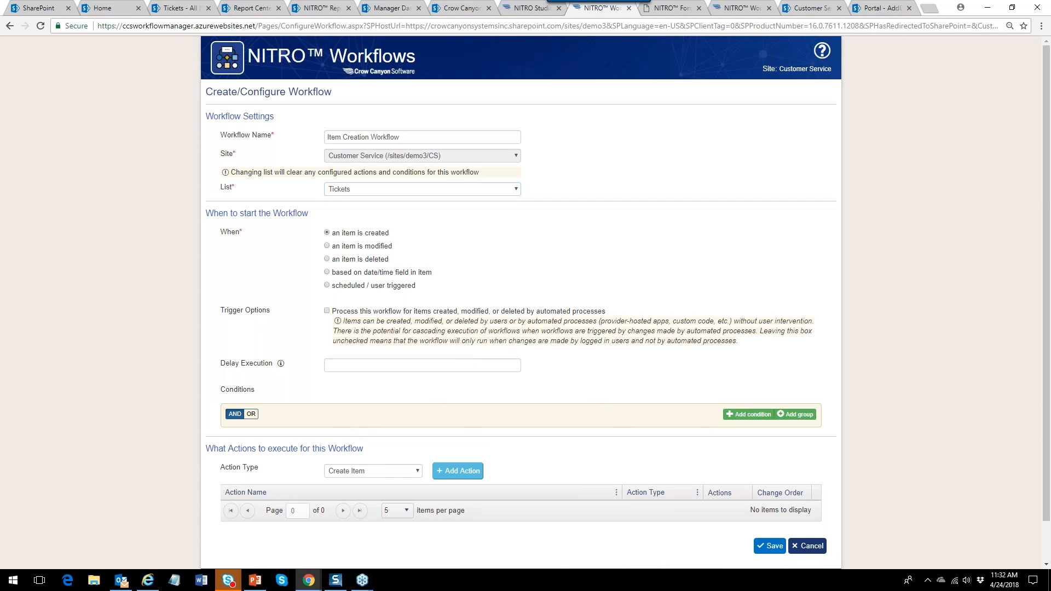
{"action": "left_click_drag", "start_coordinate": [1047, 417], "coordinate": [1050, 462]}
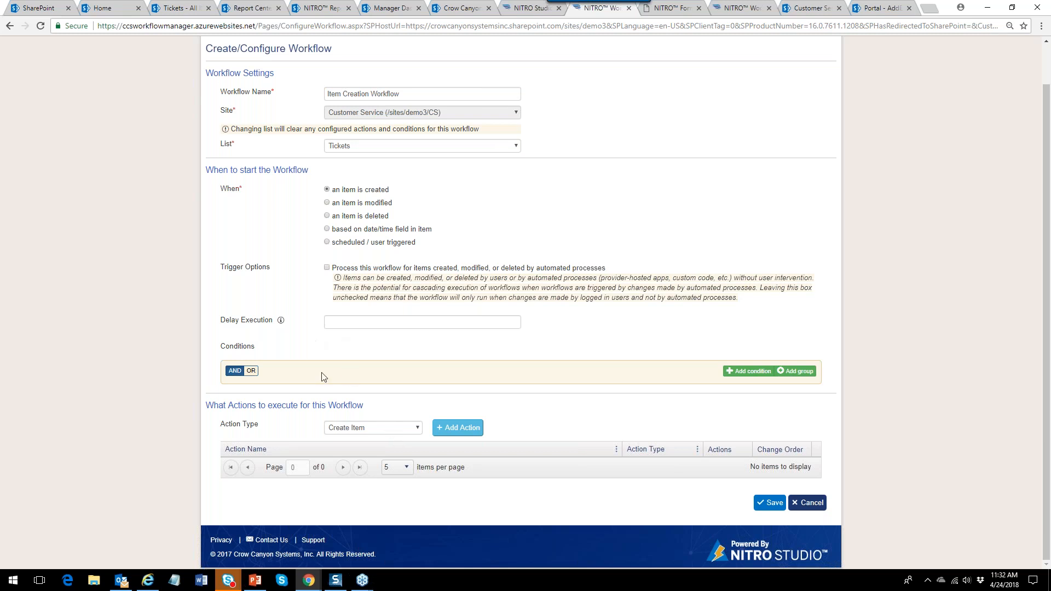
Add the condition Category equals Complaint and choose Update Item as the action type.
{"action": "left_click", "coordinate": [748, 371]}
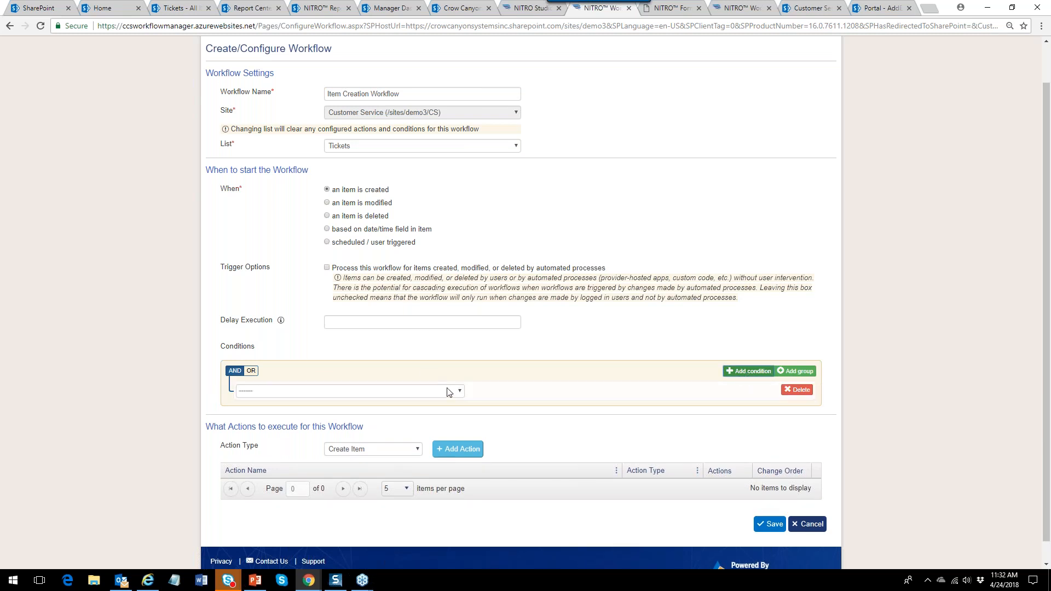
{"action": "left_click", "coordinate": [454, 392]}
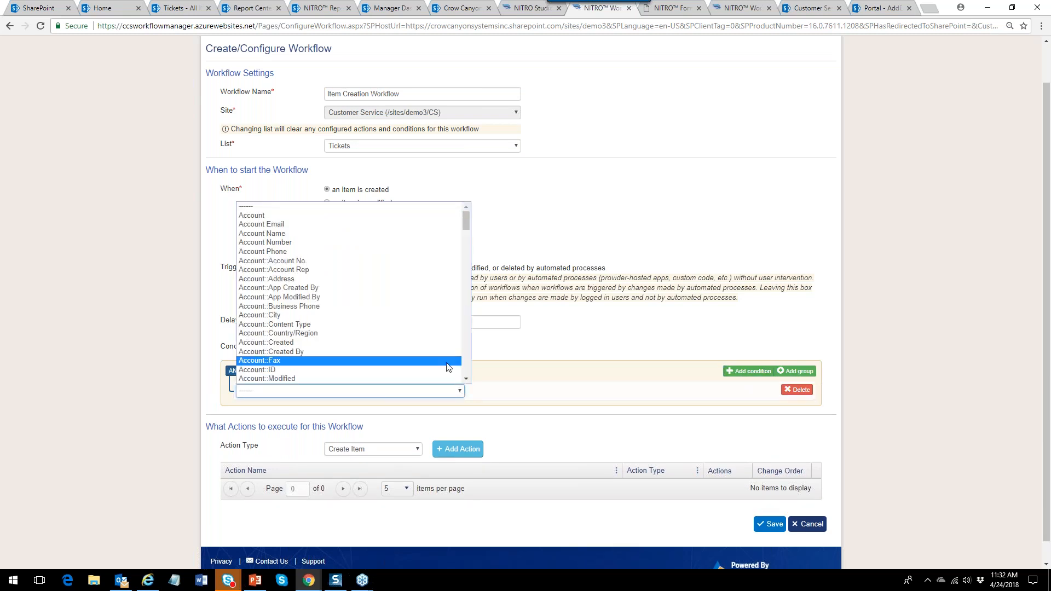
{"action": "scroll", "coordinate": [462, 365], "scroll_direction": "down", "scroll_amount": 10}
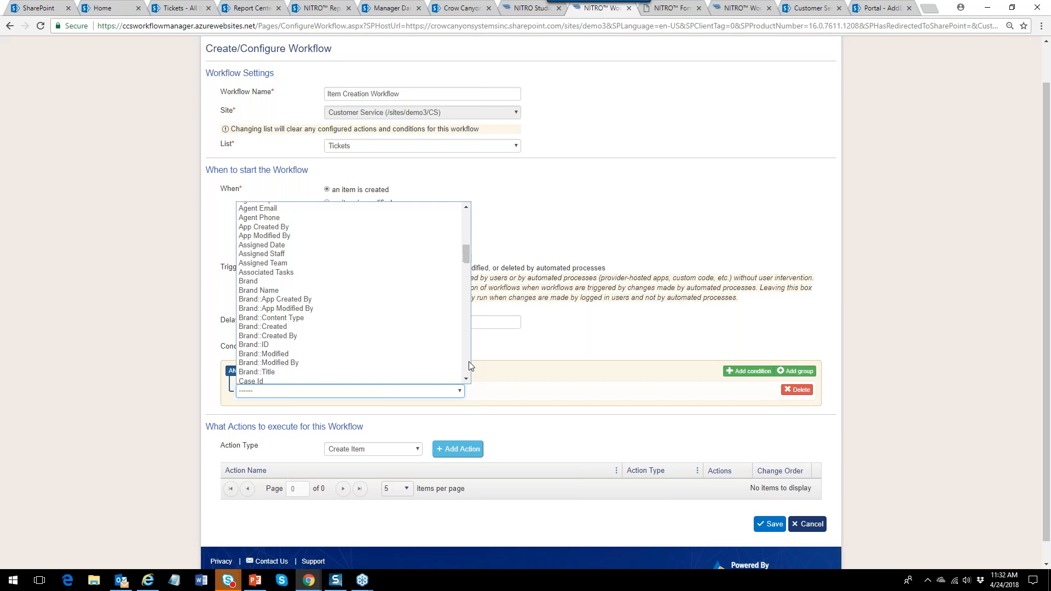
{"action": "left_click", "coordinate": [295, 240]}
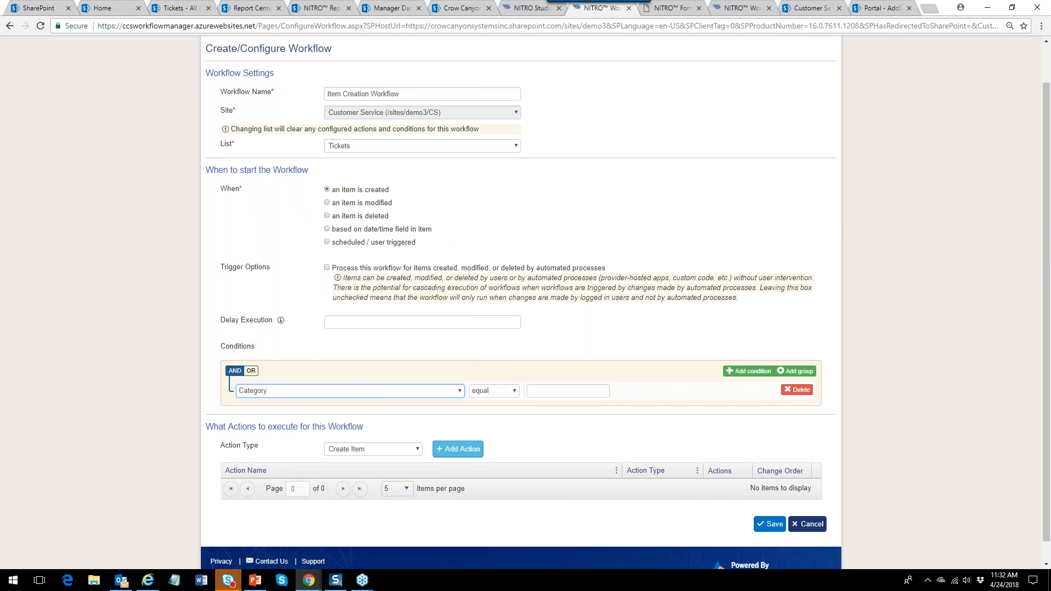
{"action": "left_click", "coordinate": [547, 392]}
{"action": "type", "text": "Complaint"}
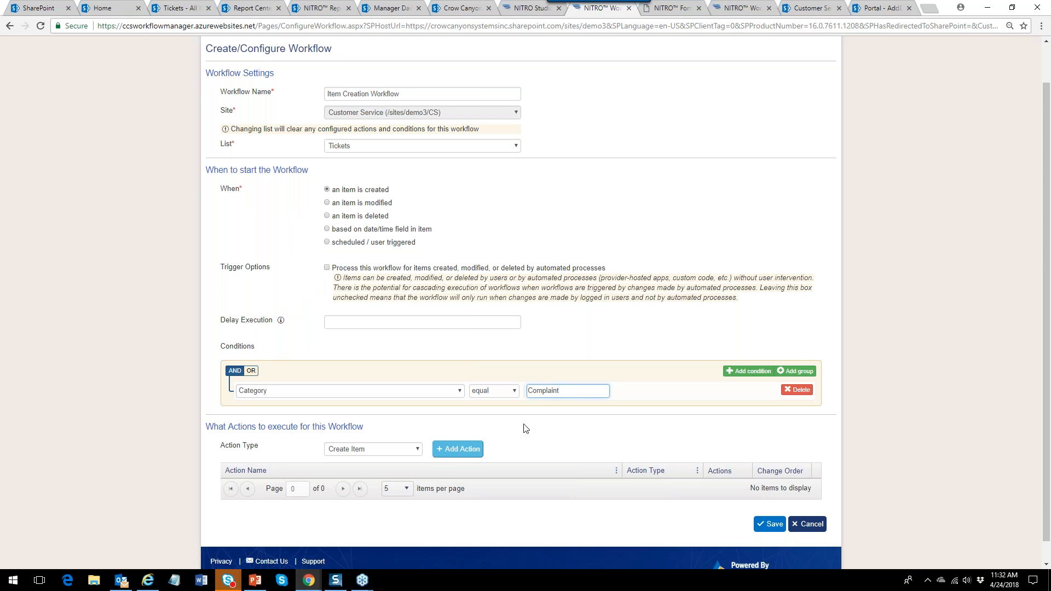
{"action": "left_click", "coordinate": [409, 452]}
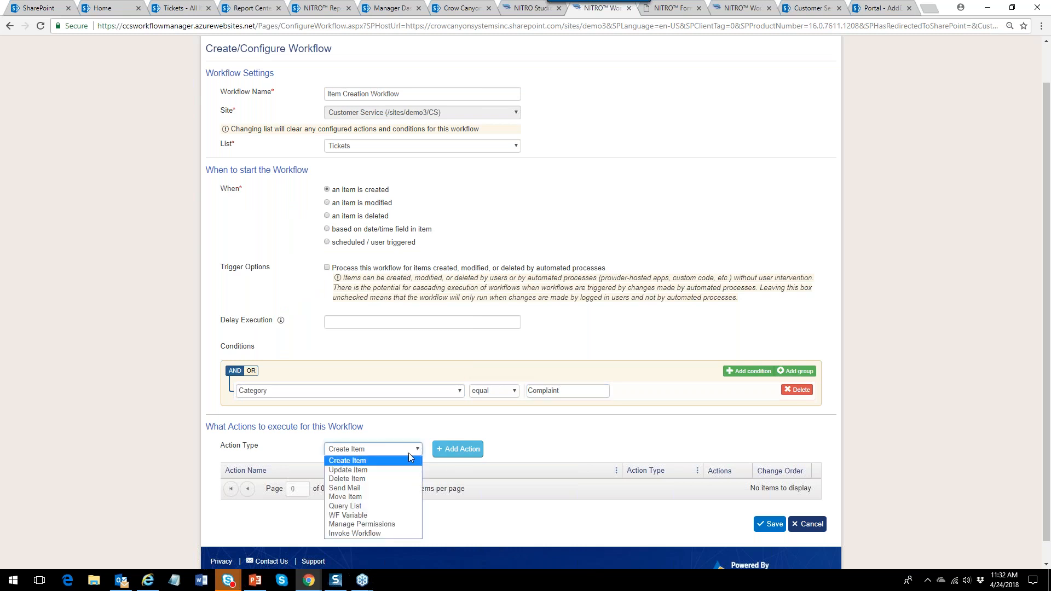
{"action": "left_click", "coordinate": [380, 470]}
Start an Update Item action named 'Assign Complaint to Group' on the Current item.
{"action": "left_click", "coordinate": [451, 458]}
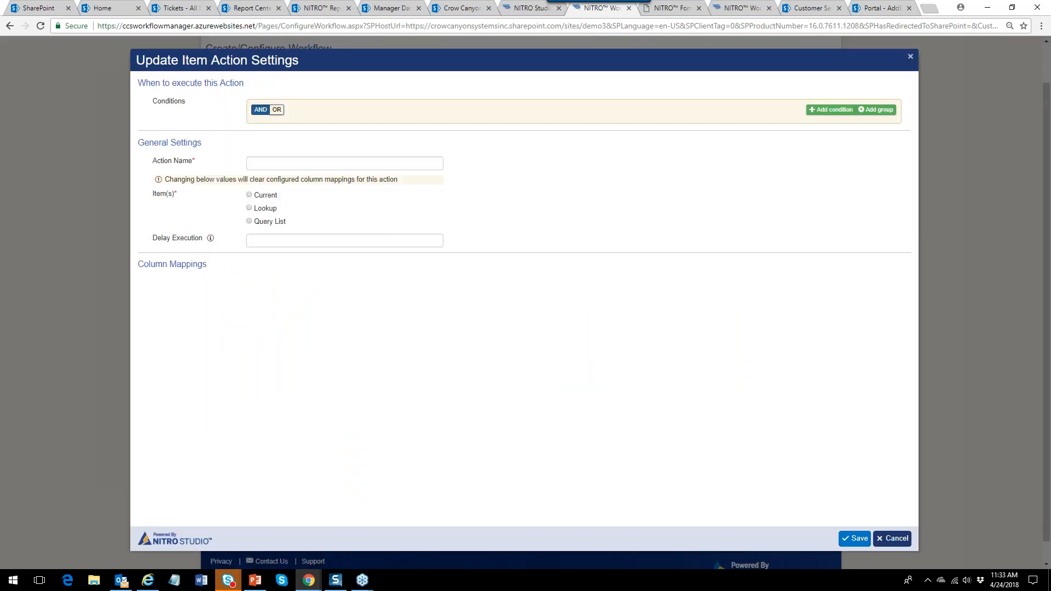
{"action": "left_click", "coordinate": [269, 162]}
{"action": "type", "text": "Assi"}
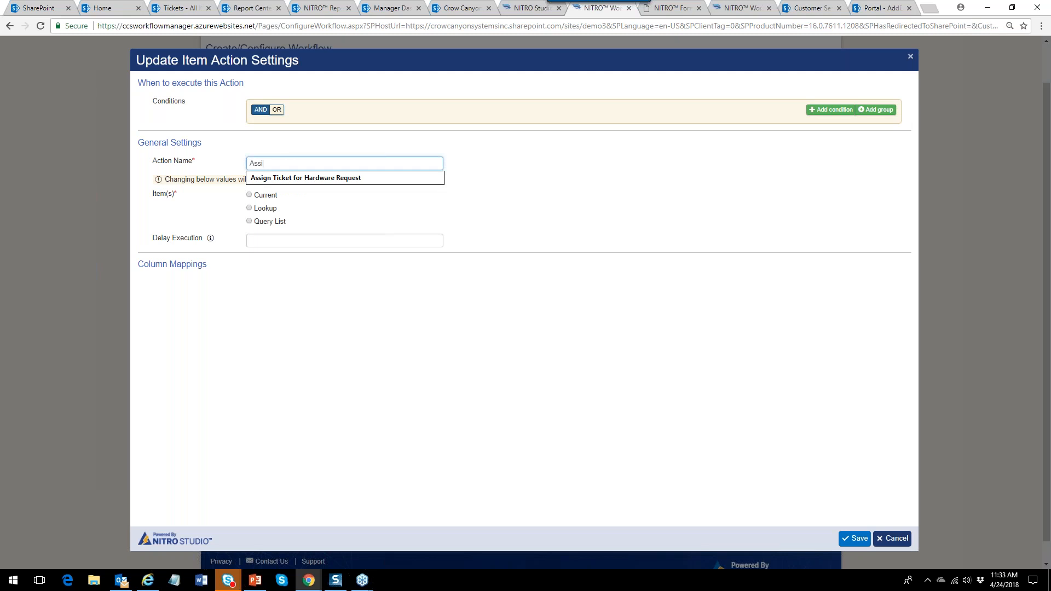
{"action": "type", "text": "gn Complaint to"}
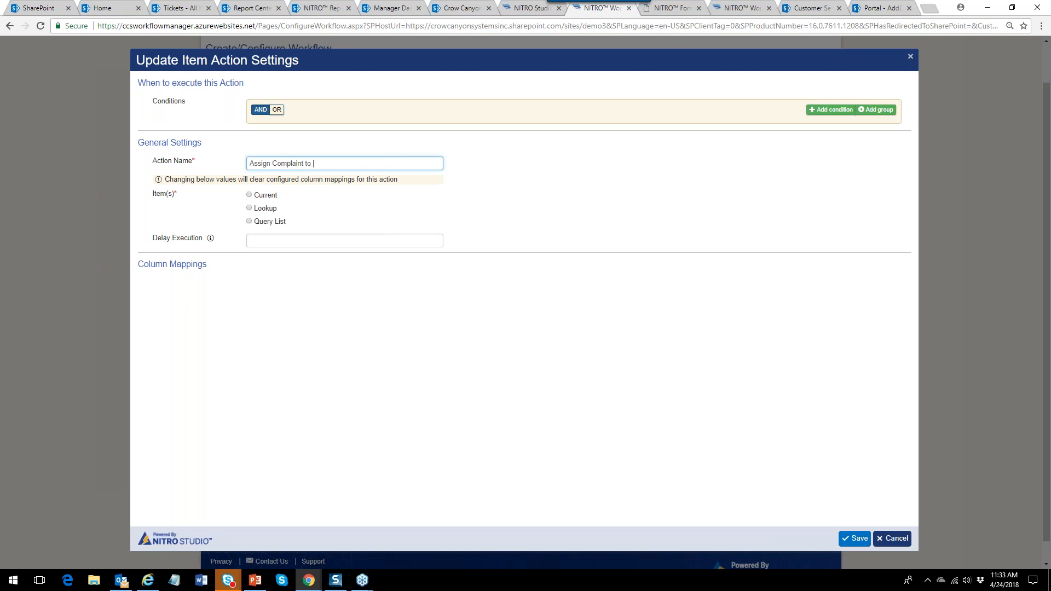
{"action": "type", "text": " Group"}
{"action": "left_click_drag", "start_coordinate": [273, 197], "coordinate": [268, 194]}
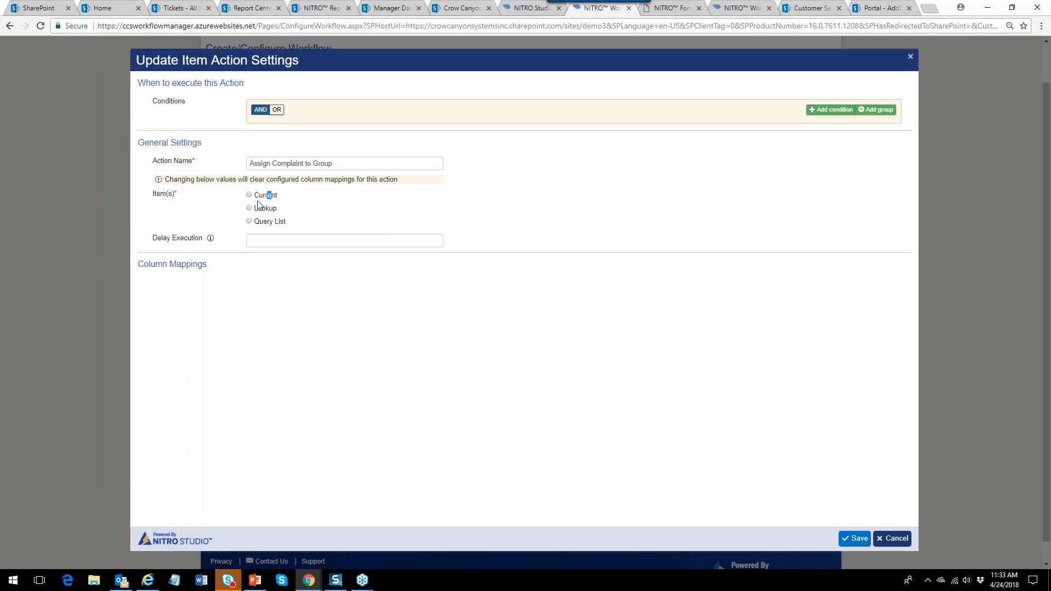
{"action": "left_click", "coordinate": [250, 194]}
Map Assigned Staff to Crow Canyon Service Group, then cancel the action and the workflow.
{"action": "left_click", "coordinate": [860, 266]}
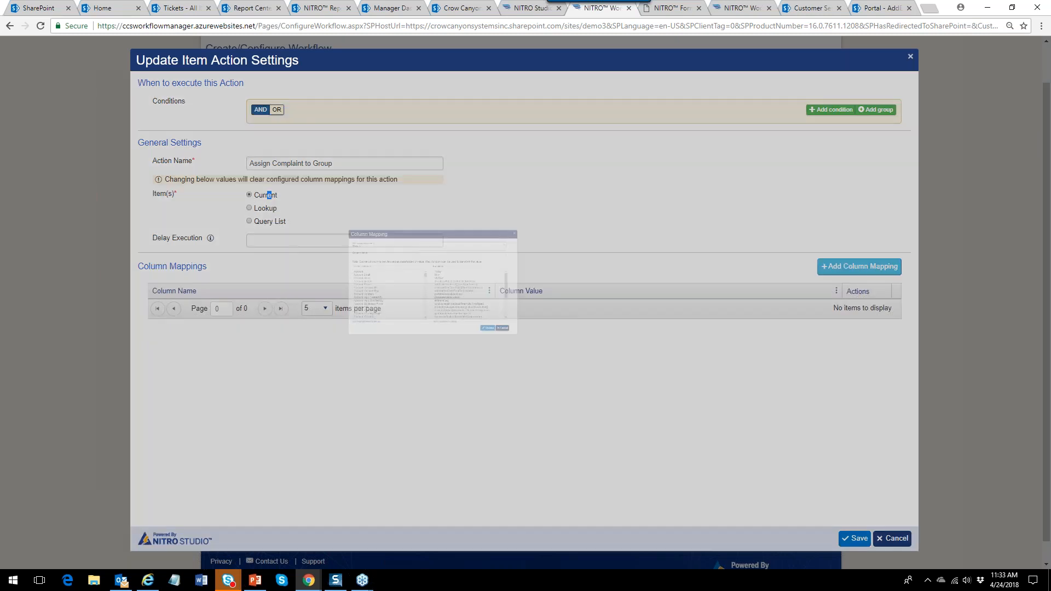
{"action": "left_click", "coordinate": [474, 181]}
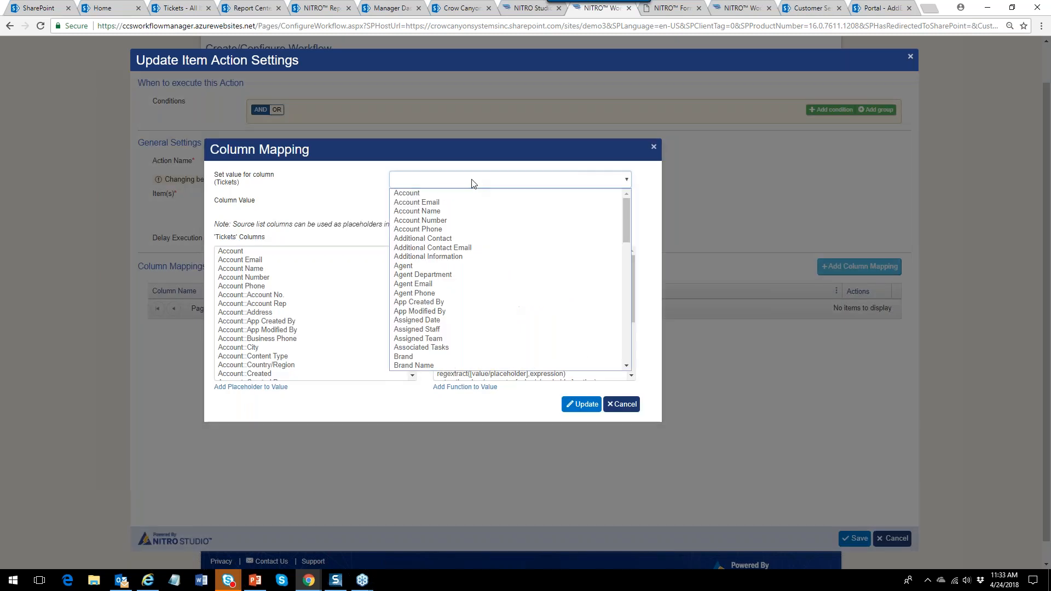
{"action": "type", "text": "as"}
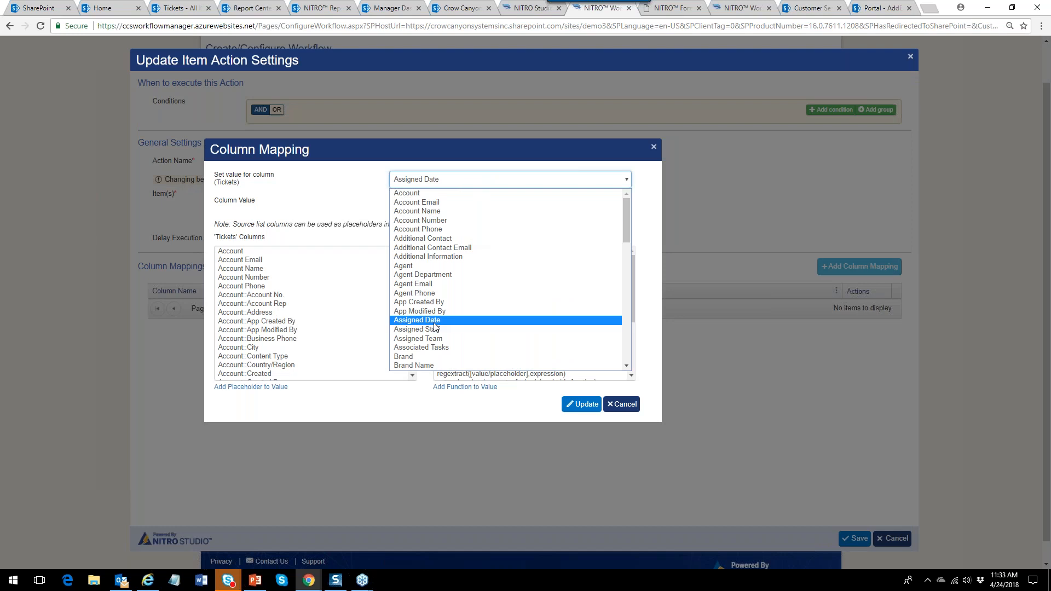
{"action": "left_click", "coordinate": [435, 328]}
{"action": "left_click", "coordinate": [501, 206]}
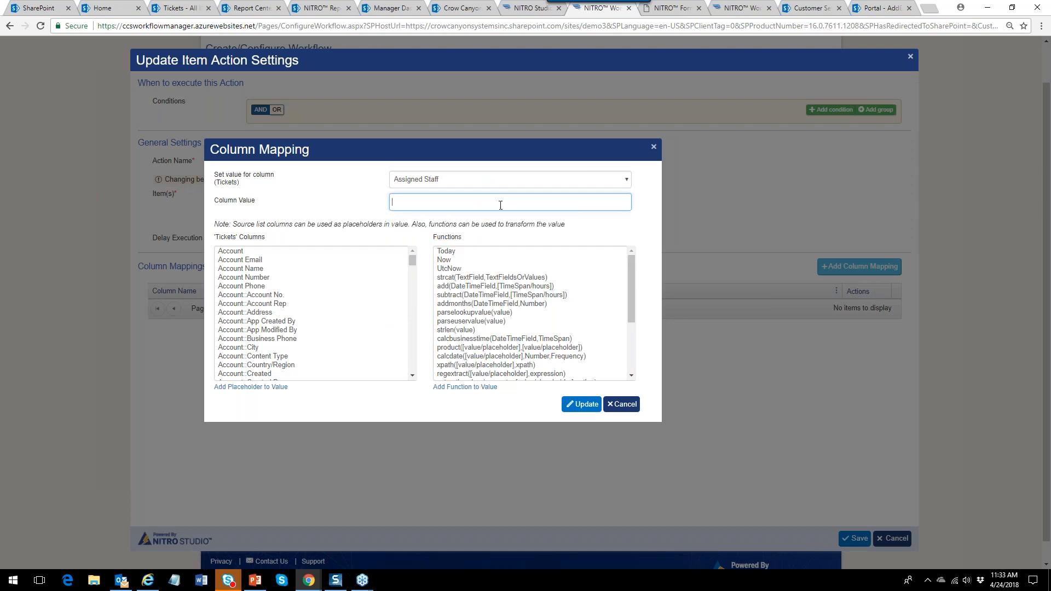
{"action": "type", "text": "yon Service Grou7p"}
{"action": "left_click", "coordinate": [589, 406]}
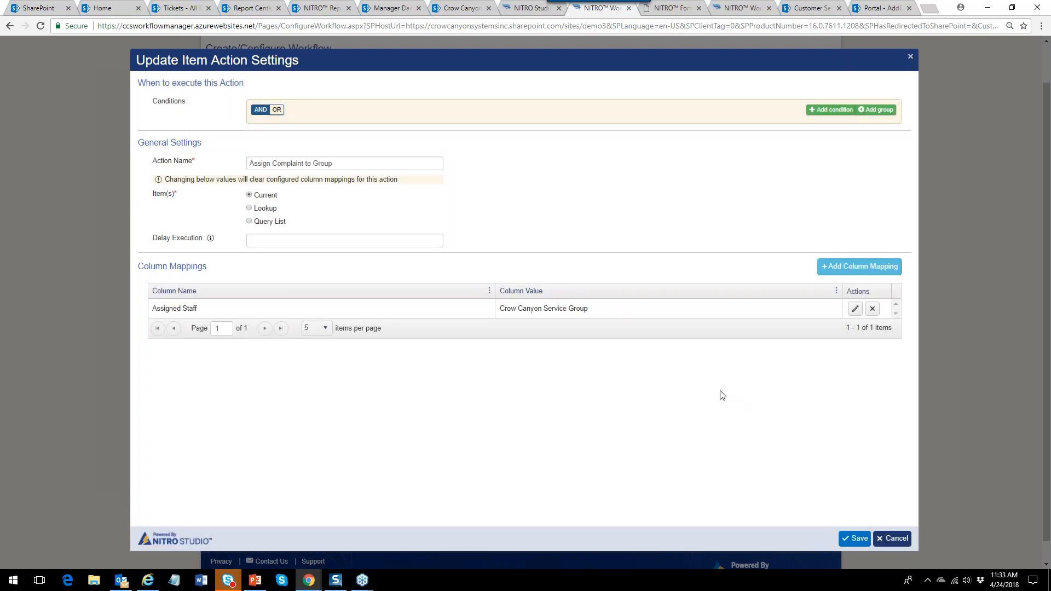
{"action": "left_click", "coordinate": [888, 540]}
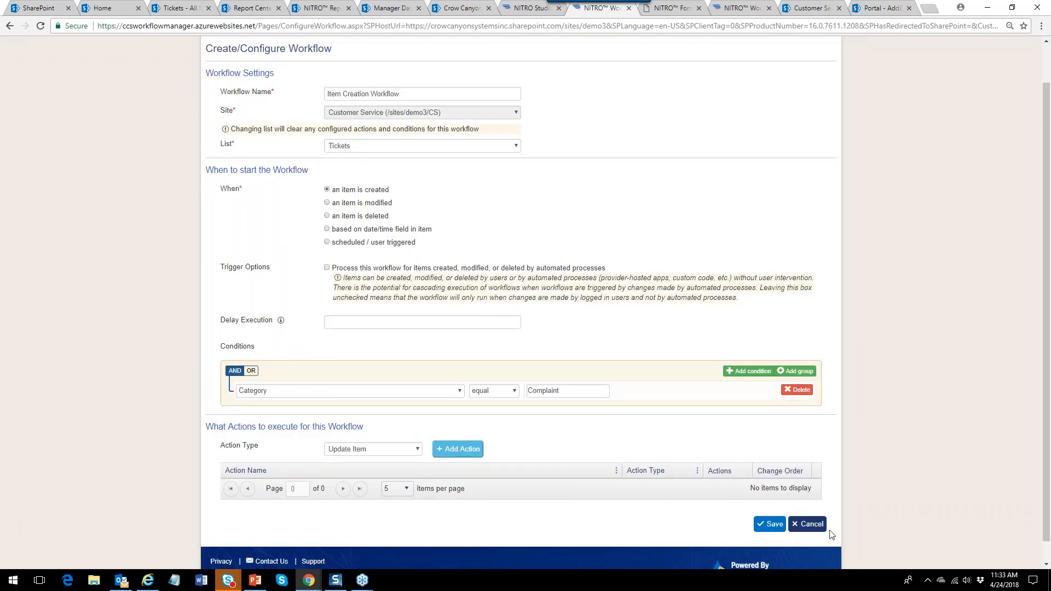
{"action": "left_click", "coordinate": [809, 524]}
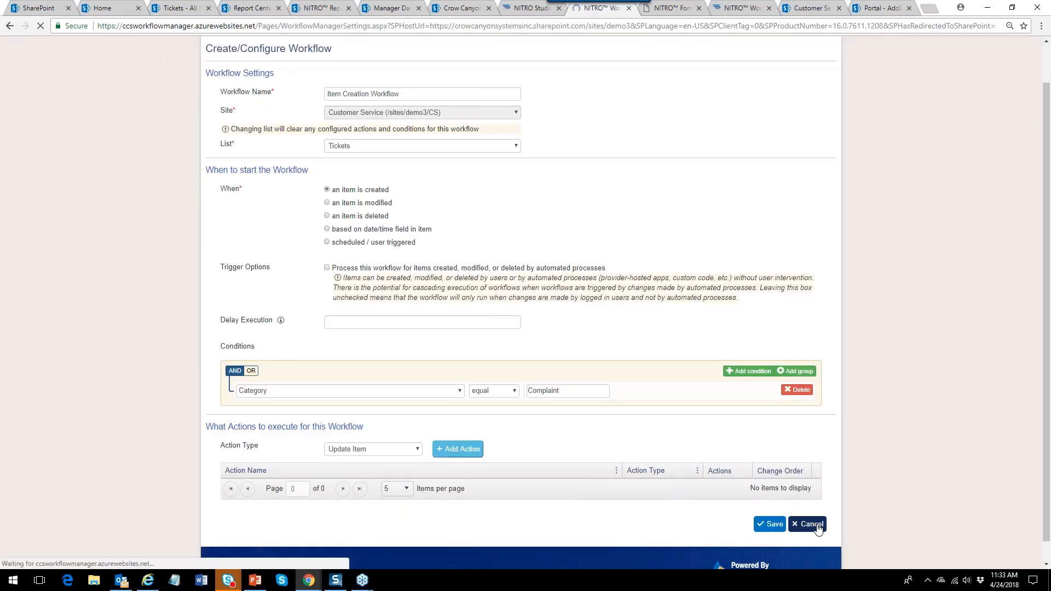
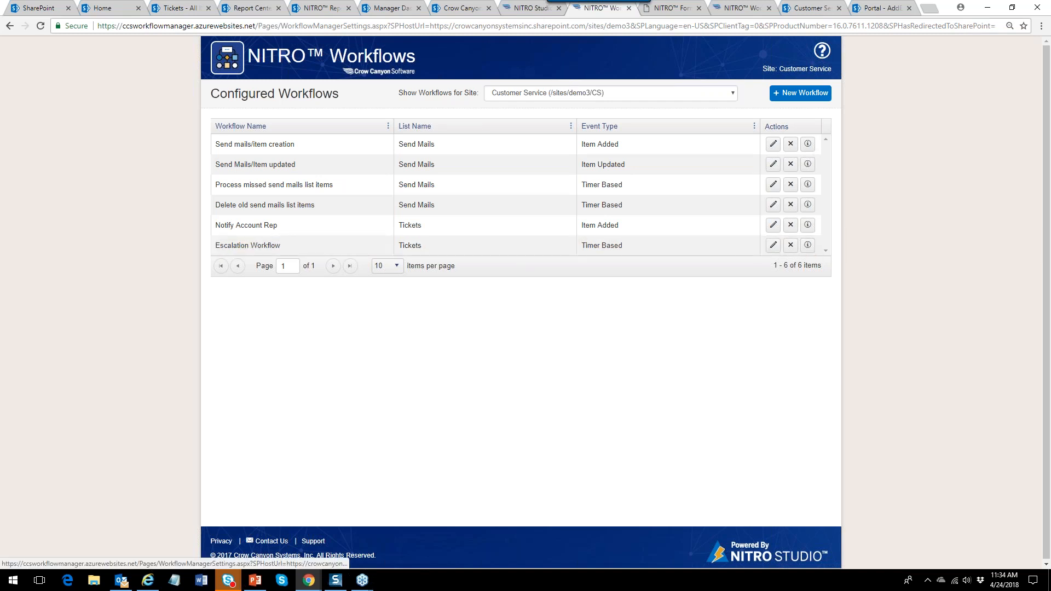
Close the NITRO Workflows tab and switch to the Report Center's Tickets by Brand chart.
{"action": "left_click", "coordinate": [630, 9]}
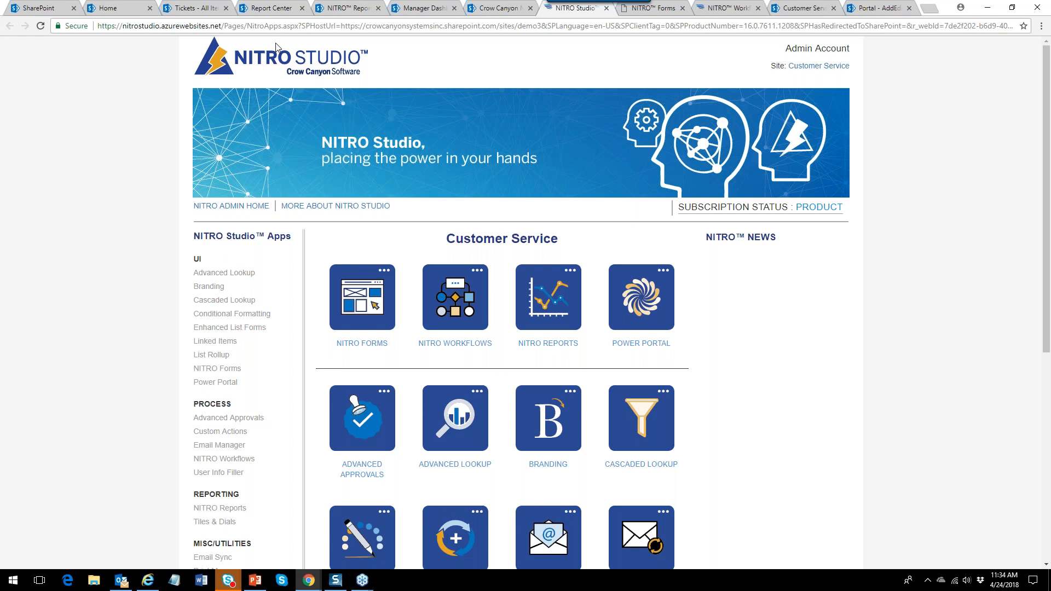
{"action": "left_click", "coordinate": [272, 7]}
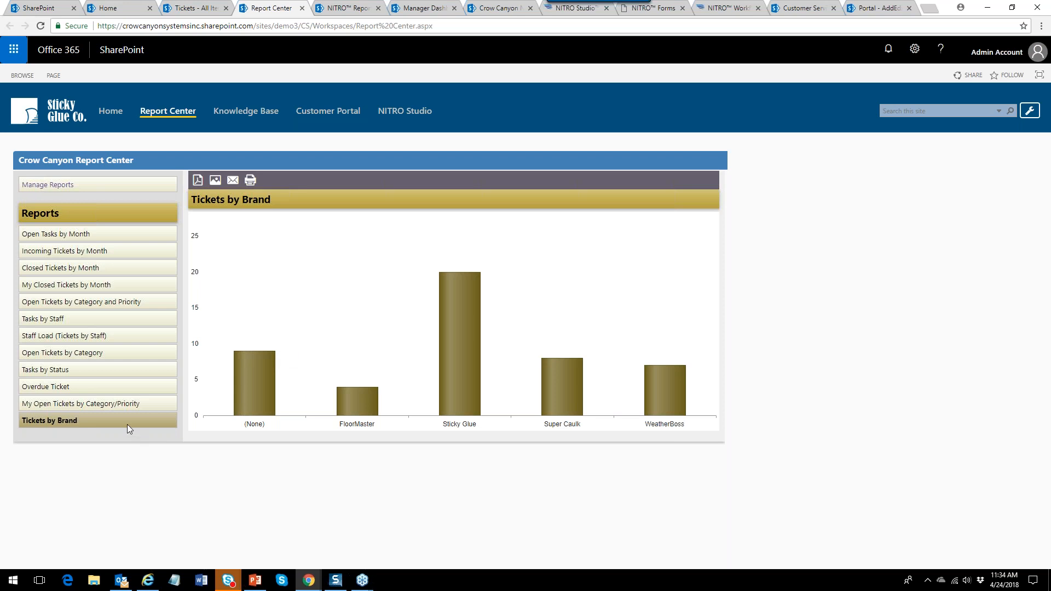
View Incoming Tickets by Month, Closed Tickets by Month and Open Tickets by Category and Priority, then Manage Reports.
{"action": "left_click", "coordinate": [75, 250]}
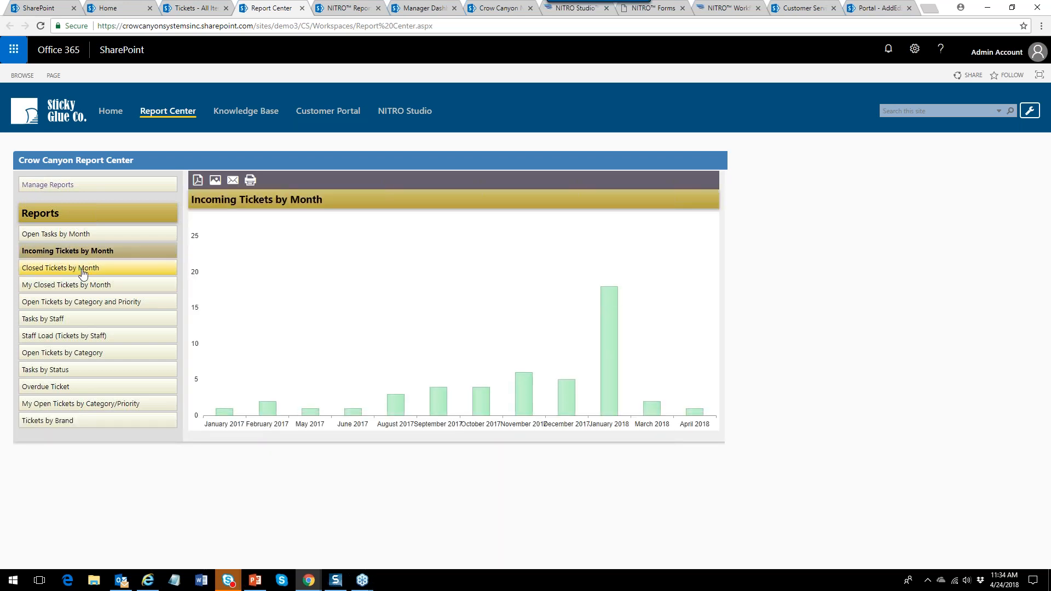
{"action": "left_click", "coordinate": [82, 270]}
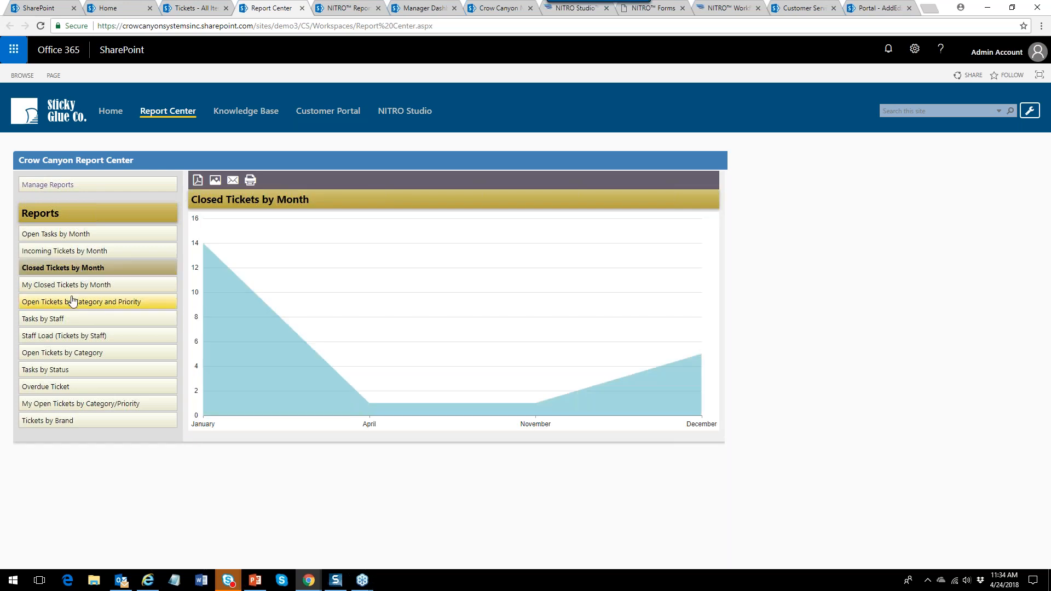
{"action": "left_click", "coordinate": [76, 303]}
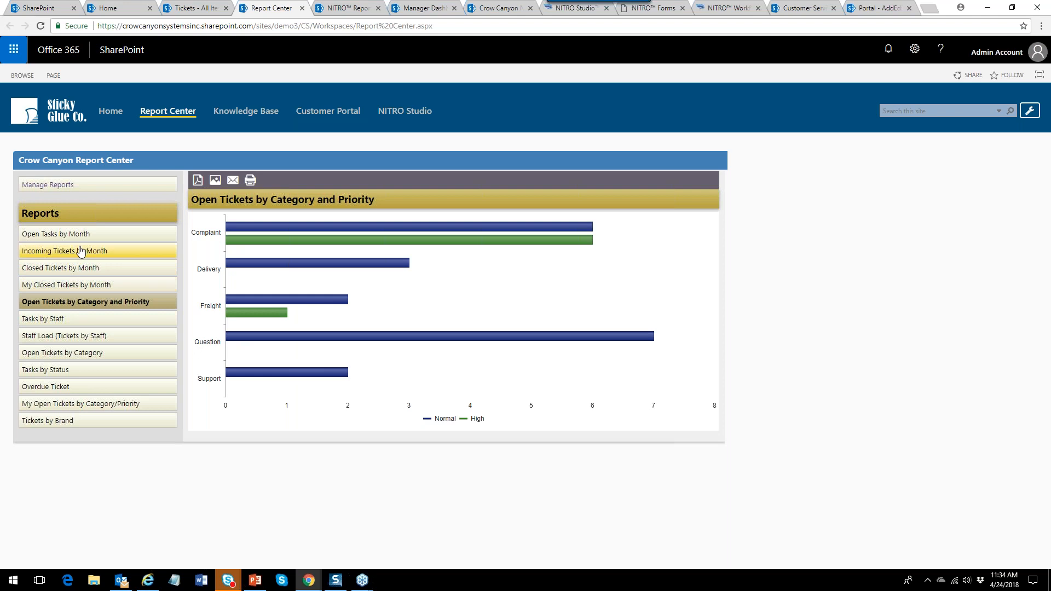
{"action": "left_click", "coordinate": [89, 186]}
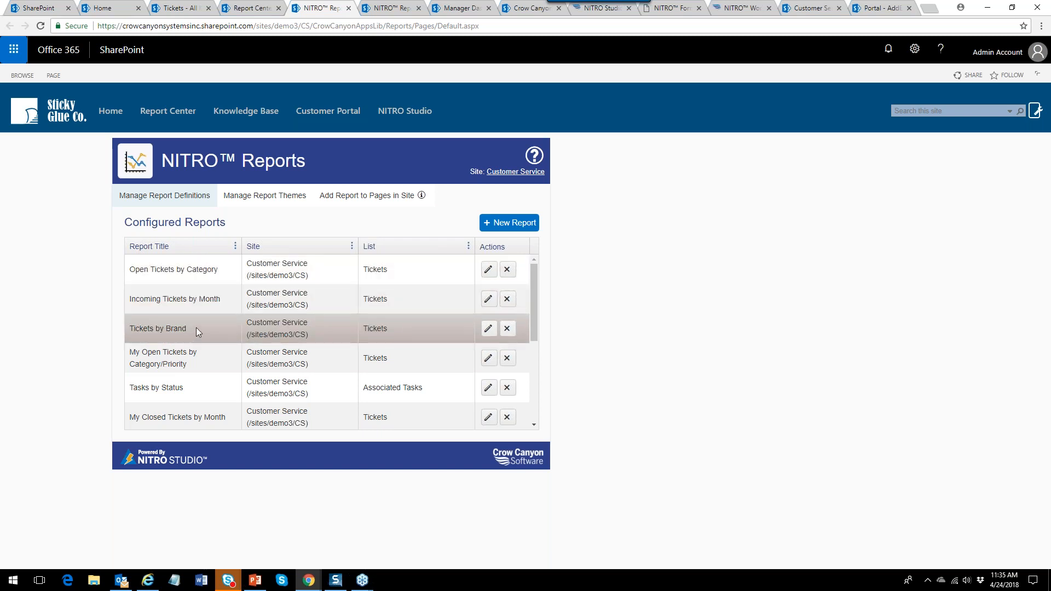
Edit the Tickets by Brand report and preview it as a Table.
{"action": "left_click", "coordinate": [489, 328]}
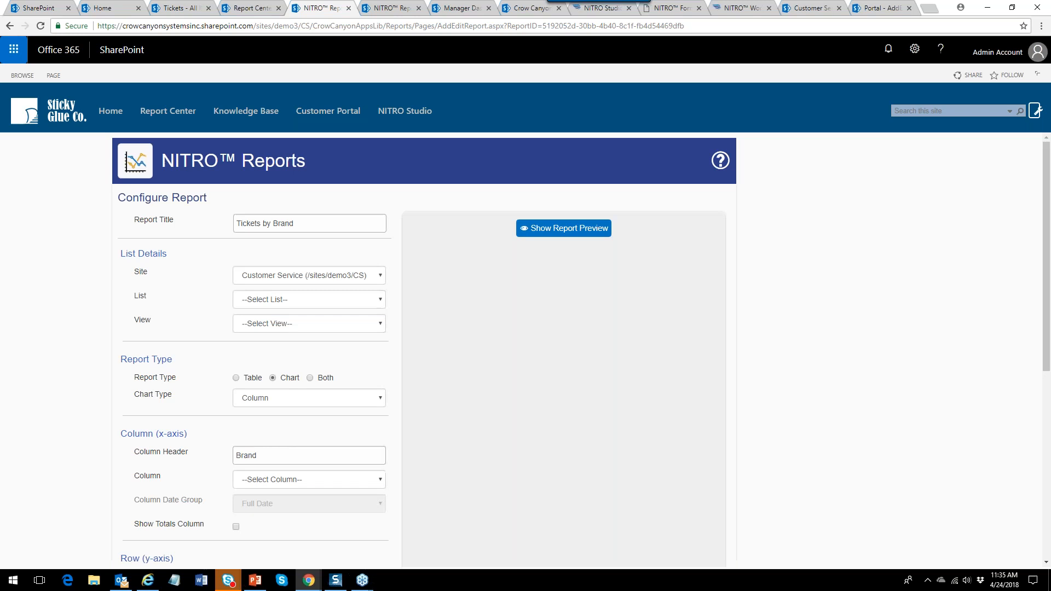
{"action": "left_click", "coordinate": [578, 229]}
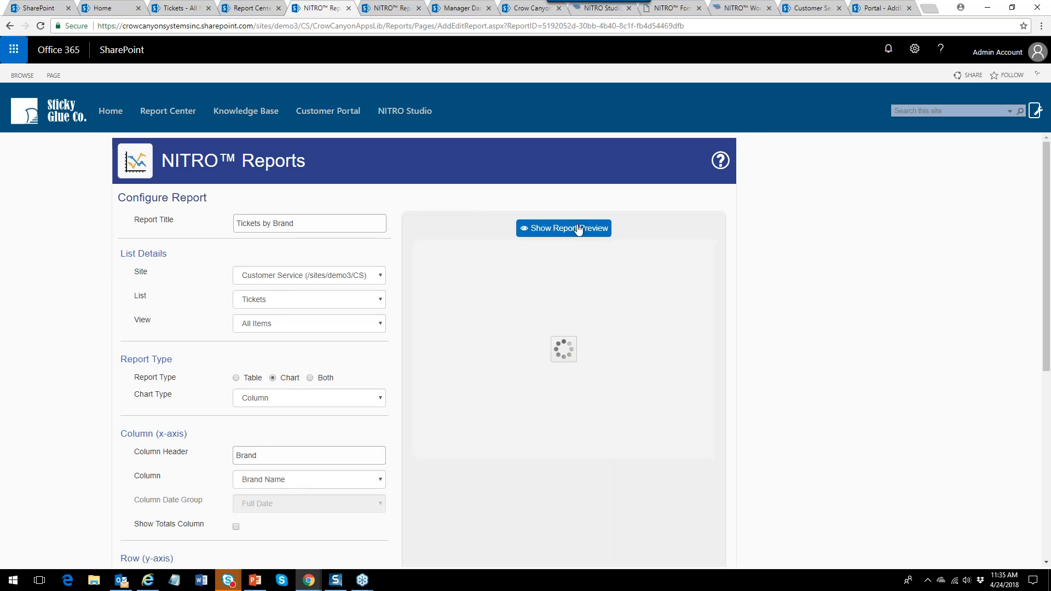
{"action": "mouse_move", "coordinate": [566, 434]}
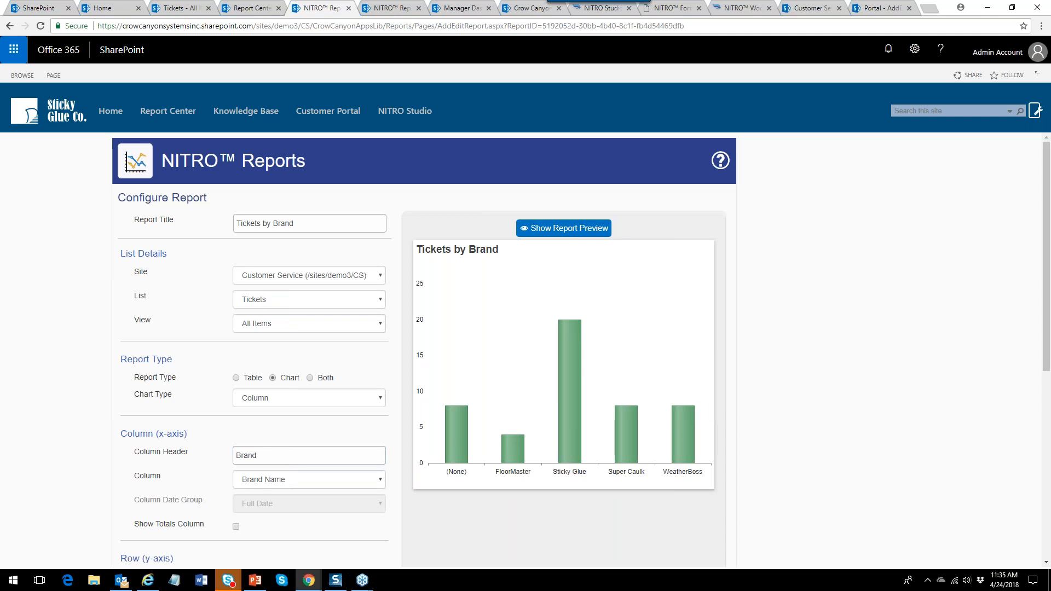
{"action": "left_click", "coordinate": [246, 382]}
{"action": "left_click", "coordinate": [604, 229]}
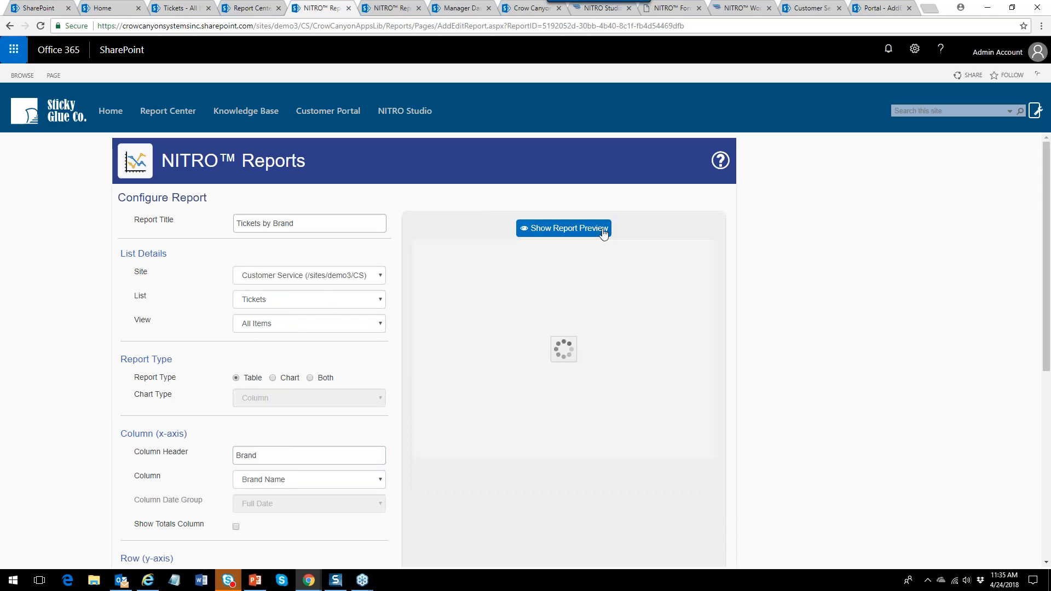
Switch the report back to a Chart of type Bar and refresh the preview.
{"action": "left_click", "coordinate": [273, 379]}
{"action": "left_click", "coordinate": [380, 398]}
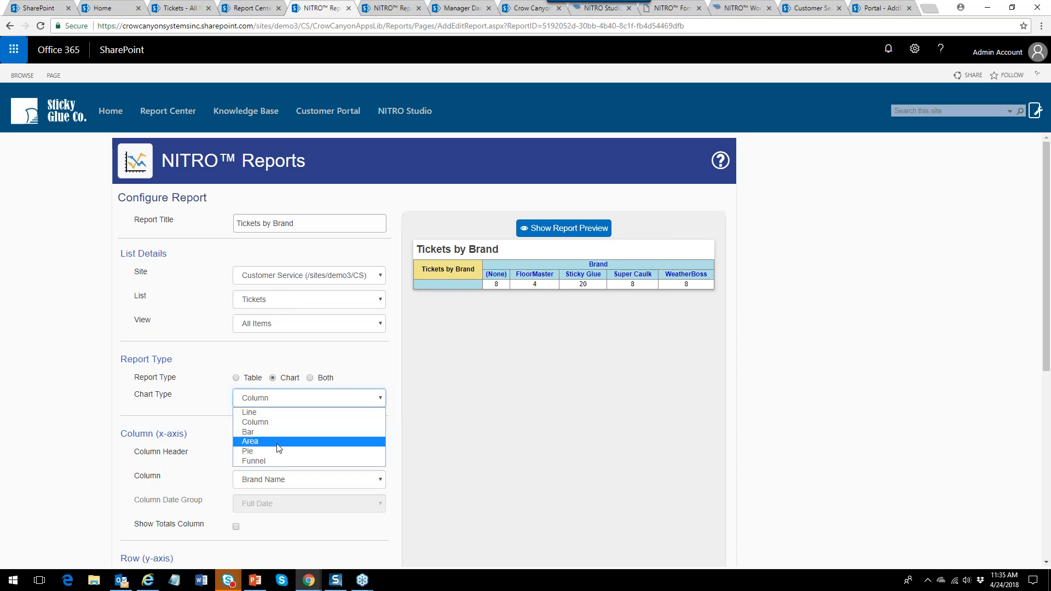
{"action": "left_click", "coordinate": [278, 432]}
{"action": "left_click", "coordinate": [564, 230]}
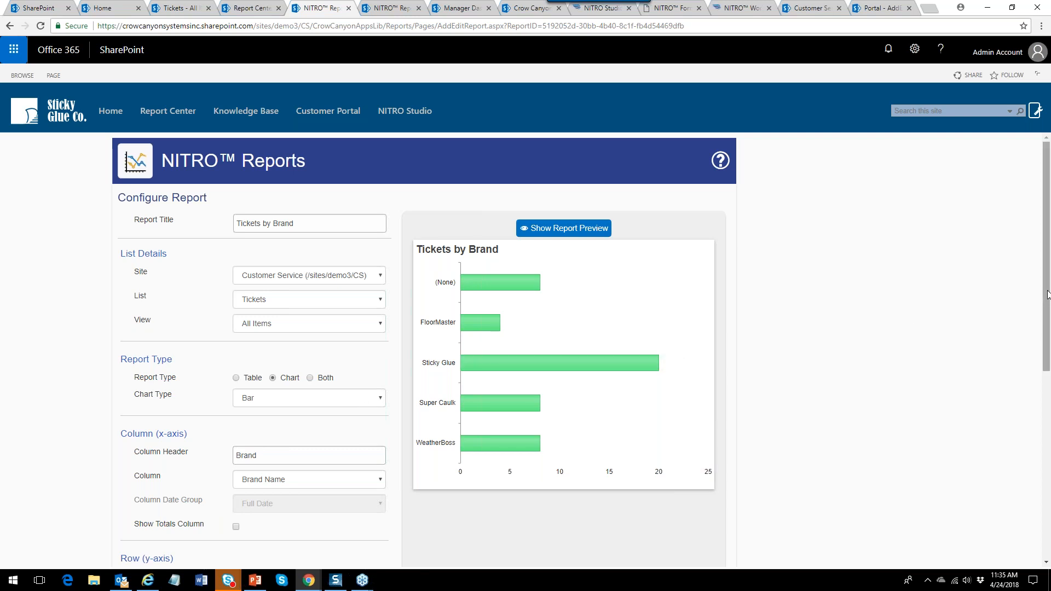
Check the report theme, keep the default, and leave without saving.
{"action": "scroll", "coordinate": [545, 520], "scroll_direction": "down", "scroll_amount": 4}
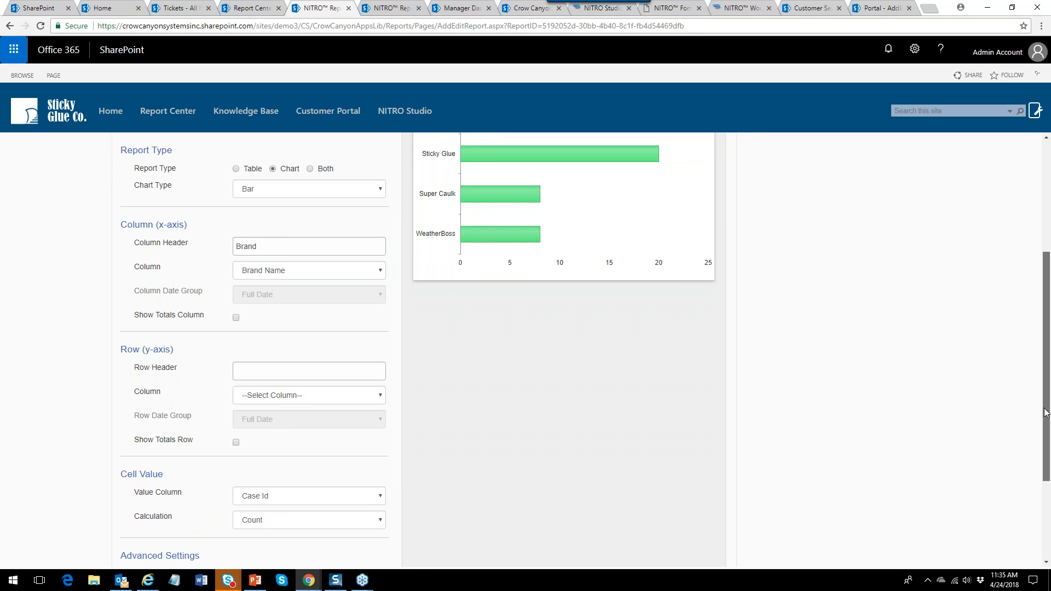
{"action": "scroll", "coordinate": [1046, 413], "scroll_direction": "down", "scroll_amount": 2}
{"action": "left_click", "coordinate": [377, 470]}
{"action": "left_click", "coordinate": [377, 469]}
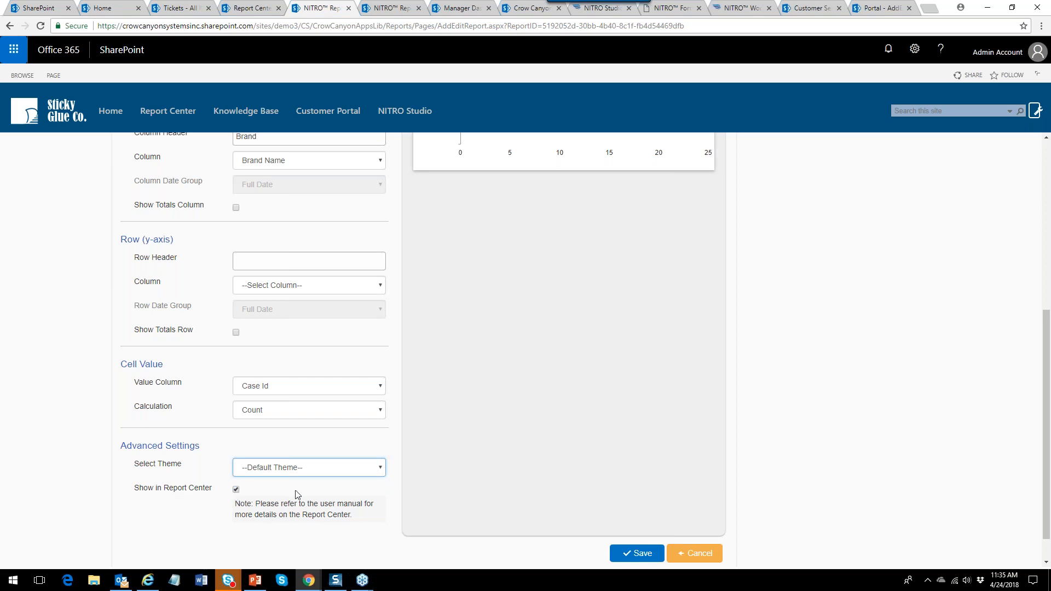
{"action": "left_click_drag", "start_coordinate": [1047, 350], "coordinate": [1046, 137]}
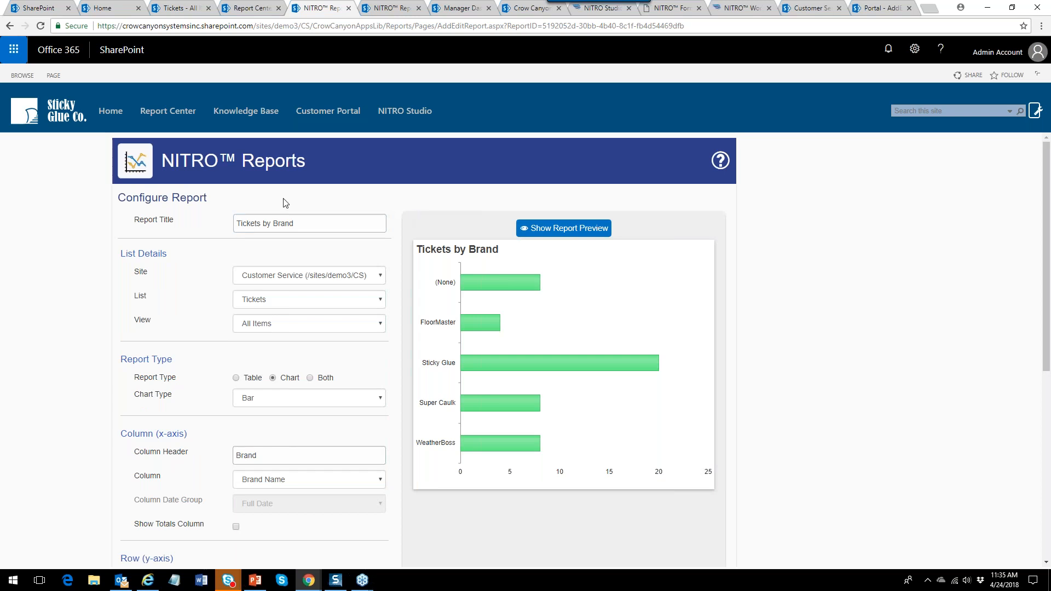
{"action": "left_click", "coordinate": [9, 26]}
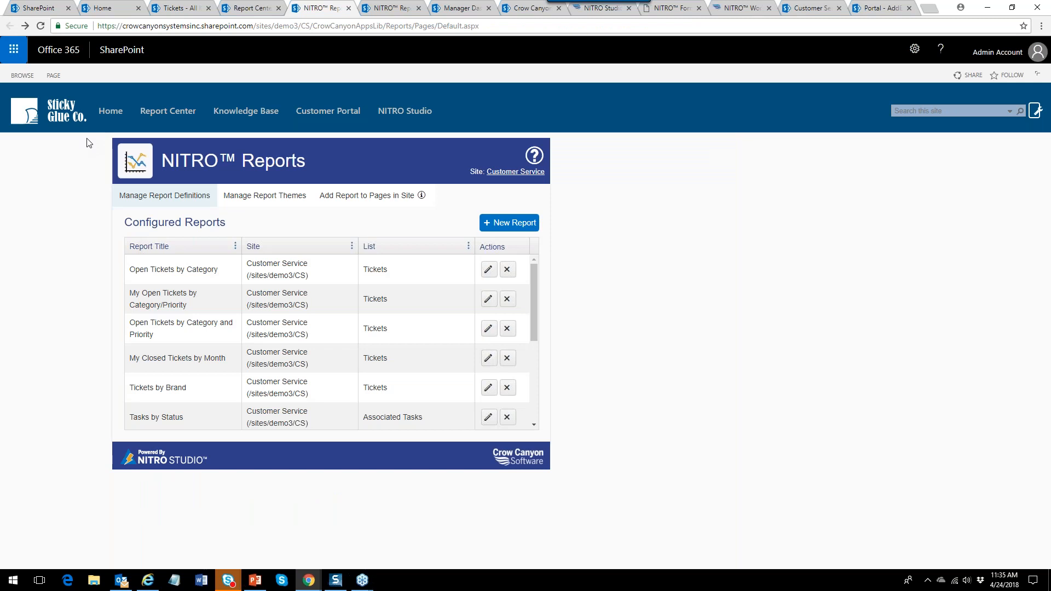
Look at Add Report to Pages in Site, return to report definitions, then view the Manager Dashboard.
{"action": "left_click", "coordinate": [340, 198]}
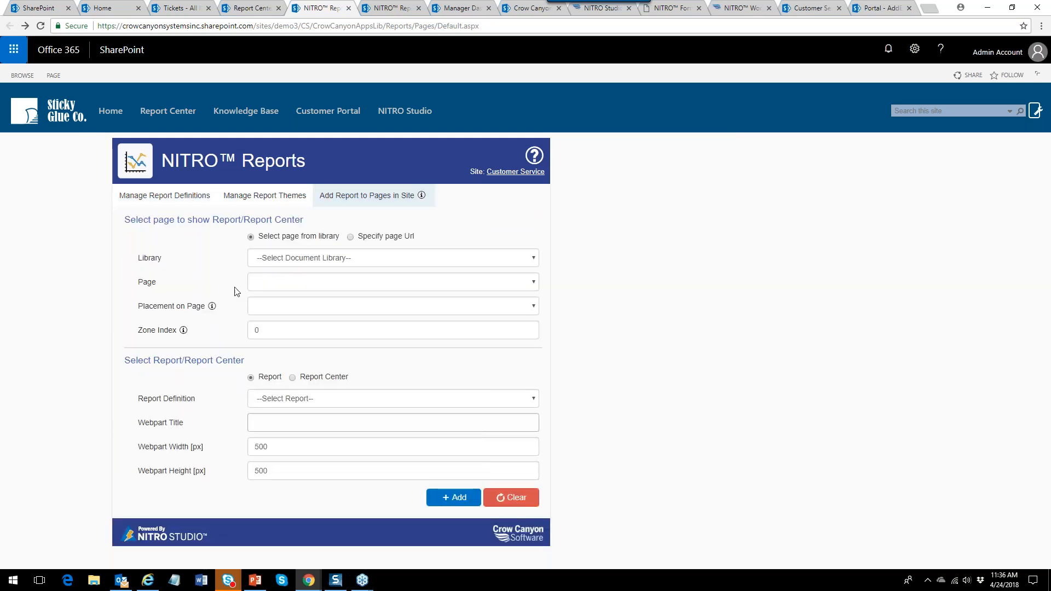
{"action": "left_click", "coordinate": [169, 201]}
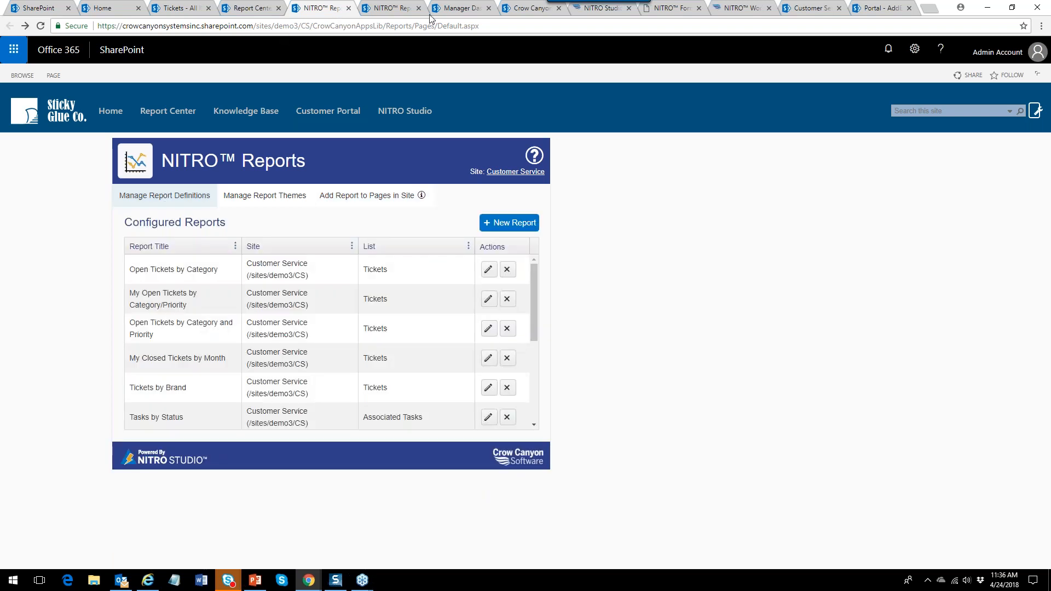
{"action": "left_click", "coordinate": [464, 12]}
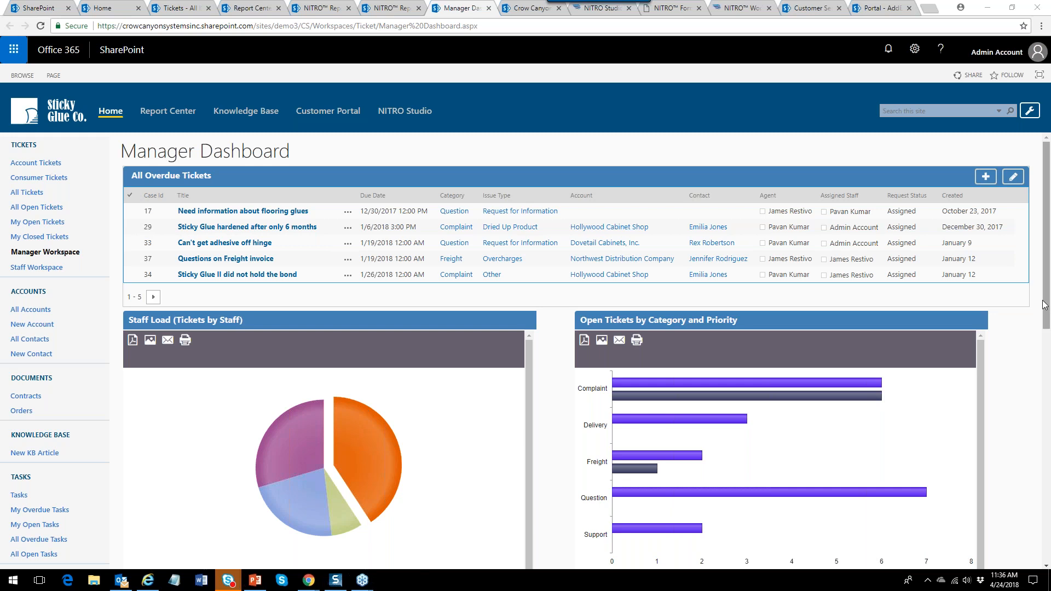
{"action": "mouse_move", "coordinate": [1047, 301]}
{"action": "left_mouse_down"}
{"action": "mouse_move", "coordinate": [1047, 503]}
{"action": "mouse_move", "coordinate": [1047, 301]}
{"action": "left_mouse_up"}
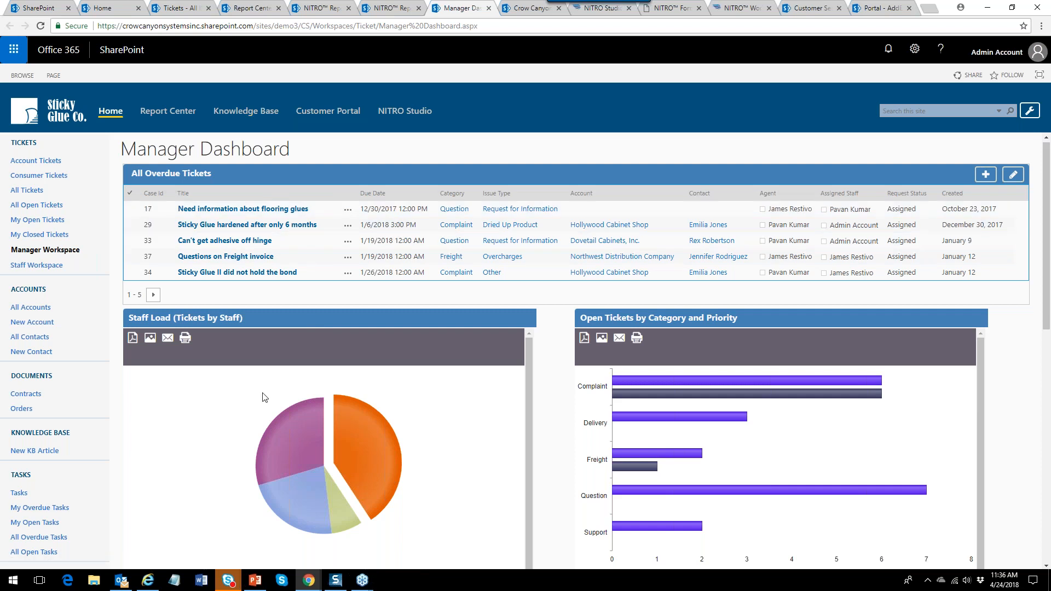
In the Report Center view My Closed Tickets by Month, Open Tickets by Category, Overdue Ticket, then Manage Reports.
{"action": "left_click", "coordinate": [263, 9]}
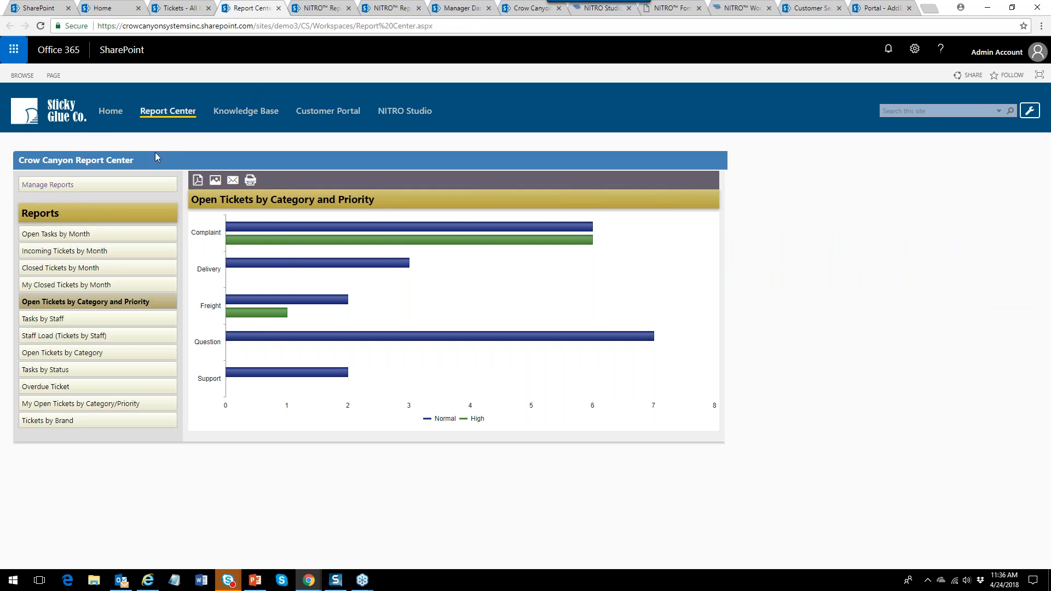
{"action": "left_click", "coordinate": [118, 283]}
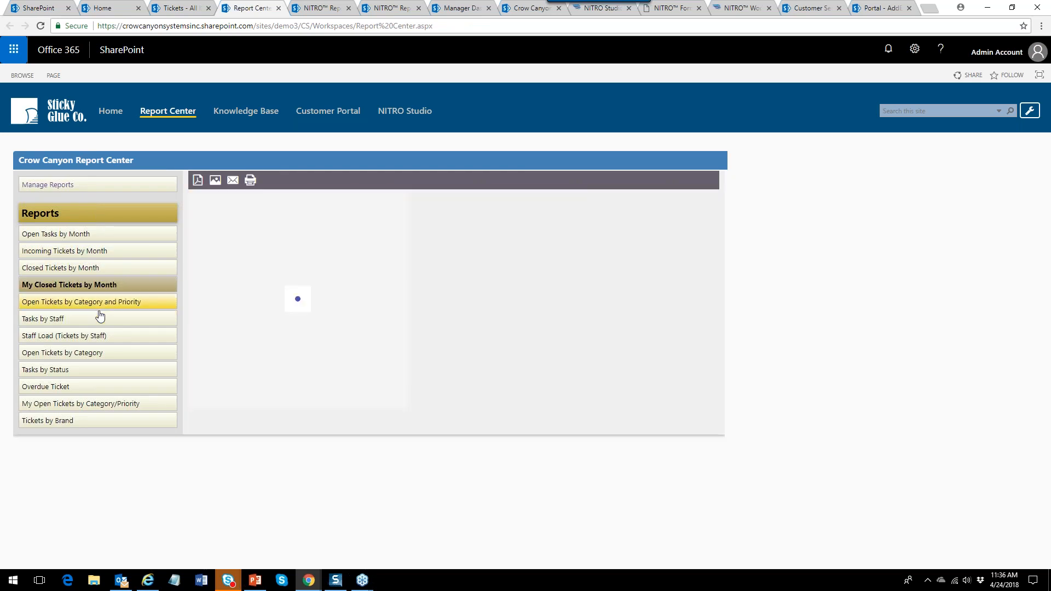
{"action": "left_click", "coordinate": [82, 353]}
{"action": "left_click", "coordinate": [77, 388]}
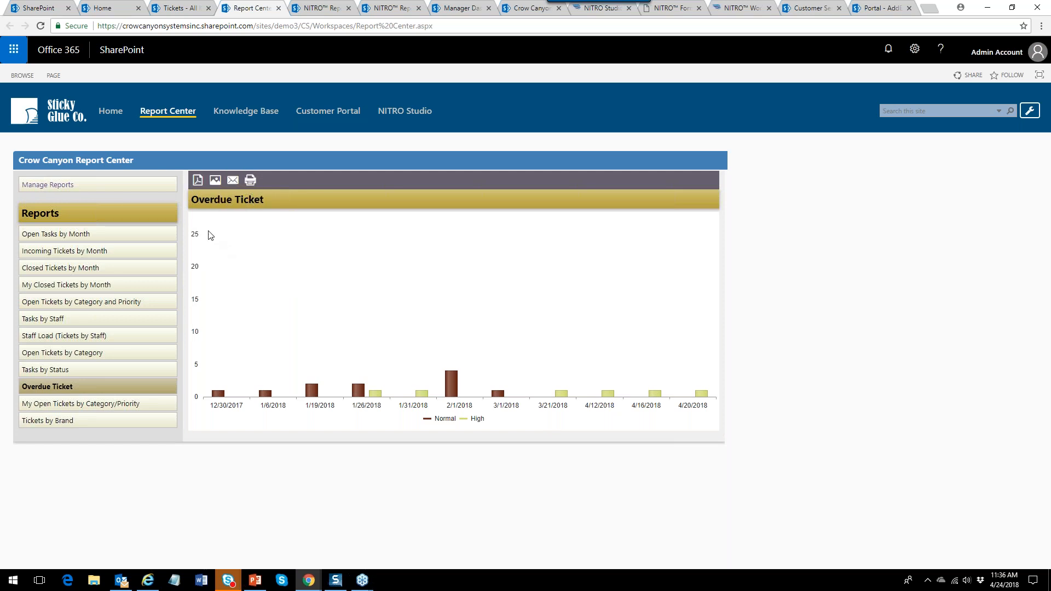
{"action": "left_click", "coordinate": [88, 190]}
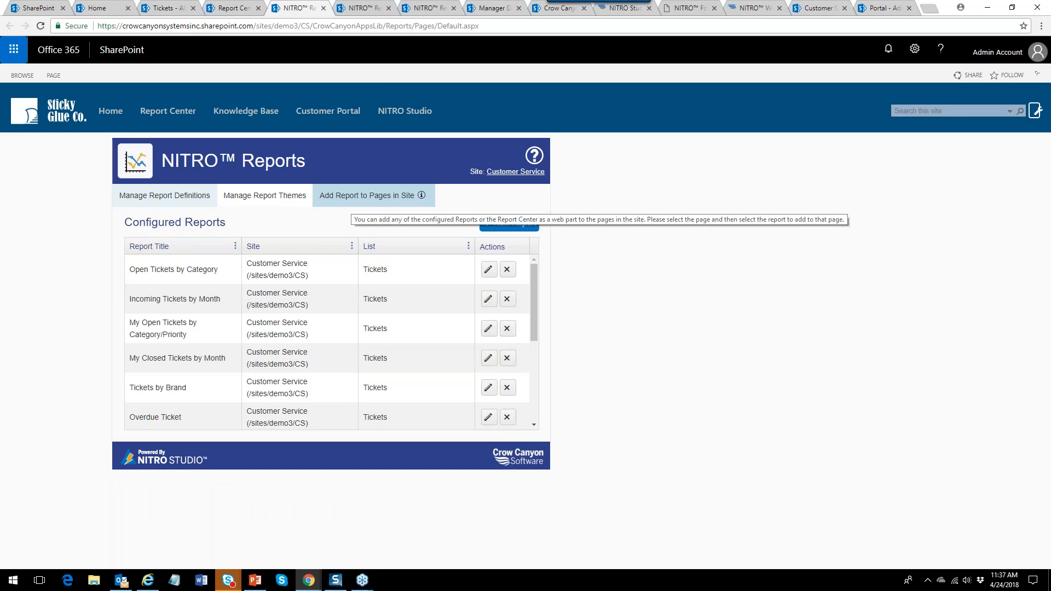
Check Add Report to Pages in Site, return to report definitions, then switch to the NITRO Studio apps page.
{"action": "left_click", "coordinate": [350, 200]}
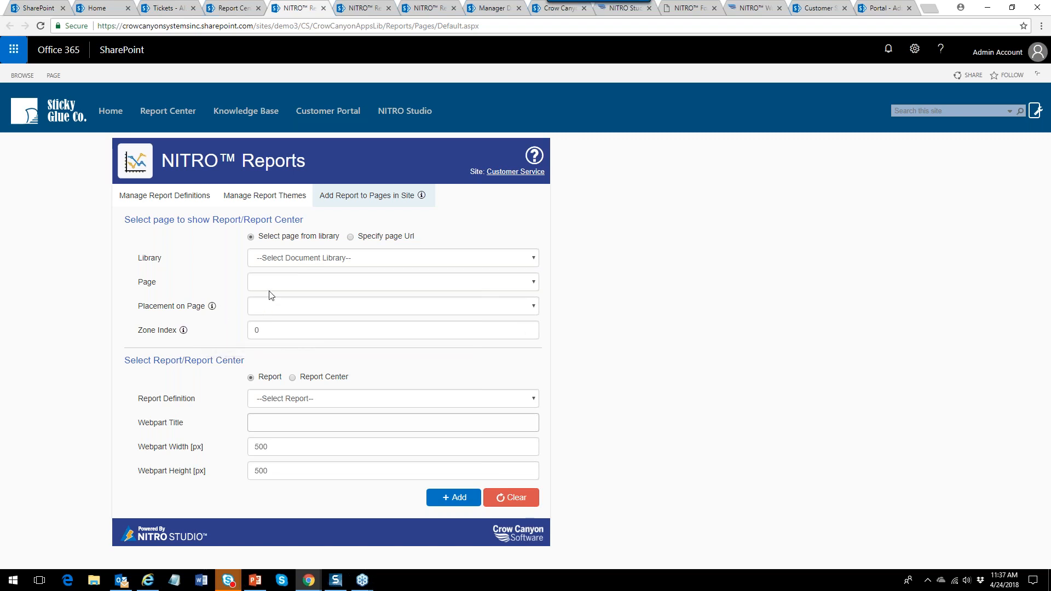
{"action": "left_click", "coordinate": [173, 201]}
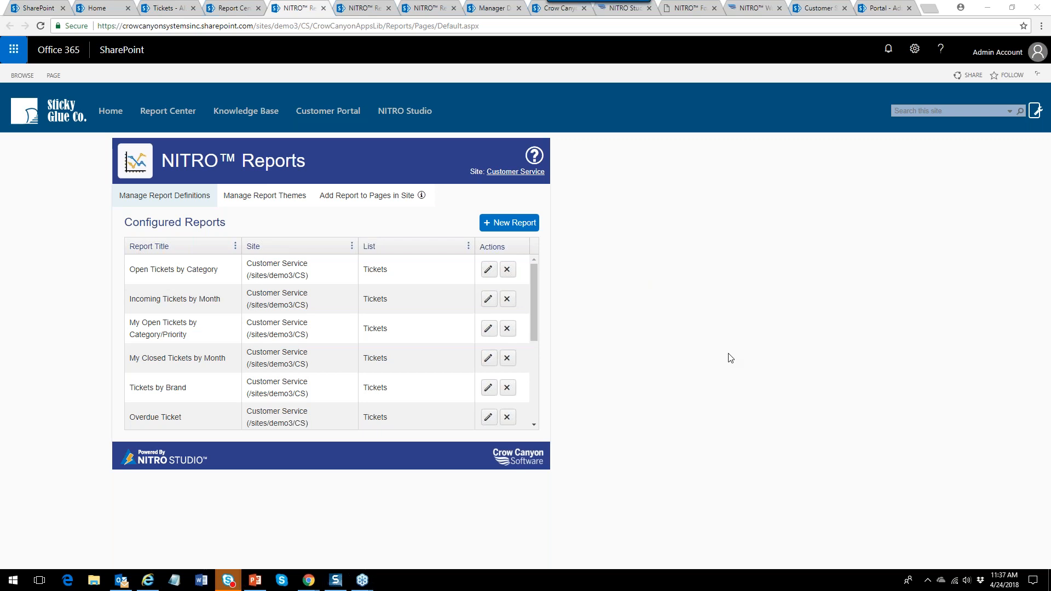
{"action": "left_click", "coordinate": [619, 8]}
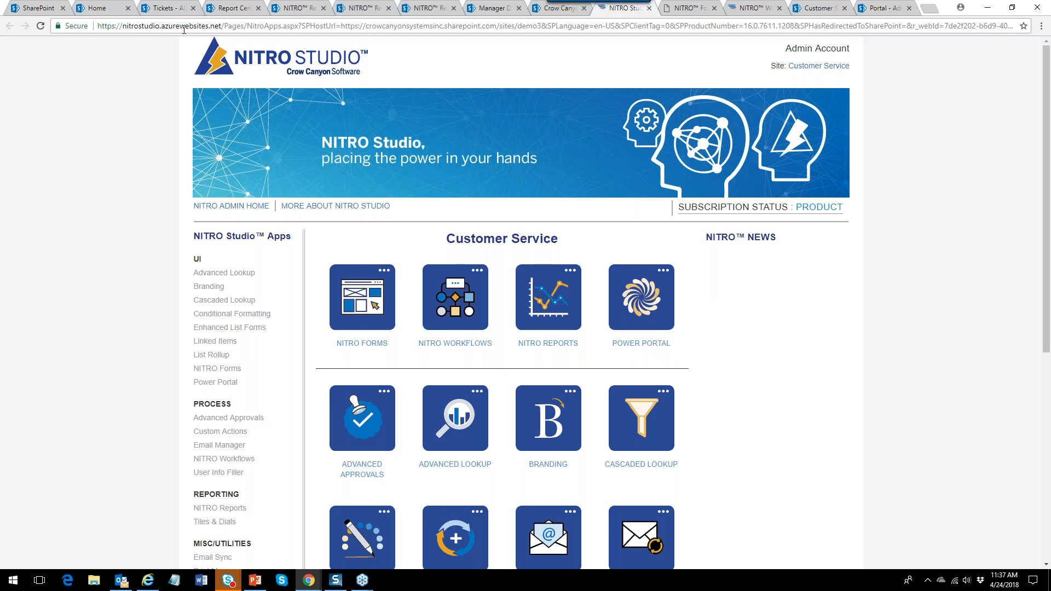
Review the Tickets - All Items list, then switch to the Sticky Glue Customer Service portal.
{"action": "left_click", "coordinate": [171, 10]}
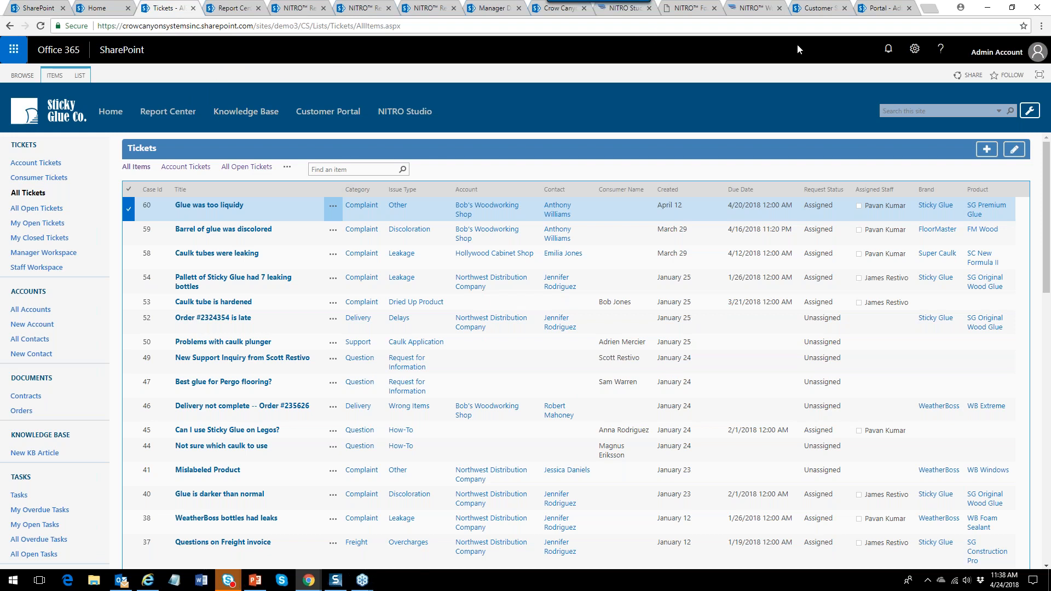
{"action": "left_click", "coordinate": [821, 8]}
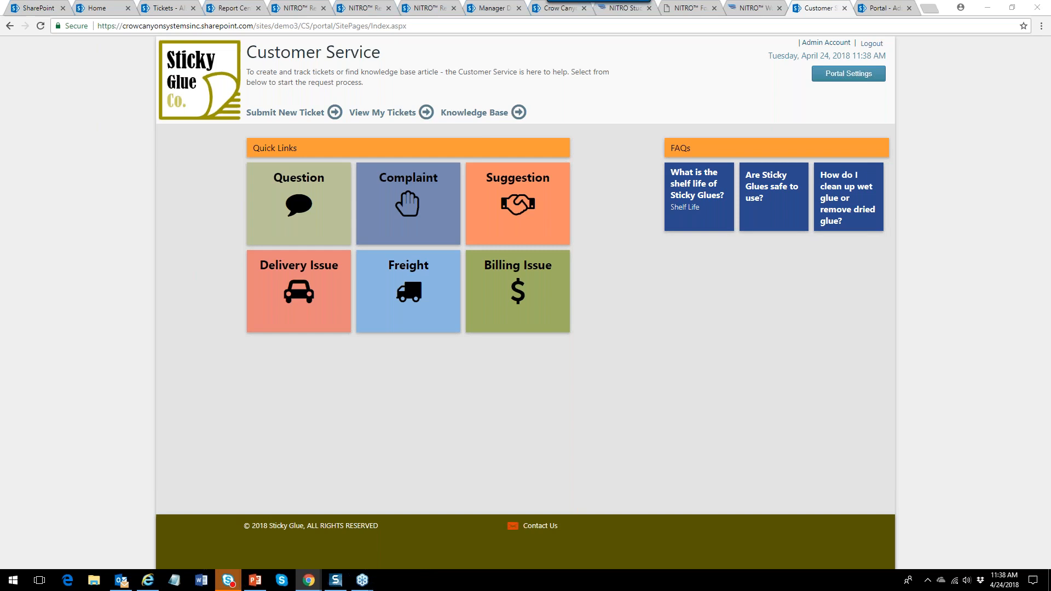
Move the IT Help Desk portal window into view and open Submit New Ticket.
{"action": "left_click_drag", "start_coordinate": [1050, 11], "coordinate": [730, 14]}
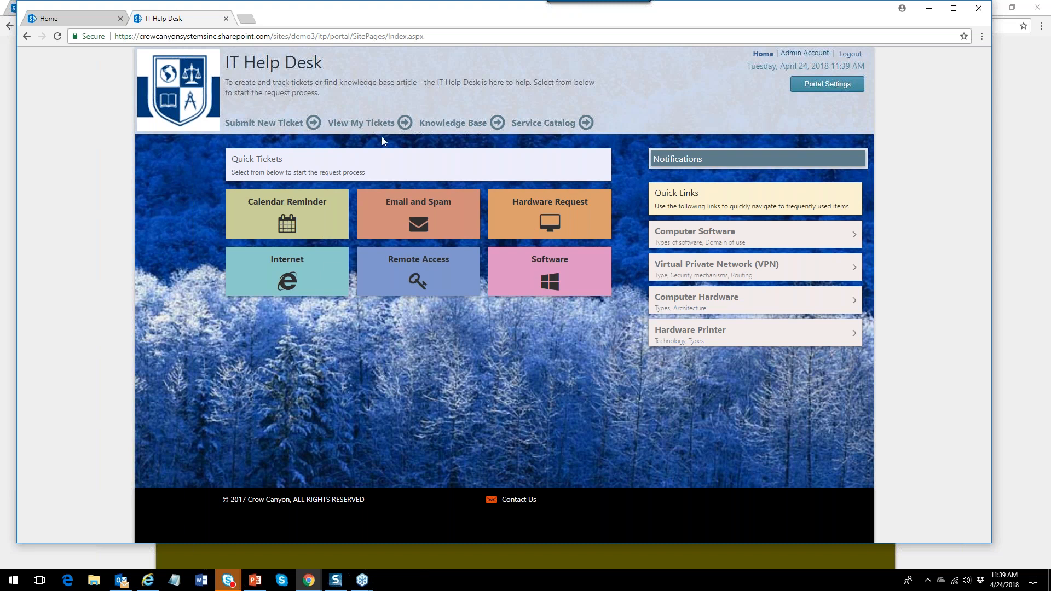
{"action": "mouse_move", "coordinate": [374, 3]}
{"action": "left_mouse_down"}
{"action": "mouse_move", "coordinate": [369, 16]}
{"action": "mouse_move", "coordinate": [482, 21]}
{"action": "mouse_move", "coordinate": [744, 14]}
{"action": "mouse_move", "coordinate": [347, 31]}
{"action": "mouse_move", "coordinate": [358, 8]}
{"action": "left_mouse_up"}
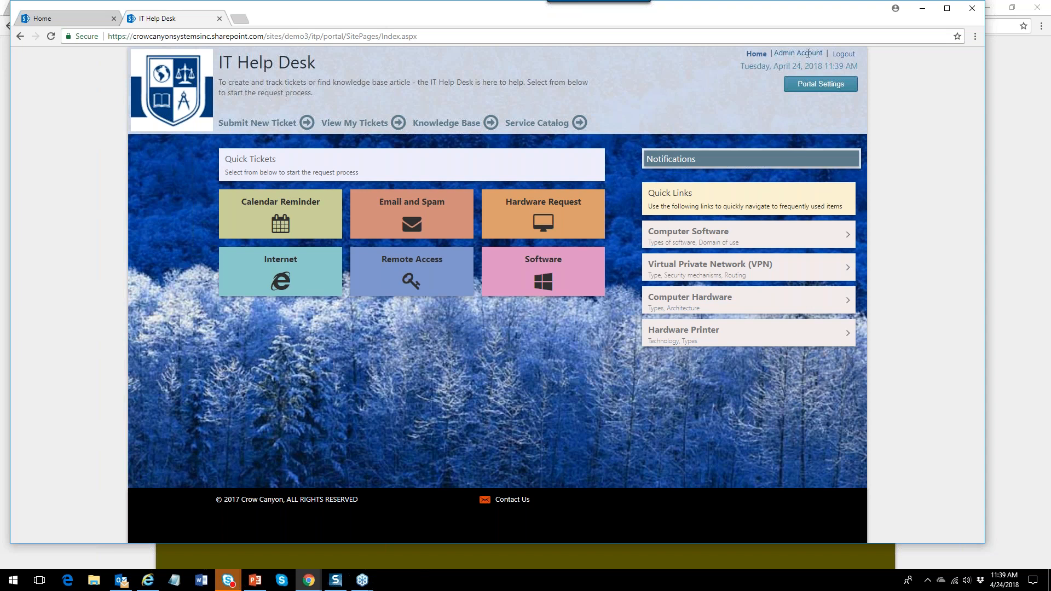
{"action": "left_click", "coordinate": [264, 130]}
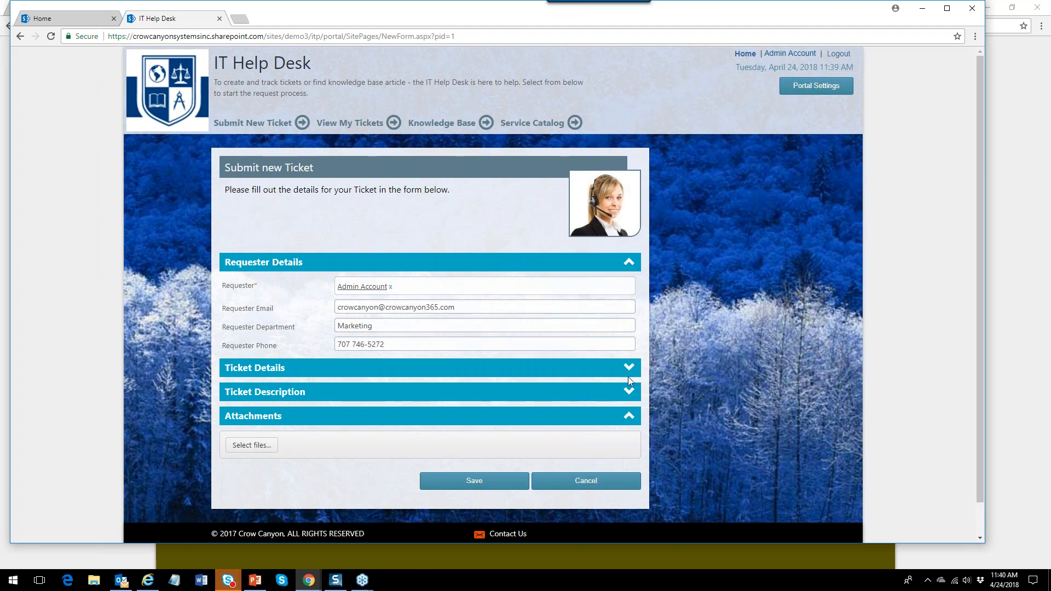
Expand the Ticket Details and Ticket Description sections, then go to View My Tickets.
{"action": "left_click", "coordinate": [630, 369]}
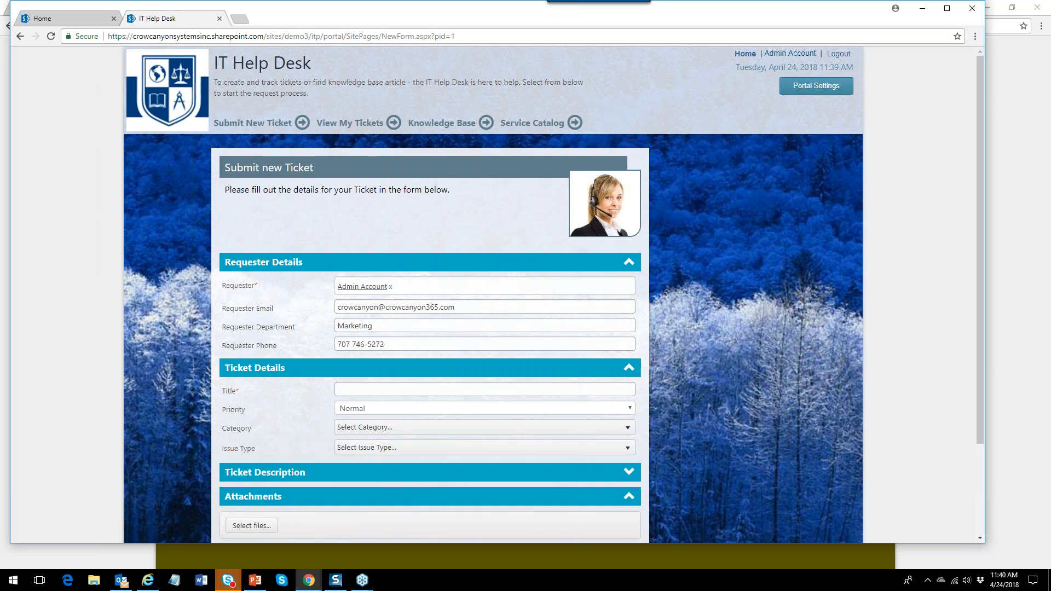
{"action": "left_click", "coordinate": [629, 474]}
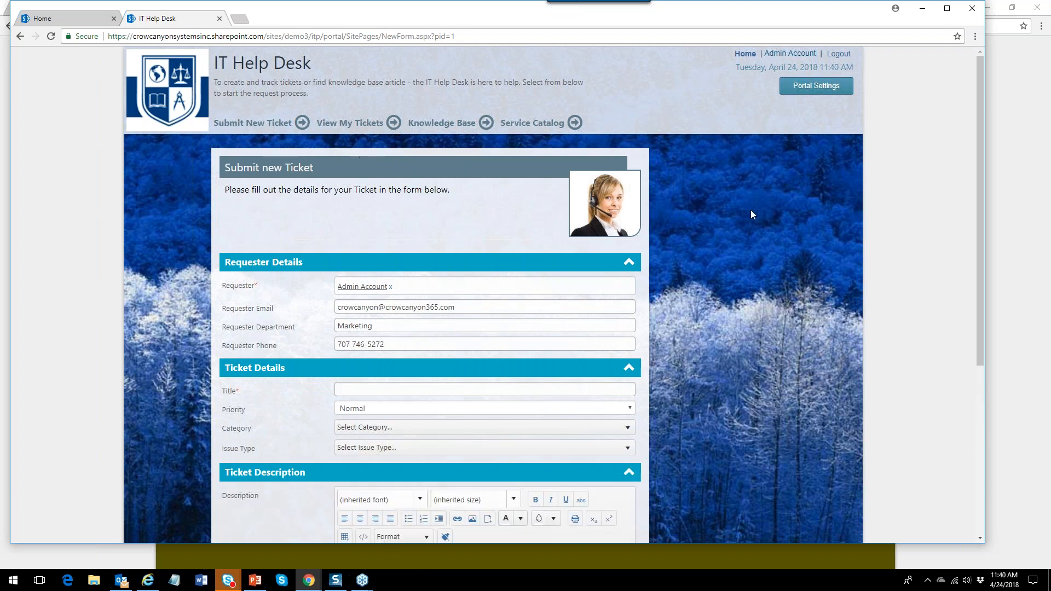
{"action": "left_click", "coordinate": [360, 126]}
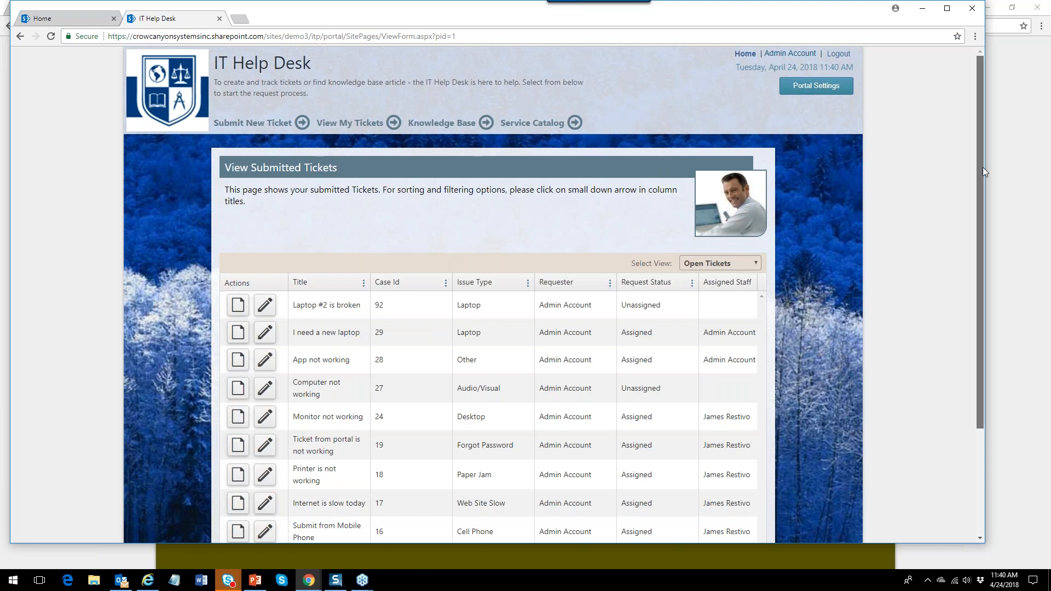
Open and close ticket 92's details, check the Select View options, then return to Submit New Ticket.
{"action": "left_click_drag", "start_coordinate": [982, 175], "coordinate": [970, 310]}
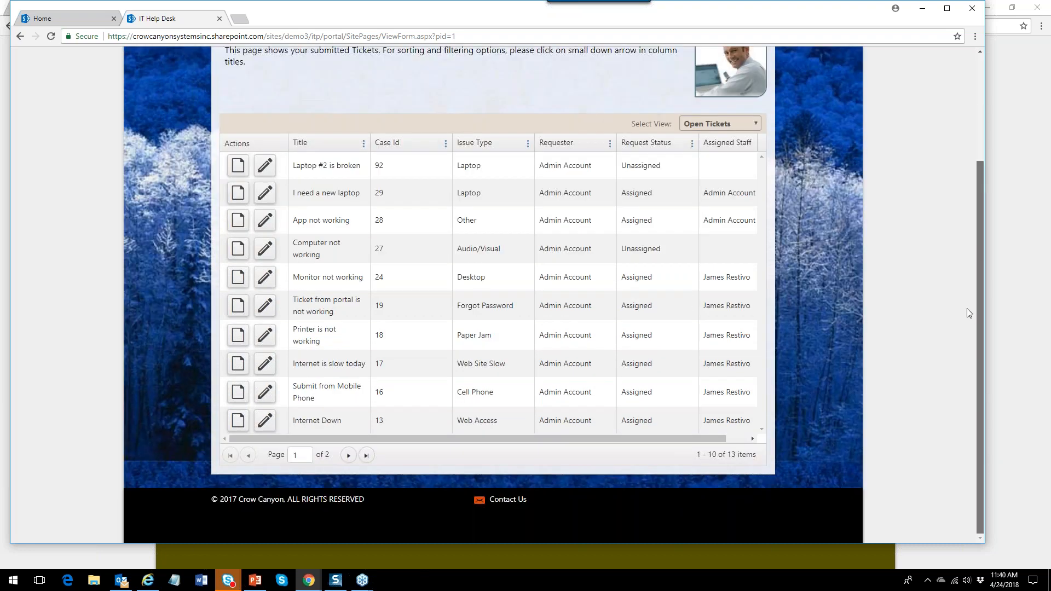
{"action": "scroll", "coordinate": [969, 283], "scroll_direction": "up", "scroll_amount": 2}
{"action": "left_click", "coordinate": [238, 249]}
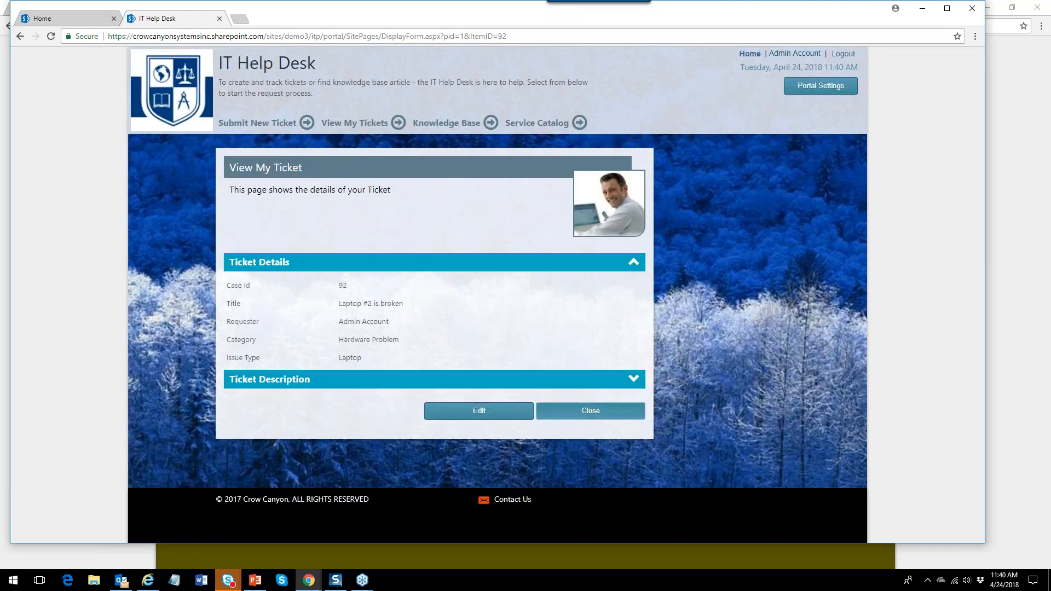
{"action": "left_click", "coordinate": [607, 415]}
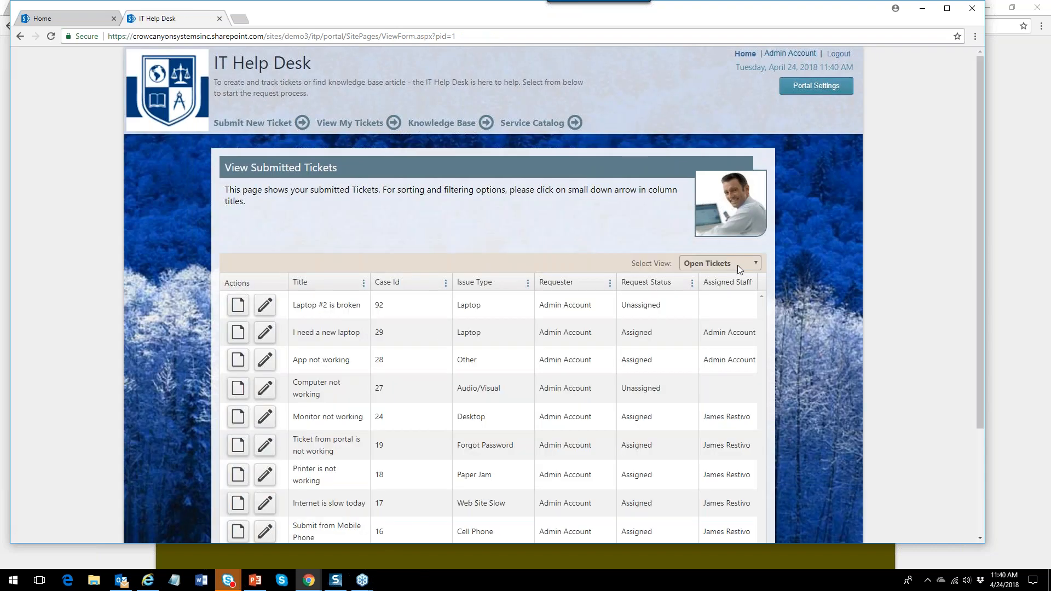
{"action": "left_click", "coordinate": [757, 264]}
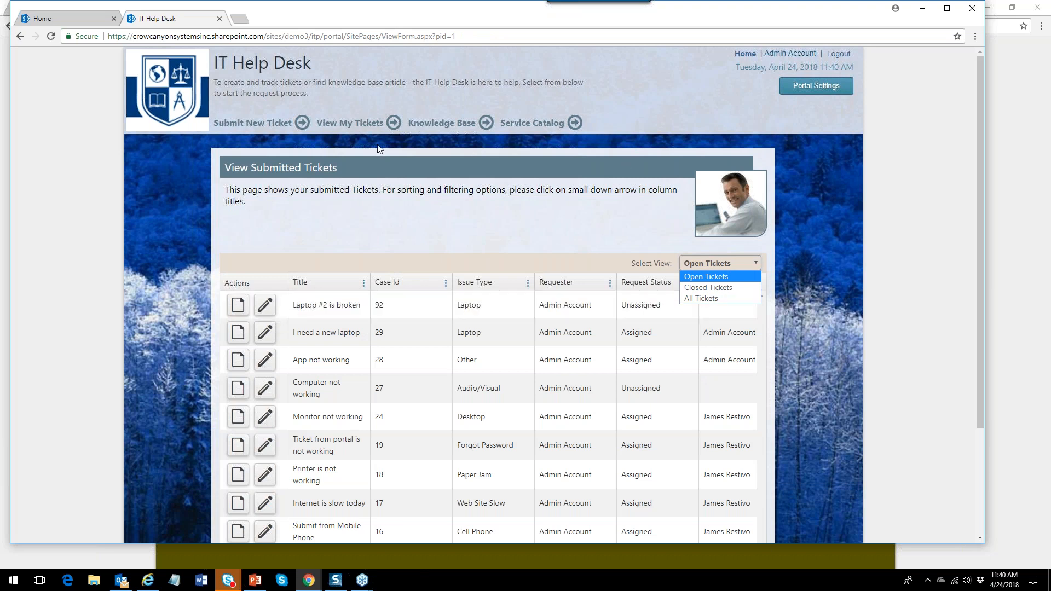
{"action": "left_click", "coordinate": [264, 126]}
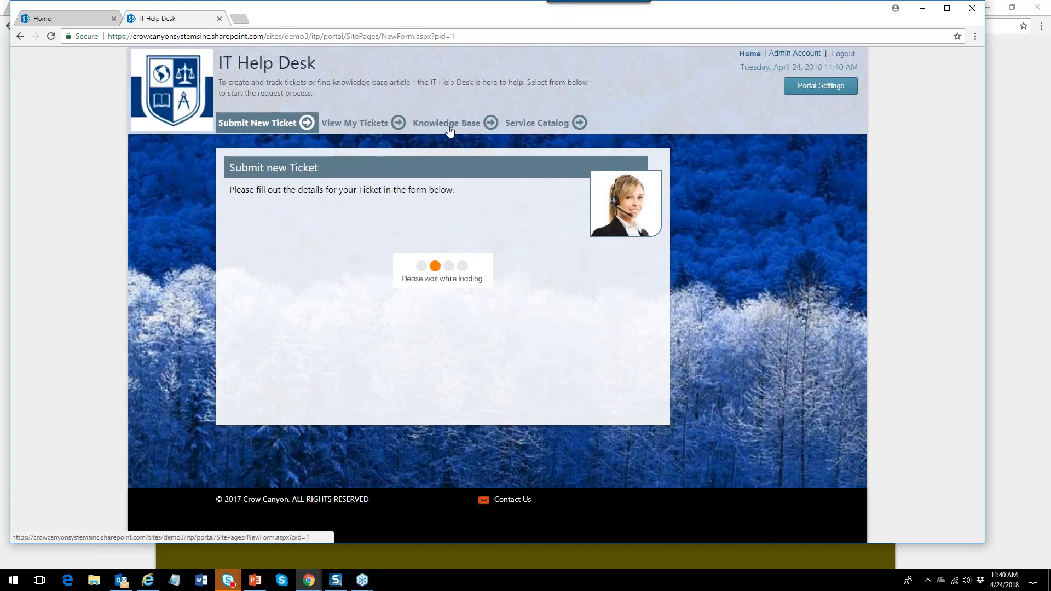
Search the knowledge base for 'print', finding Printer is not working, then return to the ticket form.
{"action": "left_click", "coordinate": [446, 123]}
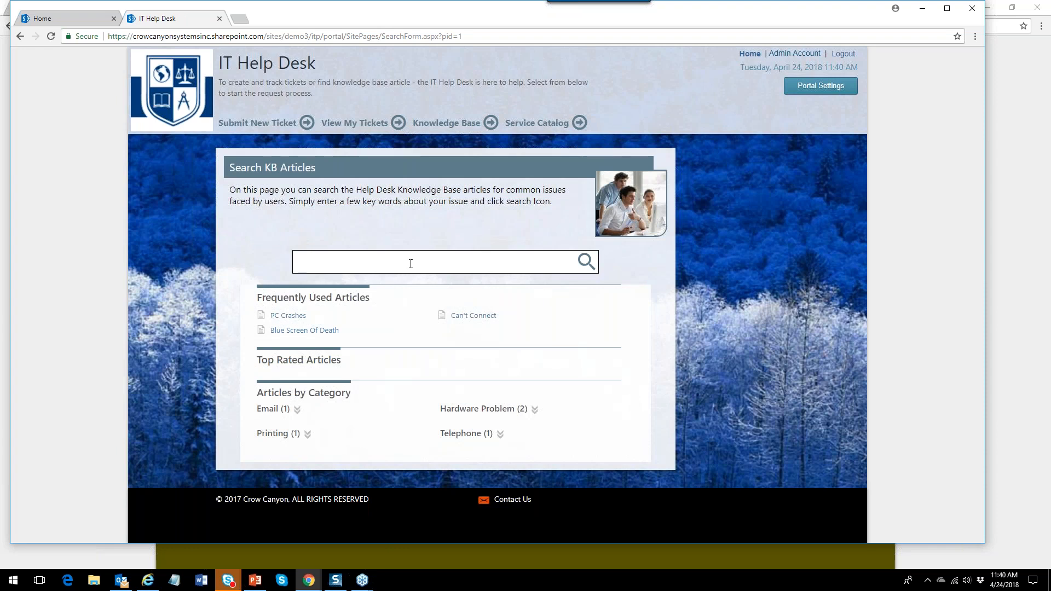
{"action": "type", "text": "print"}
{"action": "left_click", "coordinate": [585, 261]}
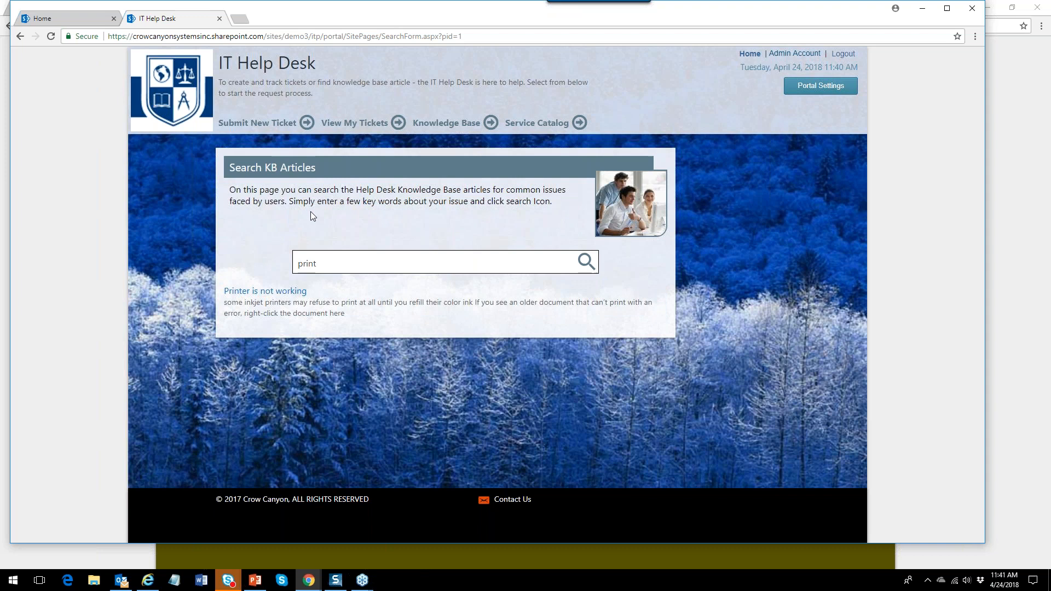
{"action": "left_click", "coordinate": [277, 127]}
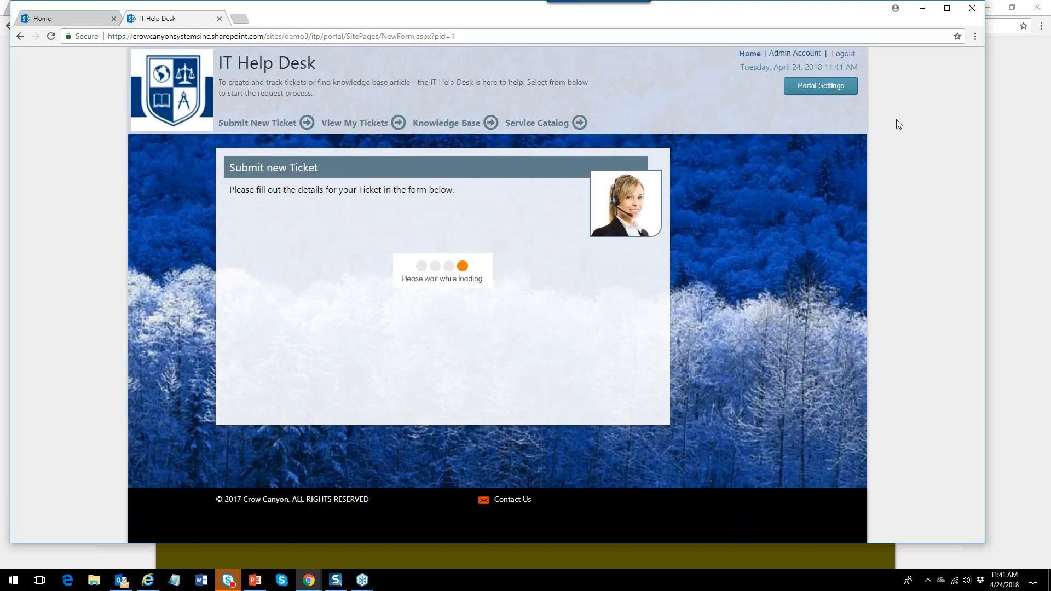
{"action": "left_click", "coordinate": [828, 90]}
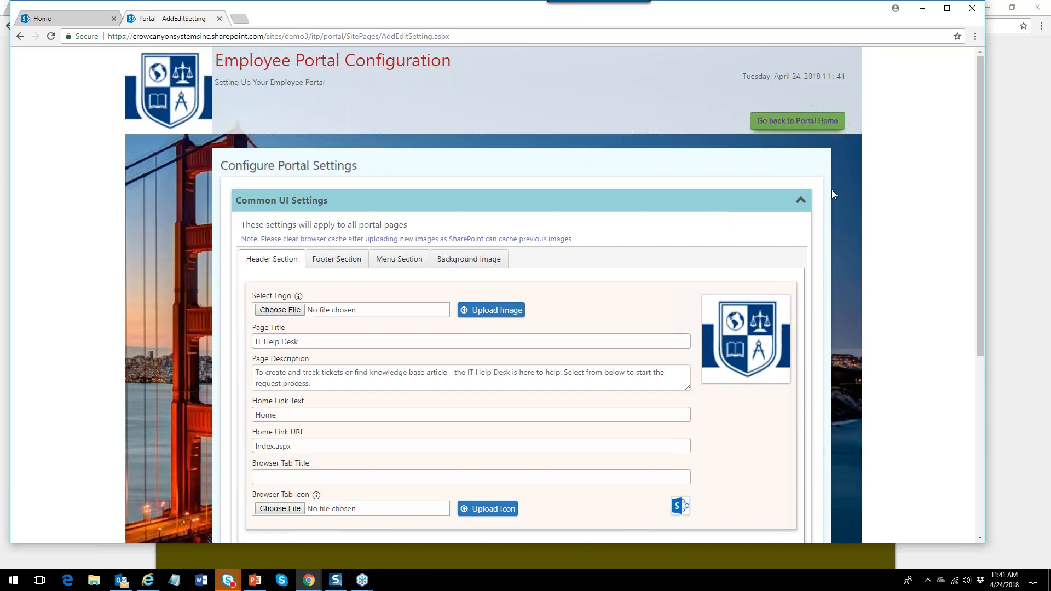
Review the Common UI Settings footer, menu and background image tabs in the portal configuration.
{"action": "left_click", "coordinate": [801, 200]}
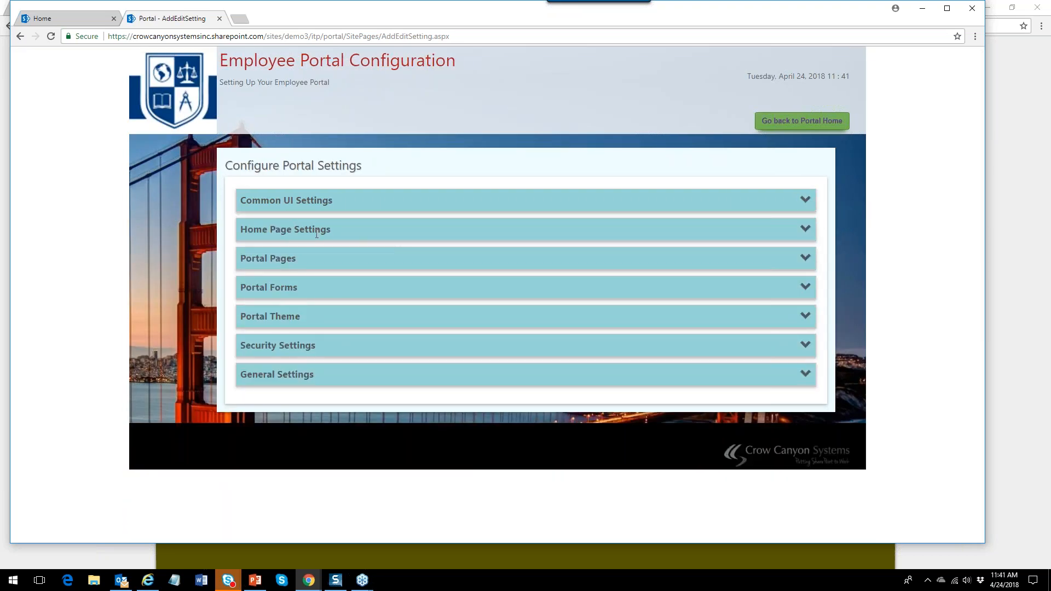
{"action": "left_click", "coordinate": [805, 202]}
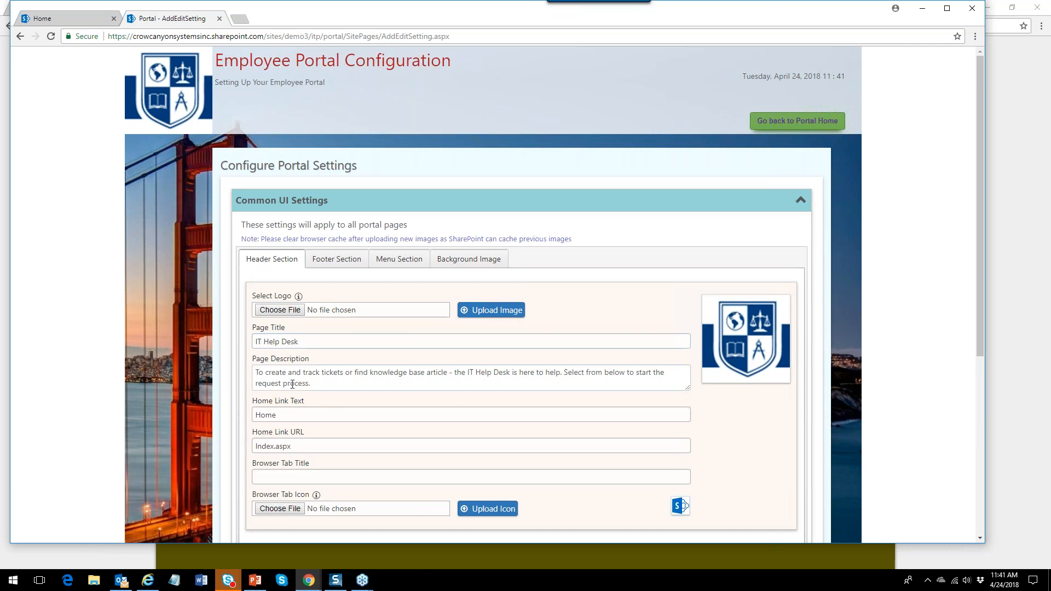
{"action": "left_click", "coordinate": [336, 260]}
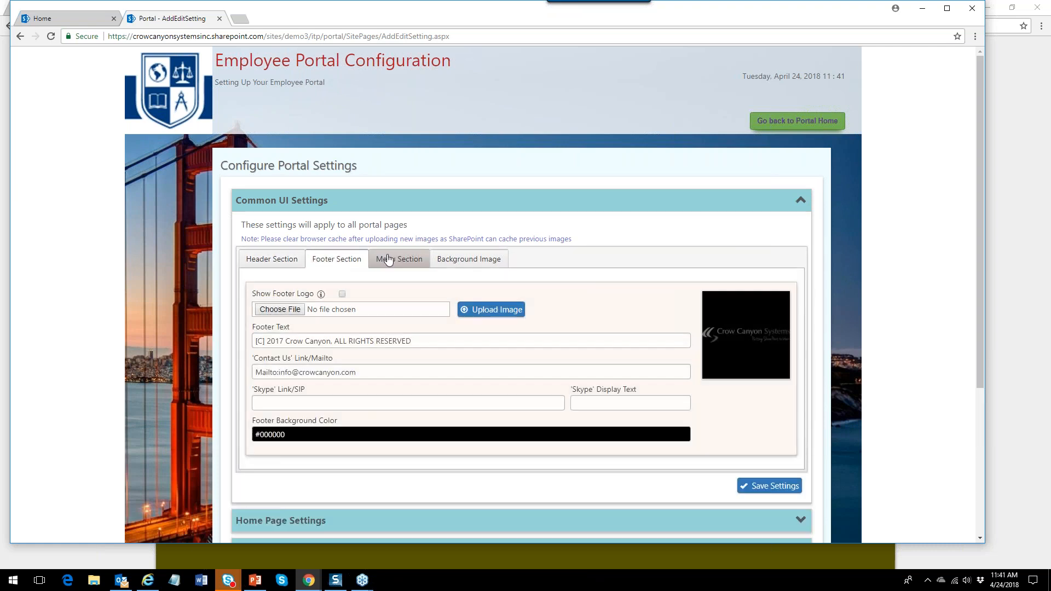
{"action": "left_click", "coordinate": [392, 260]}
{"action": "left_click", "coordinate": [474, 261]}
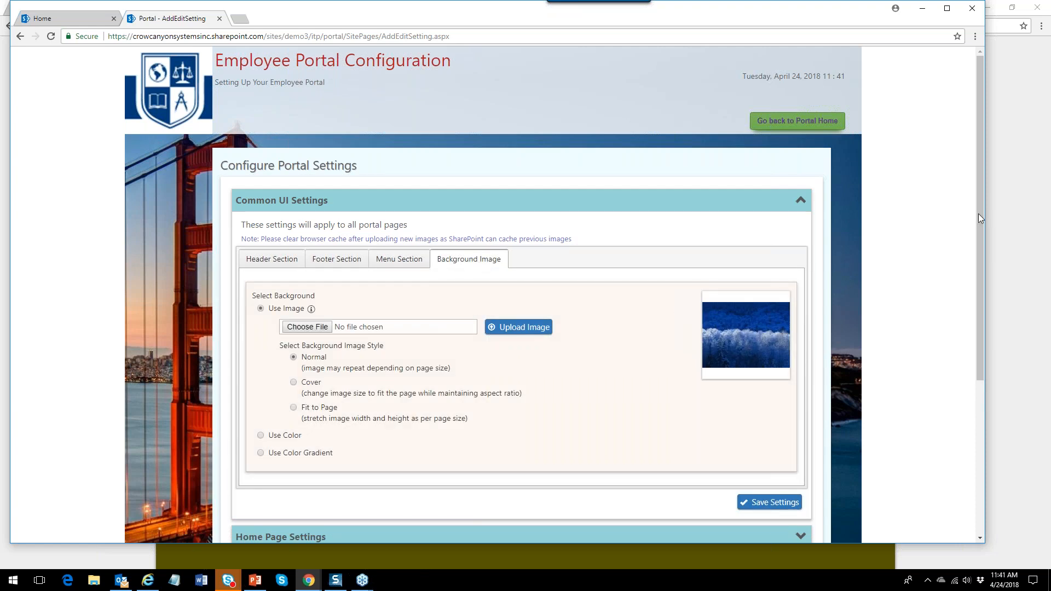
{"action": "left_click_drag", "start_coordinate": [980, 212], "coordinate": [984, 420]}
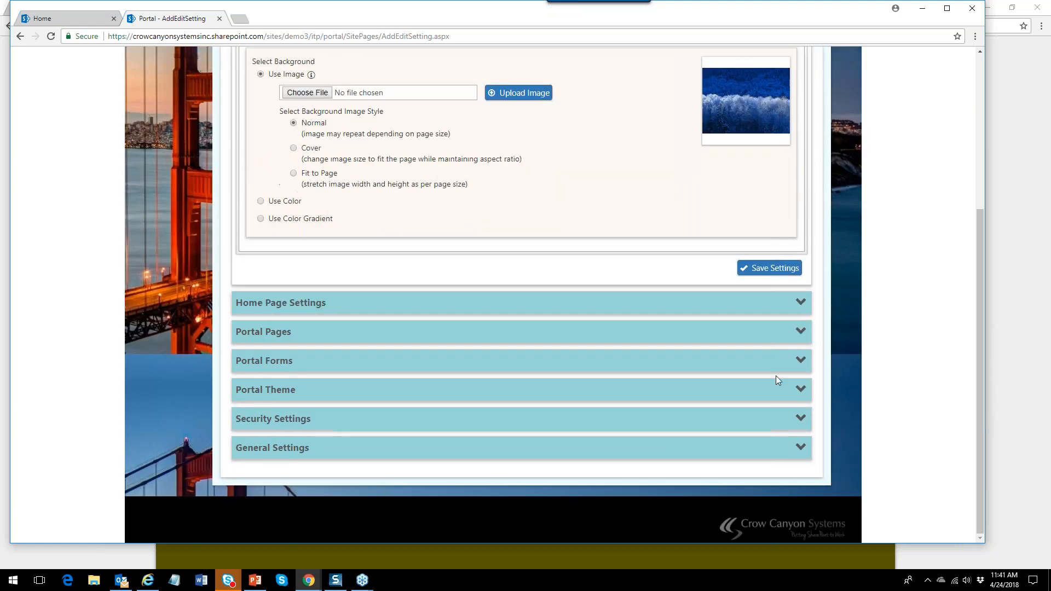
Under Portal Pages, set New Form Page, hide Submit new Ticket's page icon, and save.
{"action": "left_click", "coordinate": [800, 328]}
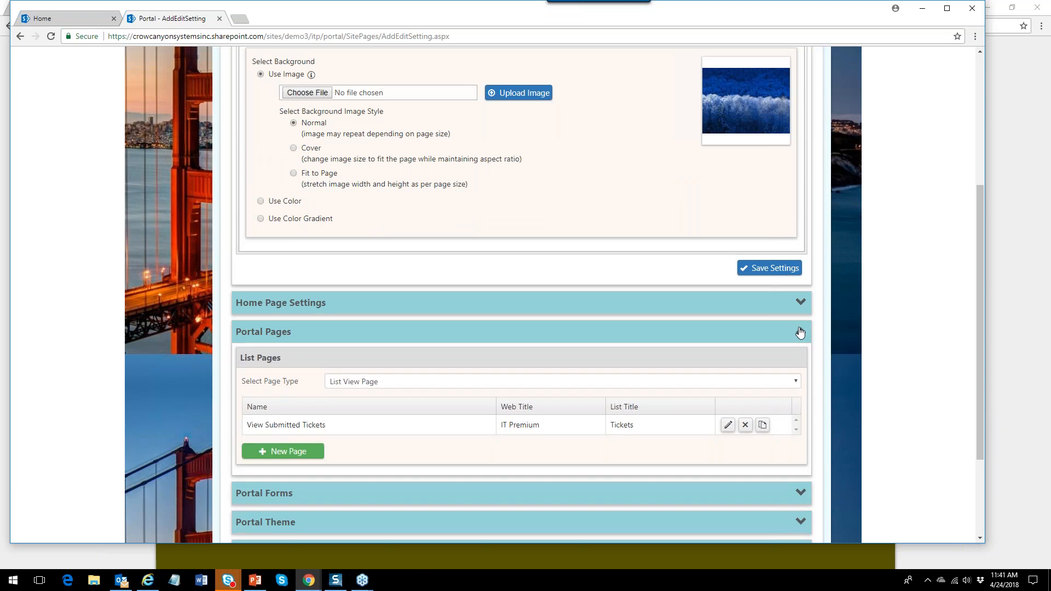
{"action": "left_click", "coordinate": [795, 383]}
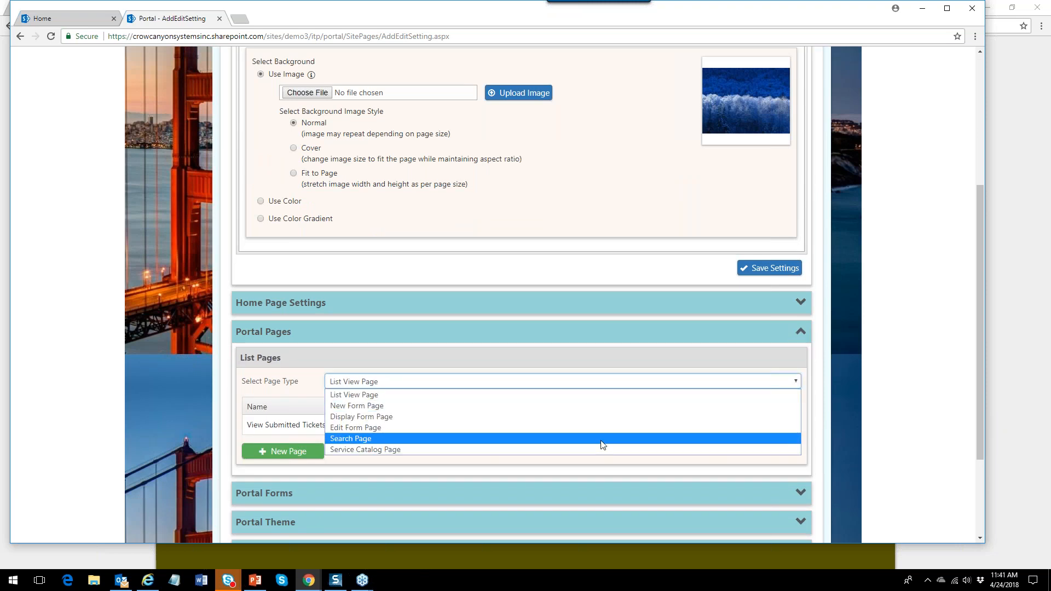
{"action": "left_click", "coordinate": [601, 408]}
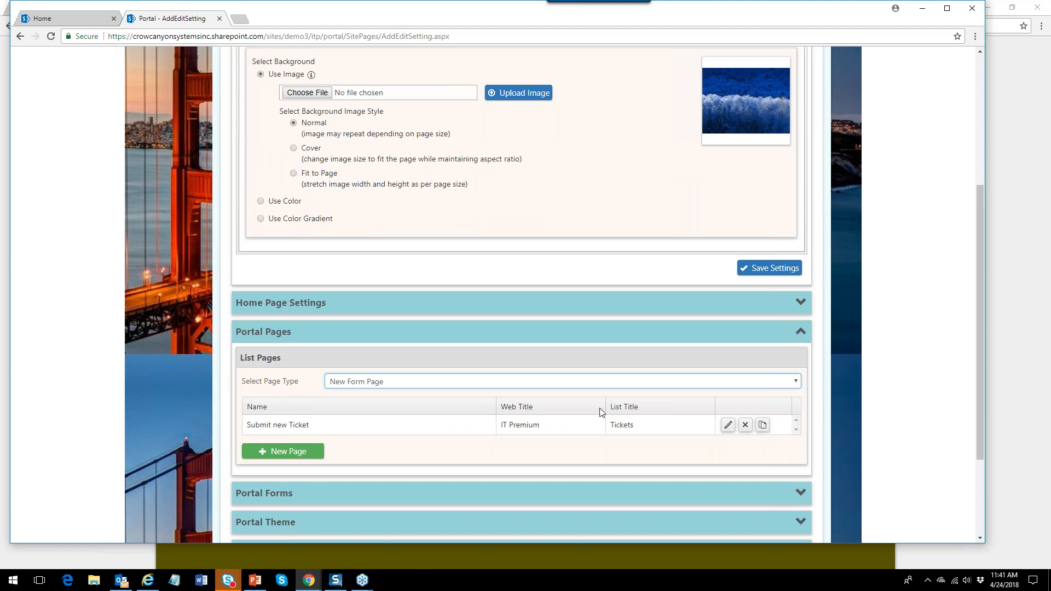
{"action": "left_click", "coordinate": [729, 426]}
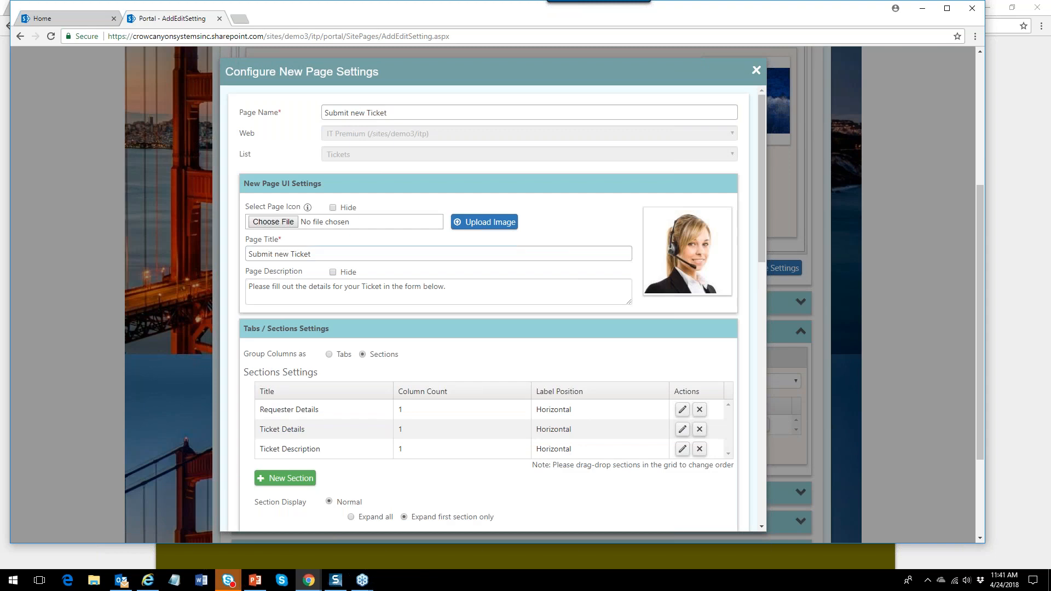
{"action": "left_click", "coordinate": [333, 208]}
{"action": "left_click_drag", "start_coordinate": [761, 241], "coordinate": [801, 530]}
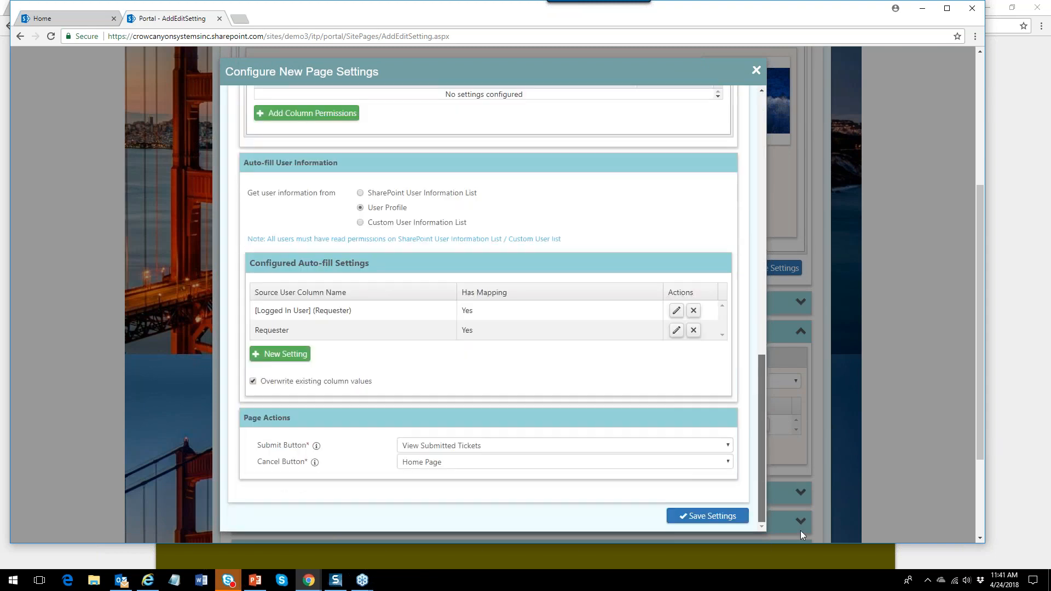
{"action": "left_click", "coordinate": [724, 519]}
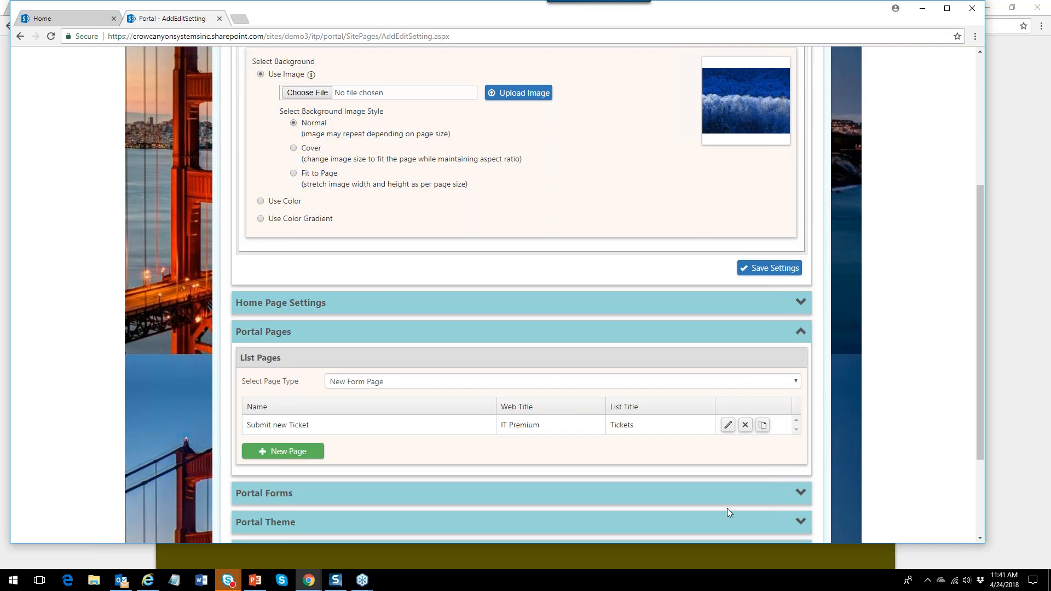
{"action": "left_click", "coordinate": [982, 73]}
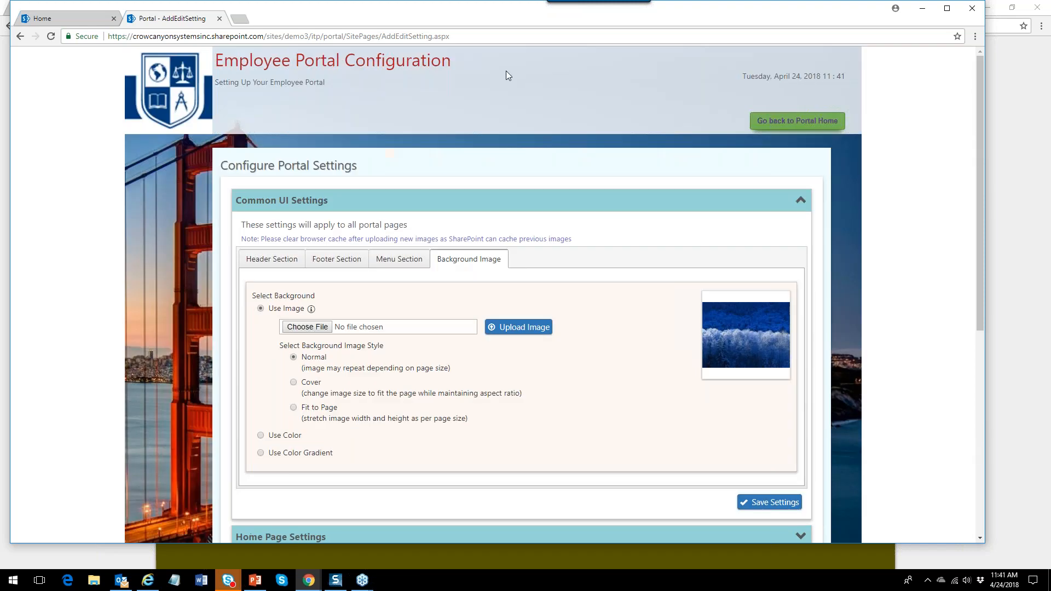
Expand and collapse Ticket Details and Ticket Description on the new ticket form, then return home.
{"action": "left_click", "coordinate": [803, 121]}
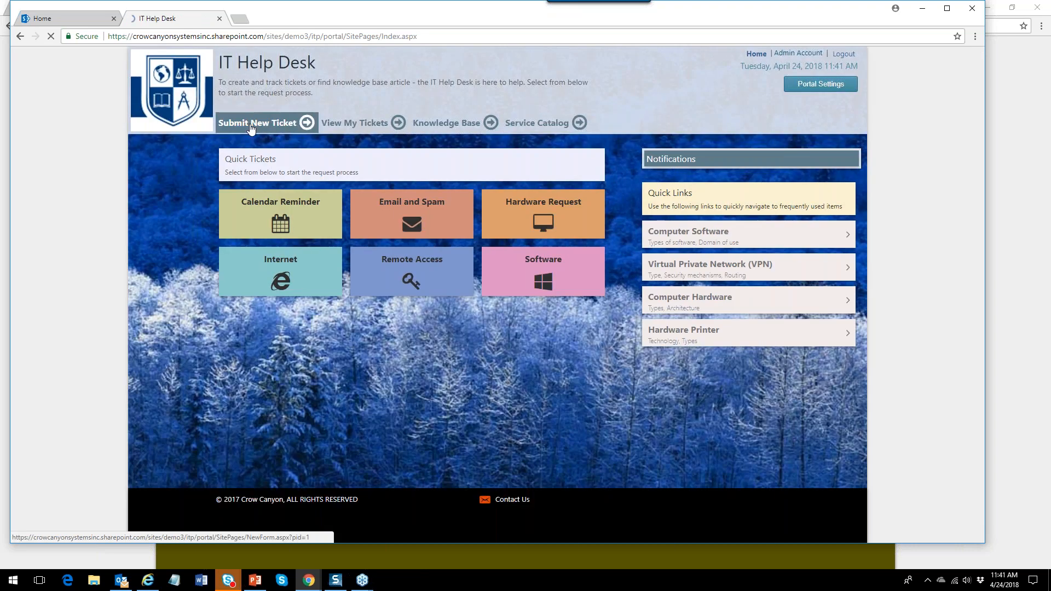
{"action": "left_click", "coordinate": [263, 117]}
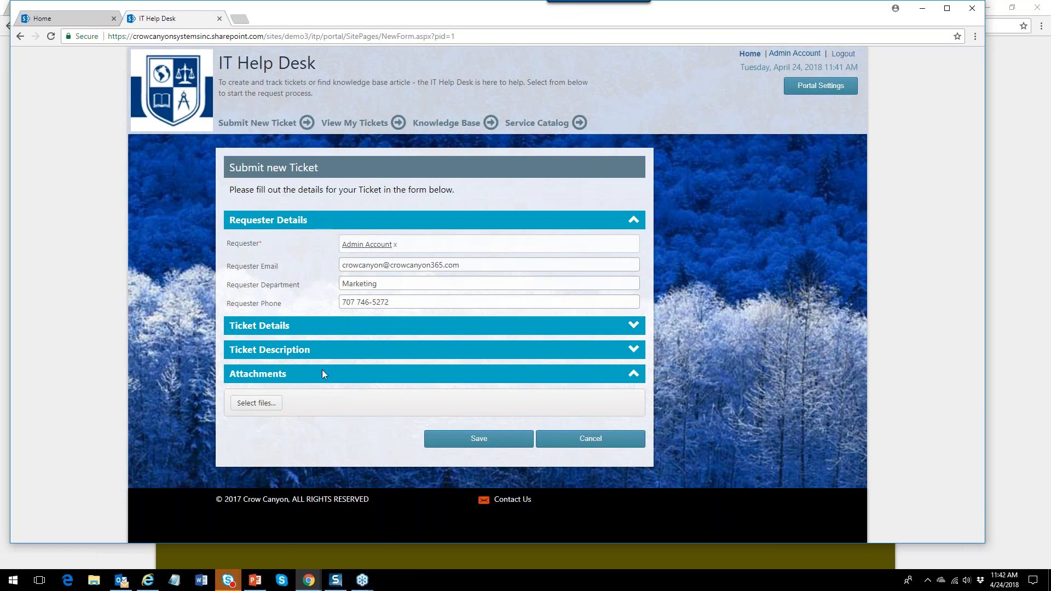
{"action": "left_click", "coordinate": [636, 326]}
{"action": "left_click", "coordinate": [624, 328]}
{"action": "left_click", "coordinate": [634, 348]}
{"action": "left_click", "coordinate": [628, 330]}
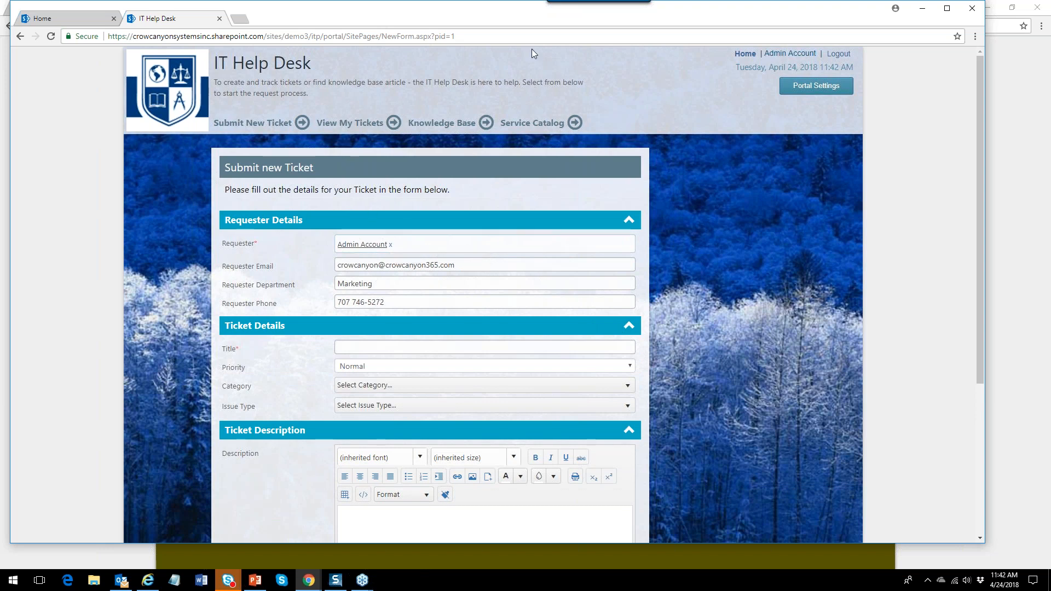
{"action": "left_click", "coordinate": [257, 128]}
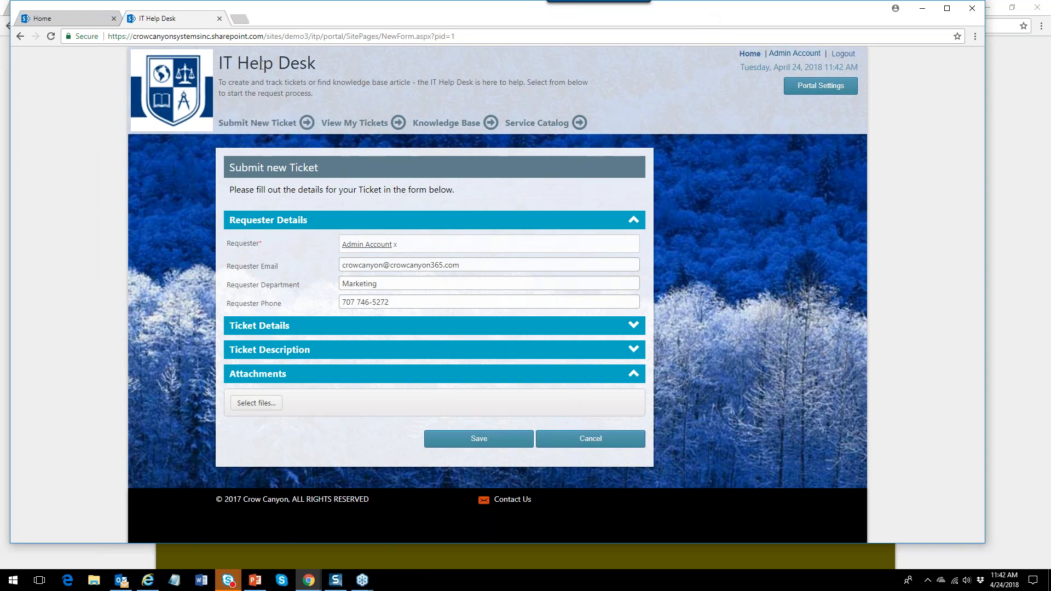
{"action": "left_click", "coordinate": [195, 79]}
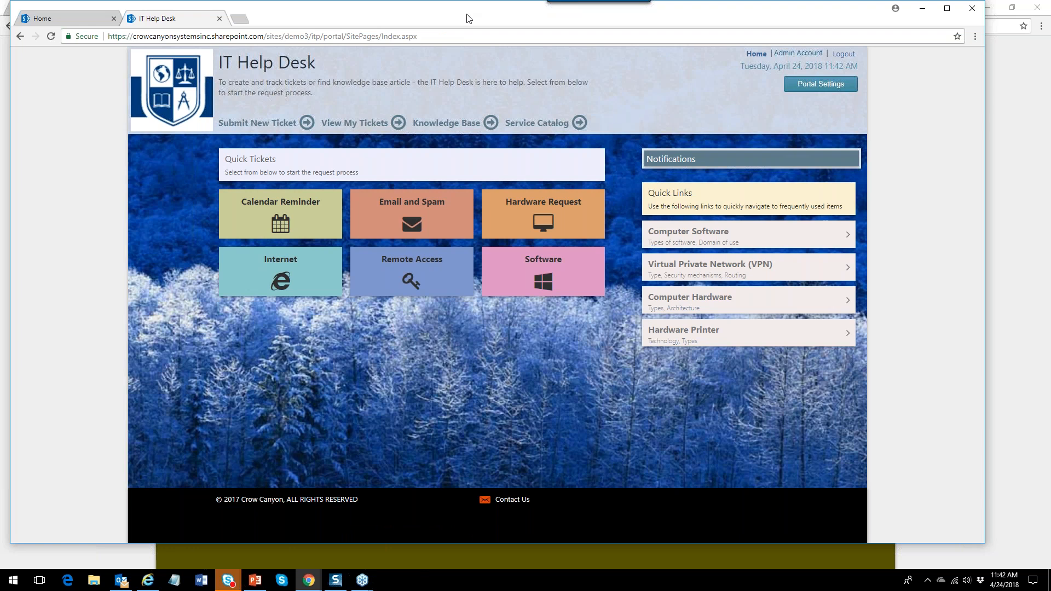
Narrow the browser window to mobile width and open Submit New Ticket from the hamburger menu.
{"action": "mouse_move", "coordinate": [474, 15]}
{"action": "left_mouse_down"}
{"action": "mouse_move", "coordinate": [506, 16]}
{"action": "mouse_move", "coordinate": [492, 18]}
{"action": "left_mouse_up"}
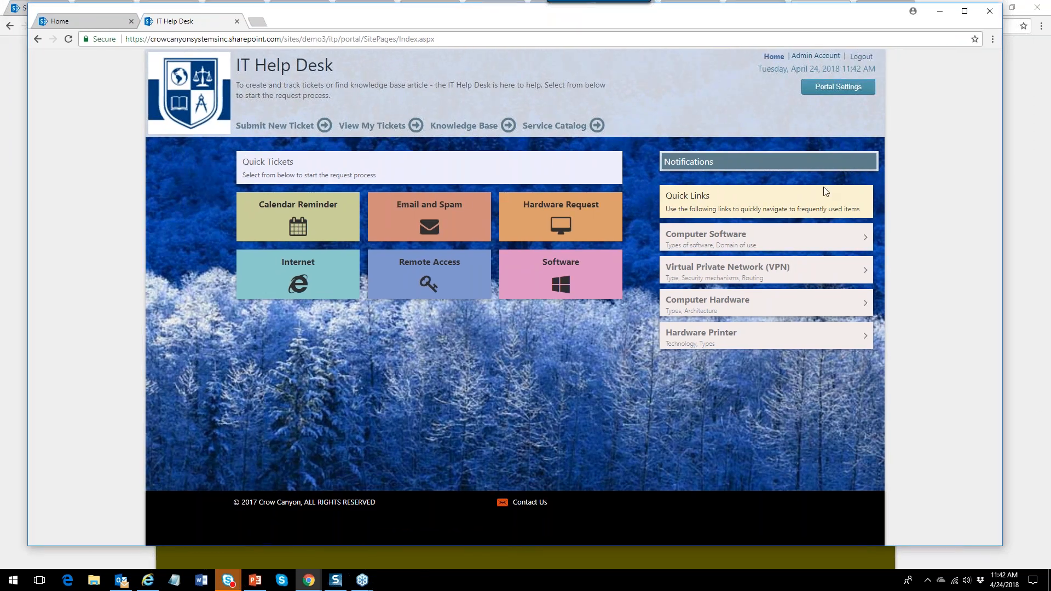
{"action": "left_click_drag", "start_coordinate": [1001, 493], "coordinate": [244, 414]}
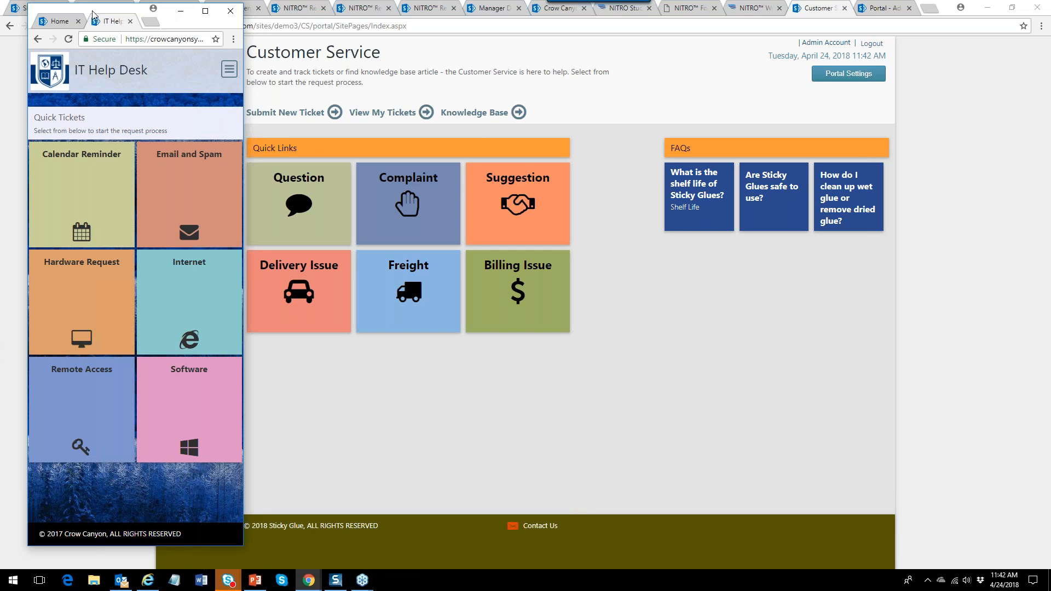
{"action": "left_click_drag", "start_coordinate": [93, 15], "coordinate": [503, 35]}
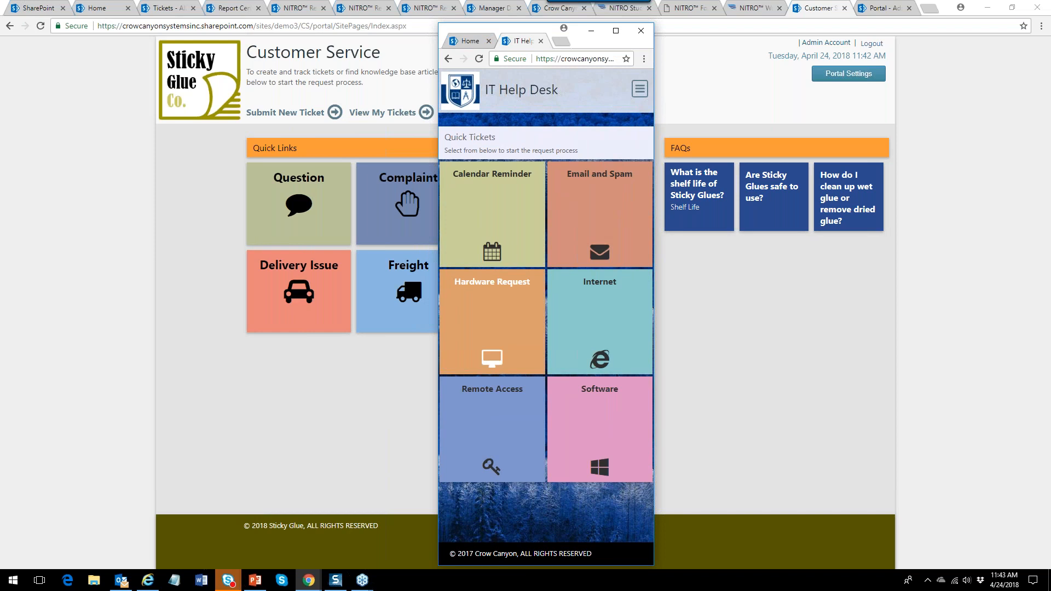
{"action": "left_click", "coordinate": [640, 90]}
{"action": "left_click", "coordinate": [489, 127]}
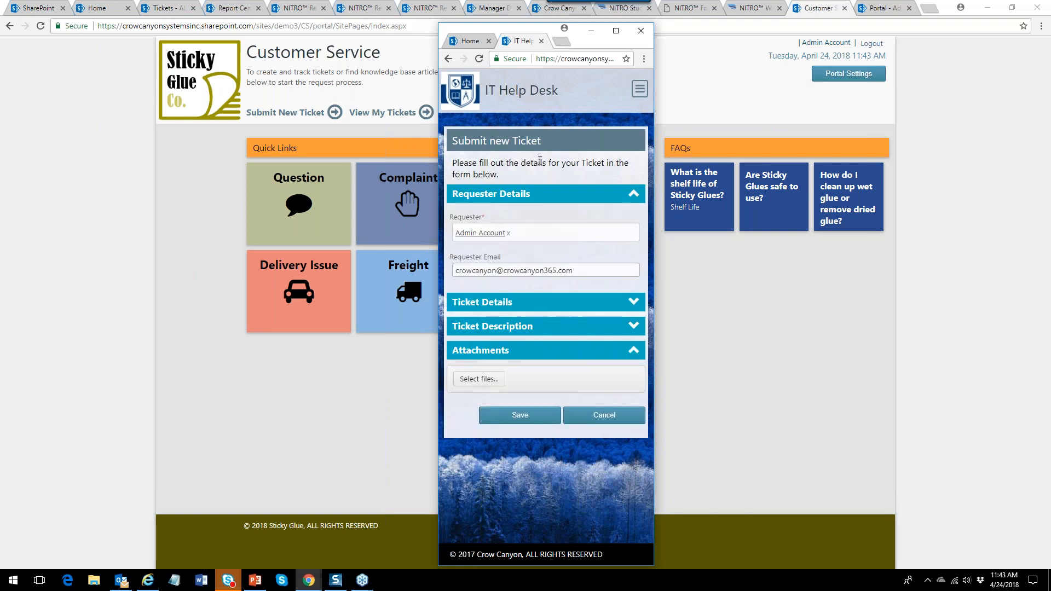
Expand Ticket Details and Ticket Description, focus Title, then maximize the window and return home.
{"action": "left_click", "coordinate": [633, 371]}
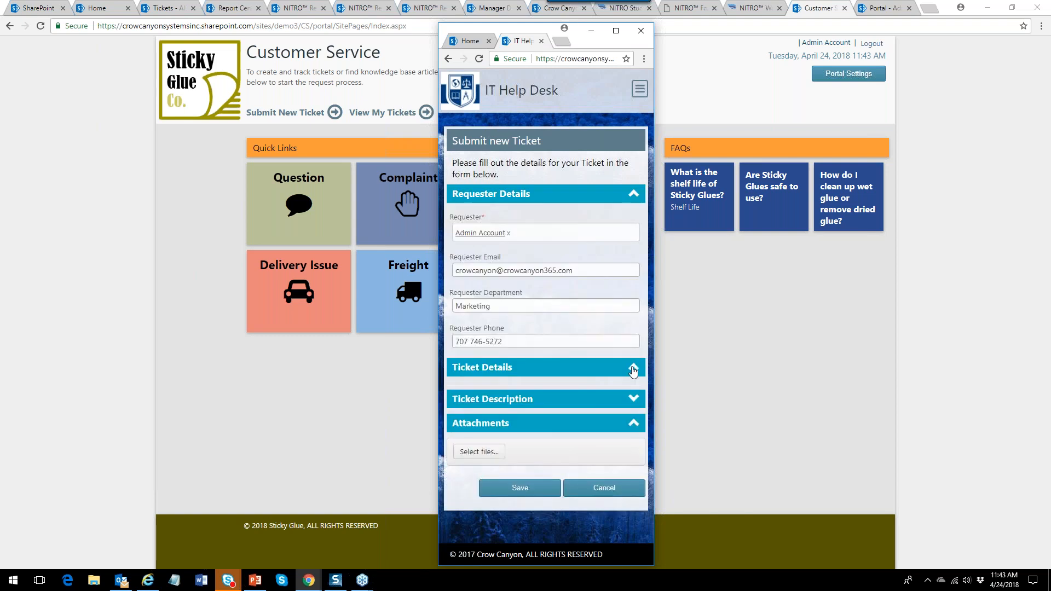
{"action": "left_click", "coordinate": [634, 369]}
{"action": "left_click", "coordinate": [634, 390]}
{"action": "left_click", "coordinate": [628, 368]}
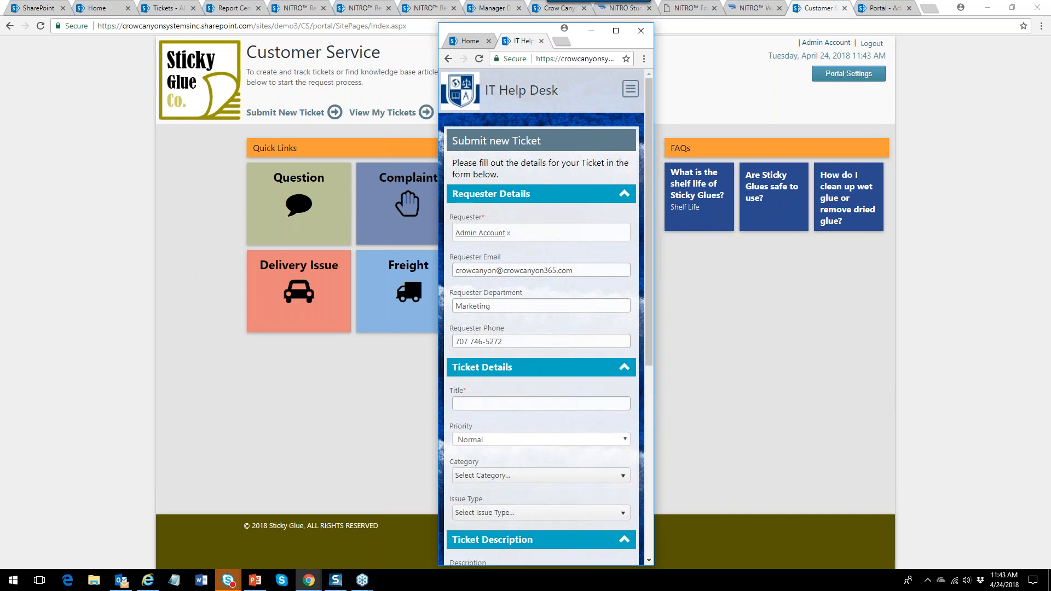
{"action": "left_click", "coordinate": [557, 406]}
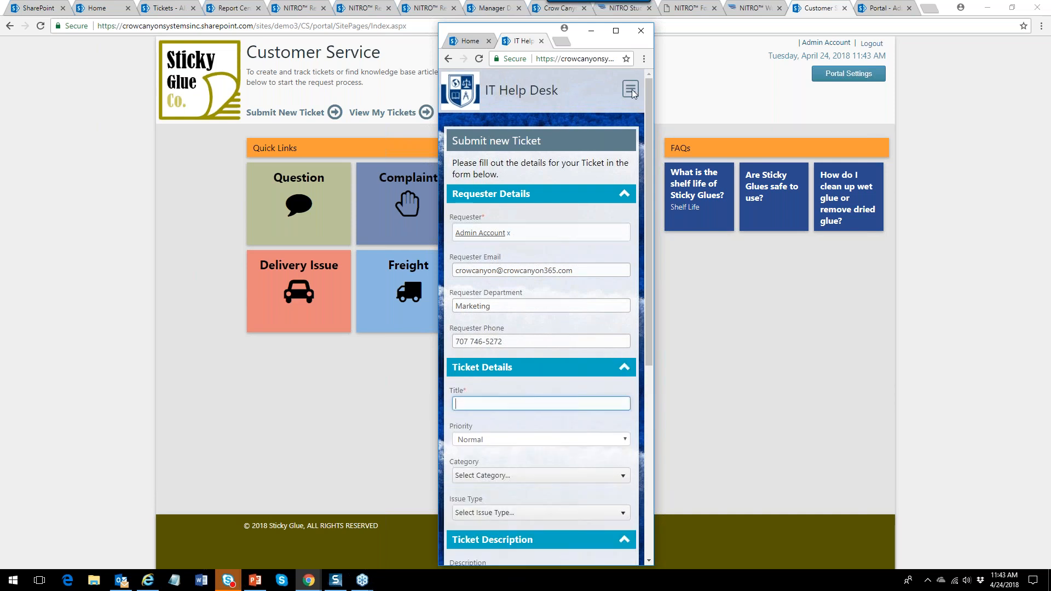
{"action": "left_click", "coordinate": [616, 30]}
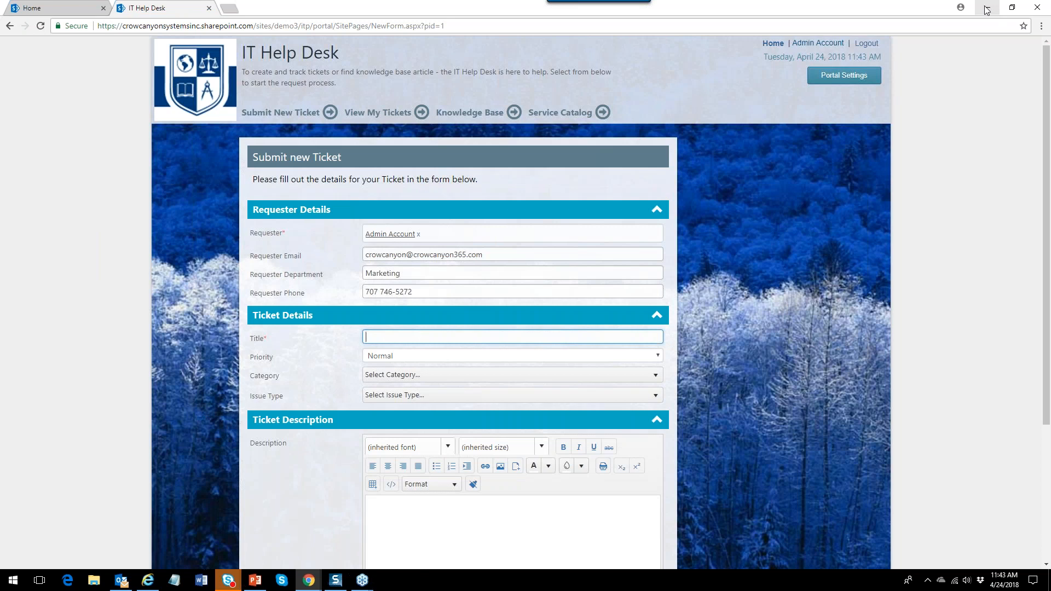
{"action": "left_click", "coordinate": [182, 86]}
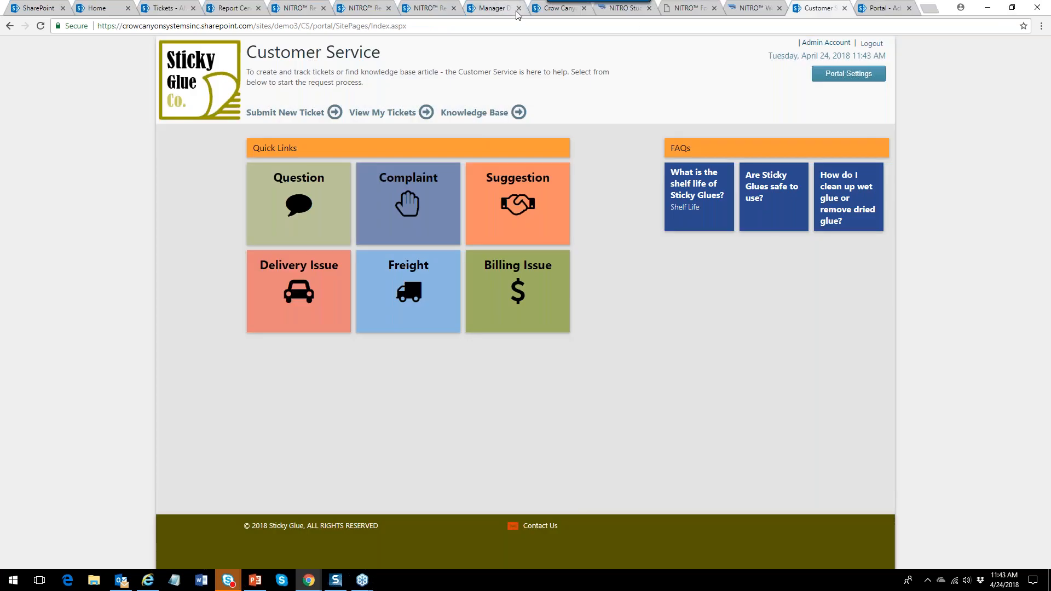
Switch to the NITRO Studio tab and scroll through the Customer Service site's app tiles.
{"action": "left_click", "coordinate": [624, 7]}
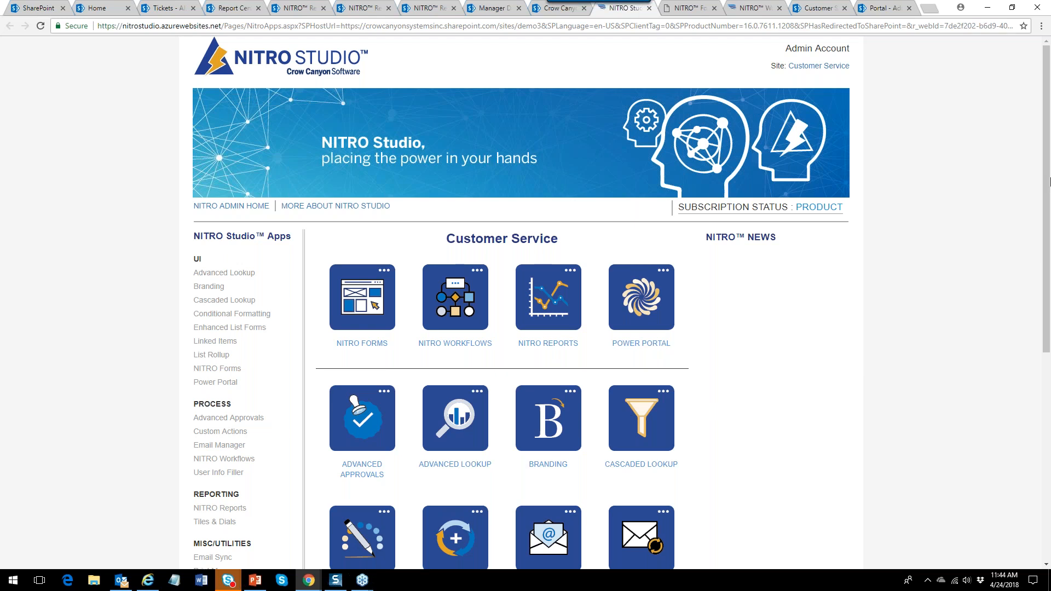
{"action": "left_click_drag", "start_coordinate": [1047, 185], "coordinate": [1050, 282]}
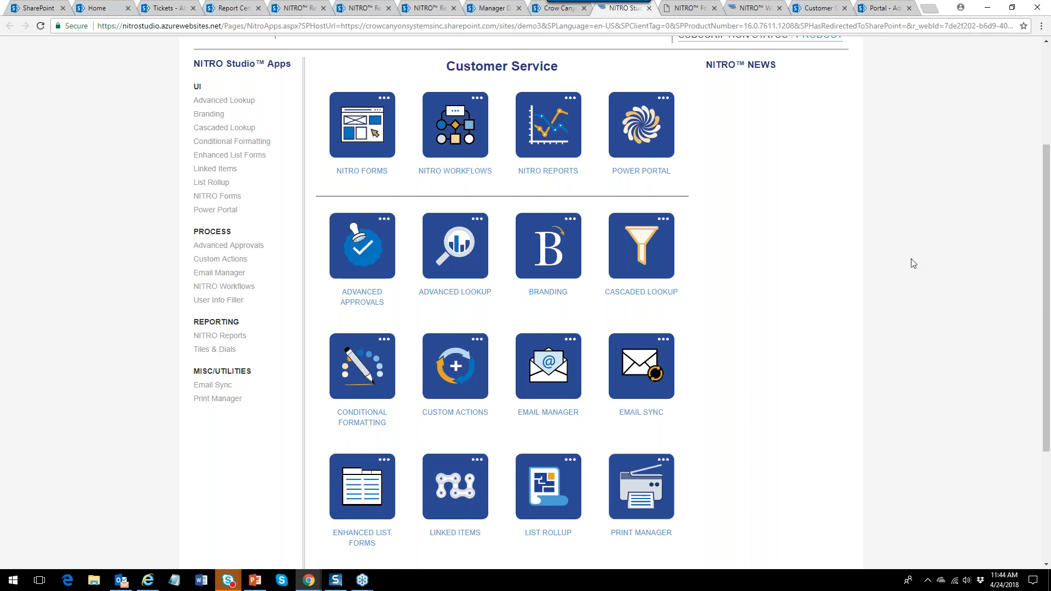
{"action": "left_click_drag", "start_coordinate": [1045, 184], "coordinate": [1023, 185]}
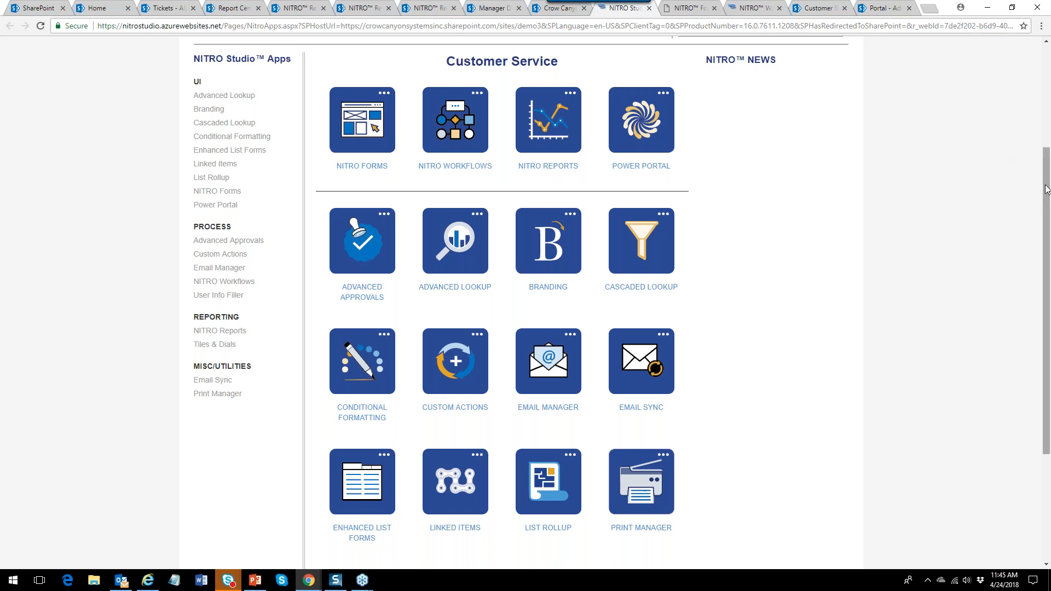
{"action": "mouse_move", "coordinate": [1046, 190]}
{"action": "left_mouse_down"}
{"action": "mouse_move", "coordinate": [1047, 258]}
{"action": "mouse_move", "coordinate": [1046, 120]}
{"action": "mouse_move", "coordinate": [1046, 190]}
{"action": "left_mouse_up"}
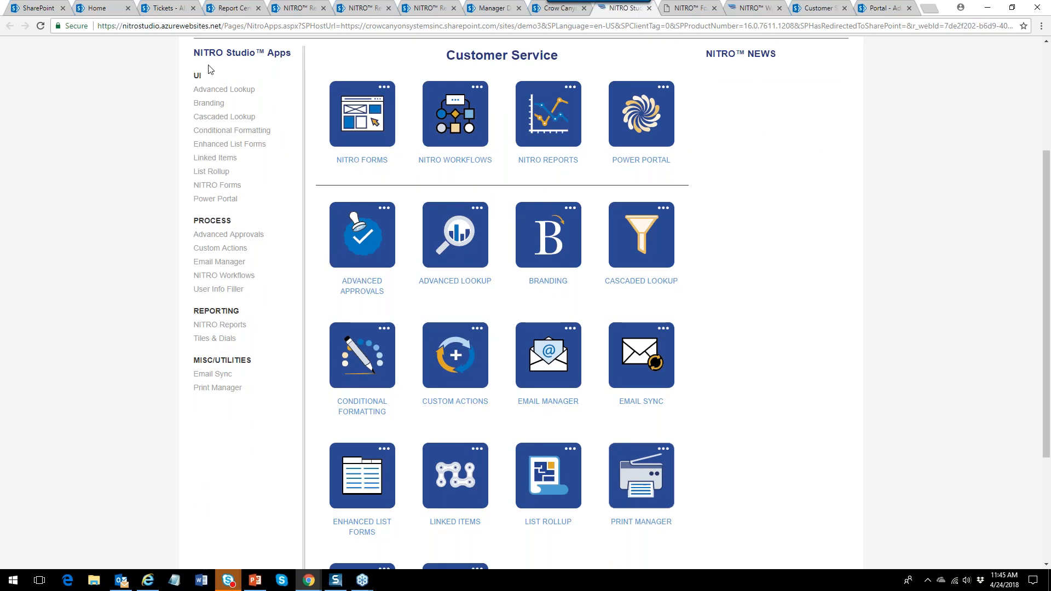
View ticket 60, Glue was too liquidy, from the Tickets list and close its details.
{"action": "left_click", "coordinate": [165, 9]}
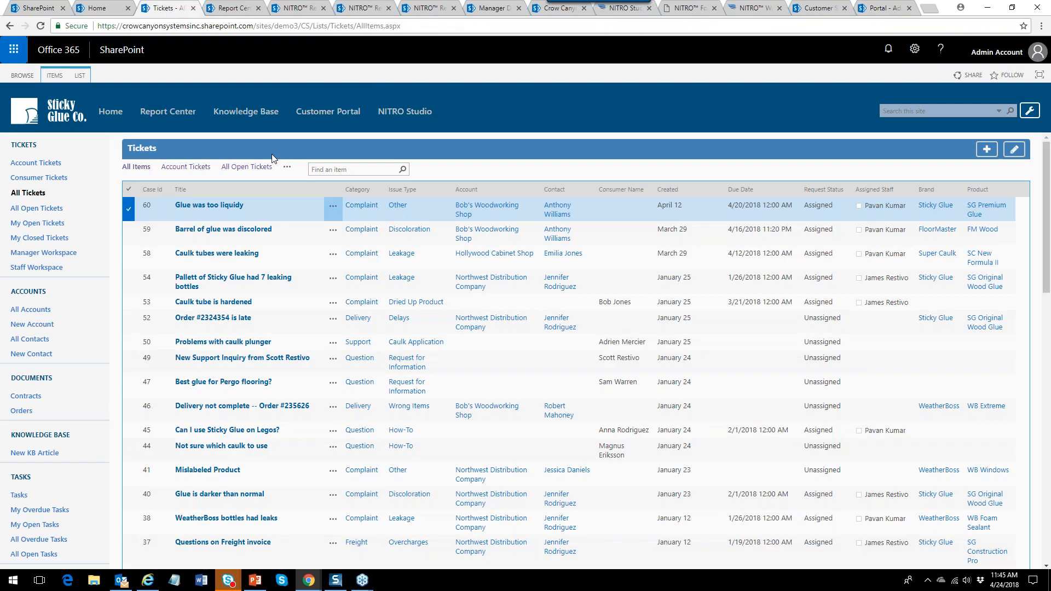
{"action": "left_click", "coordinate": [222, 207]}
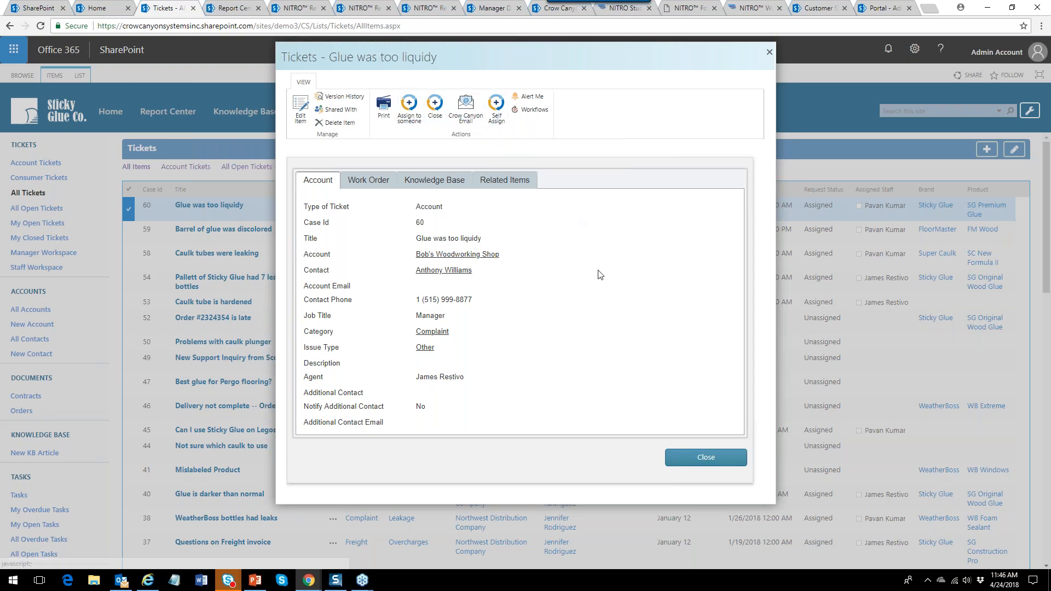
{"action": "left_click", "coordinate": [706, 459]}
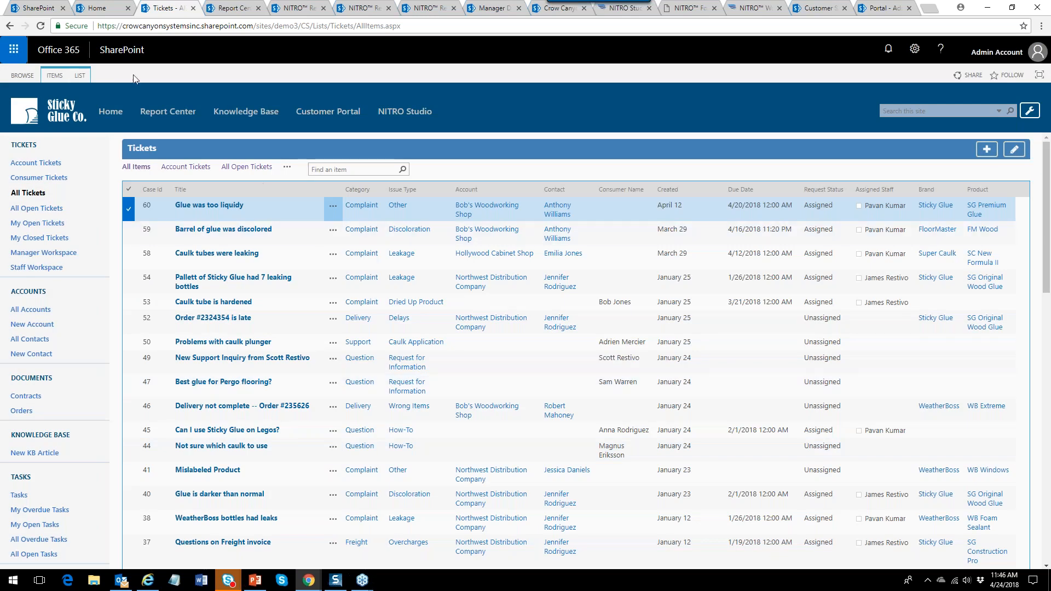
{"action": "left_click", "coordinate": [54, 75]}
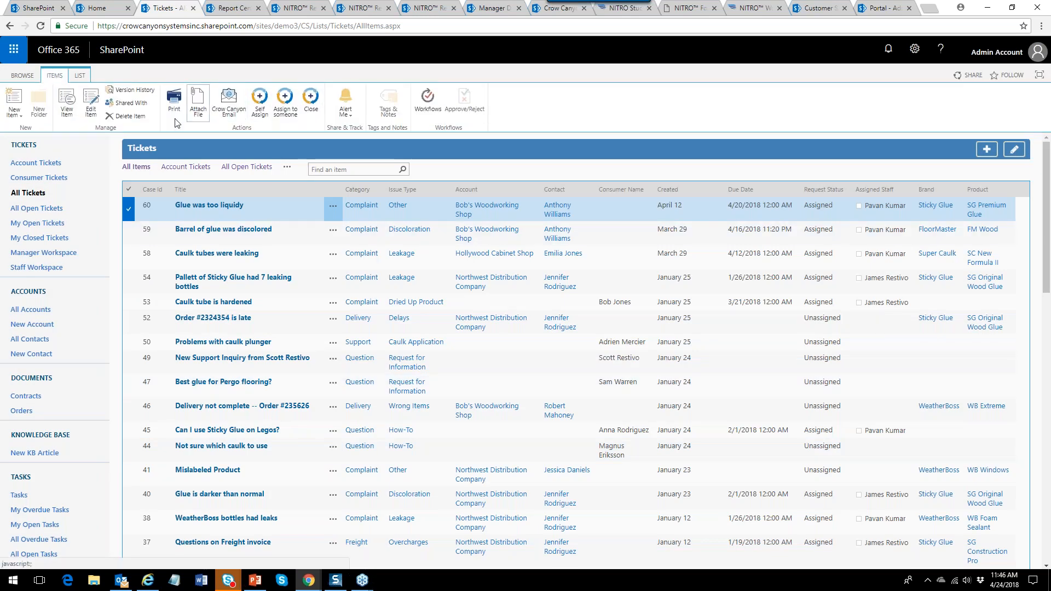
Select and deselect tickets 59, 58 and 54 alongside ticket 60 to compare available actions.
{"action": "left_click", "coordinate": [130, 234]}
{"action": "left_click", "coordinate": [132, 257]}
{"action": "left_click", "coordinate": [131, 282]}
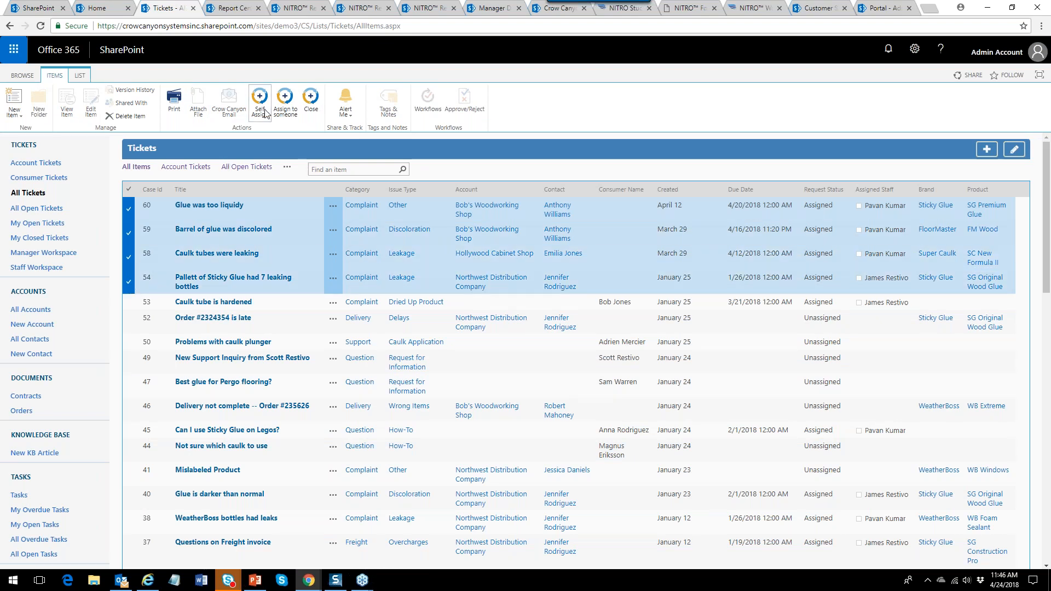
{"action": "left_click", "coordinate": [130, 282]}
{"action": "left_click", "coordinate": [128, 257]}
{"action": "left_click", "coordinate": [129, 233]}
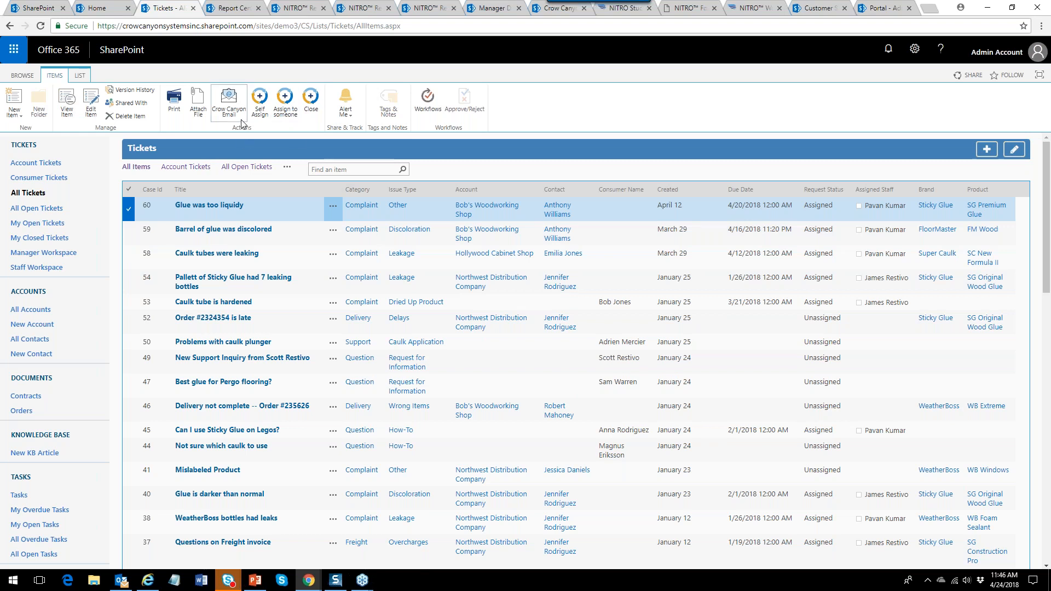
{"action": "left_click", "coordinate": [130, 234]}
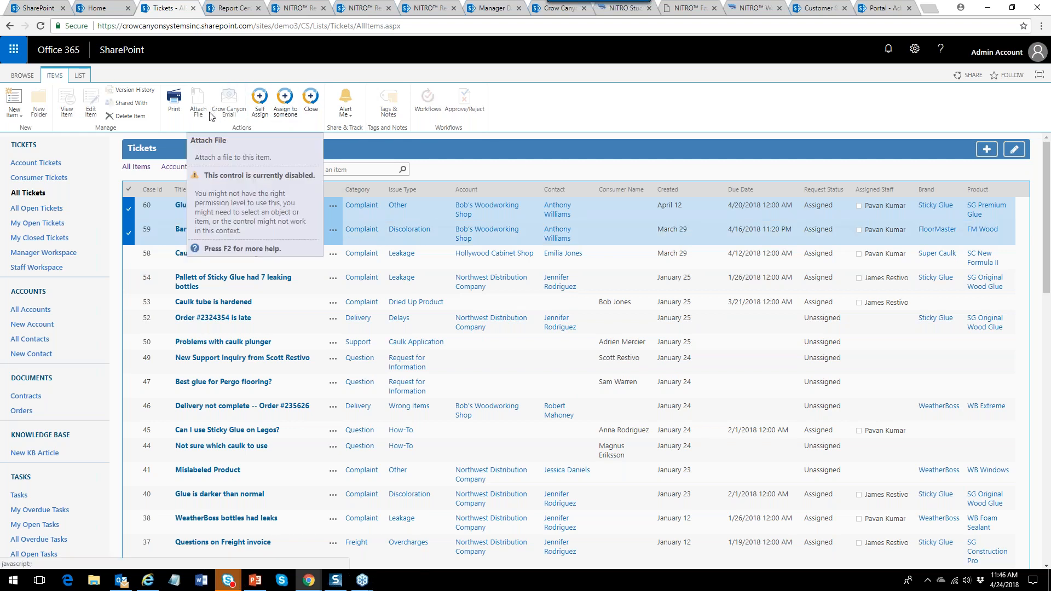
{"action": "left_click", "coordinate": [132, 233]}
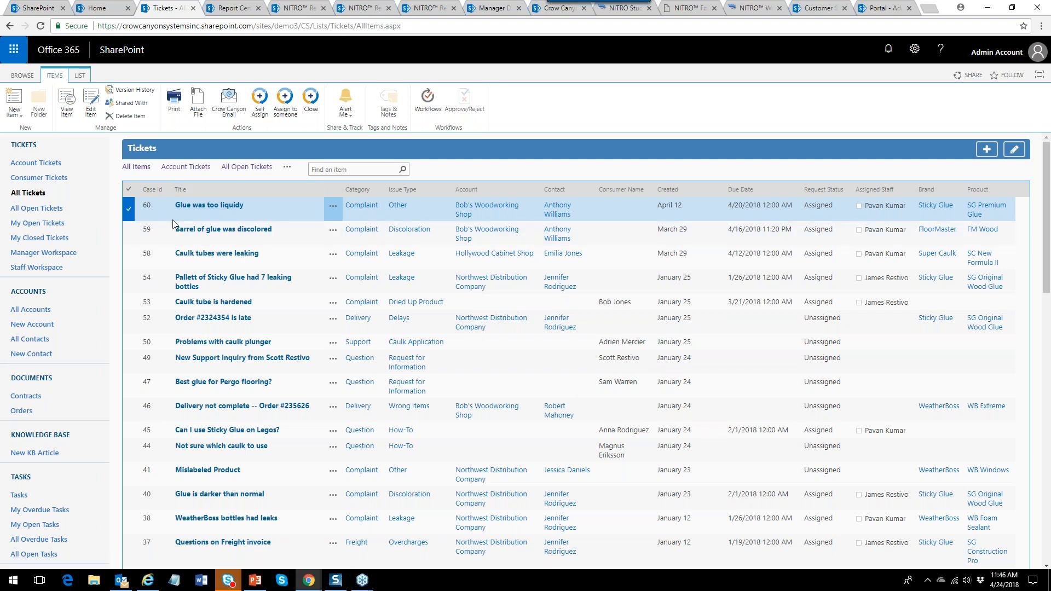
Review ticket 60's item action menu, then close it.
{"action": "left_click", "coordinate": [332, 211]}
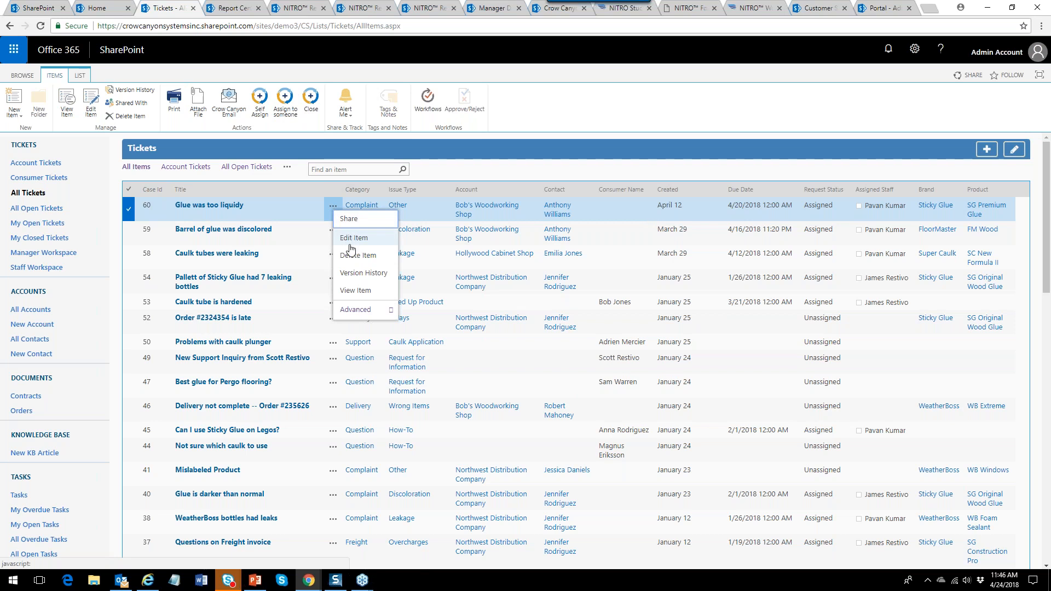
{"action": "mouse_move", "coordinate": [355, 307]}
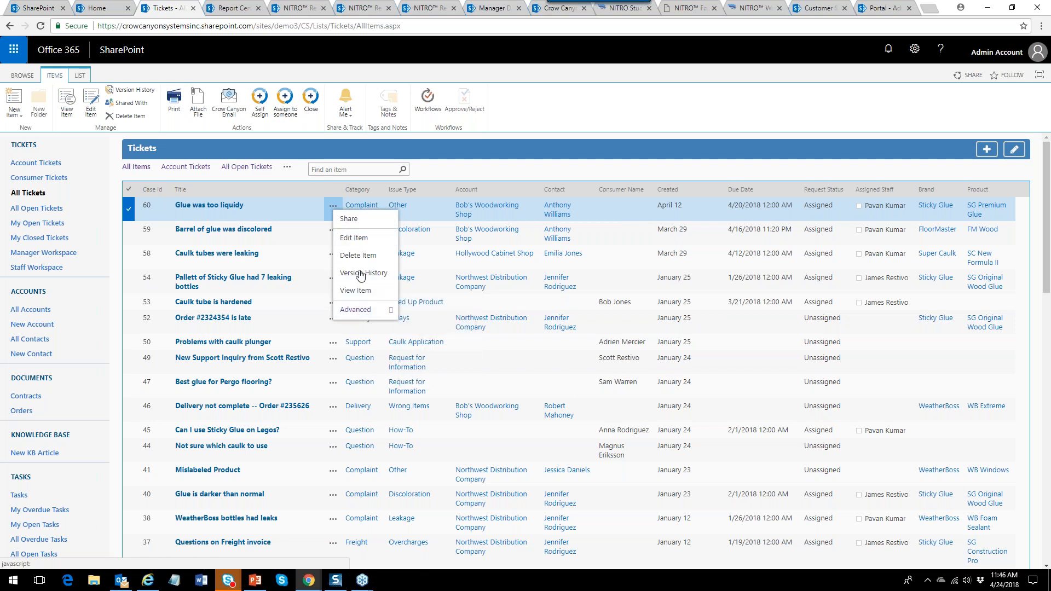
{"action": "left_click", "coordinate": [438, 174]}
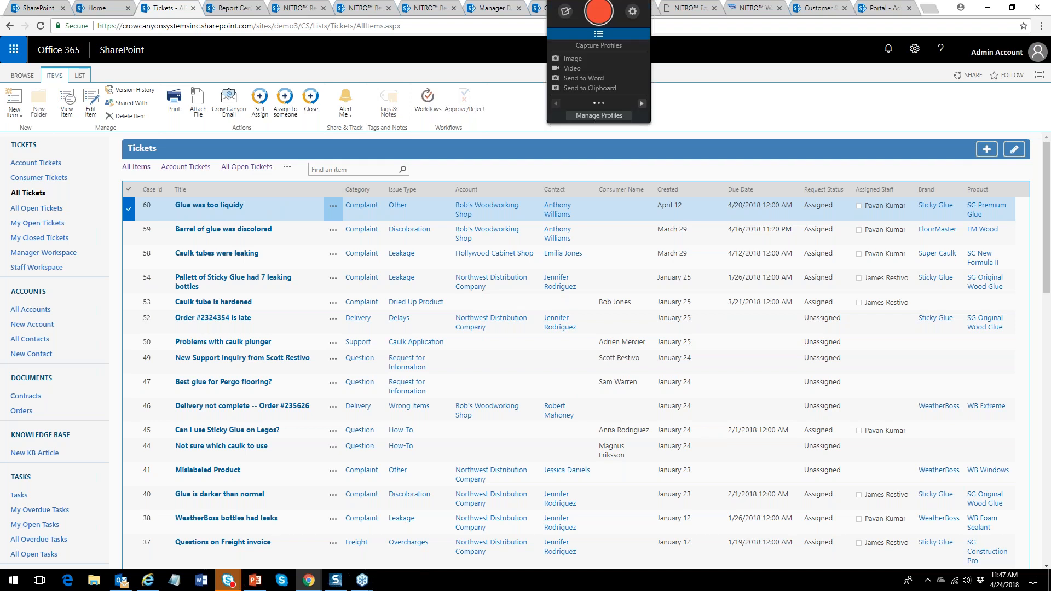
Start a new Tickets custom action on the Custom Actions page, titled Escalate.
{"action": "left_click", "coordinate": [81, 77]}
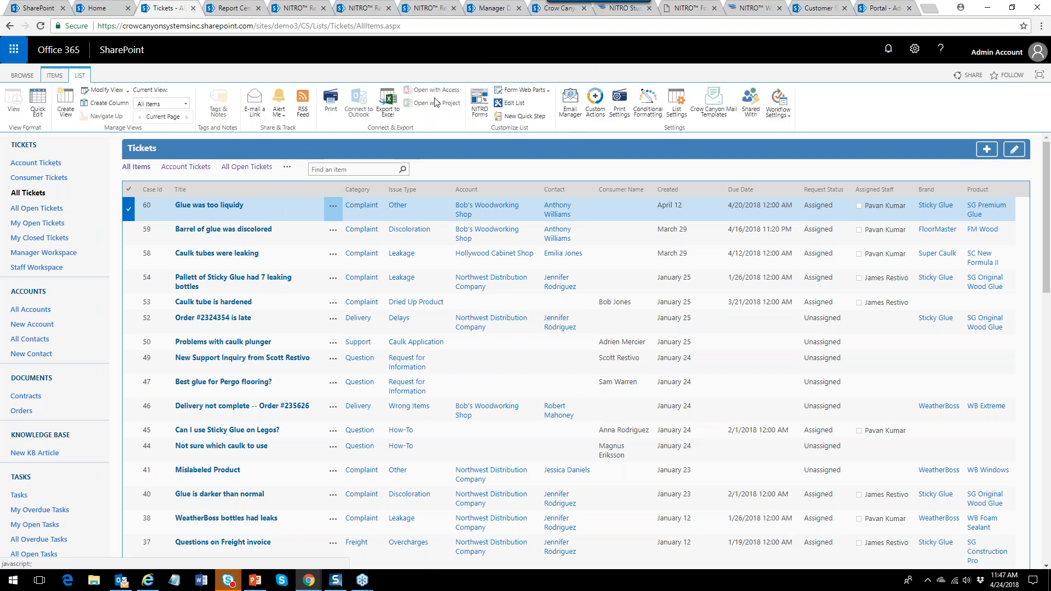
{"action": "left_click", "coordinate": [600, 116]}
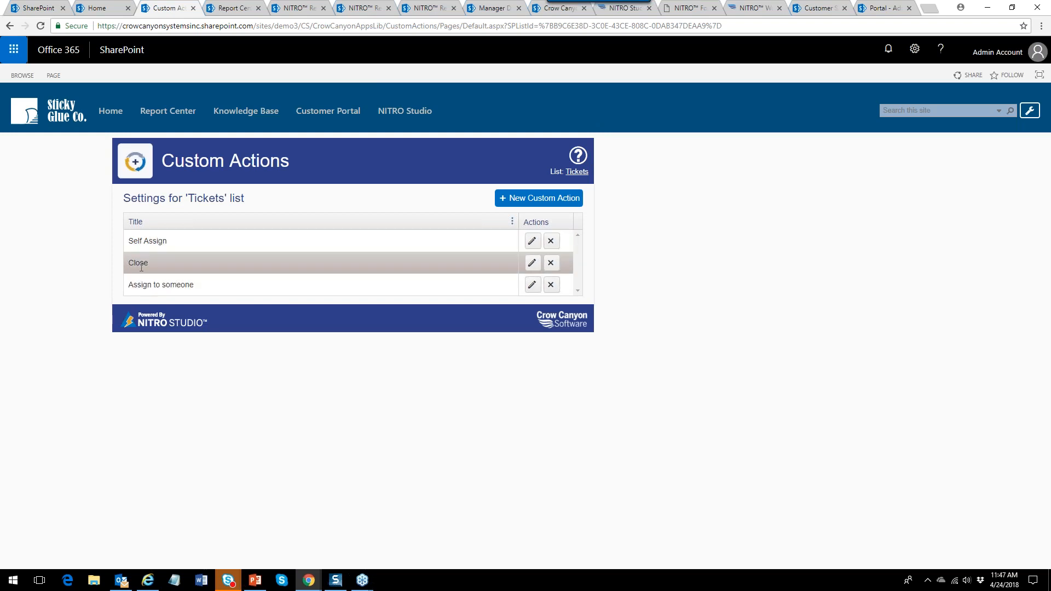
{"action": "left_click", "coordinate": [554, 202]}
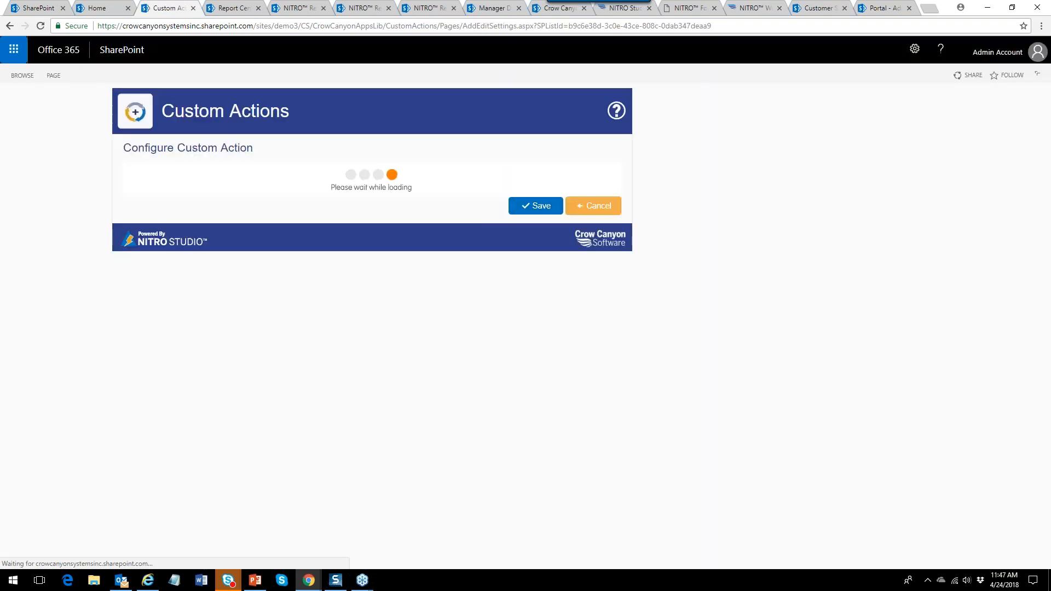
{"action": "left_click", "coordinate": [334, 188]}
{"action": "type", "text": "Escalate"}
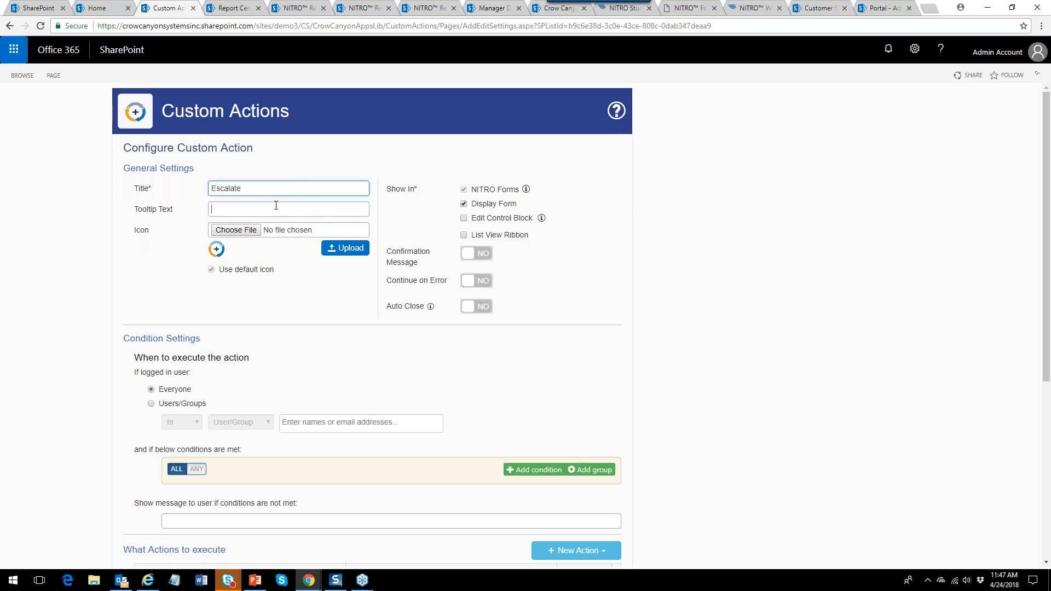
Show Escalate in the Edit Control Block and List View Ribbon, leaving Confirmation Message off.
{"action": "left_click", "coordinate": [277, 207]}
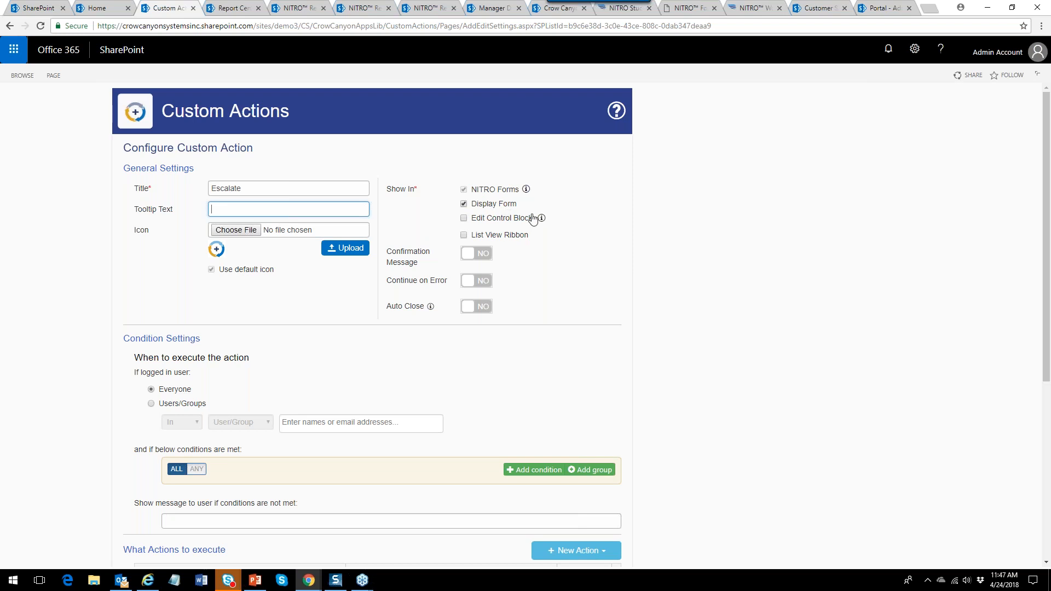
{"action": "left_click", "coordinate": [464, 218]}
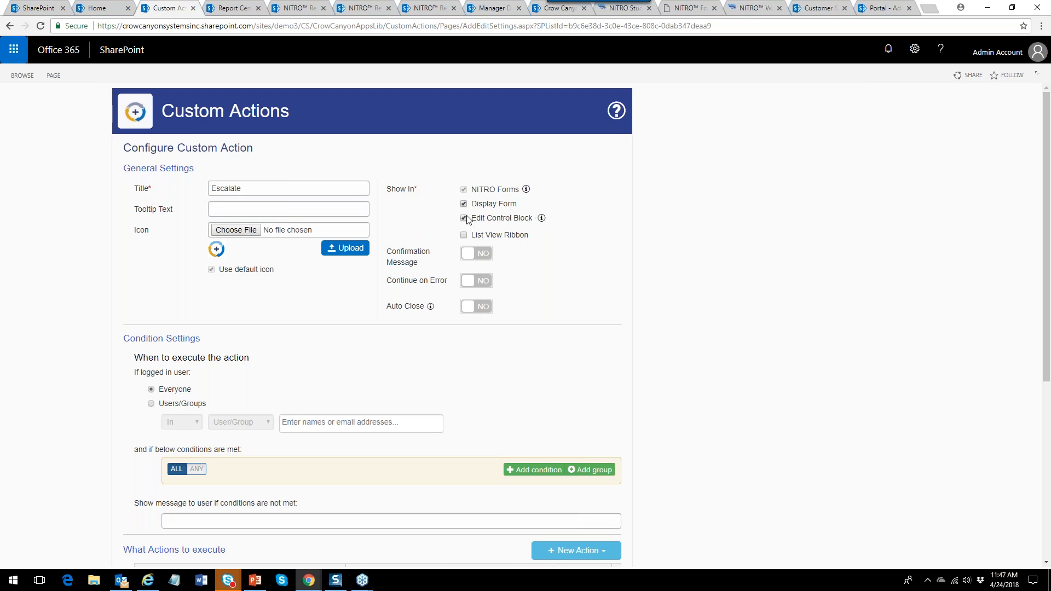
{"action": "left_click", "coordinate": [464, 235]}
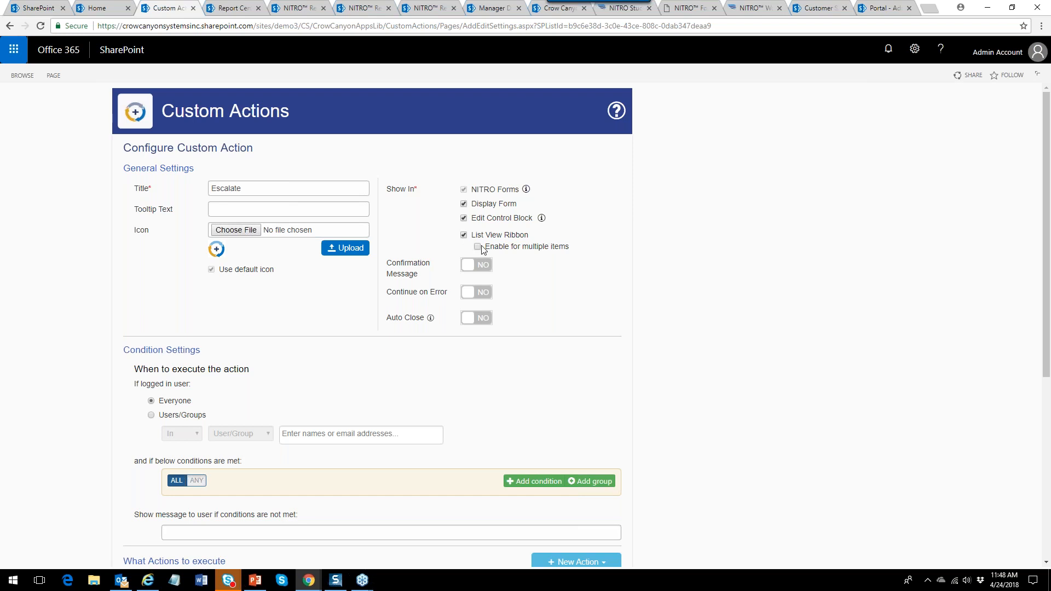
{"action": "left_click", "coordinate": [484, 266]}
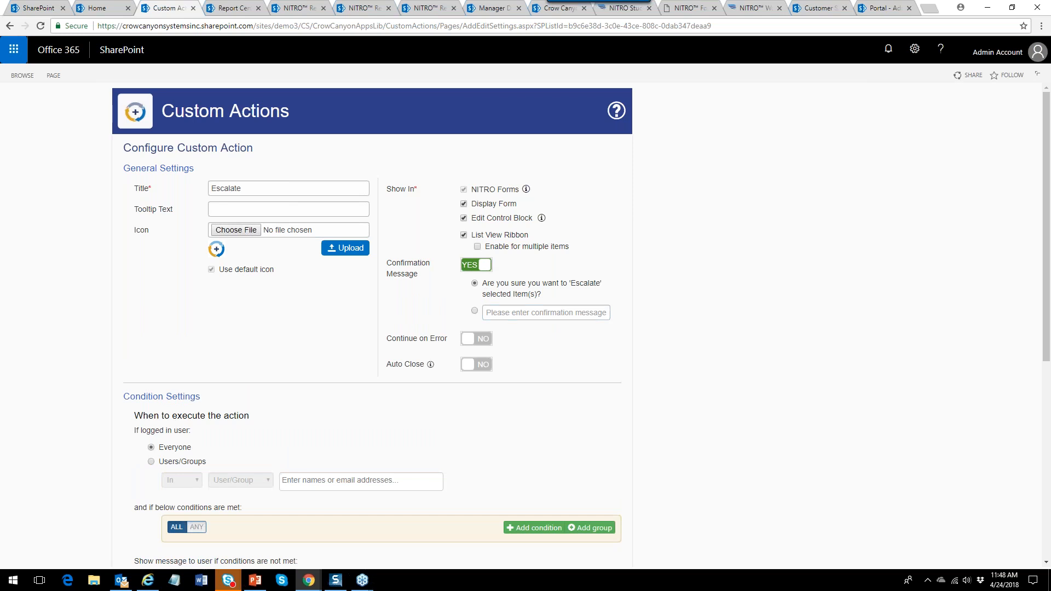
{"action": "left_click", "coordinate": [485, 267]}
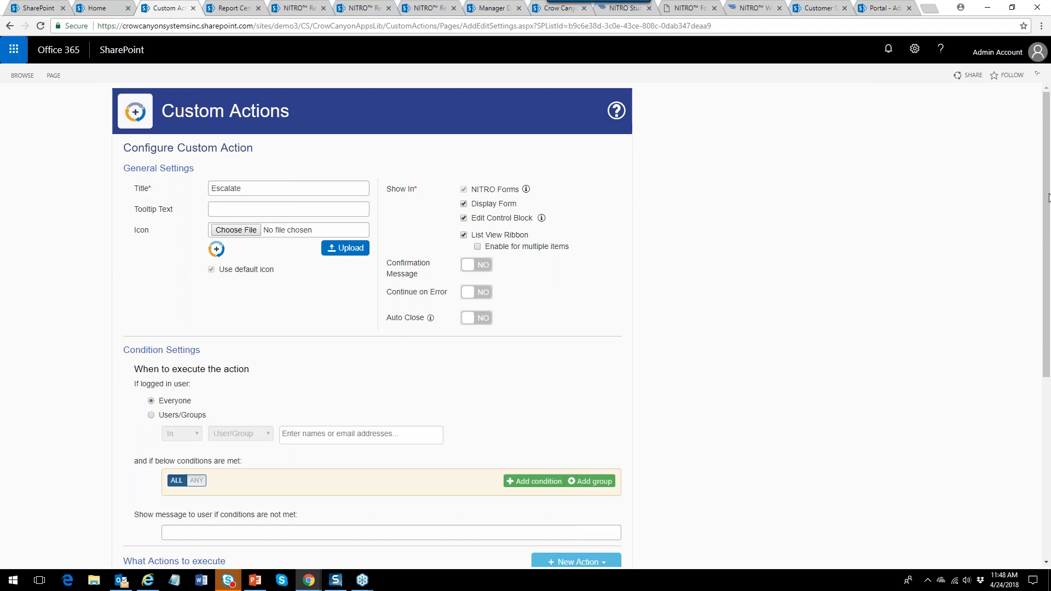
{"action": "mouse_move", "coordinate": [1047, 200]}
{"action": "left_mouse_down"}
{"action": "mouse_move", "coordinate": [1048, 238]}
{"action": "mouse_move", "coordinate": [1048, 211]}
{"action": "left_mouse_up"}
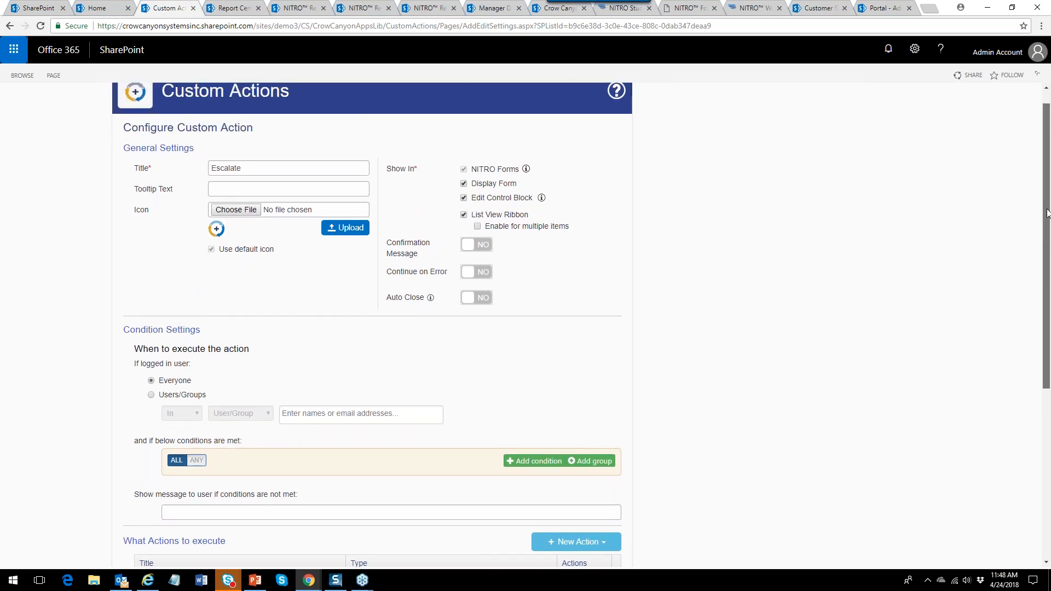
{"action": "scroll", "coordinate": [256, 228], "scroll_direction": "down", "scroll_amount": 3}
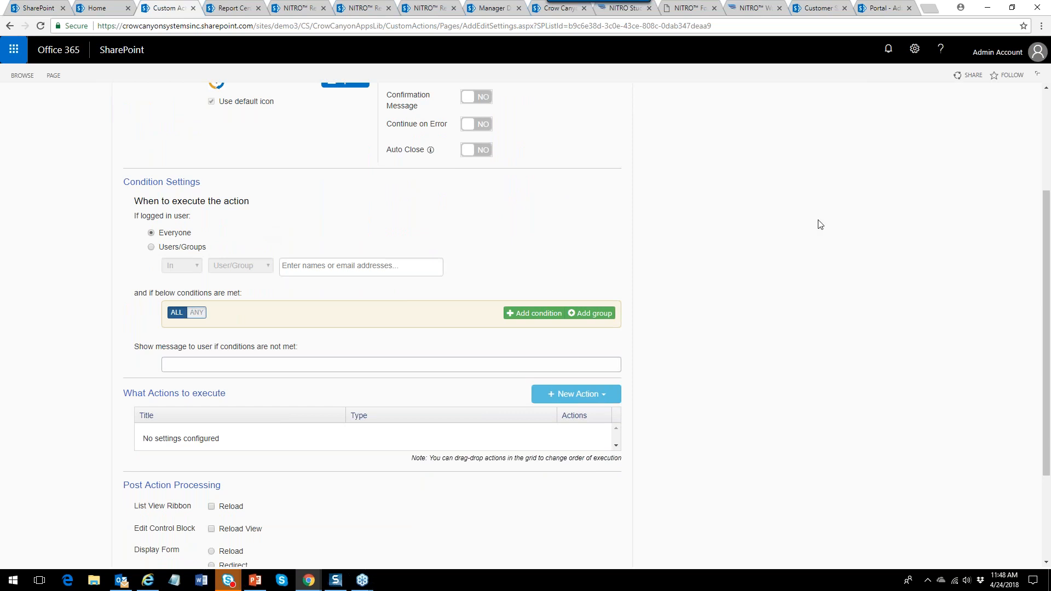
{"action": "left_click_drag", "start_coordinate": [1047, 246], "coordinate": [1042, 353]}
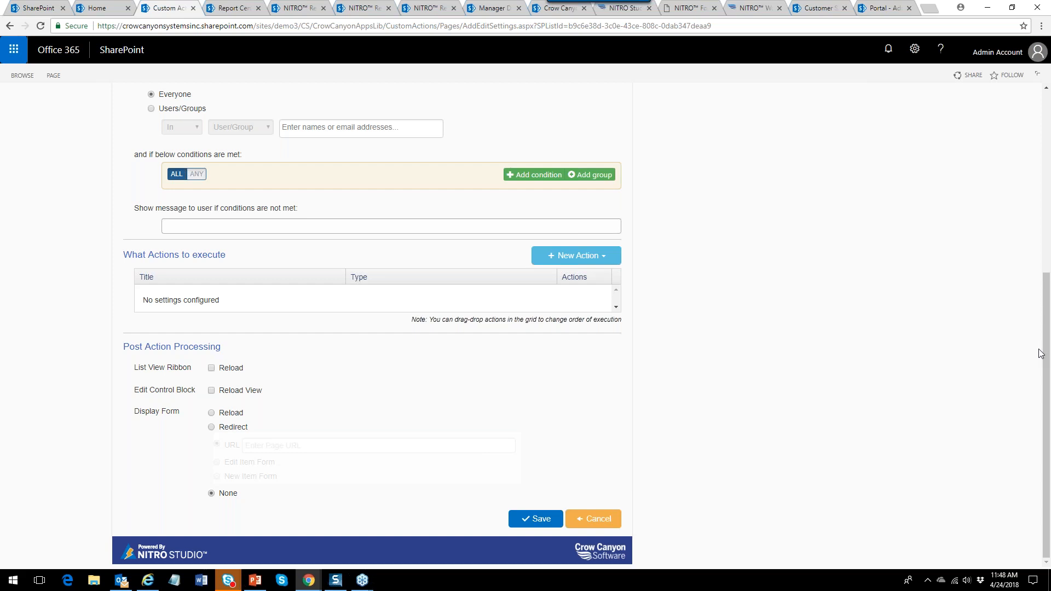
{"action": "left_click", "coordinate": [581, 260]}
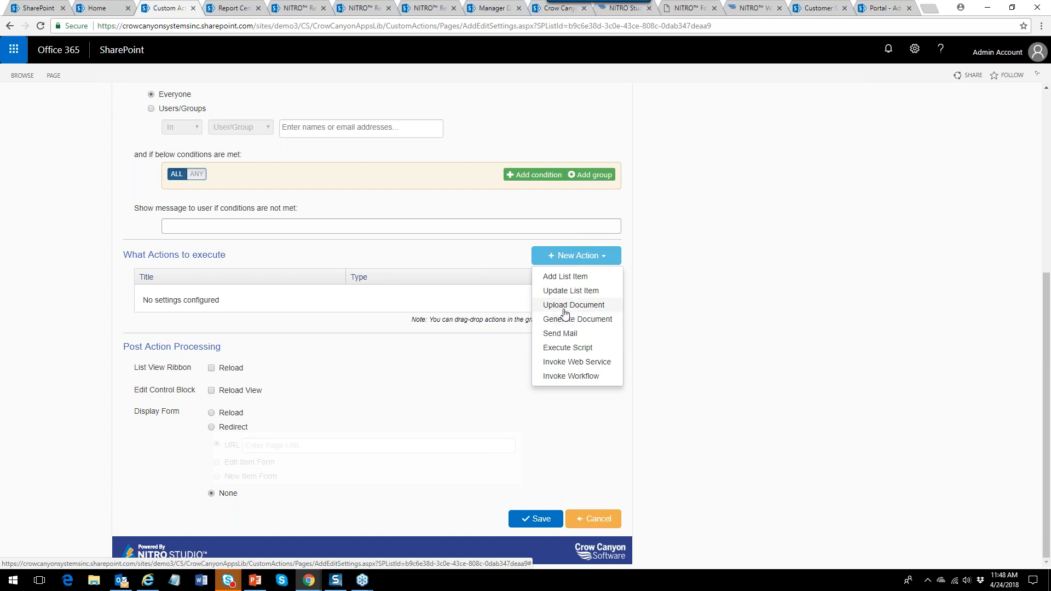
Add an Update List Item action named Set Priority to High using predefined column values.
{"action": "left_click", "coordinate": [569, 296]}
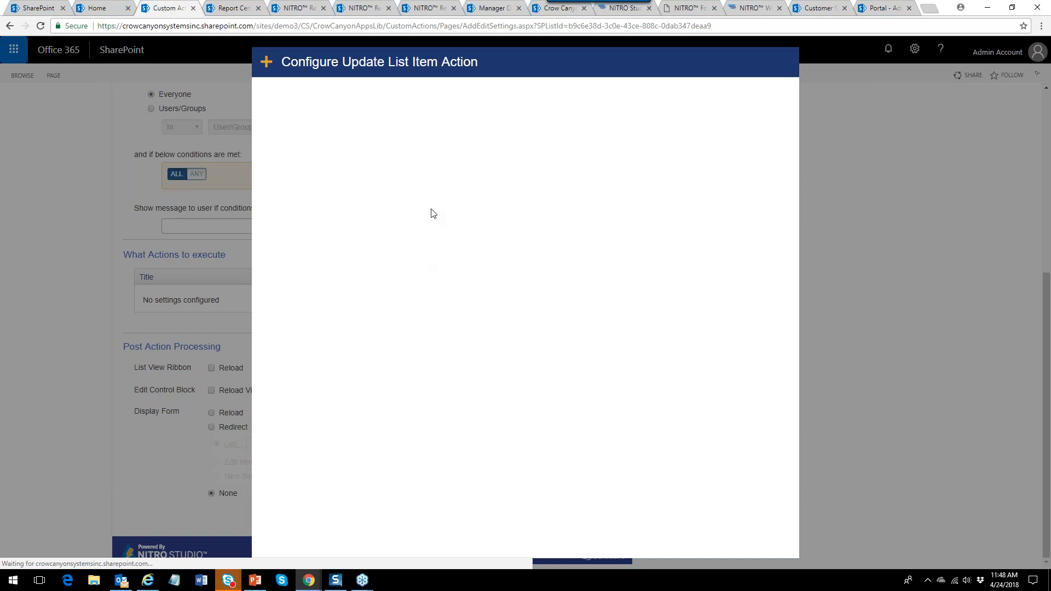
{"action": "left_click", "coordinate": [397, 99]}
{"action": "type", "text": "S"}
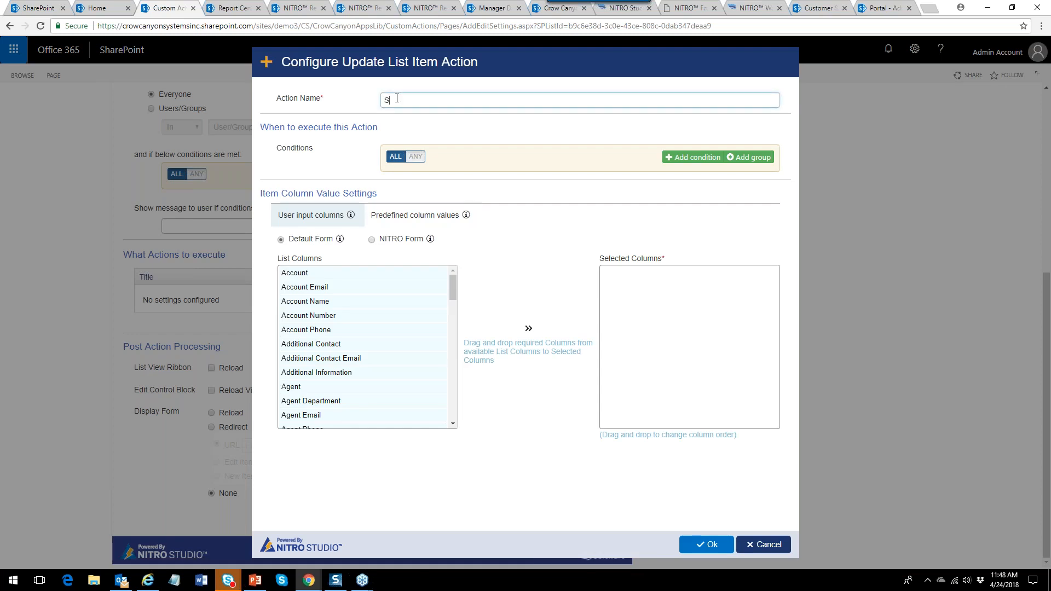
{"action": "type", "text": "et Priority to High"}
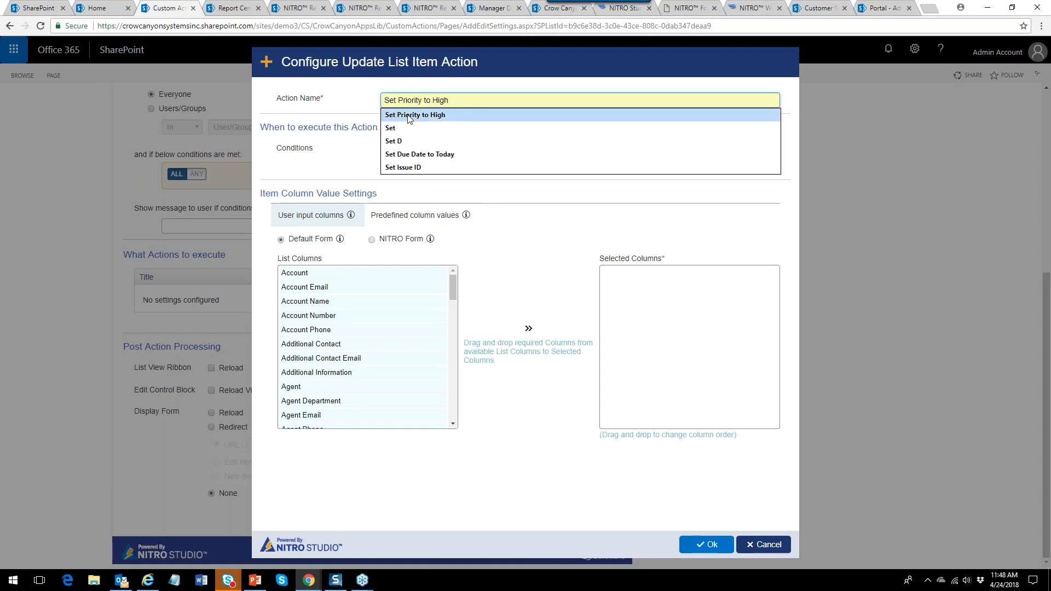
{"action": "left_click", "coordinate": [409, 116]}
{"action": "left_click", "coordinate": [406, 219]}
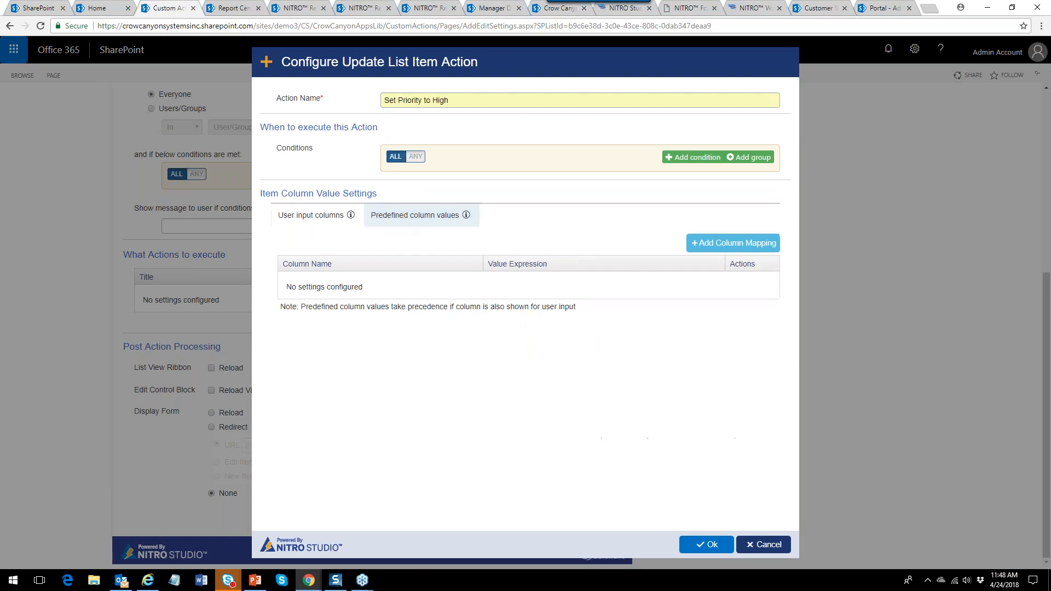
Map the Priority column to the value High and save the action.
{"action": "left_click", "coordinate": [734, 243]}
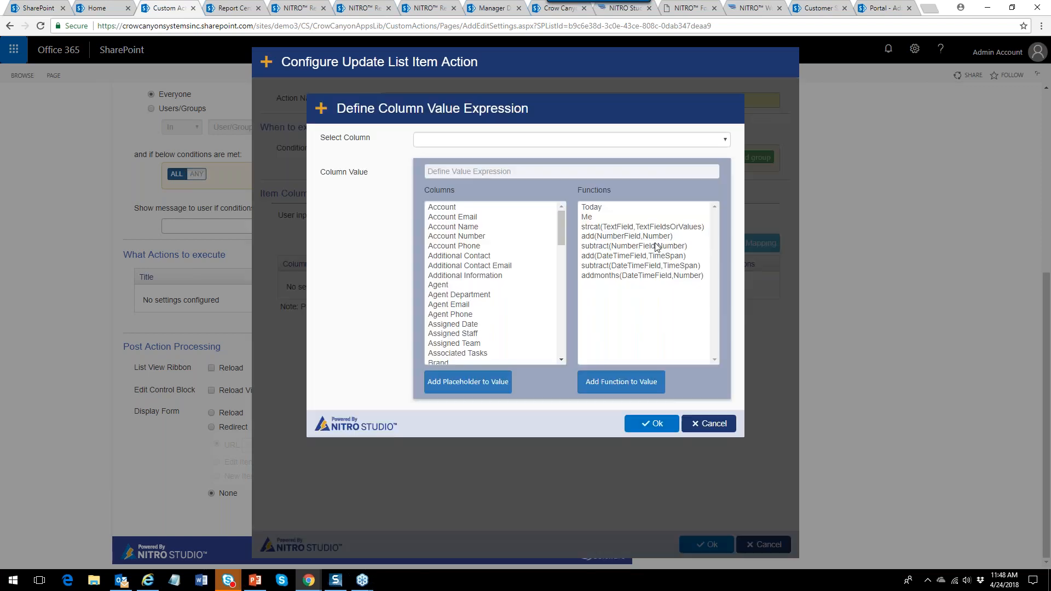
{"action": "left_click", "coordinate": [484, 140]}
{"action": "type", "text": "pri"}
{"action": "key", "text": "Return"}
{"action": "left_click", "coordinate": [535, 175]}
{"action": "type", "text": "High"}
{"action": "left_click", "coordinate": [461, 187]}
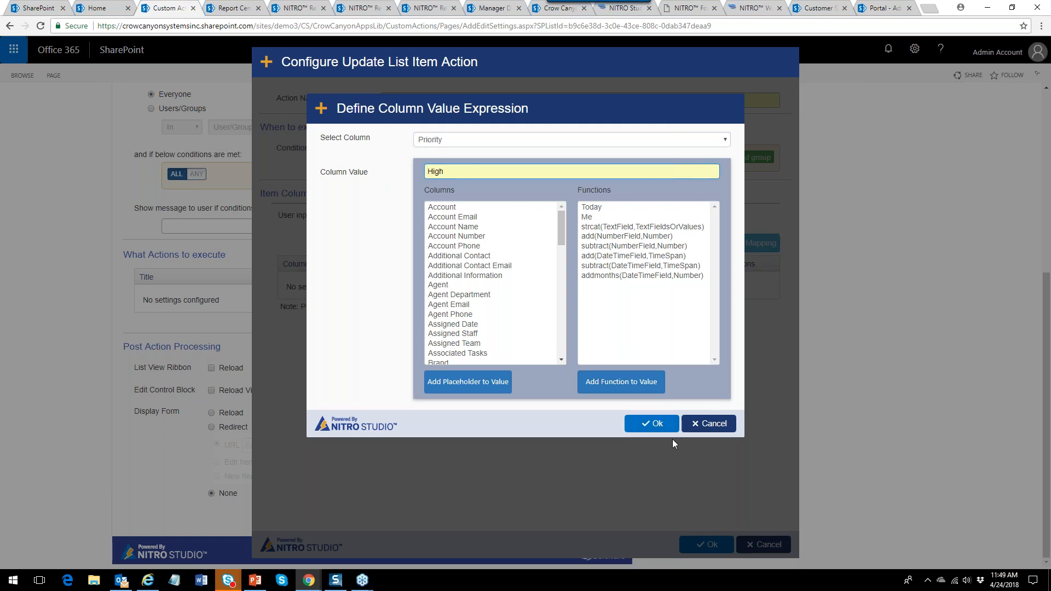
{"action": "left_click", "coordinate": [656, 428]}
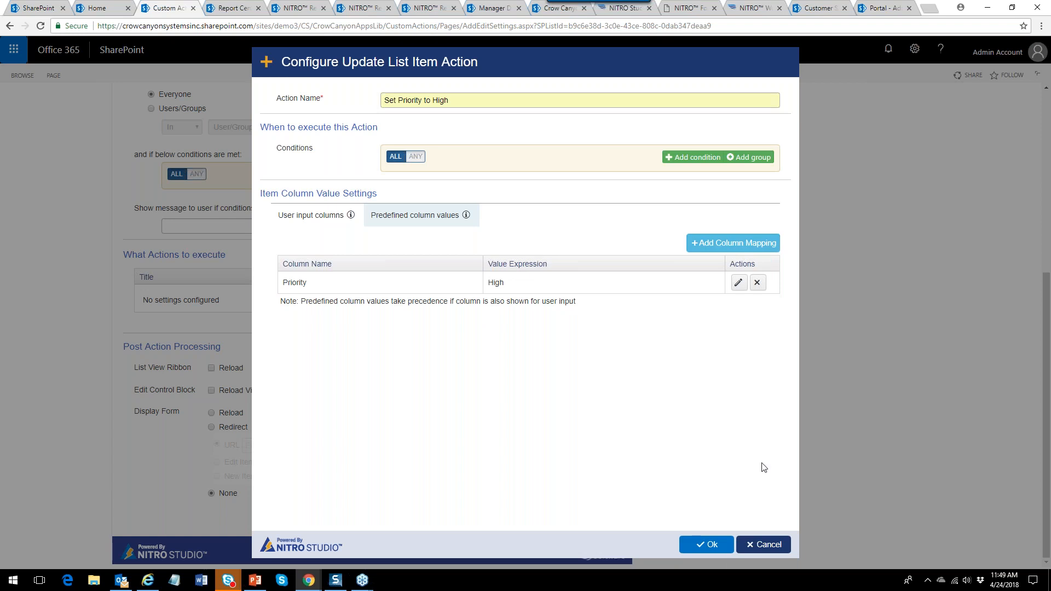
{"action": "left_click", "coordinate": [719, 544]}
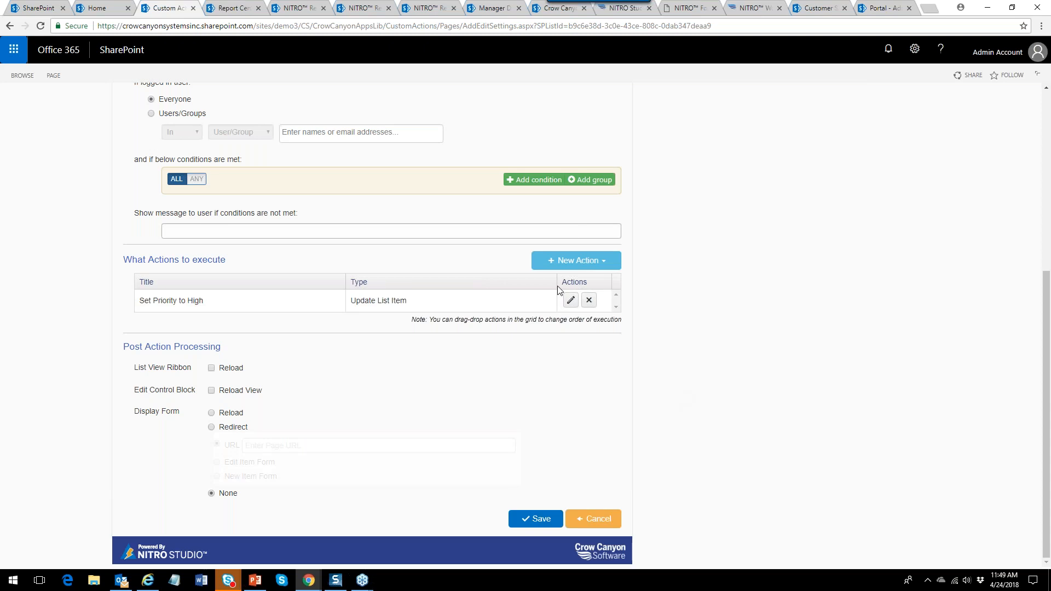
Add a new Update List Item action named 'Set Due Date to Today'.
{"action": "left_click", "coordinate": [585, 261]}
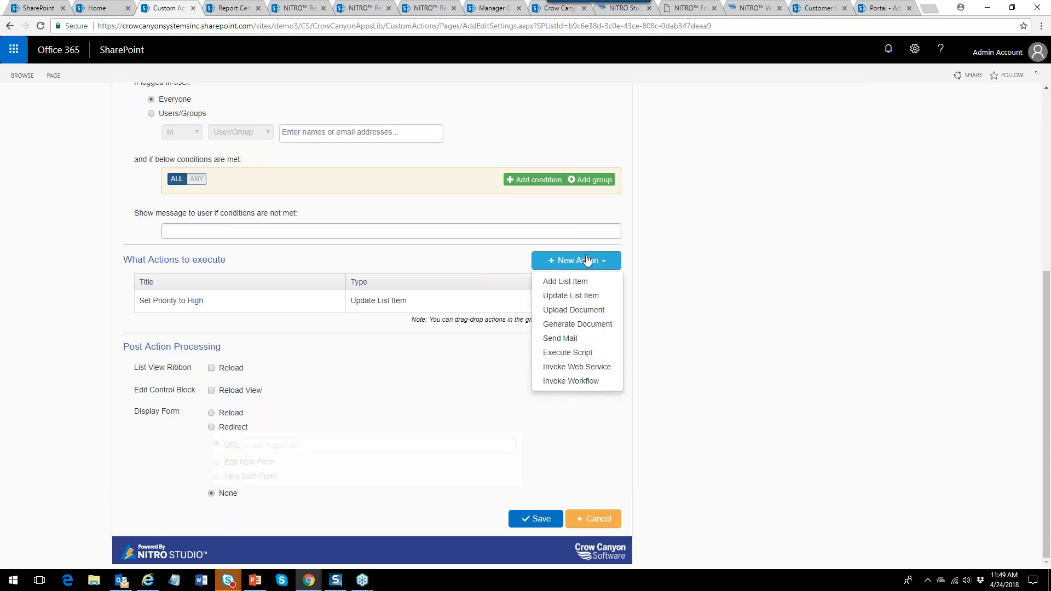
{"action": "left_click", "coordinate": [579, 297]}
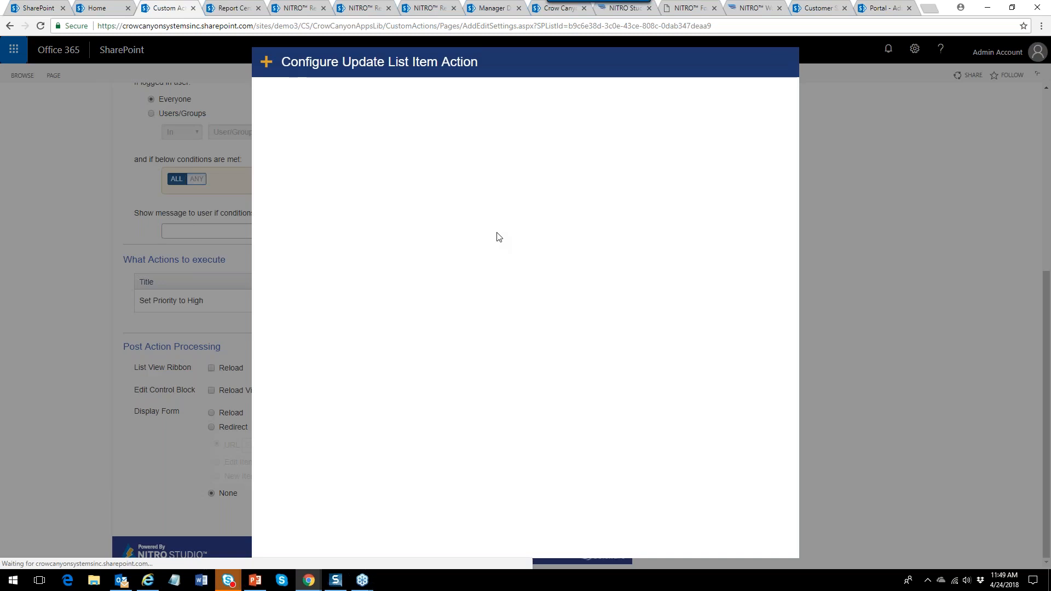
{"action": "left_click", "coordinate": [415, 100]}
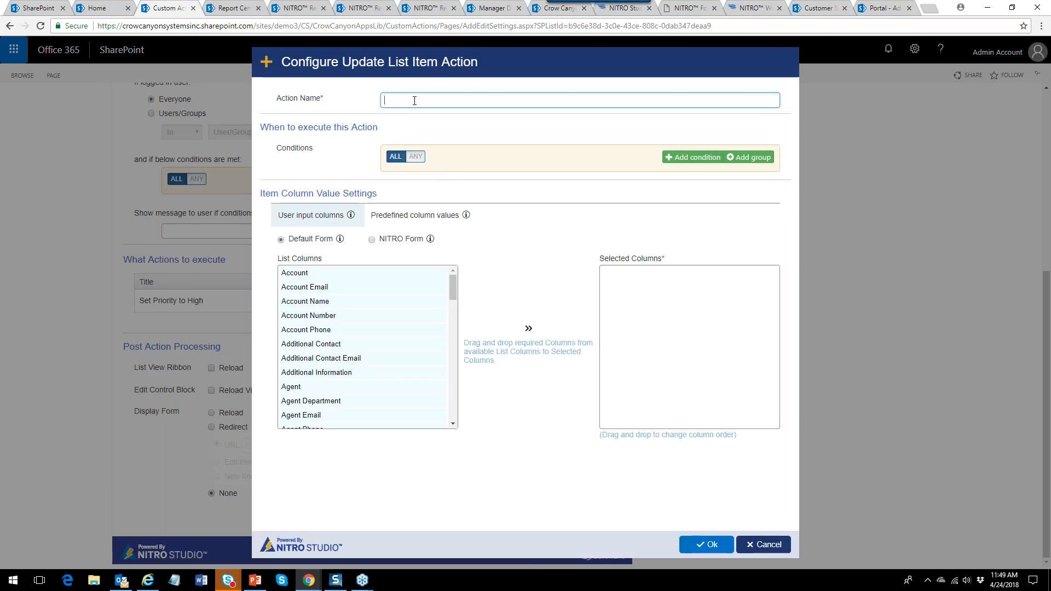
{"action": "type", "text": "Set Due Date to Today"}
{"action": "left_click", "coordinate": [419, 167]}
Map Due Date to {Today} as a predefined column value and save the action.
{"action": "left_click", "coordinate": [424, 217]}
{"action": "left_click", "coordinate": [720, 243]}
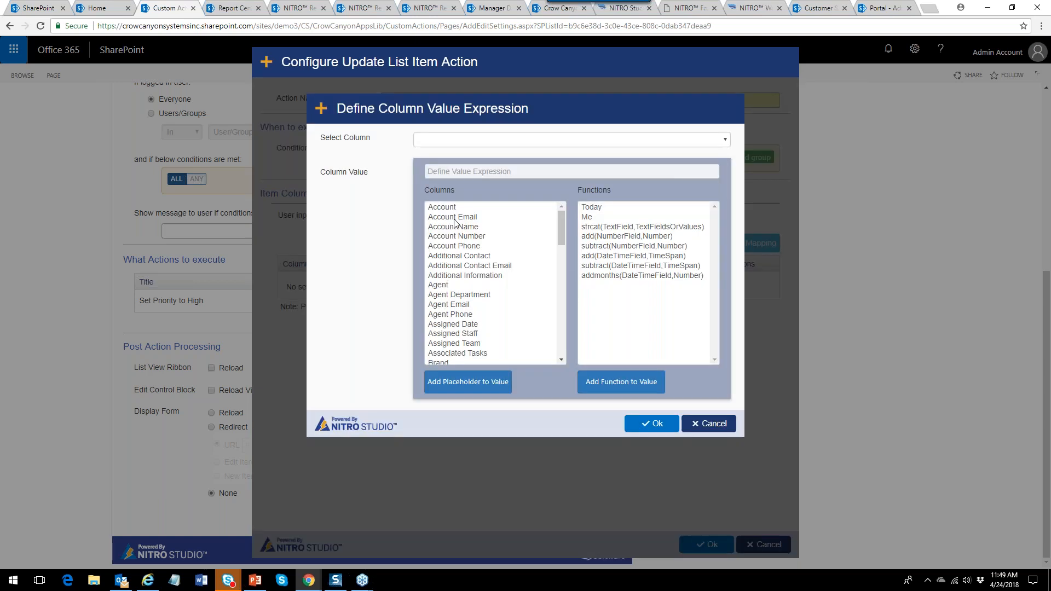
{"action": "left_click", "coordinate": [435, 141]}
{"action": "key", "text": "d"}
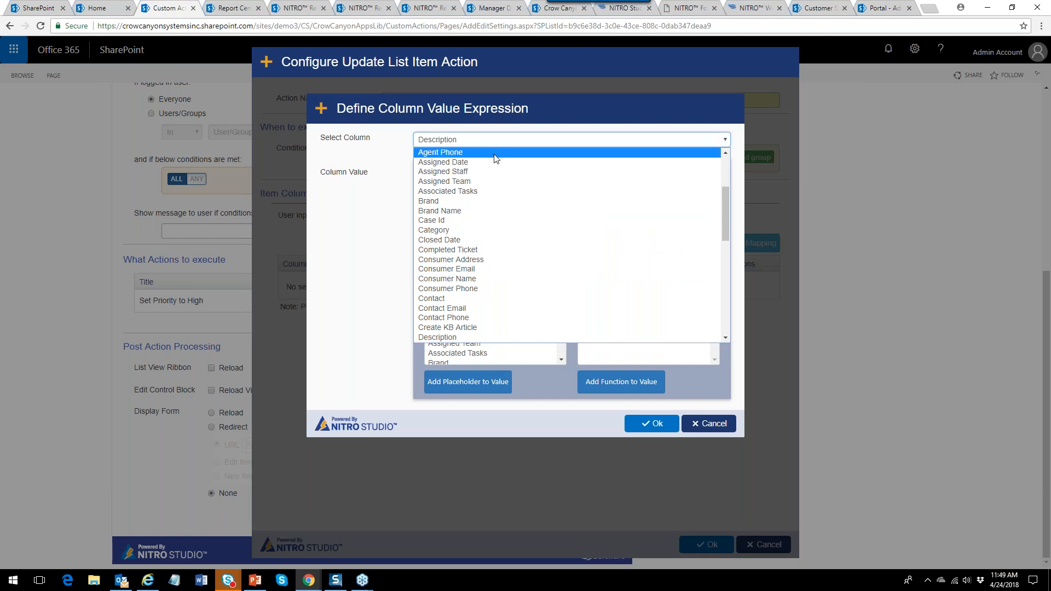
{"action": "scroll", "coordinate": [726, 333], "scroll_direction": "down", "scroll_amount": 3}
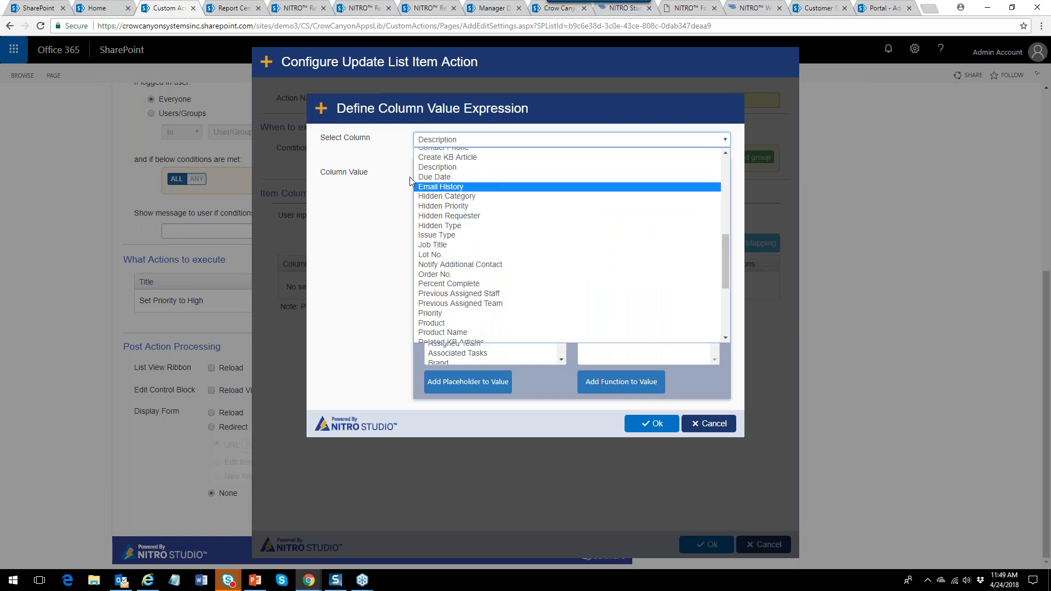
{"action": "left_click", "coordinate": [652, 186]}
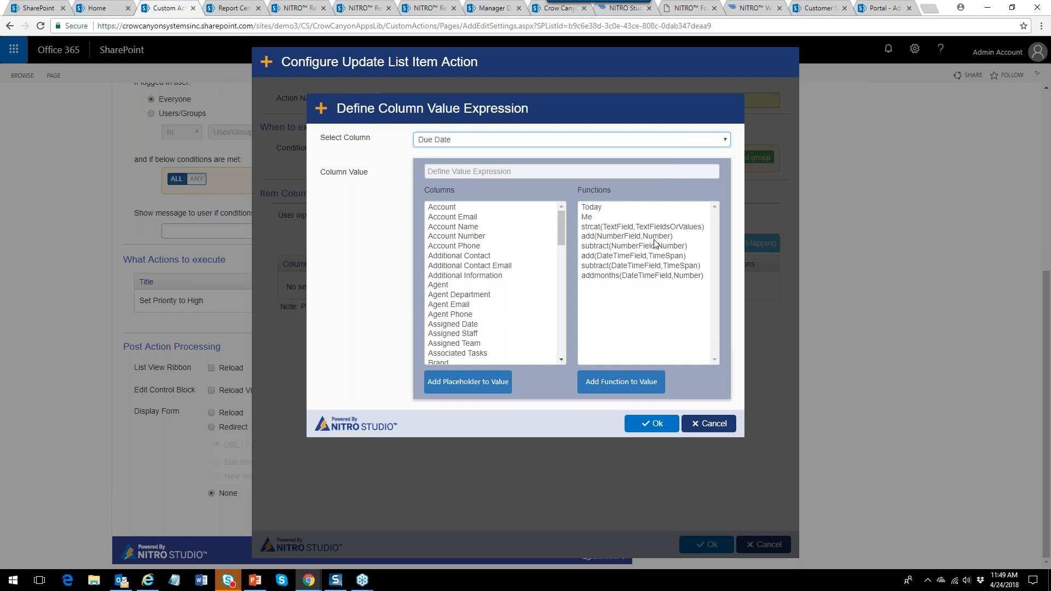
{"action": "double_click", "coordinate": [598, 206]}
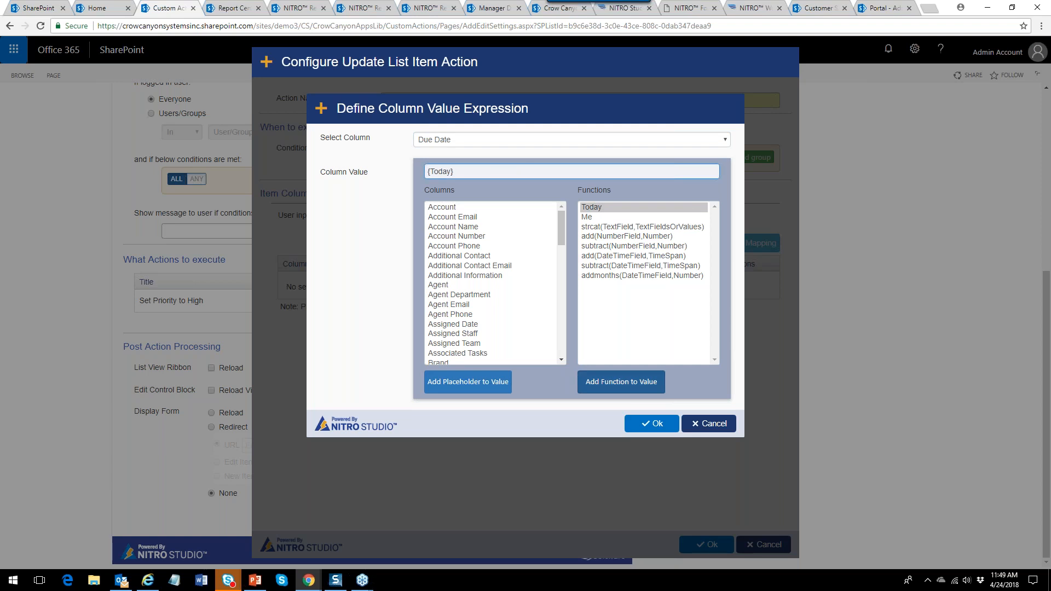
{"action": "left_click", "coordinate": [645, 426]}
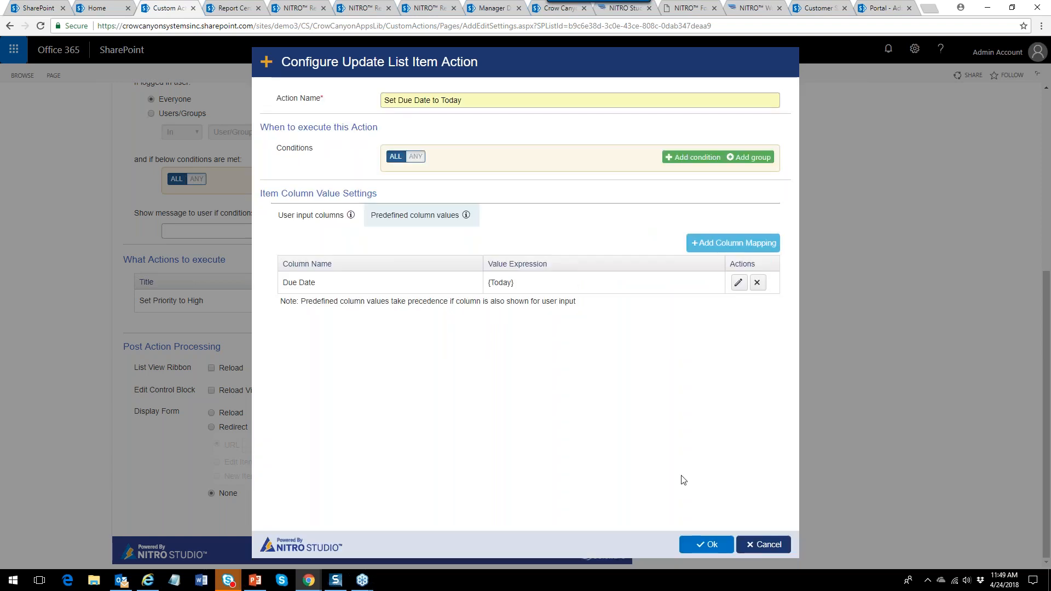
{"action": "left_click", "coordinate": [710, 545]}
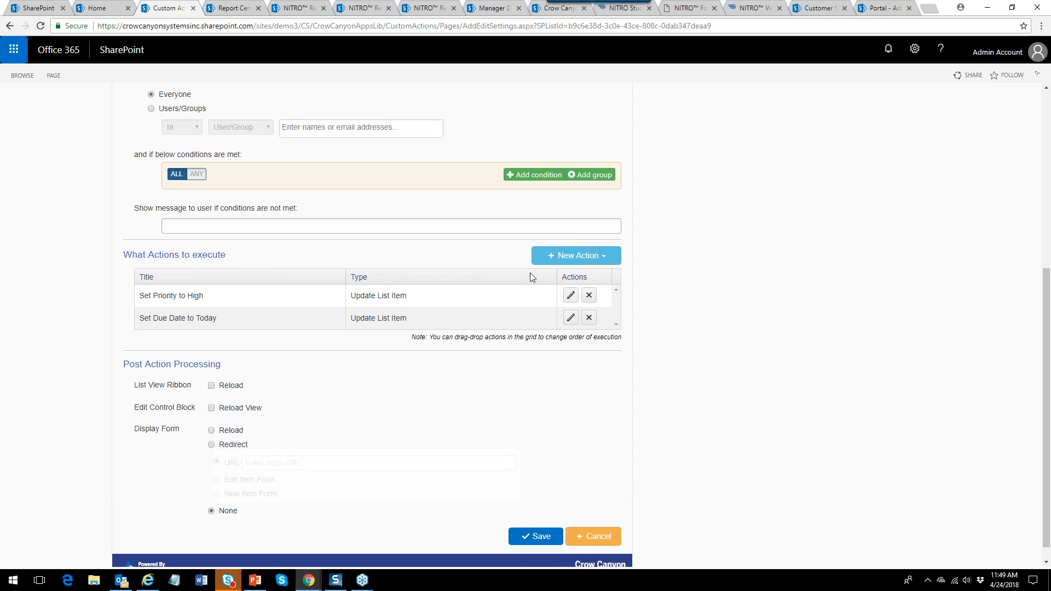
Add a Send Mail action with the suggested name and the company sender address.
{"action": "left_click", "coordinate": [564, 261]}
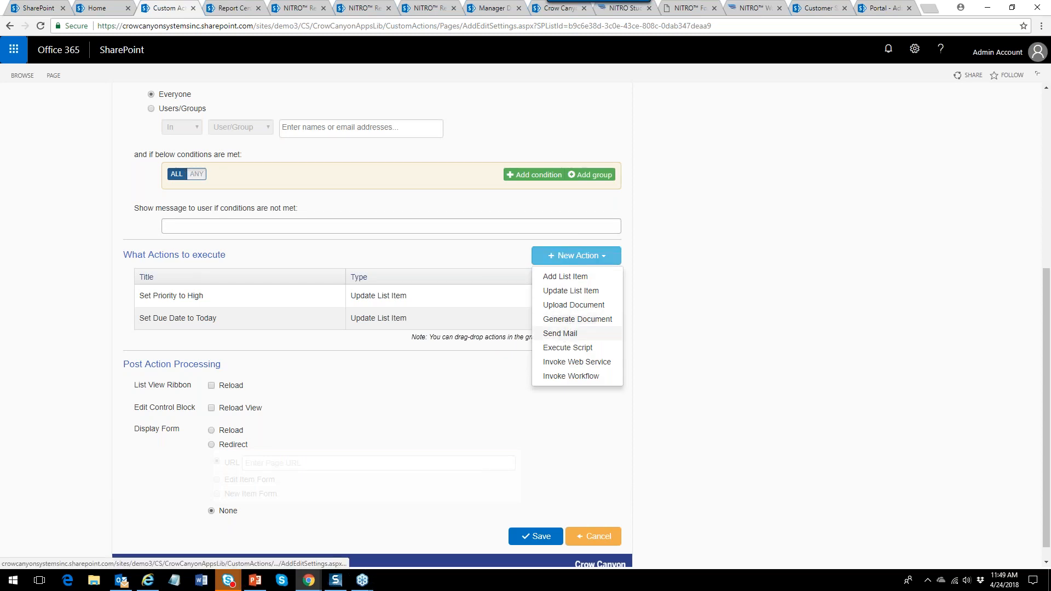
{"action": "left_click", "coordinate": [557, 333]}
{"action": "type", "text": "SEnd"}
{"action": "left_click", "coordinate": [411, 117]}
{"action": "left_click", "coordinate": [433, 225]}
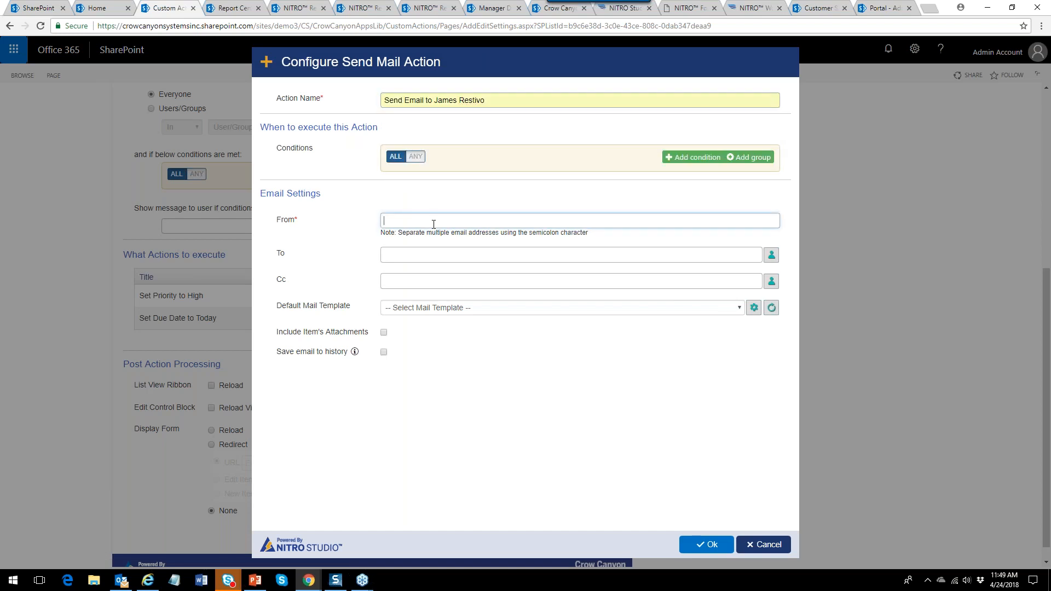
{"action": "type", "text": "crowca"}
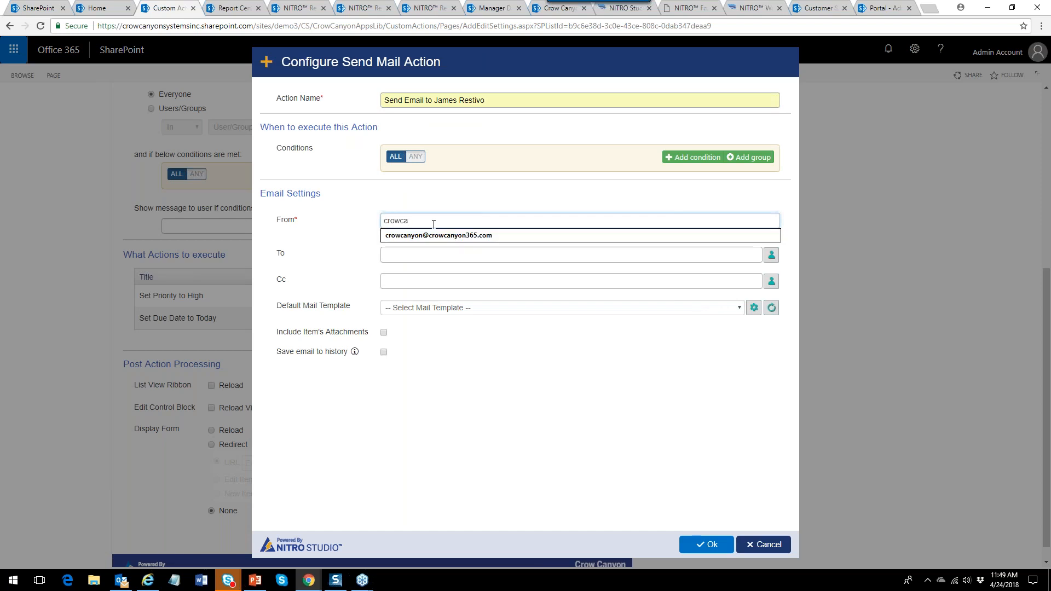
{"action": "left_click", "coordinate": [434, 235]}
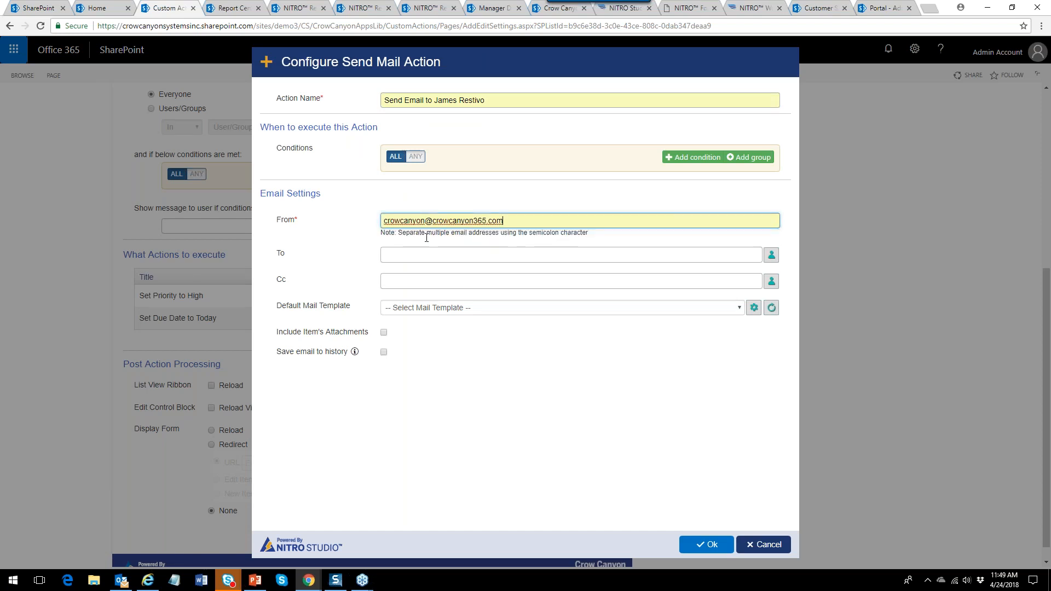
Address the email to the Assigned Staff column plus one specific staff member.
{"action": "left_click", "coordinate": [772, 259]}
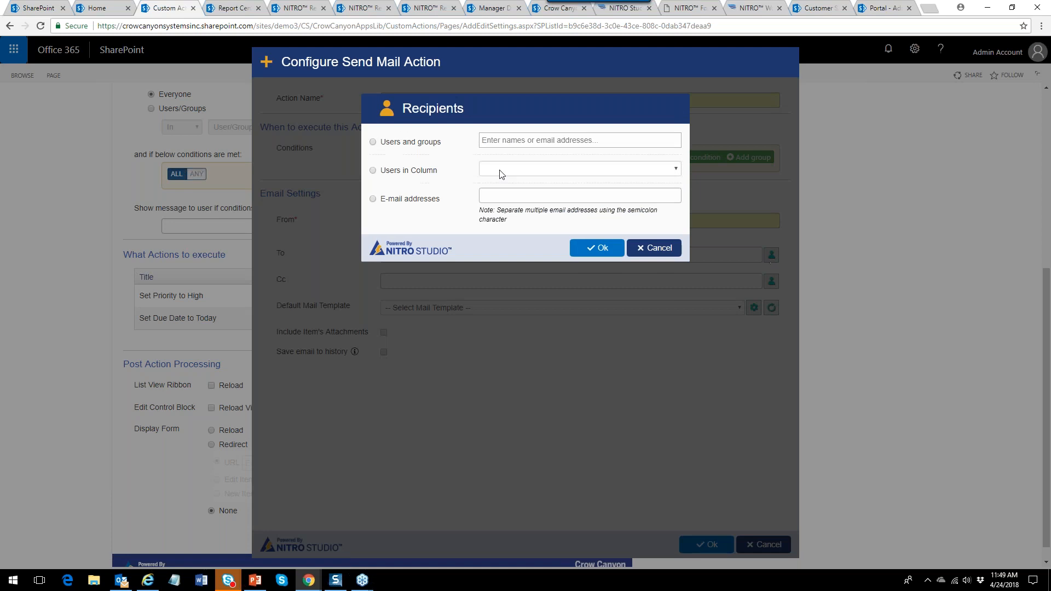
{"action": "left_click", "coordinate": [393, 172]}
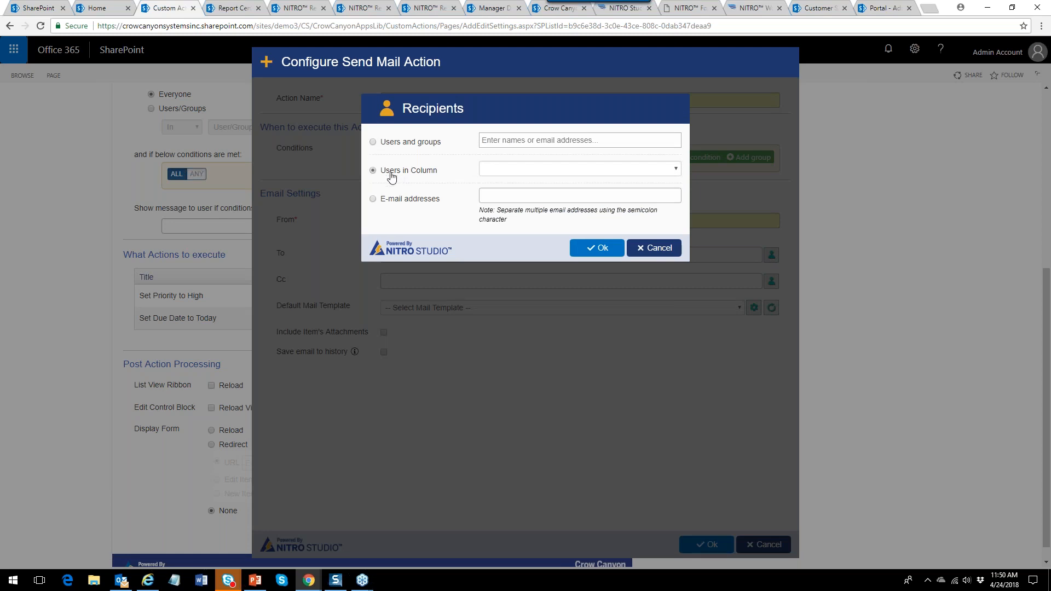
{"action": "left_click", "coordinate": [676, 170]}
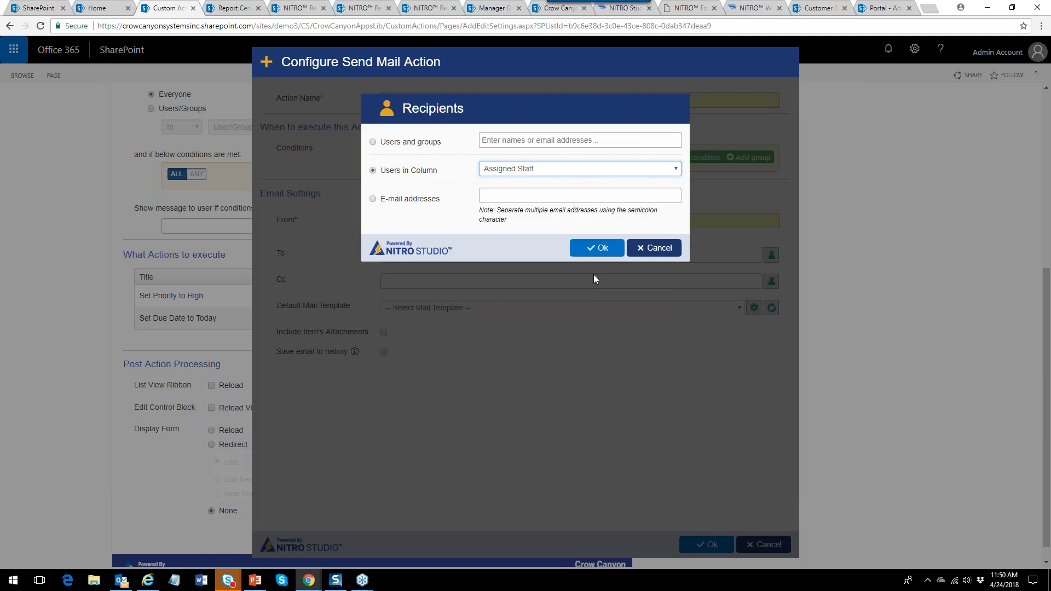
{"action": "left_click", "coordinate": [601, 249]}
{"action": "left_click", "coordinate": [772, 255]}
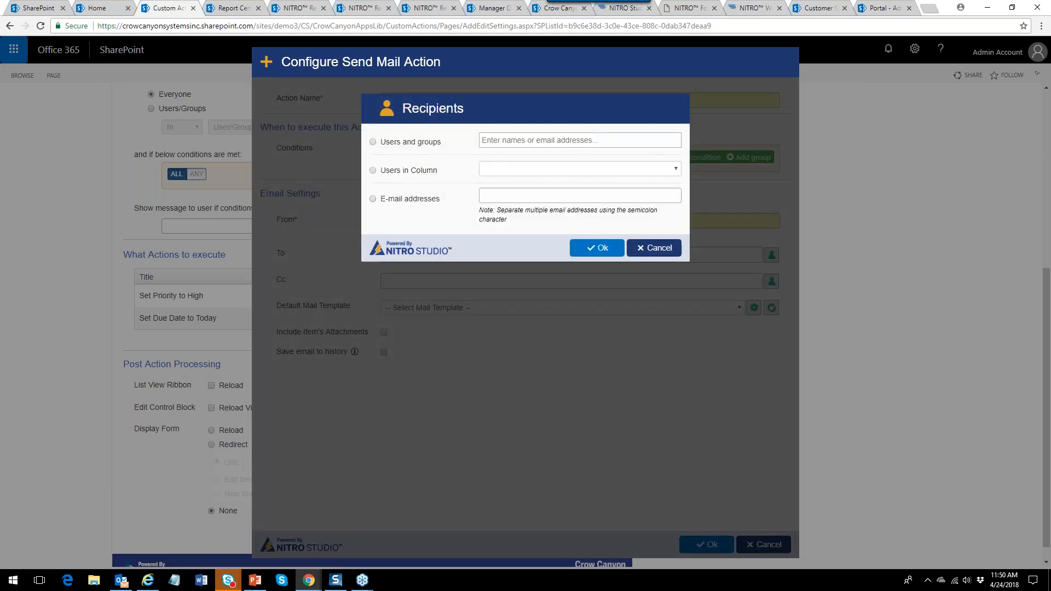
{"action": "left_click", "coordinate": [664, 144]}
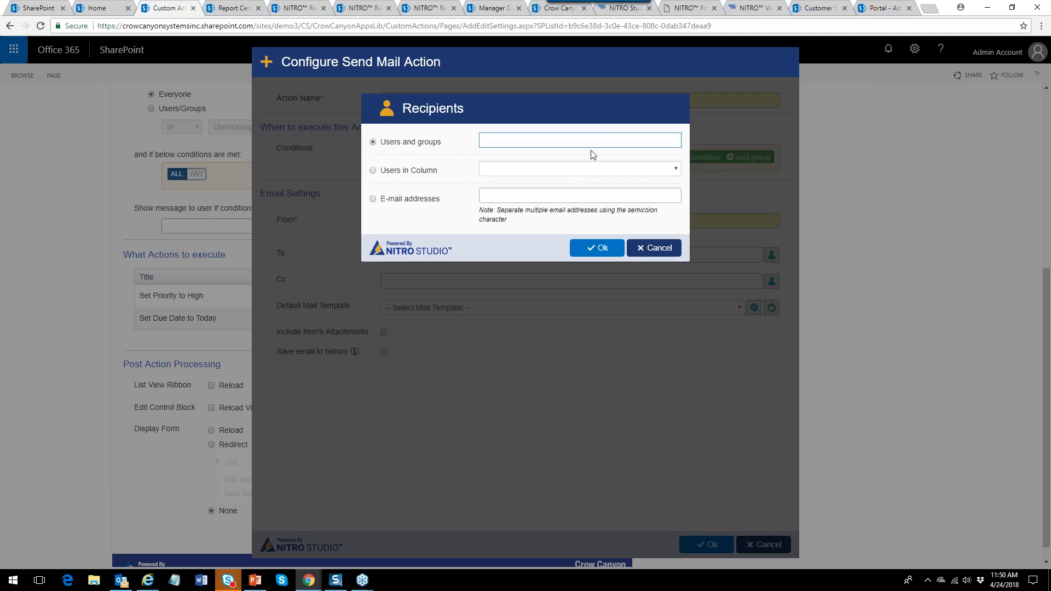
{"action": "type", "text": "James"}
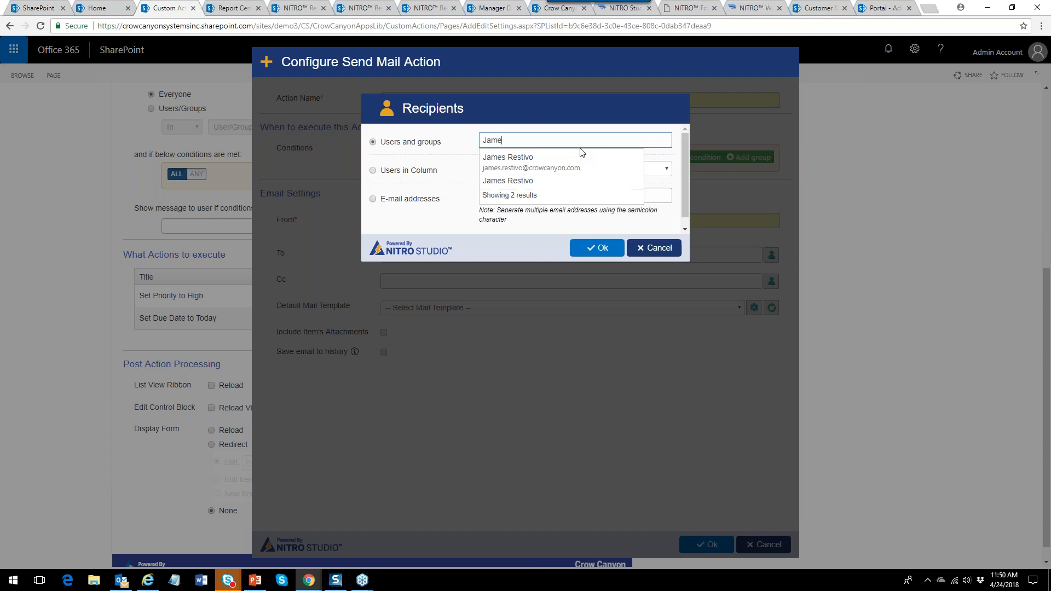
{"action": "left_click", "coordinate": [583, 157]}
{"action": "left_click", "coordinate": [576, 249]}
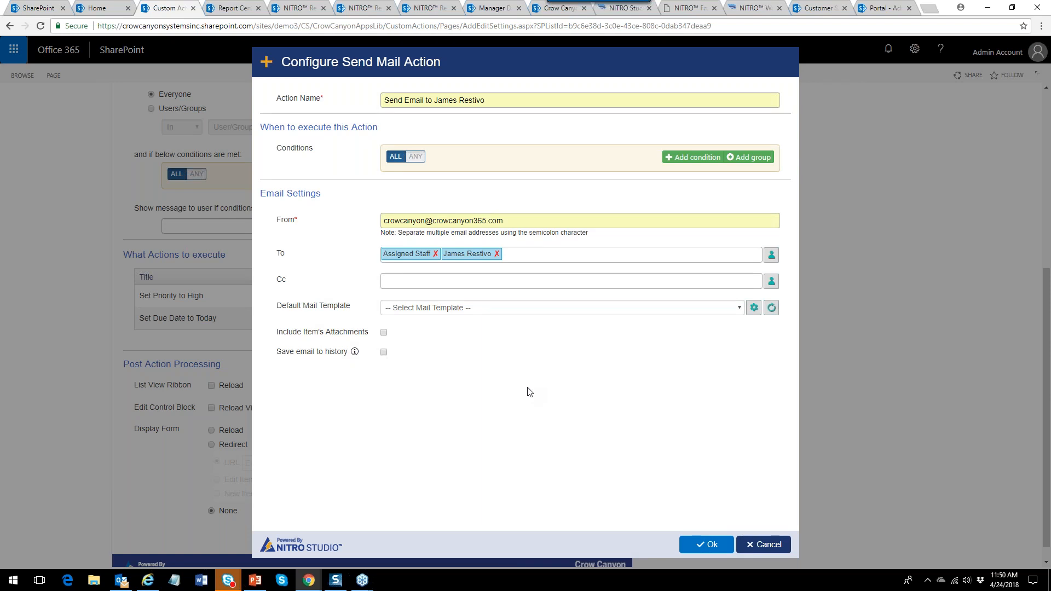
Use the Escalation Email template and save the Send Mail action.
{"action": "left_click", "coordinate": [614, 314]}
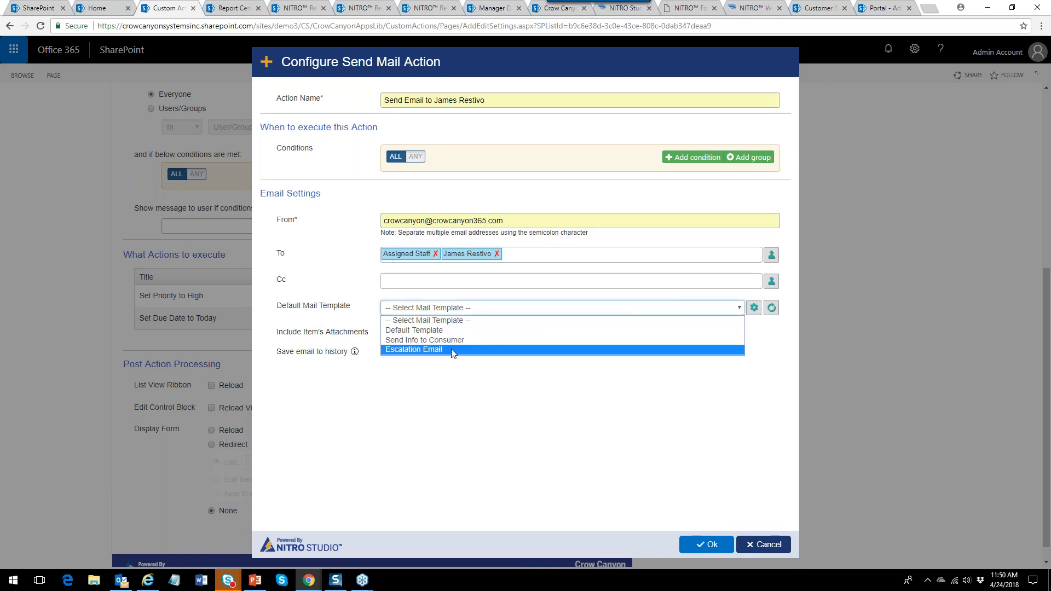
{"action": "left_click", "coordinate": [481, 353]}
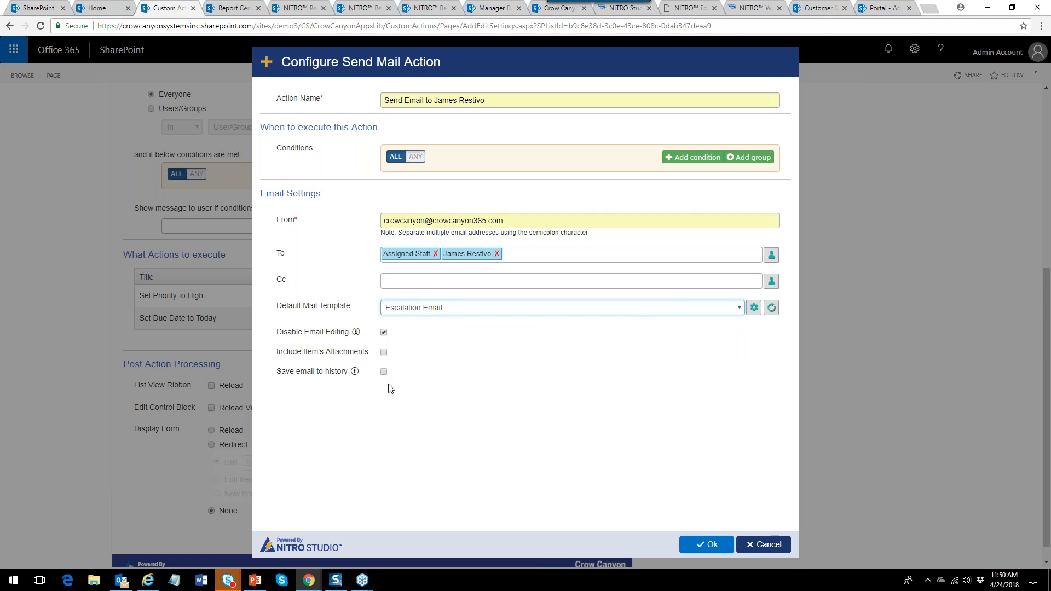
{"action": "left_click", "coordinate": [707, 545]}
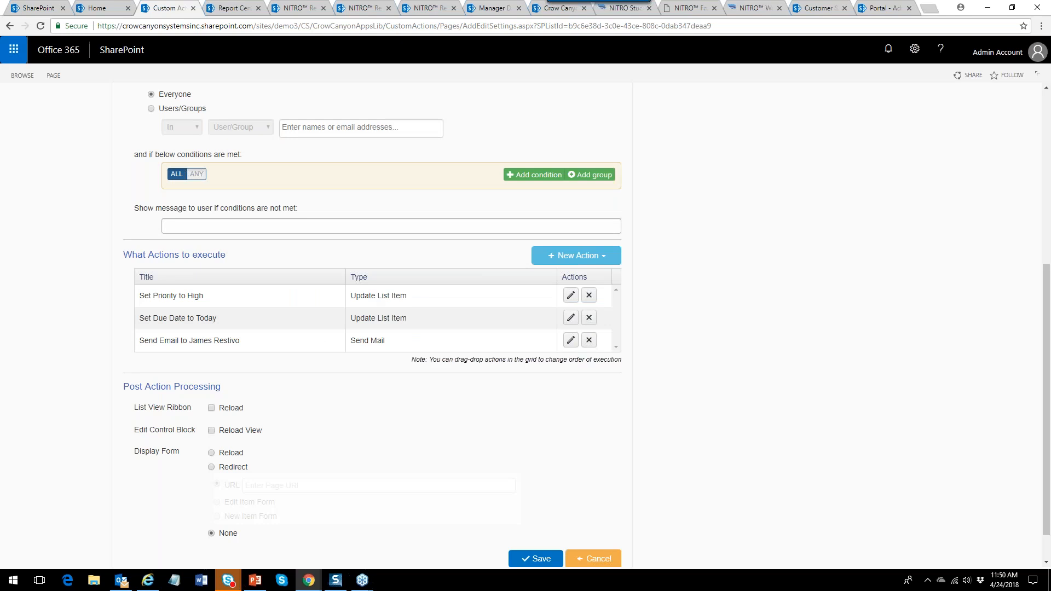
Turn on List View Ribbon Reload and rename the Send Mail action to end with 'and Assigned'.
{"action": "left_click", "coordinate": [211, 408]}
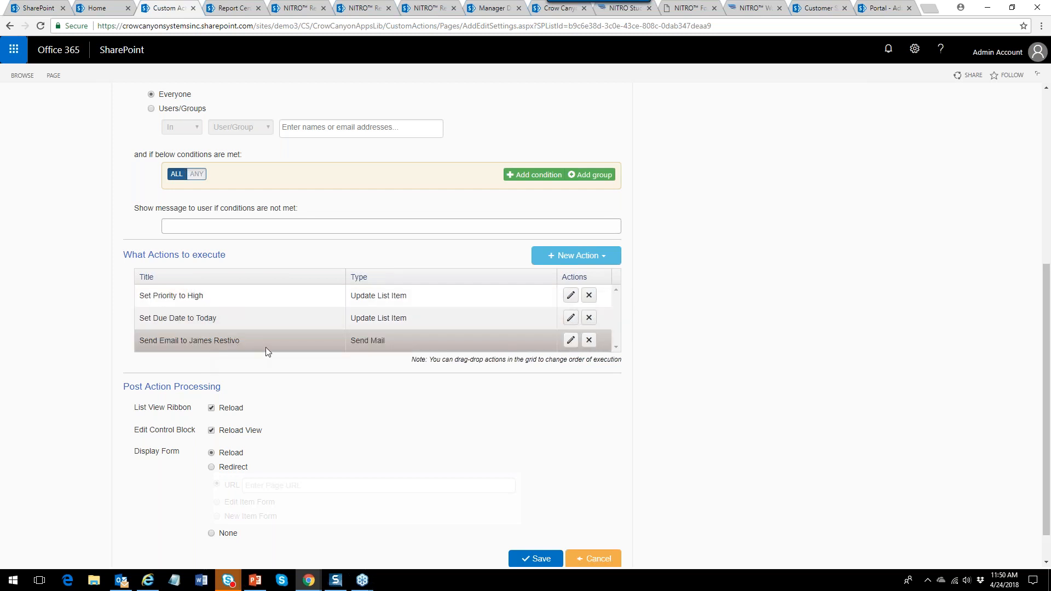
{"action": "left_click", "coordinate": [571, 342]}
{"action": "left_click", "coordinate": [506, 99]}
{"action": "type", "text": "an dAssigned"}
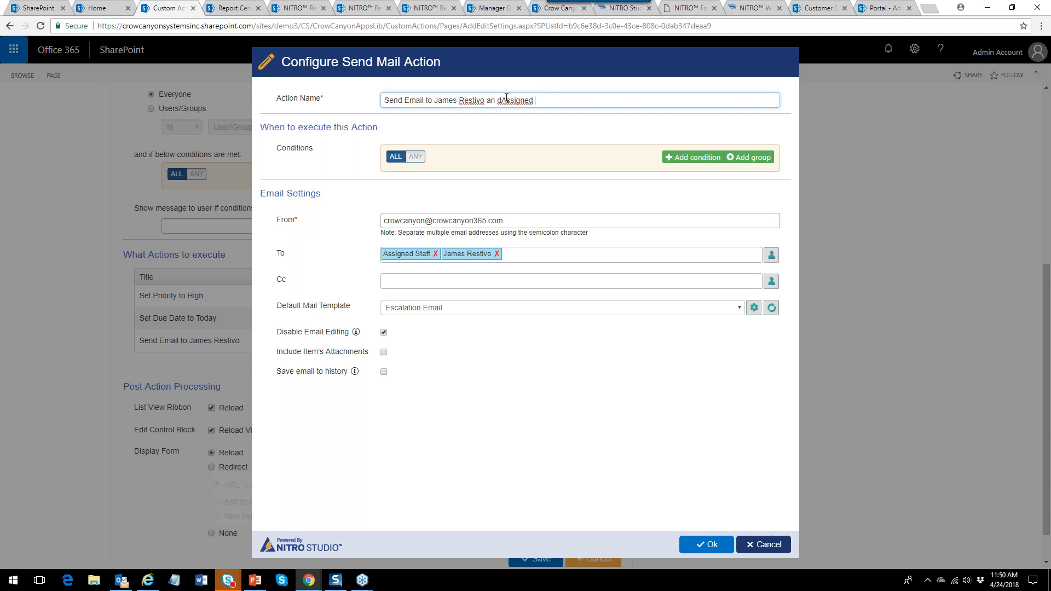
{"action": "left_click", "coordinate": [501, 98]}
{"action": "key", "text": "Left"}
{"action": "key", "text": "Left"}
{"action": "key", "text": "BackSpace"}
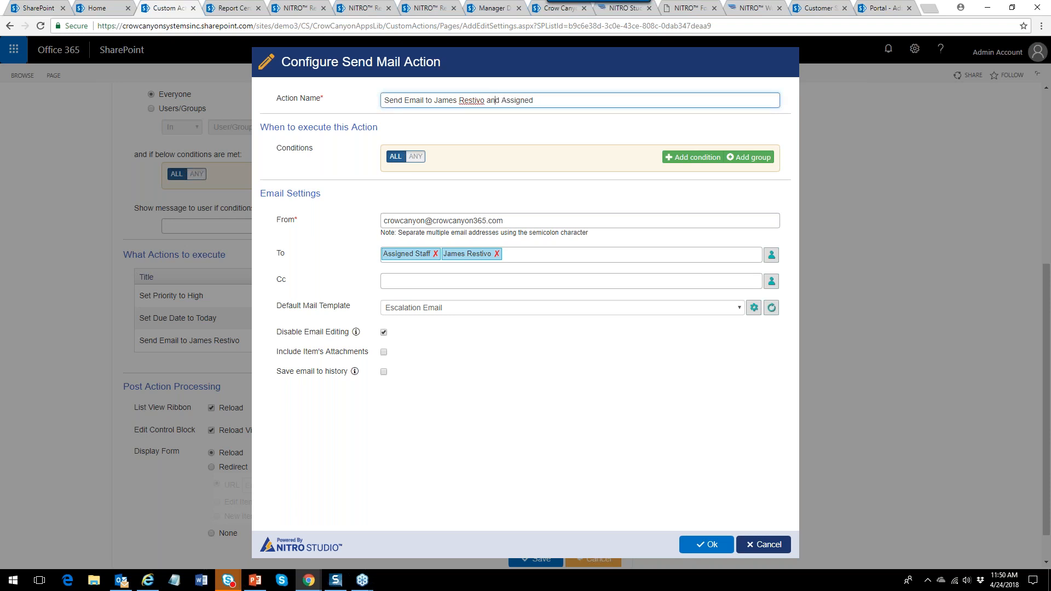
{"action": "left_click", "coordinate": [713, 545]}
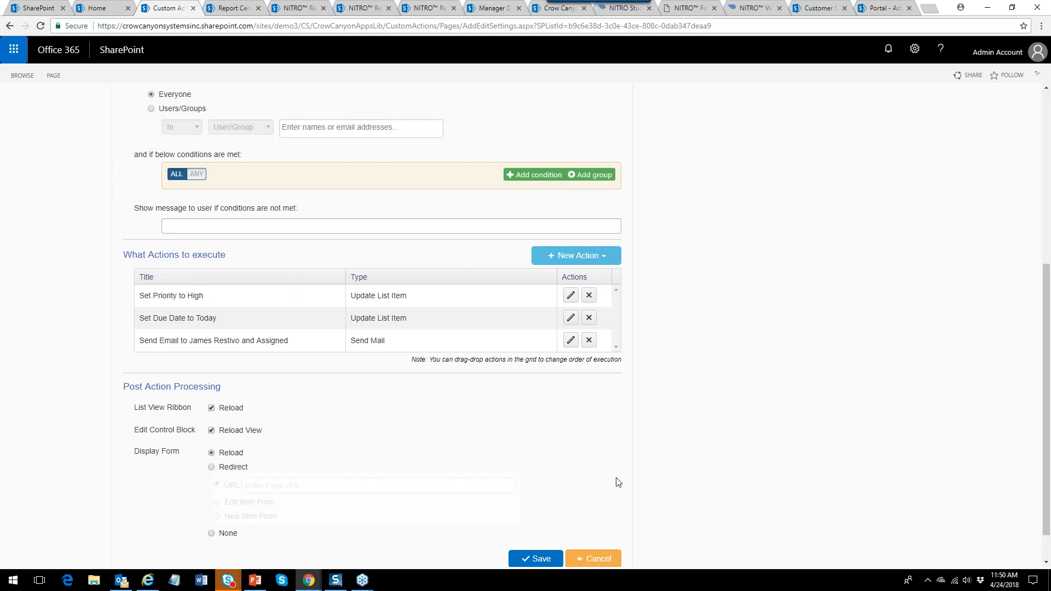
Save the Escalate custom action and go to the All Tickets list.
{"action": "left_click", "coordinate": [538, 556]}
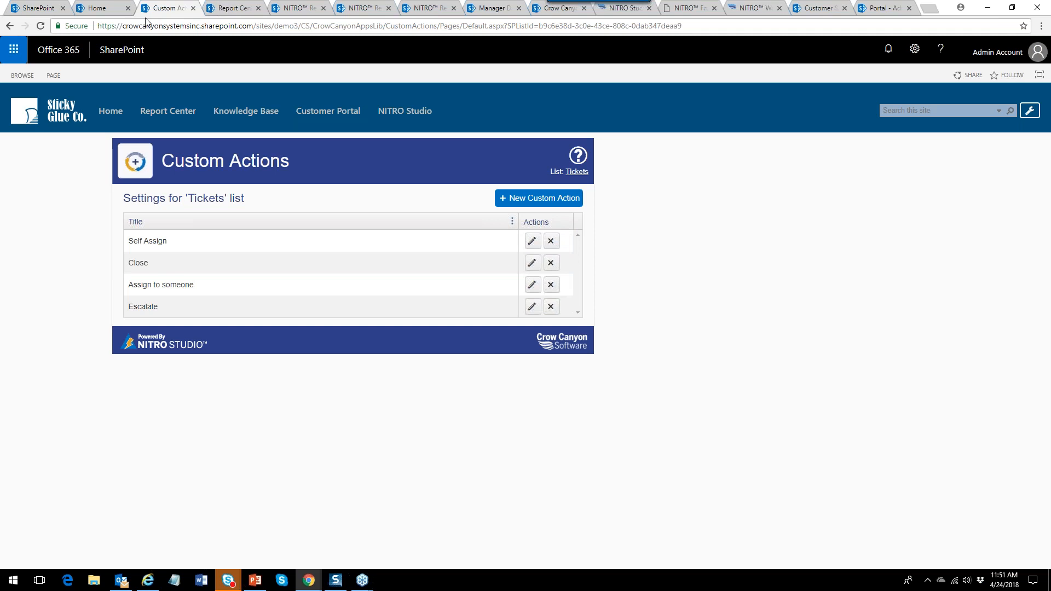
{"action": "left_click", "coordinate": [112, 112]}
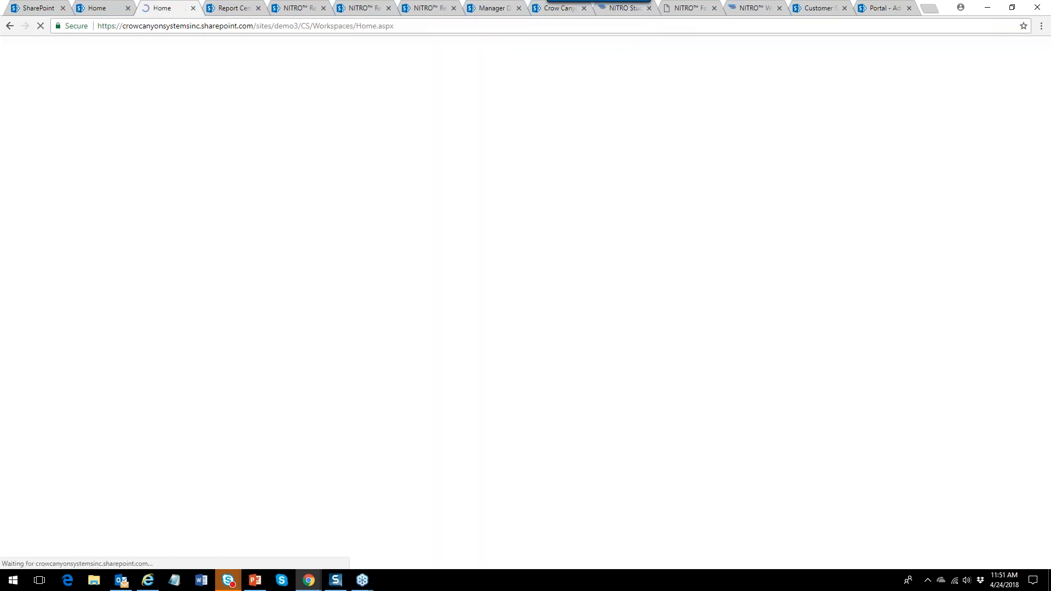
{"action": "left_click", "coordinate": [32, 195]}
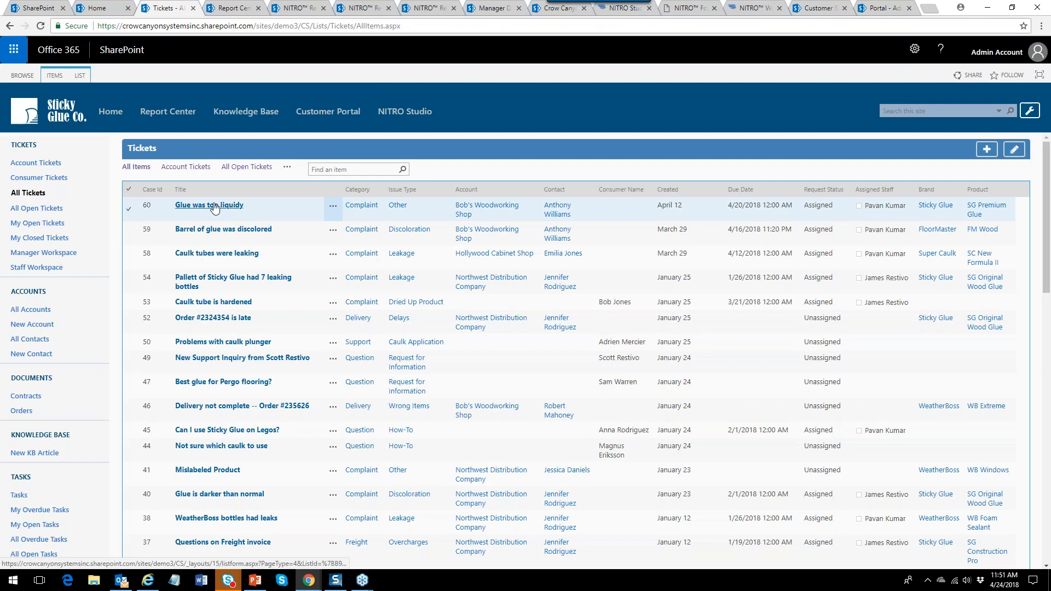
Open and close ticket 60, then select it and show its item commands.
{"action": "left_click", "coordinate": [214, 205]}
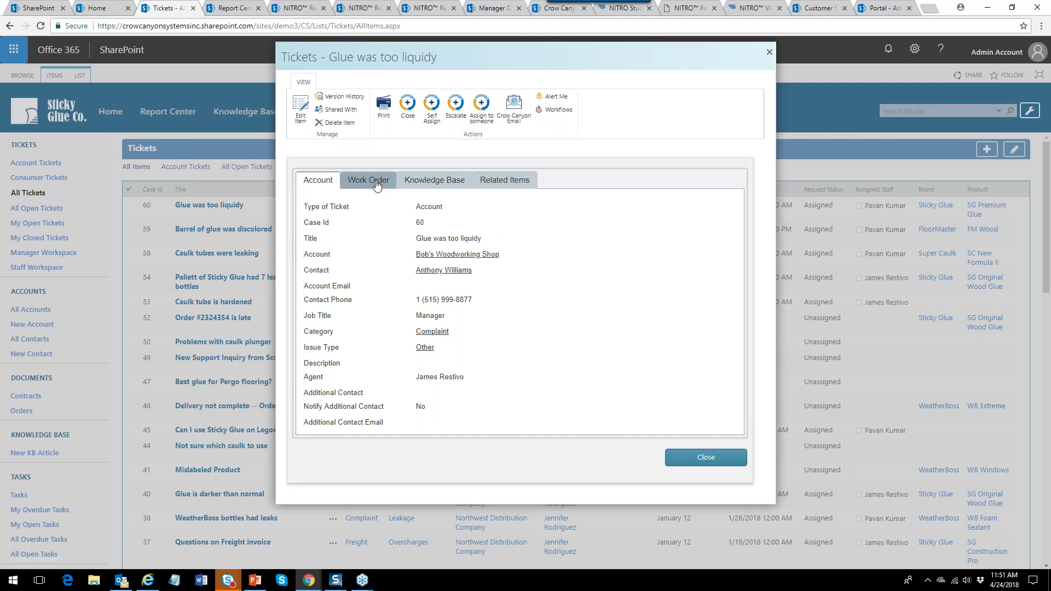
{"action": "left_click", "coordinate": [713, 458]}
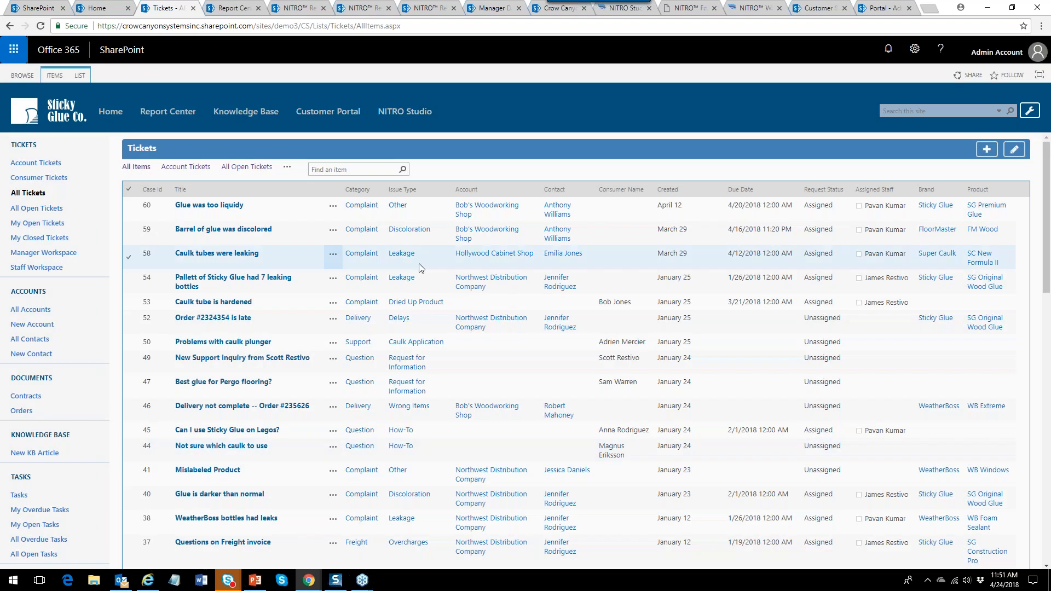
{"action": "left_click", "coordinate": [333, 207]}
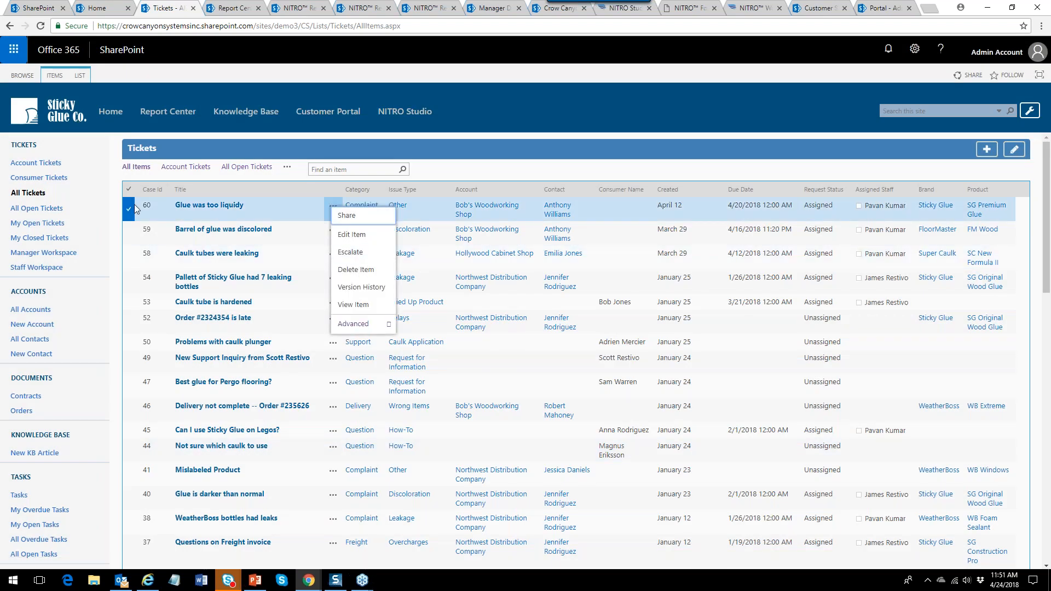
{"action": "left_click", "coordinate": [51, 78]}
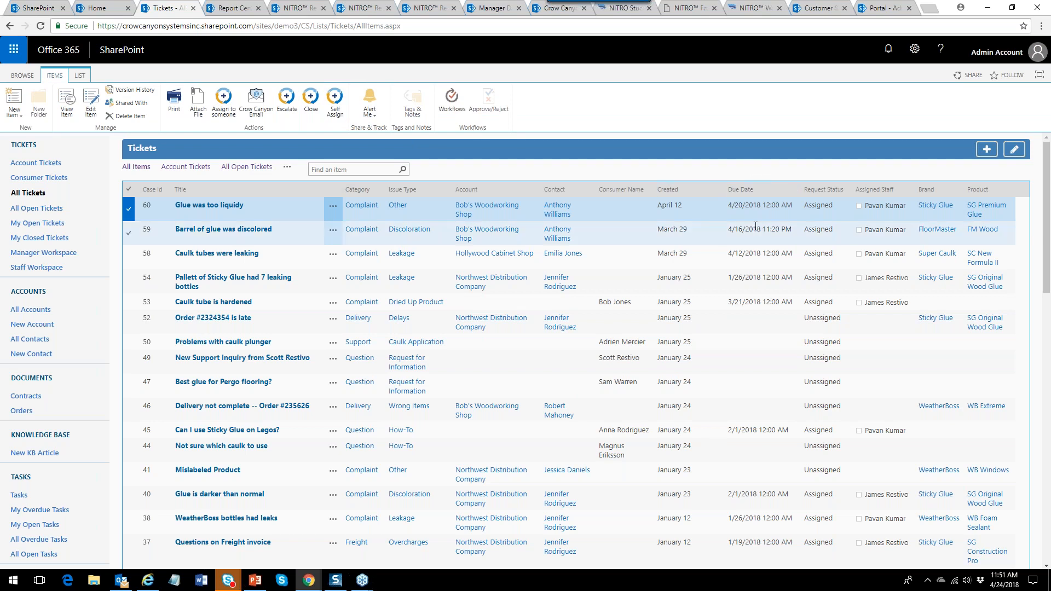
Run Escalate on ticket 60, close the results, and open the Tickets views menu.
{"action": "left_click", "coordinate": [287, 102]}
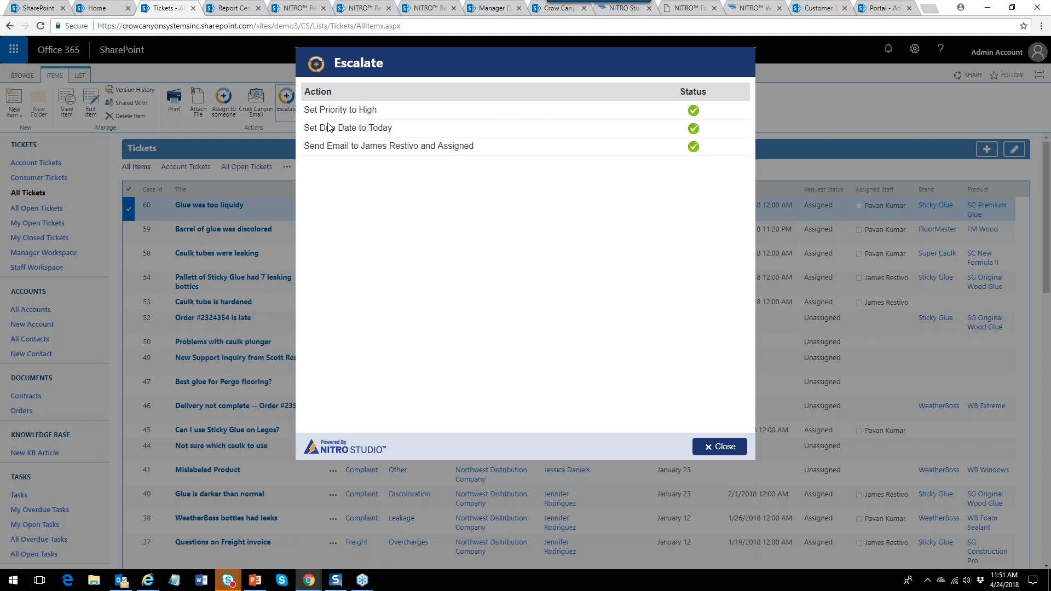
{"action": "left_click", "coordinate": [714, 447]}
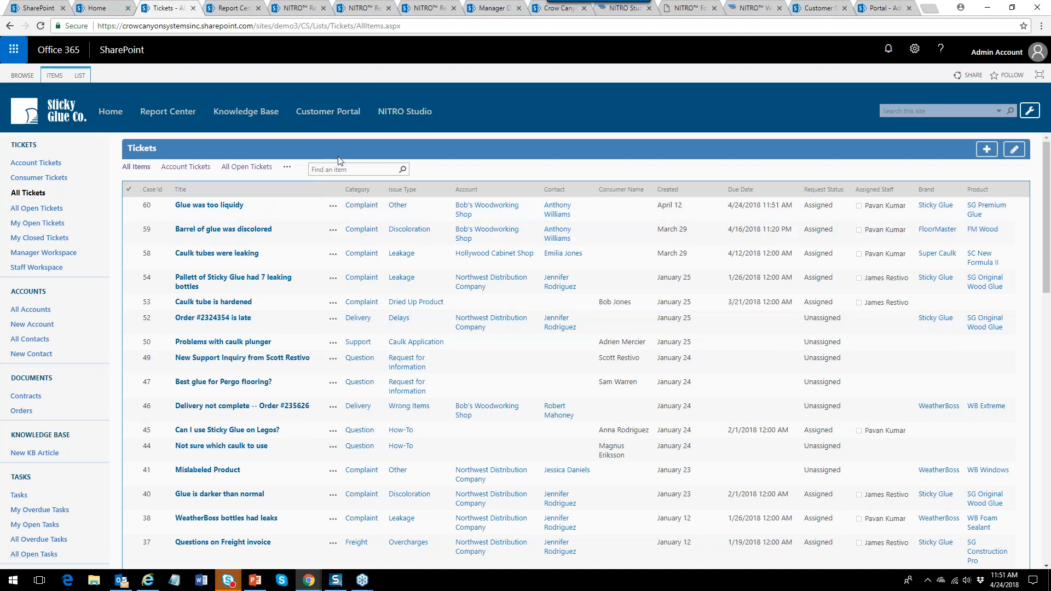
{"action": "left_click", "coordinate": [287, 167]}
Add the Priority column to the All Items view, save it, and select ticket 60.
{"action": "scroll", "coordinate": [389, 300], "scroll_direction": "down", "scroll_amount": 2}
{"action": "left_click", "coordinate": [323, 366]}
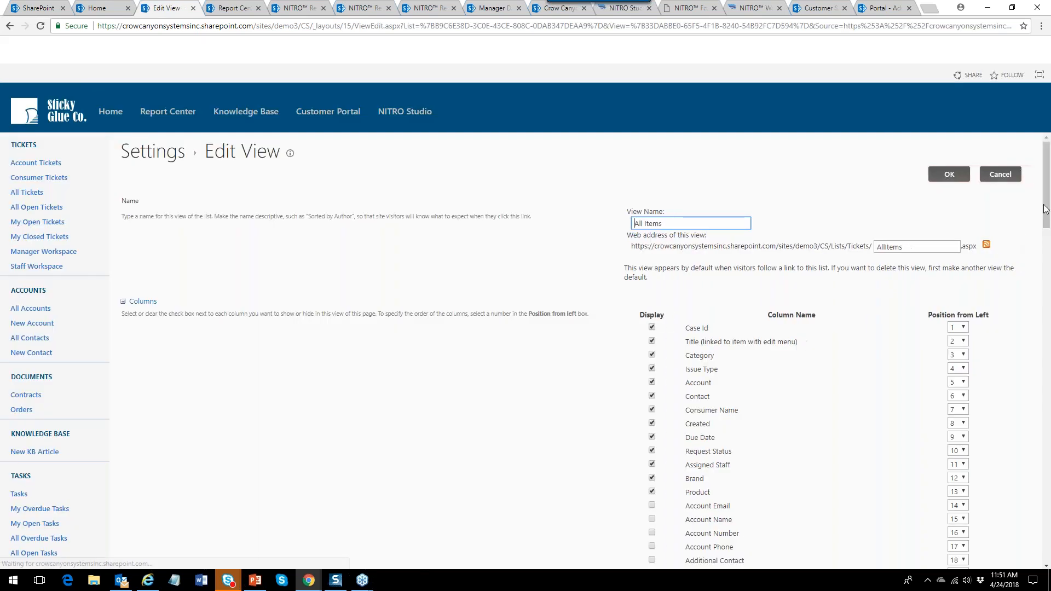
{"action": "left_click_drag", "start_coordinate": [1047, 223], "coordinate": [1047, 392]}
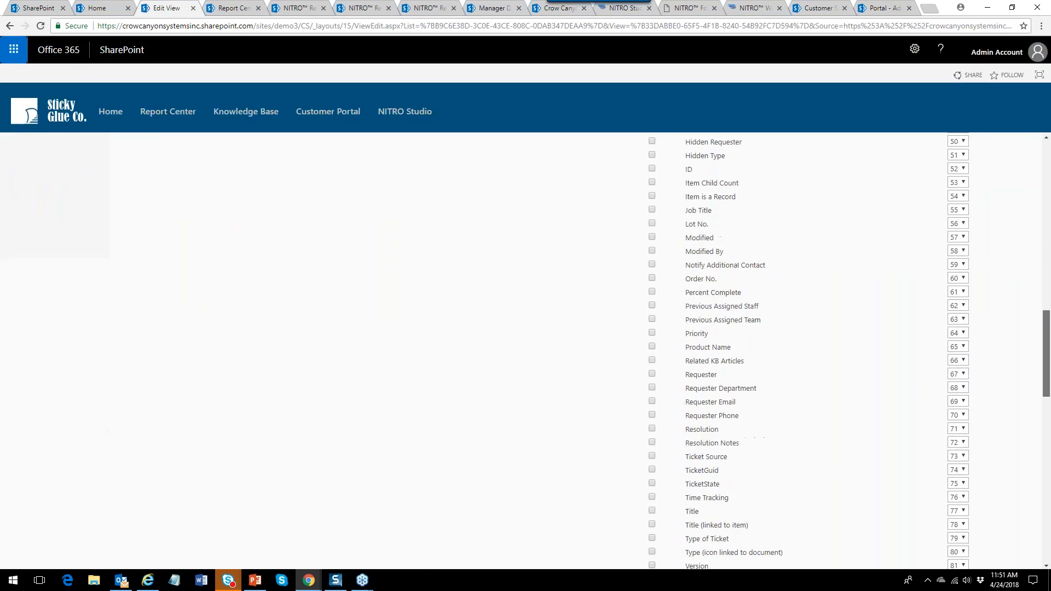
{"action": "left_click", "coordinate": [653, 327]}
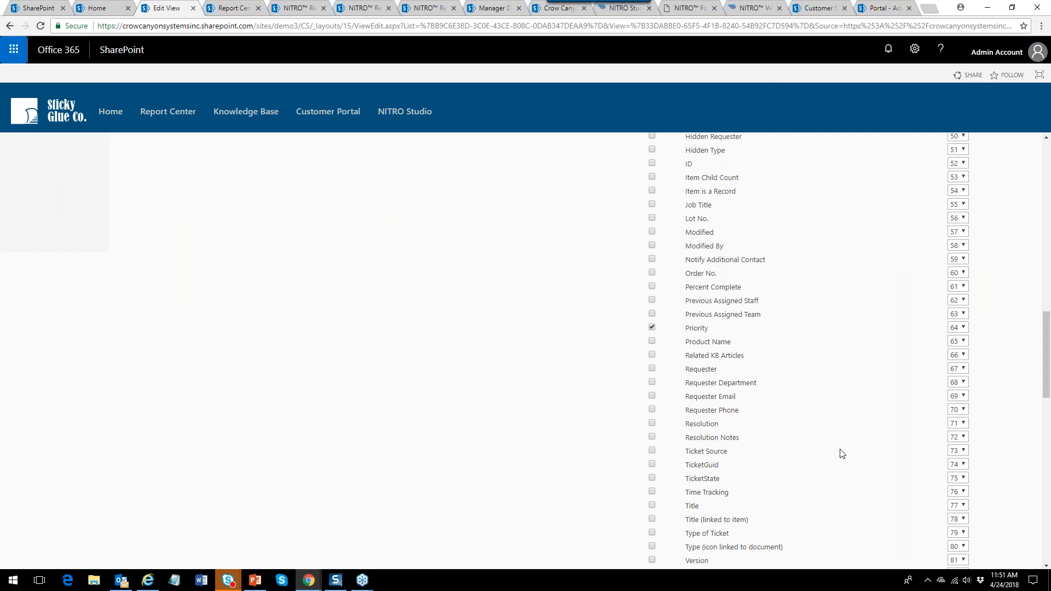
{"action": "left_click_drag", "start_coordinate": [1046, 392], "coordinate": [1046, 557]}
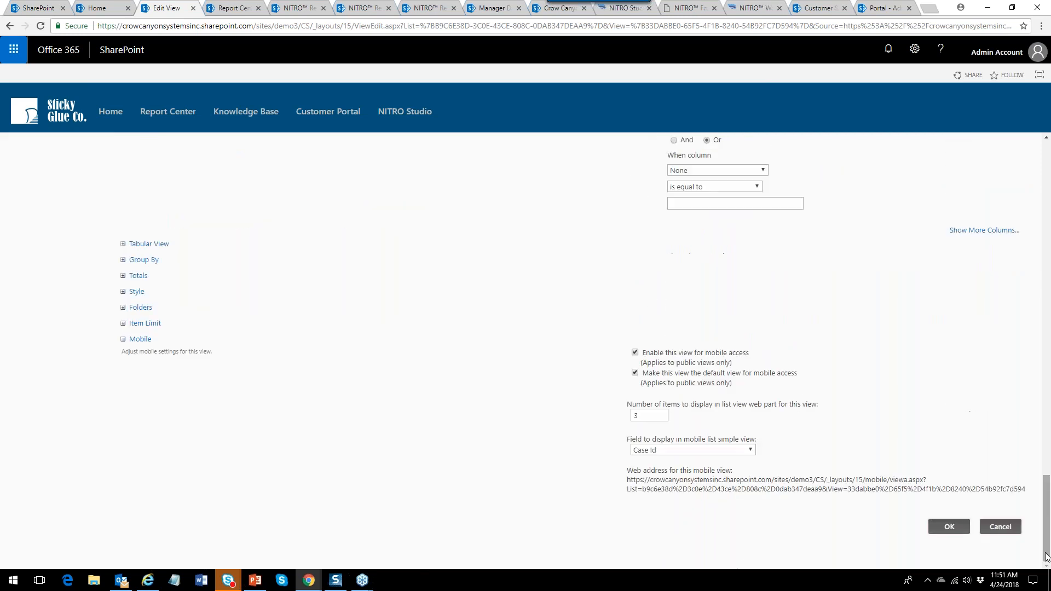
{"action": "left_click", "coordinate": [947, 527]}
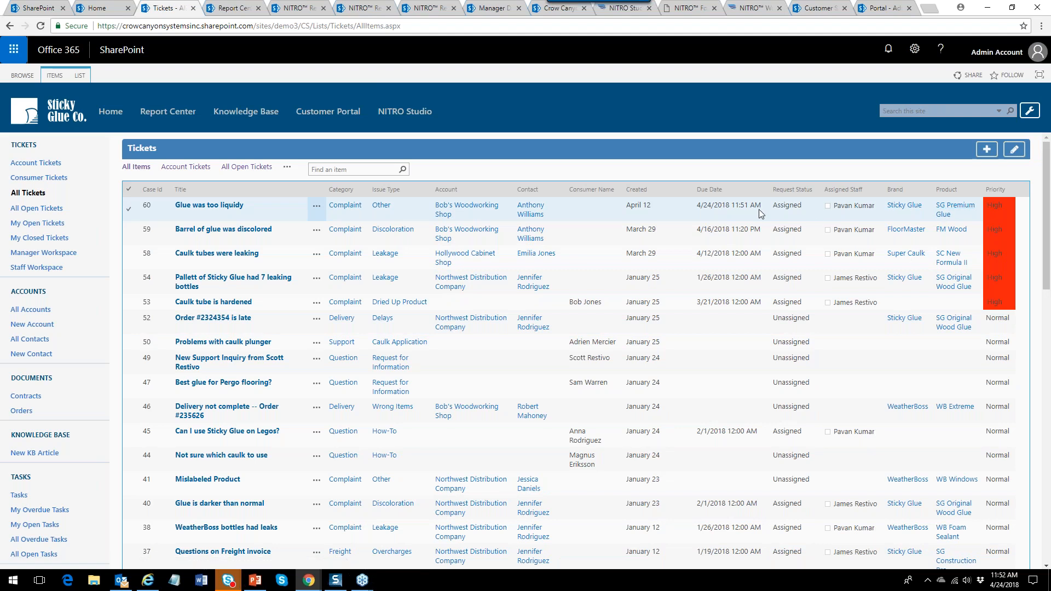
{"action": "left_click_drag", "start_coordinate": [697, 206], "coordinate": [755, 207]}
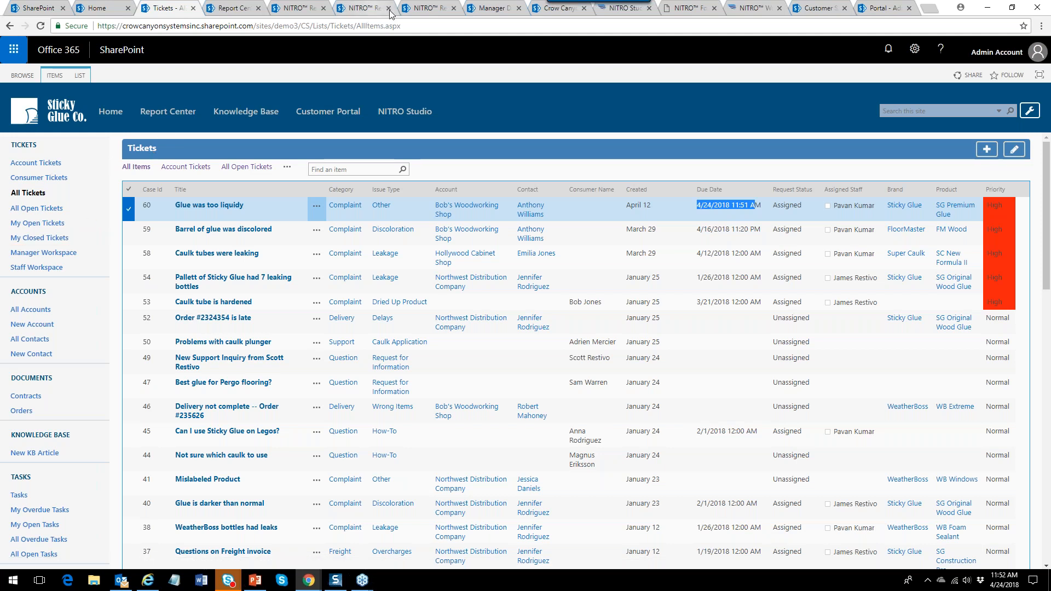
Discard the unsaved Edit Tickets form changes and reopen NITRO Forms from the Tickets list.
{"action": "left_click", "coordinate": [705, 13]}
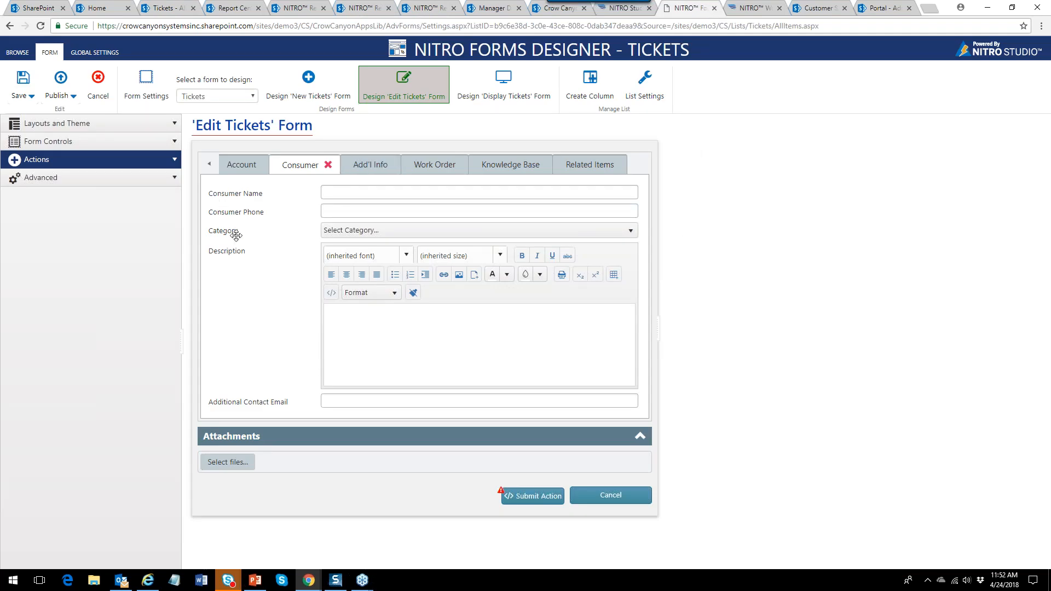
{"action": "left_click", "coordinate": [501, 98]}
{"action": "left_click", "coordinate": [658, 332]}
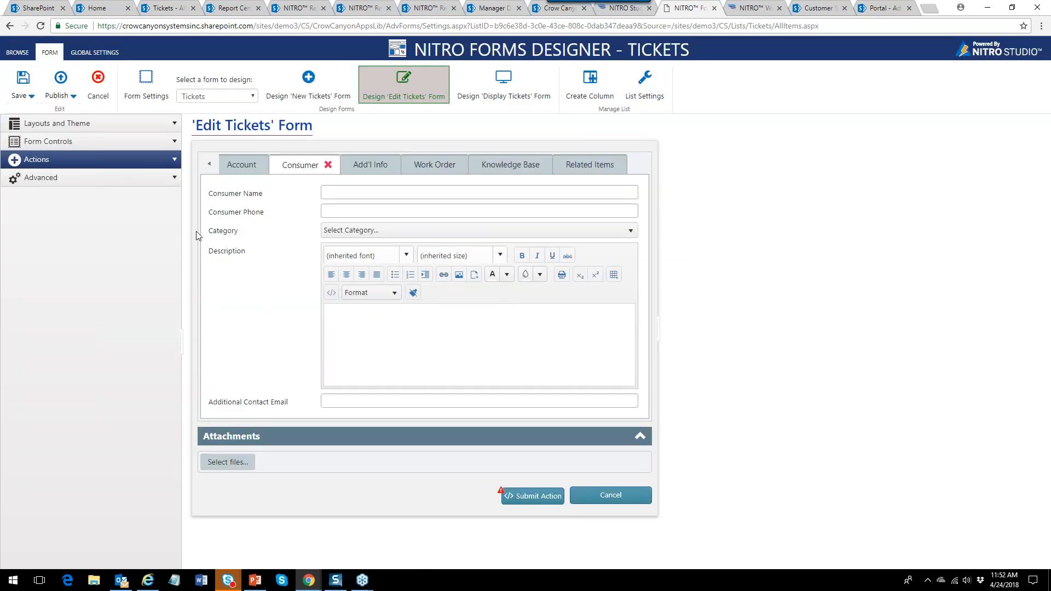
{"action": "left_click", "coordinate": [98, 87]}
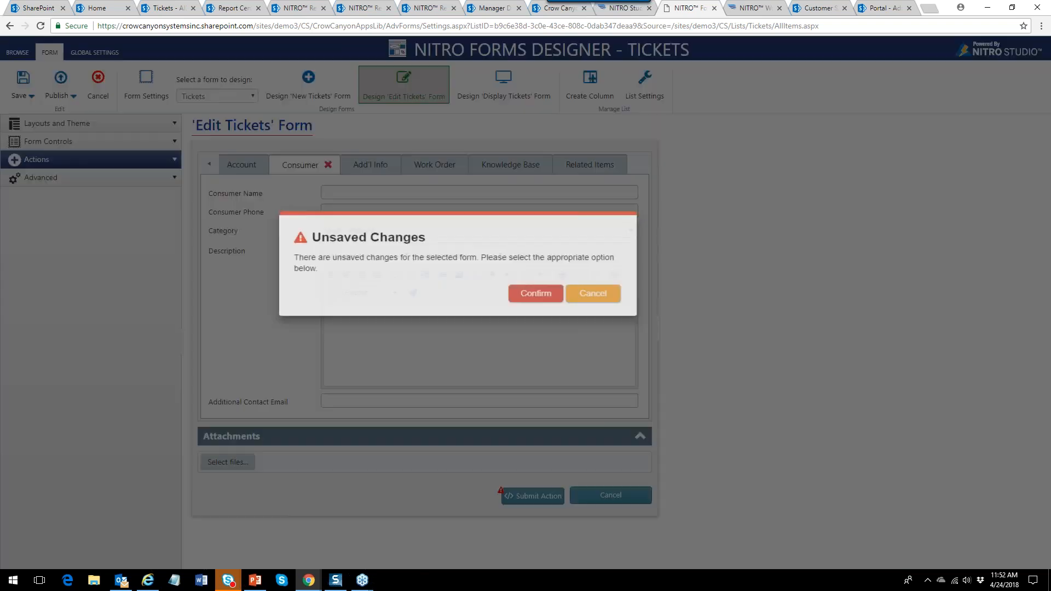
{"action": "left_click", "coordinate": [605, 332]}
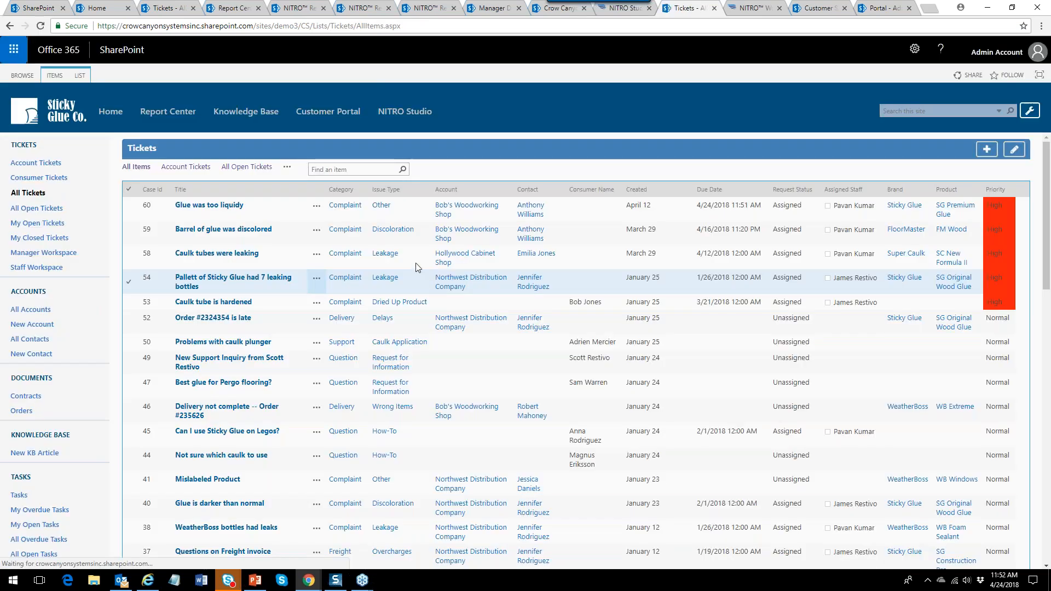
{"action": "left_click", "coordinate": [80, 75]}
{"action": "left_click", "coordinate": [482, 106]}
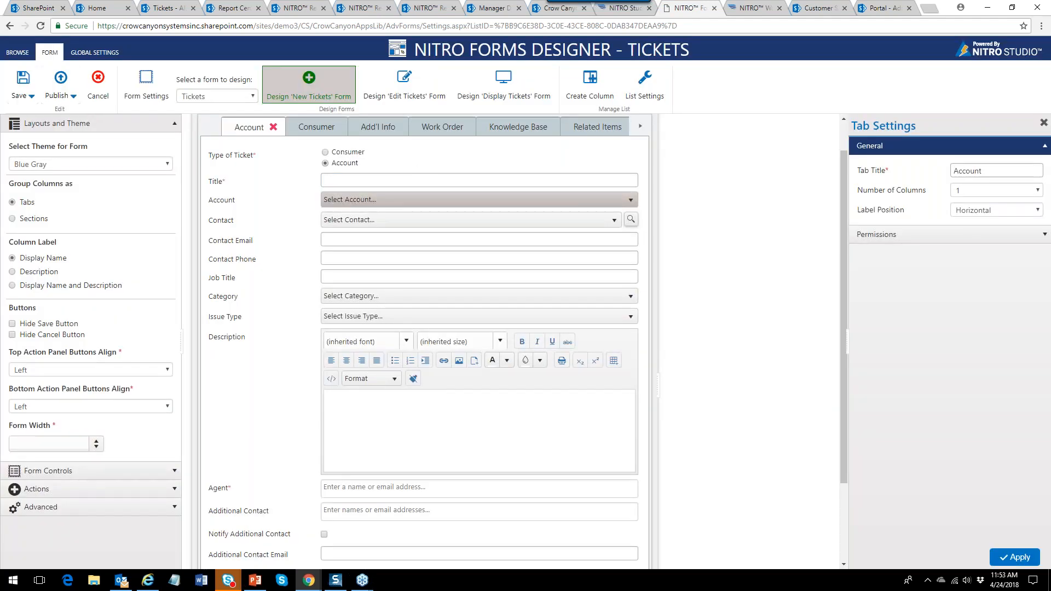
Drag a Custom Action button from Actions onto the top of the Display Tickets form.
{"action": "left_click", "coordinate": [493, 89]}
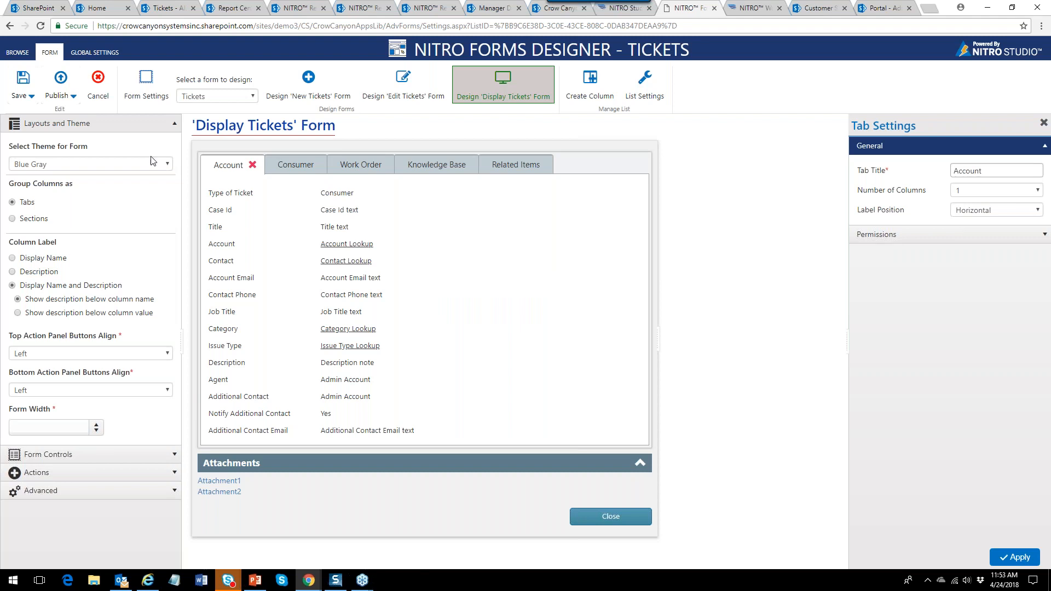
{"action": "left_click", "coordinate": [159, 123]}
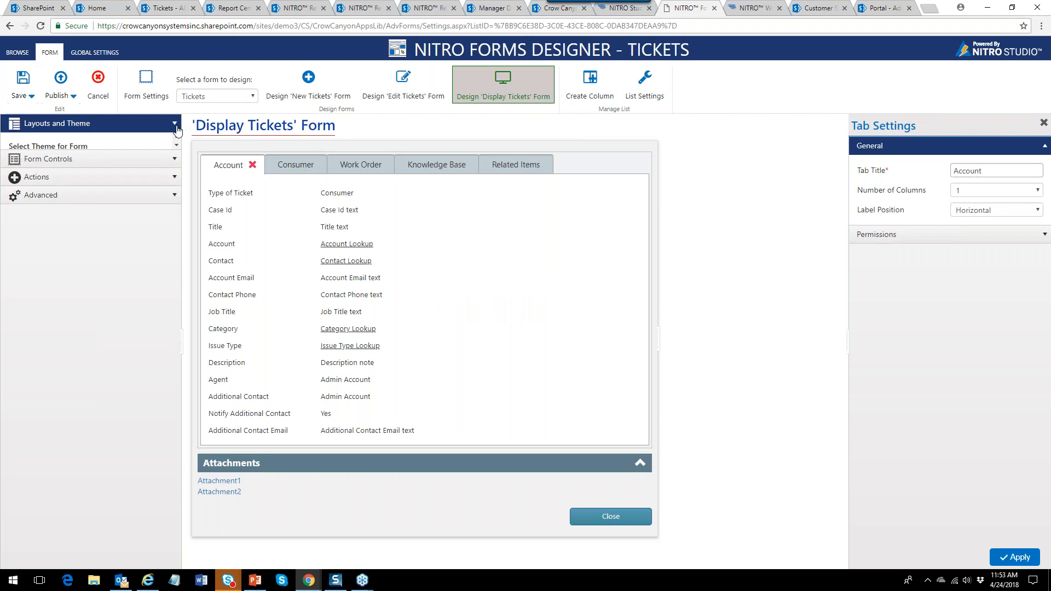
{"action": "left_click", "coordinate": [178, 164]}
{"action": "left_click_drag", "start_coordinate": [48, 197], "coordinate": [351, 164]}
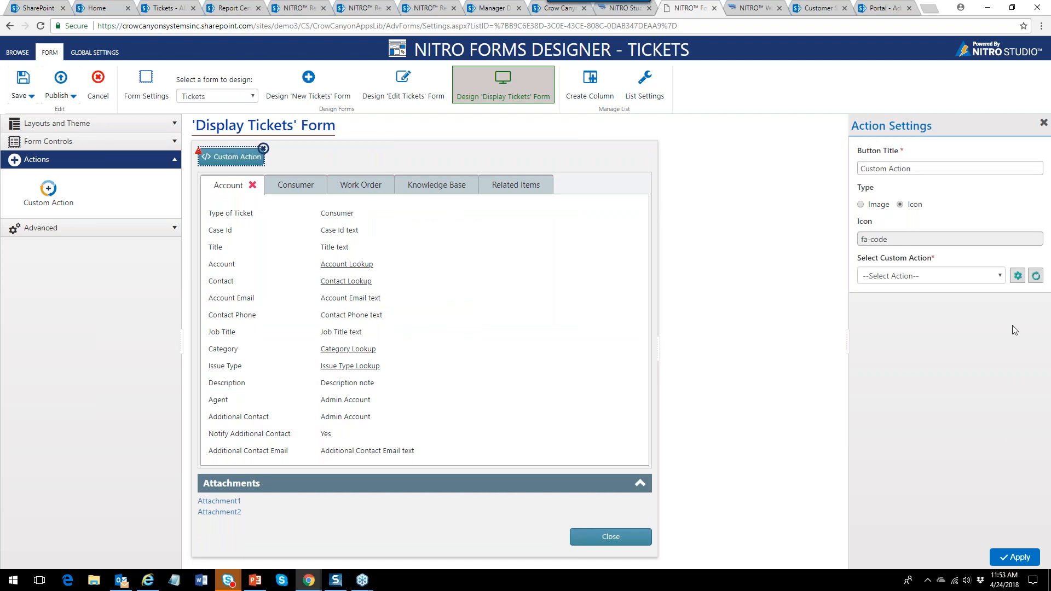
Link the button to the Escalate action, title it 'Escalate', and publish the form.
{"action": "left_click", "coordinate": [1001, 277]}
{"action": "left_click", "coordinate": [913, 337]}
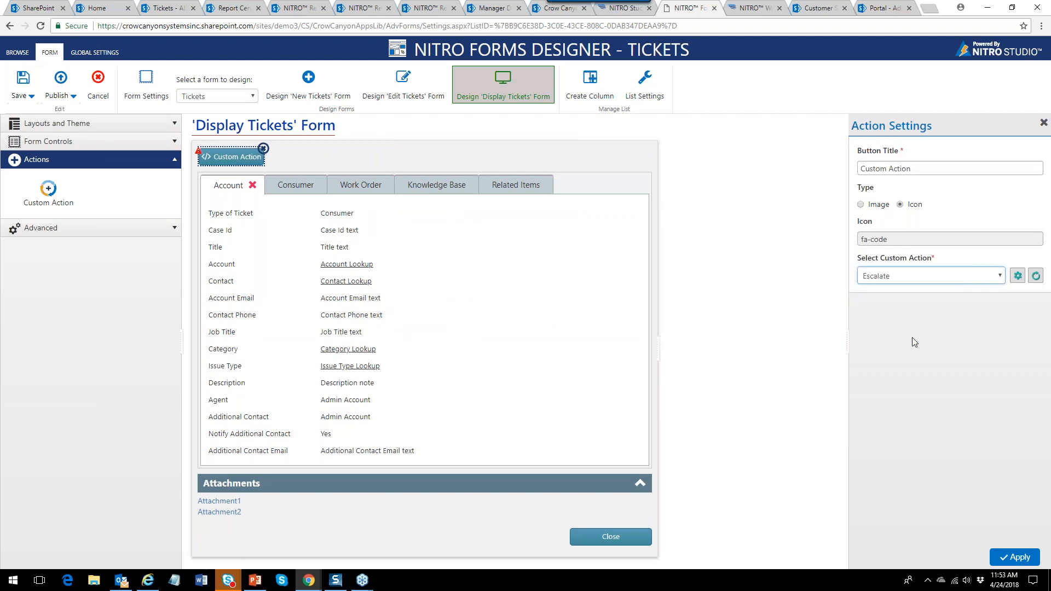
{"action": "type", "text": "Escalate"}
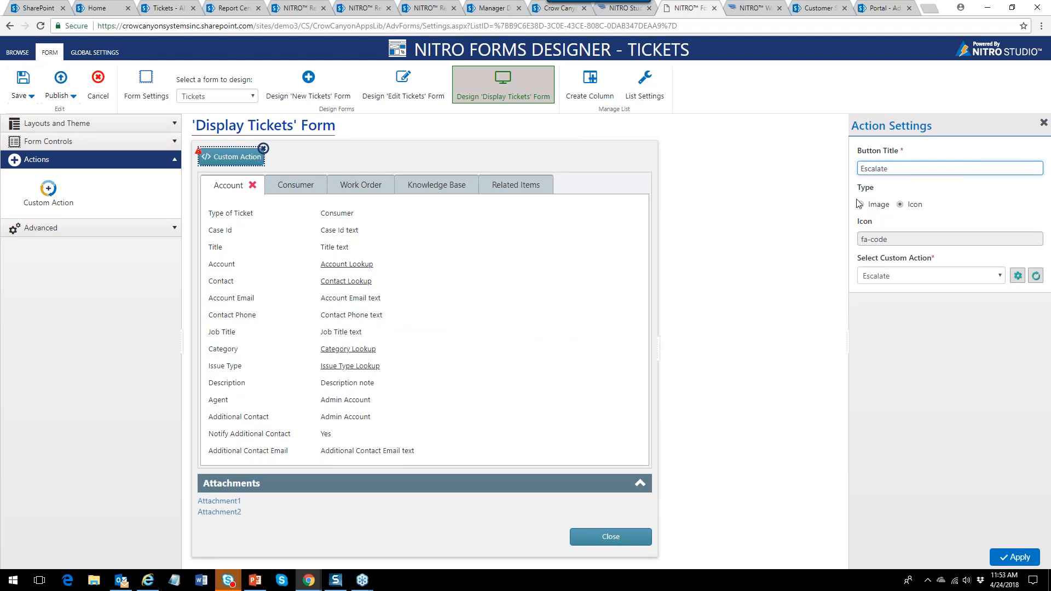
{"action": "left_click", "coordinate": [1015, 558]}
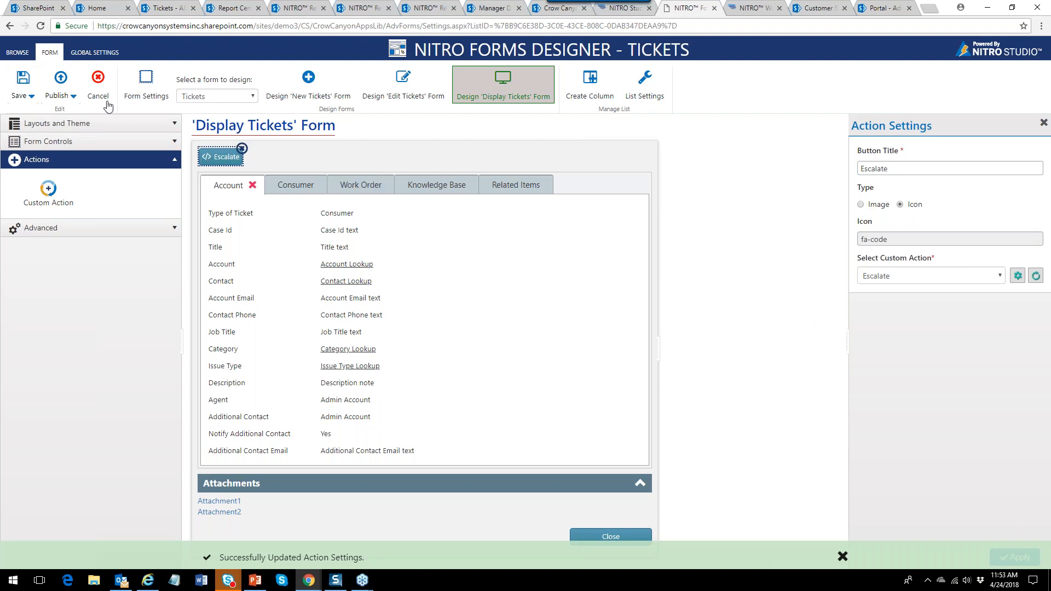
{"action": "left_click", "coordinate": [62, 96]}
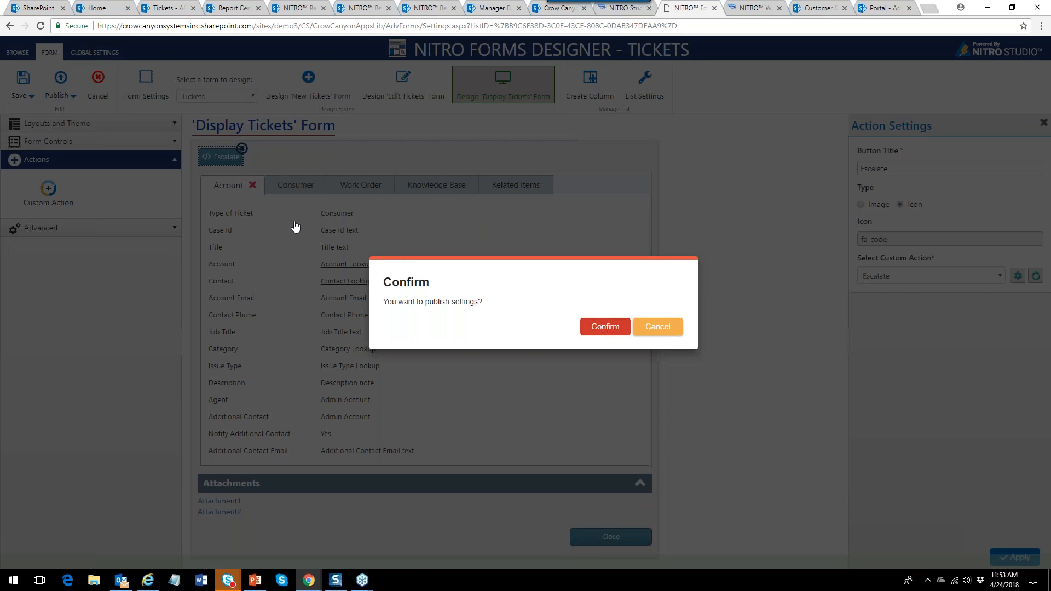
{"action": "key", "text": "Return"}
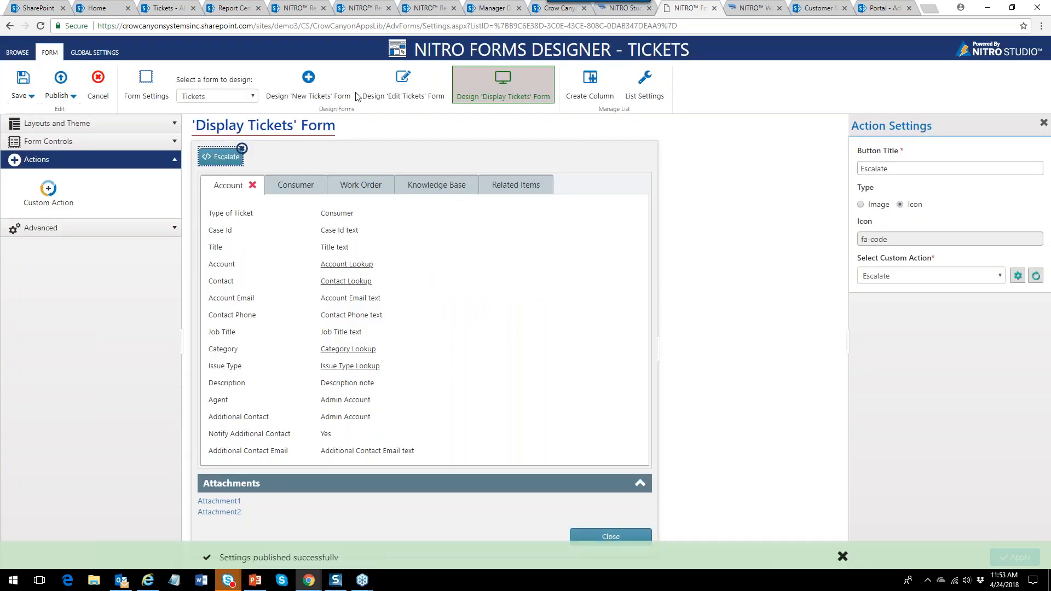
{"action": "left_click", "coordinate": [178, 9]}
Check the Escalate buttons on ticket 'Glue was too liquidy', close it, and return to NITRO Studio.
{"action": "left_click", "coordinate": [210, 206]}
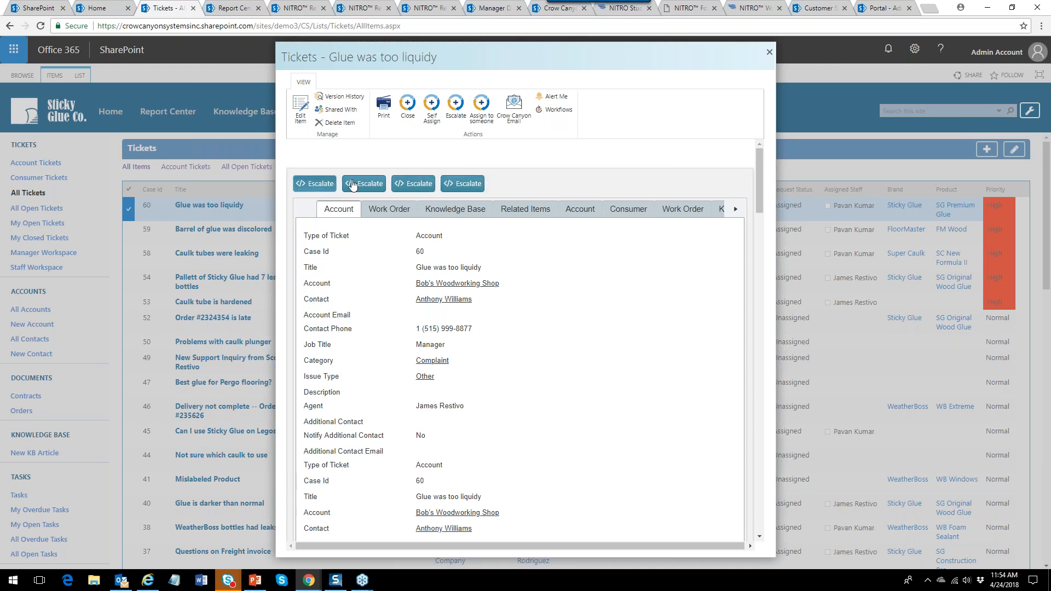
{"action": "left_click", "coordinate": [770, 52]}
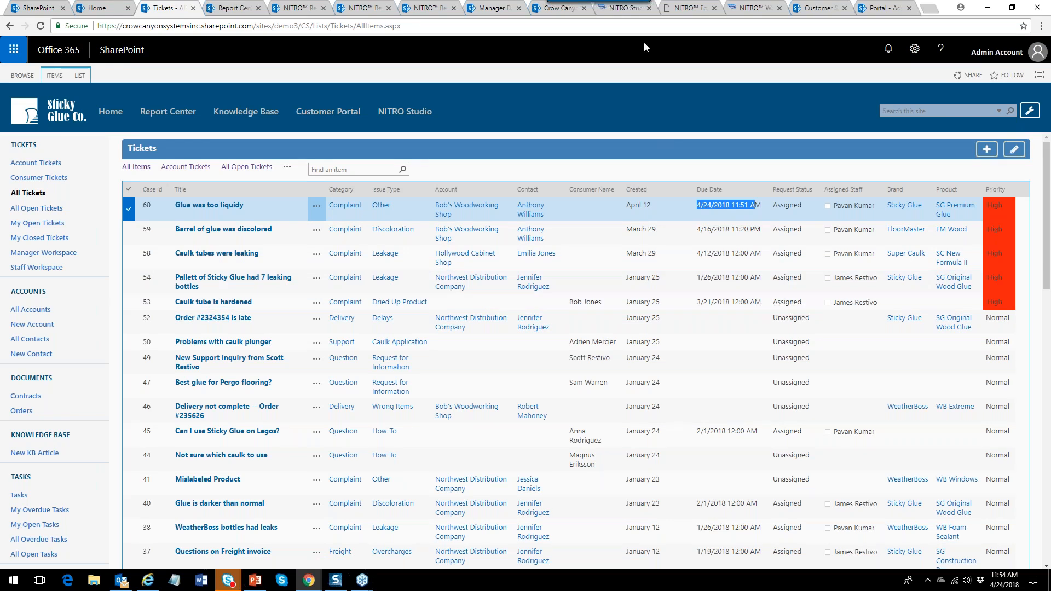
{"action": "left_click", "coordinate": [625, 9]}
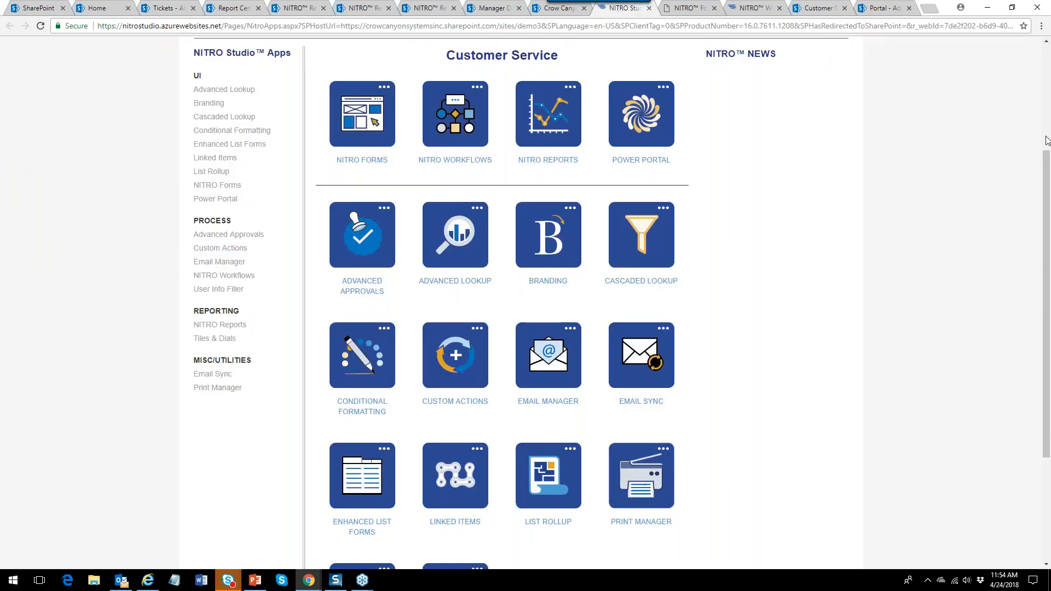
Go to NITRO ADMIN HOME to list all Crow Canyon NITRO sites.
{"action": "left_click_drag", "start_coordinate": [1047, 166], "coordinate": [1050, 37]}
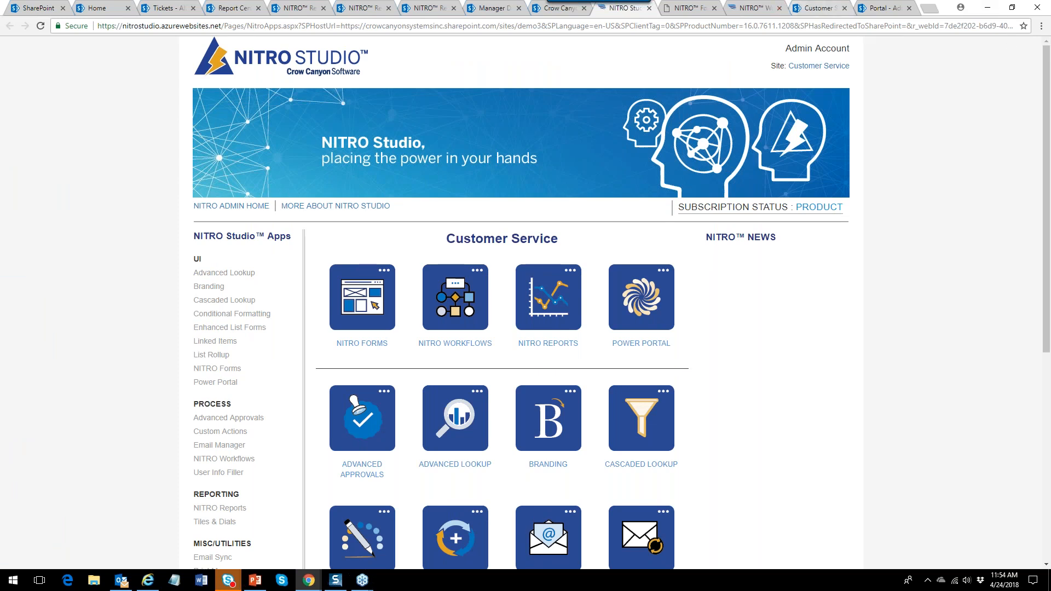
{"action": "left_click", "coordinate": [243, 208]}
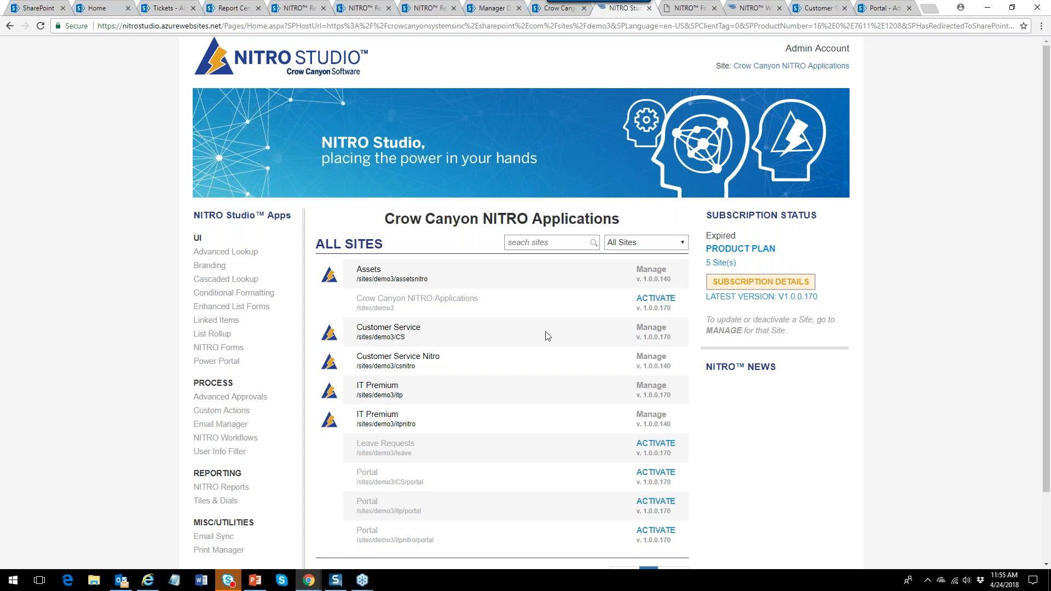
Open the Customer Service site's NITRO apps page via Manage.
{"action": "left_click", "coordinate": [652, 328]}
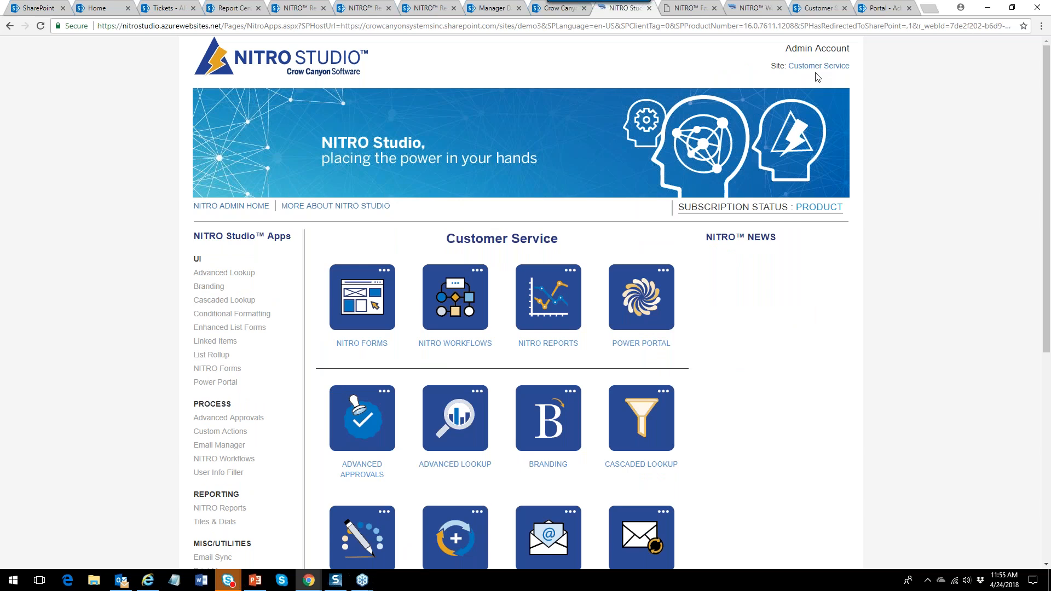
{"action": "left_click", "coordinate": [253, 208]}
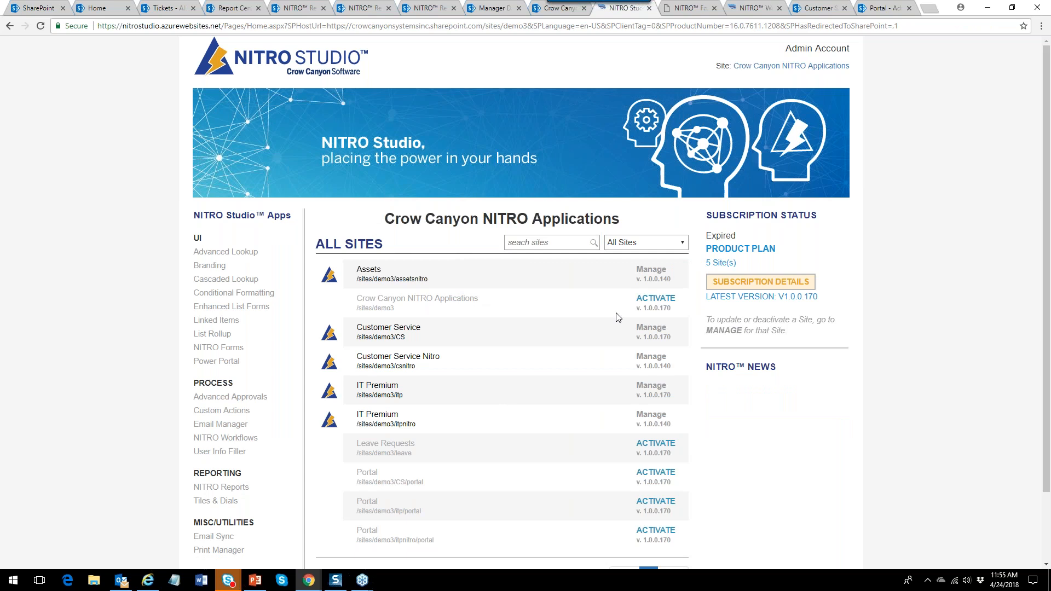
{"action": "left_click", "coordinate": [654, 328]}
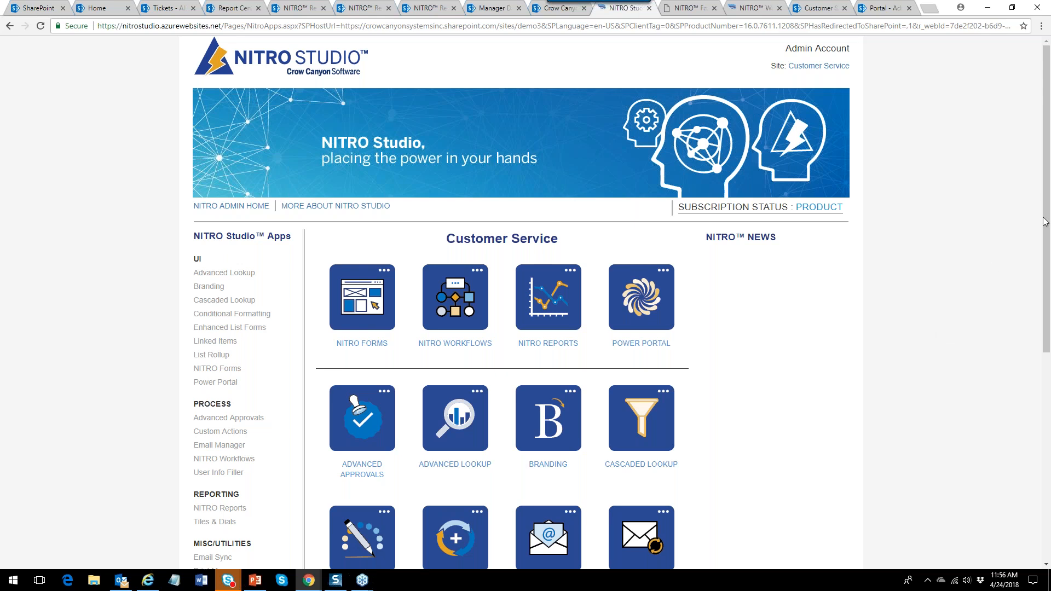
{"action": "mouse_move", "coordinate": [1043, 215]}
{"action": "left_mouse_down"}
{"action": "mouse_move", "coordinate": [1046, 408]}
{"action": "mouse_move", "coordinate": [1046, 222]}
{"action": "left_mouse_up"}
{"action": "key", "text": "ctrl+t"}
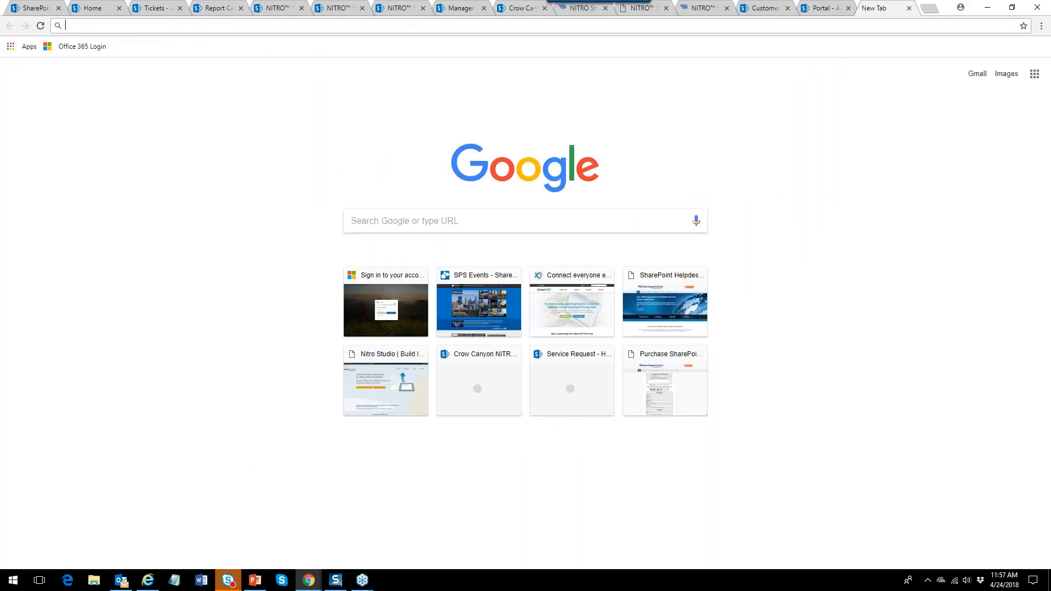
{"action": "left_click", "coordinate": [649, 274]}
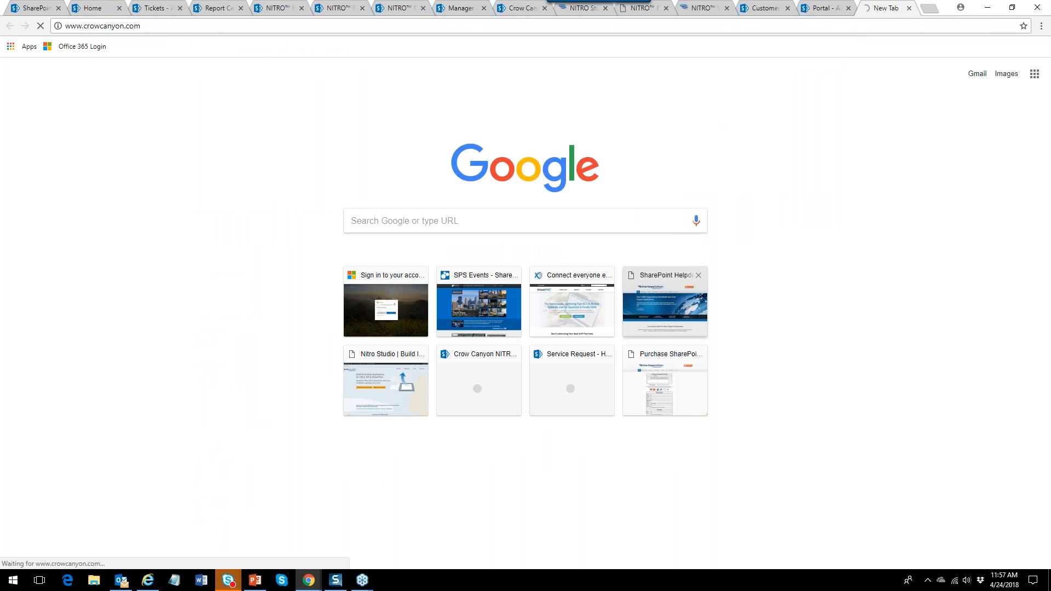